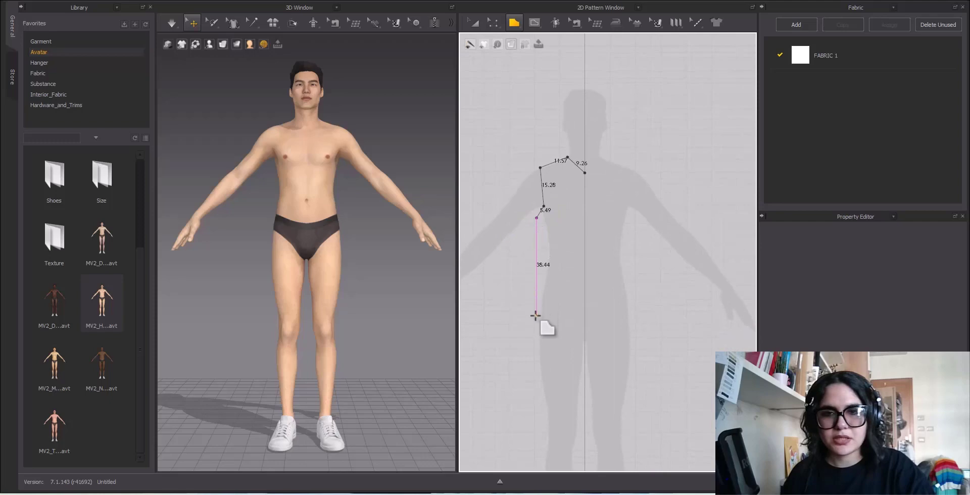
Complete the half-front bodice outline with a side edge about 39.6 cm, a hem about 19 cm and a centre edge about 57.5 cm.
{"action": "left_click", "coordinate": [536, 318]}
{"action": "left_click", "coordinate": [584, 318]}
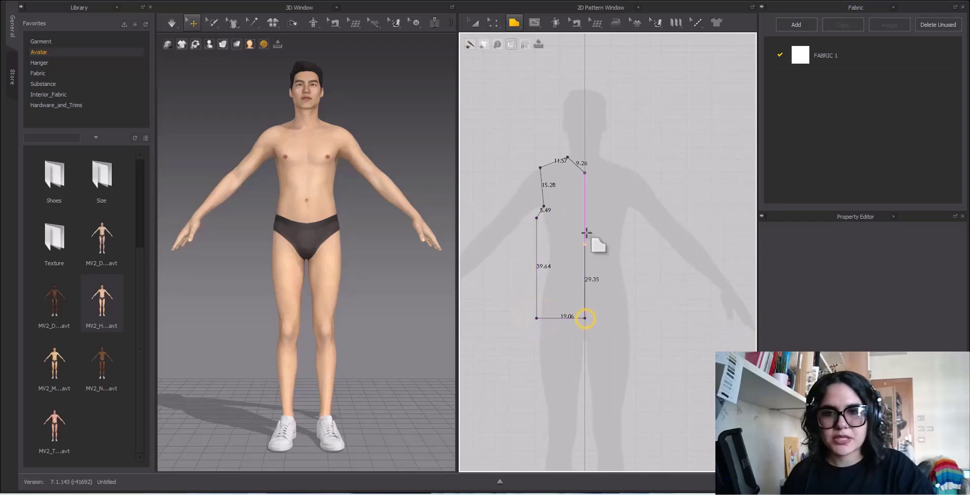
{"action": "left_click", "coordinate": [585, 173]}
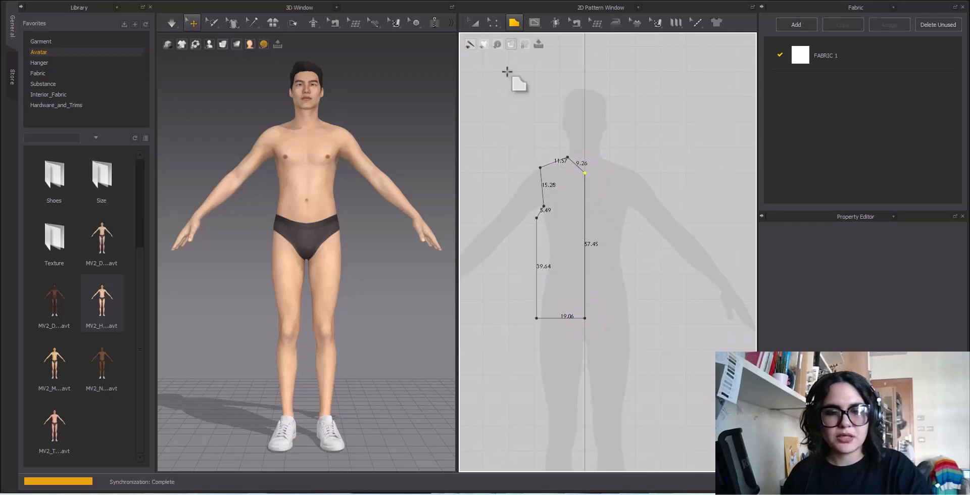
Curve the bodice's straight neckline edge inward into a rounded neckline about 10.4 cm long.
{"action": "key", "text": "z"}
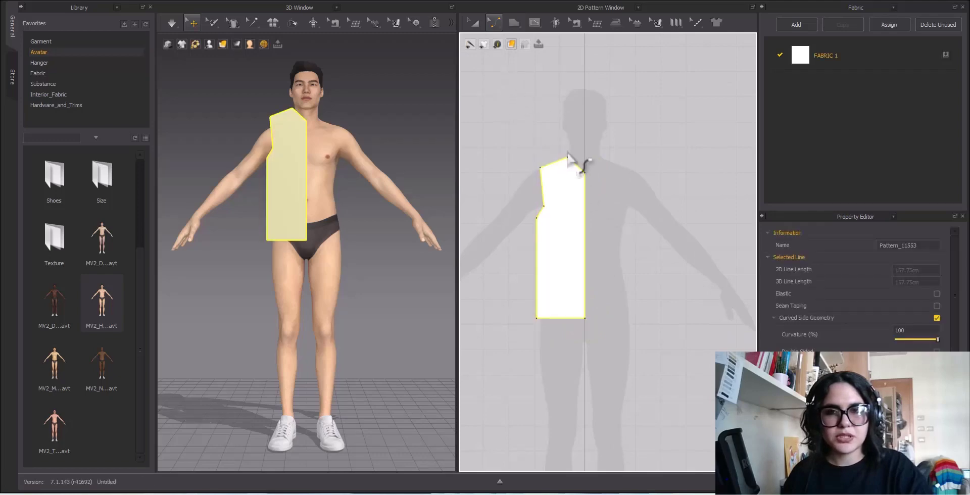
{"action": "scroll", "coordinate": [578, 171], "scroll_direction": "up", "scroll_amount": 5}
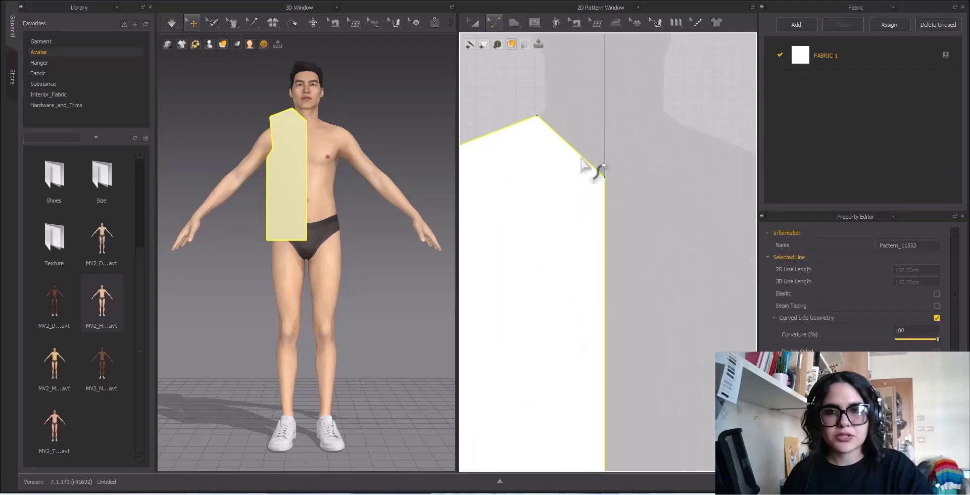
{"action": "left_click_drag", "start_coordinate": [580, 154], "coordinate": [567, 172]}
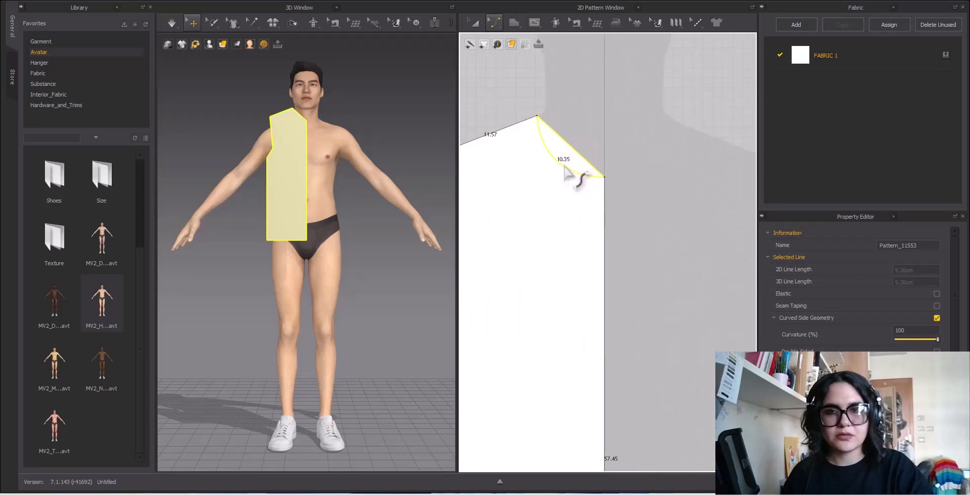
{"action": "left_click_drag", "start_coordinate": [566, 172], "coordinate": [566, 172]}
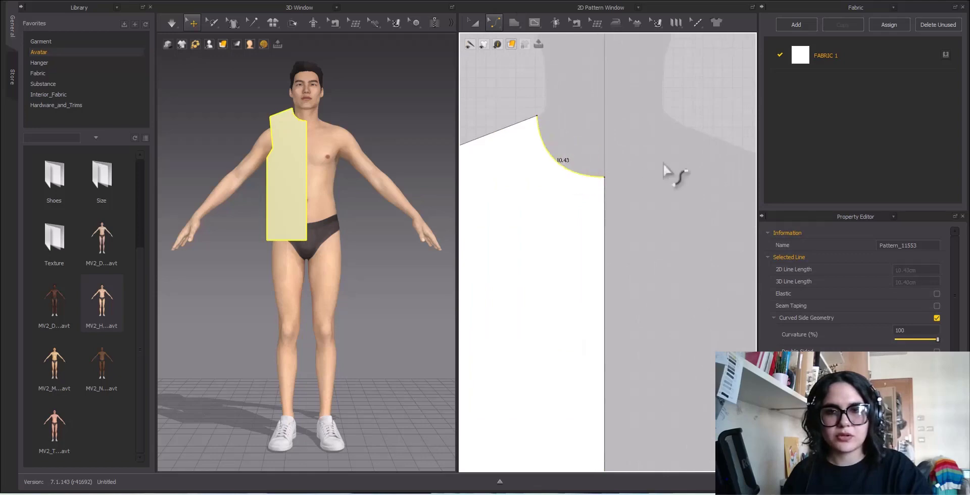
Curve the short lower armhole edge inward to about 6.2 cm long.
{"action": "scroll", "coordinate": [641, 174], "scroll_direction": "down", "scroll_amount": 3}
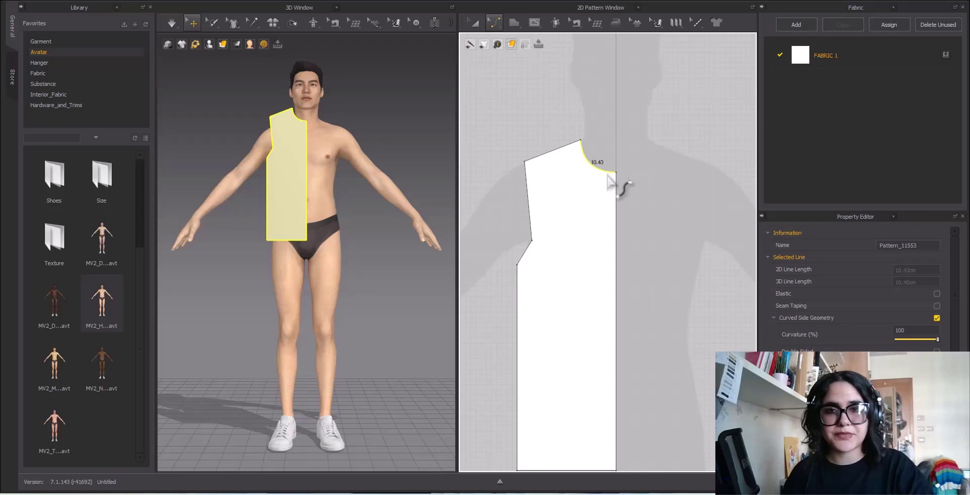
{"action": "middle_click_drag", "start_coordinate": [517, 264], "coordinate": [532, 197]}
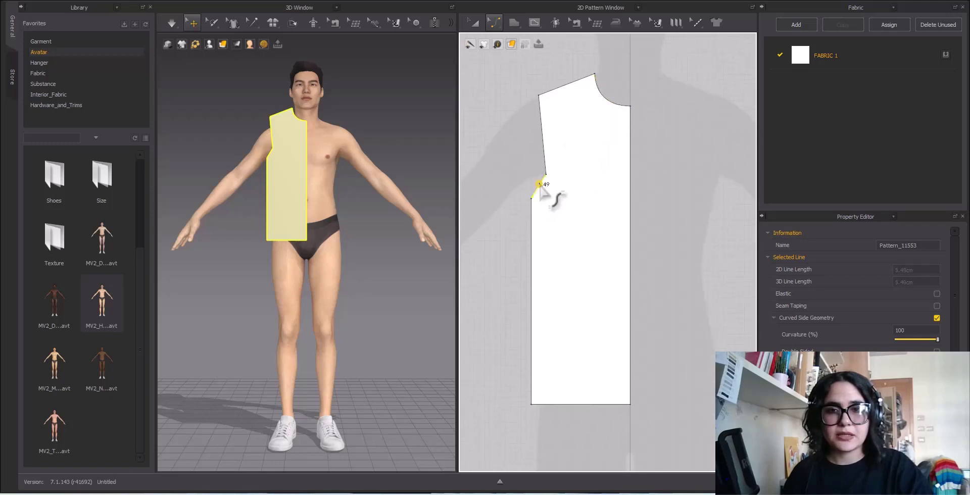
{"action": "mouse_move", "coordinate": [540, 186]}
{"action": "left_mouse_down"}
{"action": "mouse_move", "coordinate": [547, 195]}
{"action": "mouse_move", "coordinate": [554, 181]}
{"action": "left_mouse_up"}
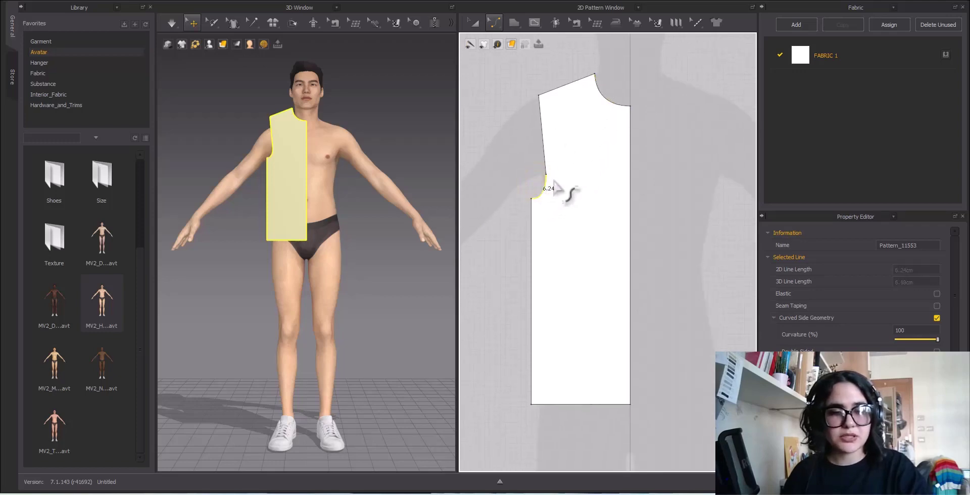
Raise the armhole's middle point and the underarm point, giving an upper armhole edge about 12.8 cm and a side edge about 41 cm.
{"action": "key", "text": "z"}
{"action": "left_click", "coordinate": [545, 175]}
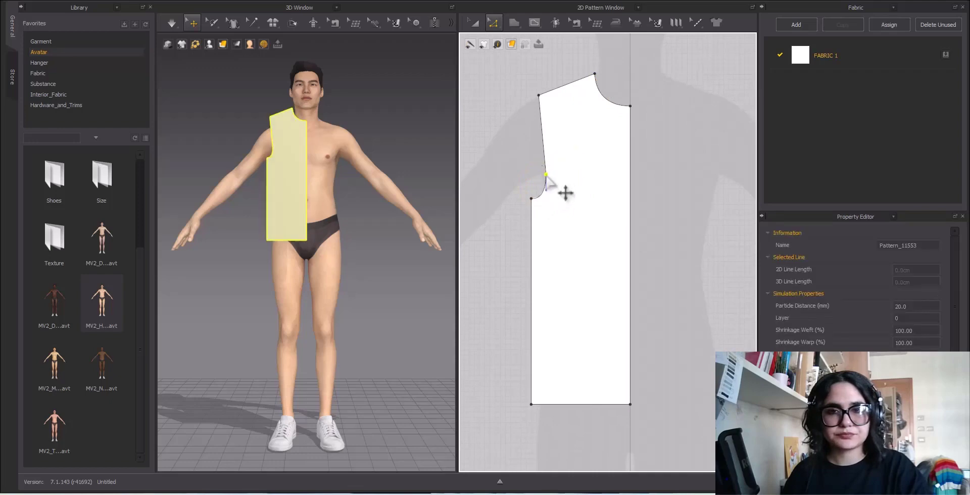
{"action": "left_click_drag", "start_coordinate": [546, 175], "coordinate": [550, 157]}
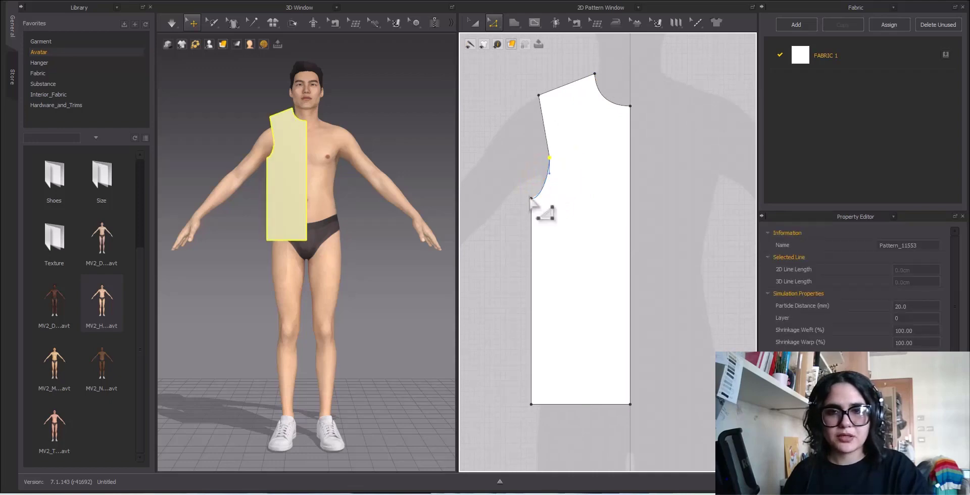
{"action": "left_click_drag", "start_coordinate": [531, 198], "coordinate": [531, 192]}
{"action": "left_click", "coordinate": [559, 155]}
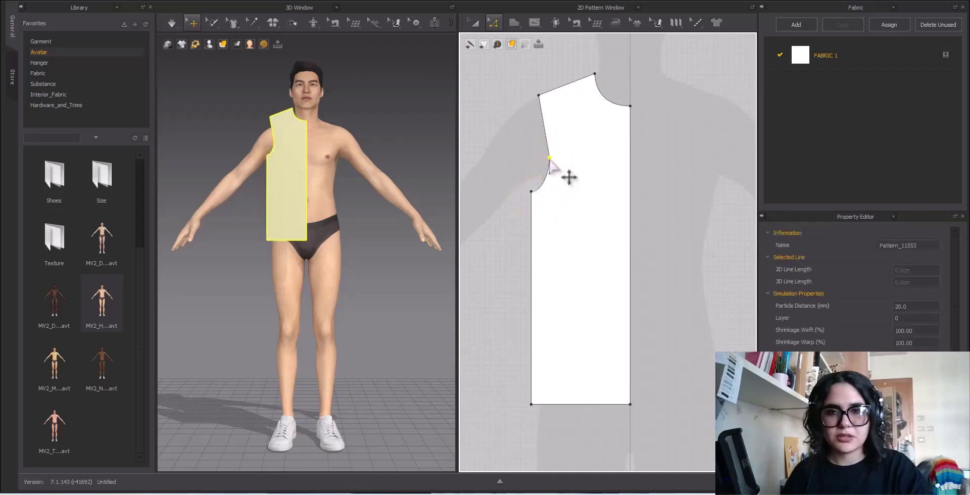
{"action": "left_click", "coordinate": [549, 158]}
{"action": "left_click", "coordinate": [549, 176]}
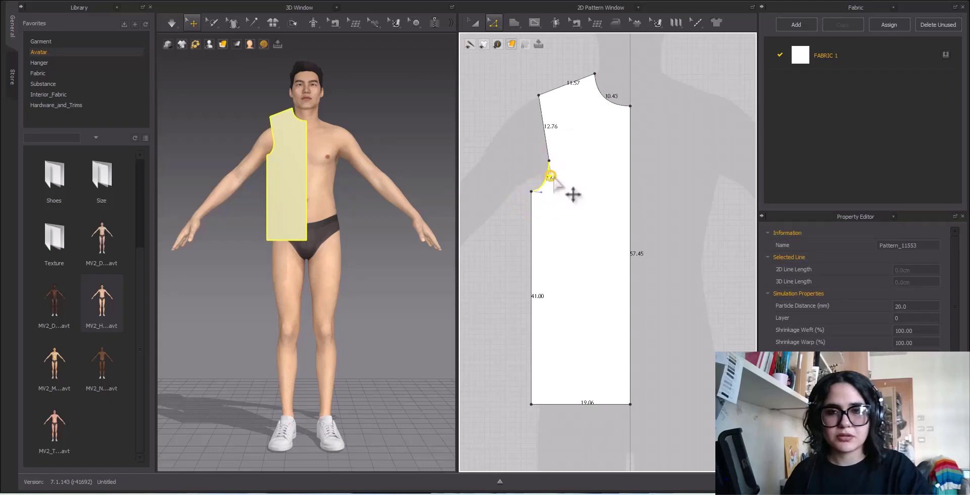
{"action": "left_click", "coordinate": [585, 277]}
{"action": "scroll", "coordinate": [584, 220], "scroll_direction": "down", "scroll_amount": 4}
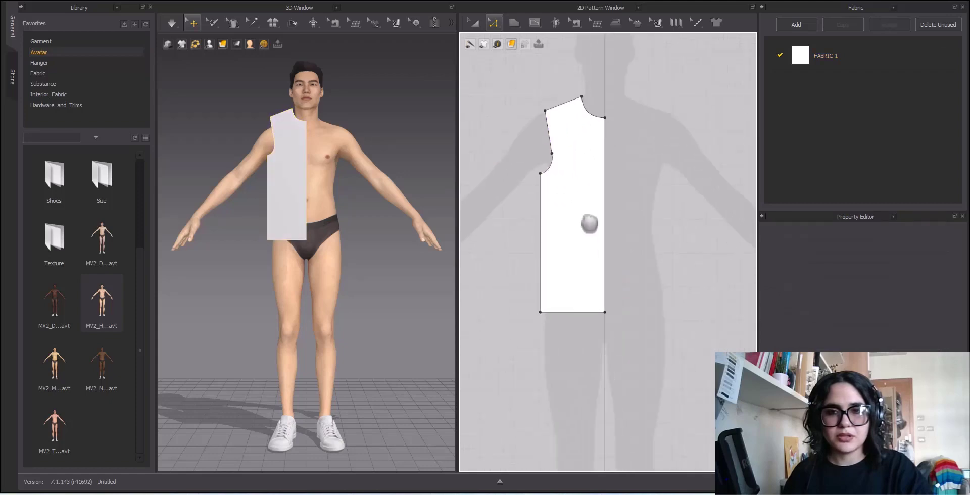
{"action": "middle_click_drag", "start_coordinate": [581, 199], "coordinate": [588, 258]}
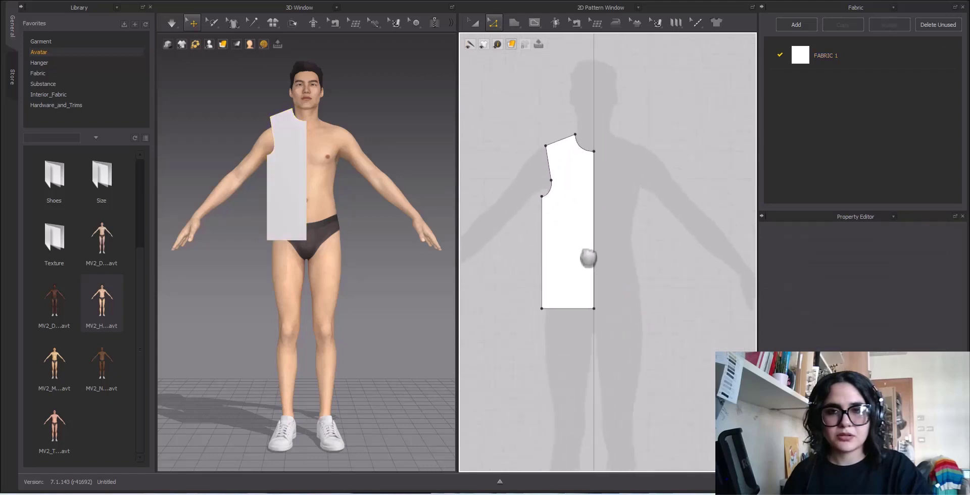
Move the outer shoulder point outward and slightly down, extending the shoulder edge to about 13.1 cm.
{"action": "double_click", "coordinate": [556, 142]}
{"action": "scroll", "coordinate": [556, 144], "scroll_direction": "up", "scroll_amount": 6}
{"action": "left_click", "coordinate": [570, 132]}
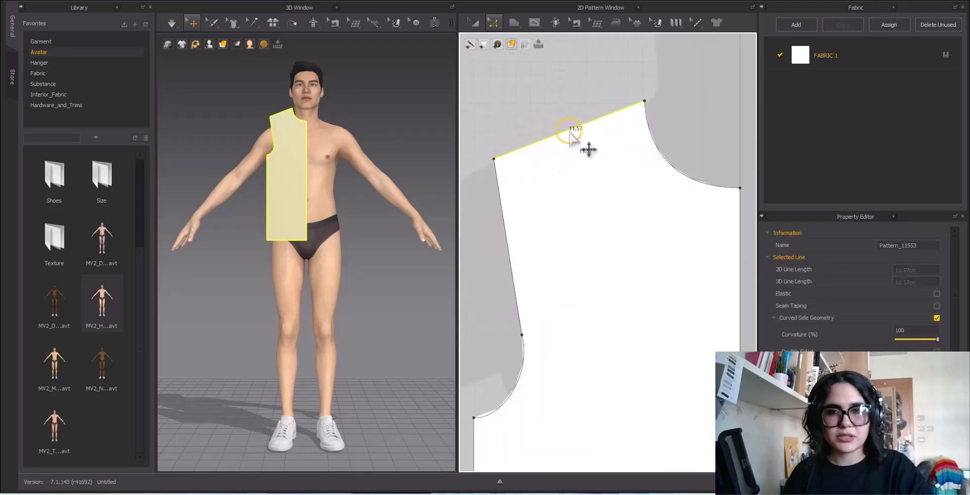
{"action": "scroll", "coordinate": [556, 147], "scroll_direction": "down", "scroll_amount": 3}
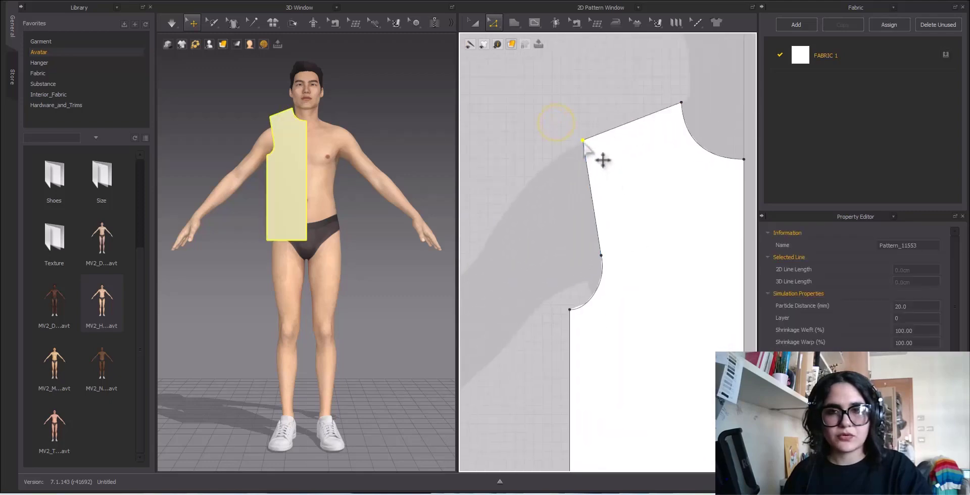
{"action": "left_click_drag", "start_coordinate": [584, 137], "coordinate": [570, 146]}
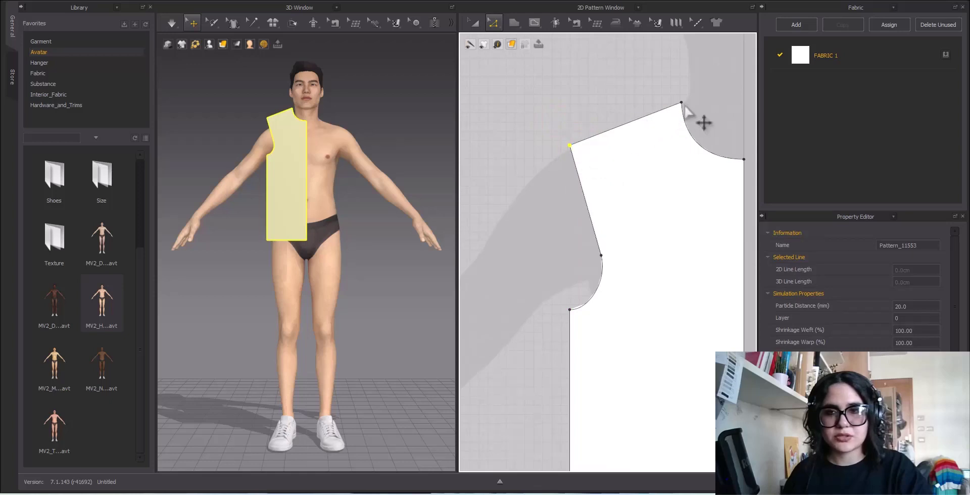
Move the underarm point and the armhole's middle point outward, making the upper armhole edge about 12.2 cm long.
{"action": "left_click", "coordinate": [553, 289]}
{"action": "left_click", "coordinate": [570, 310]}
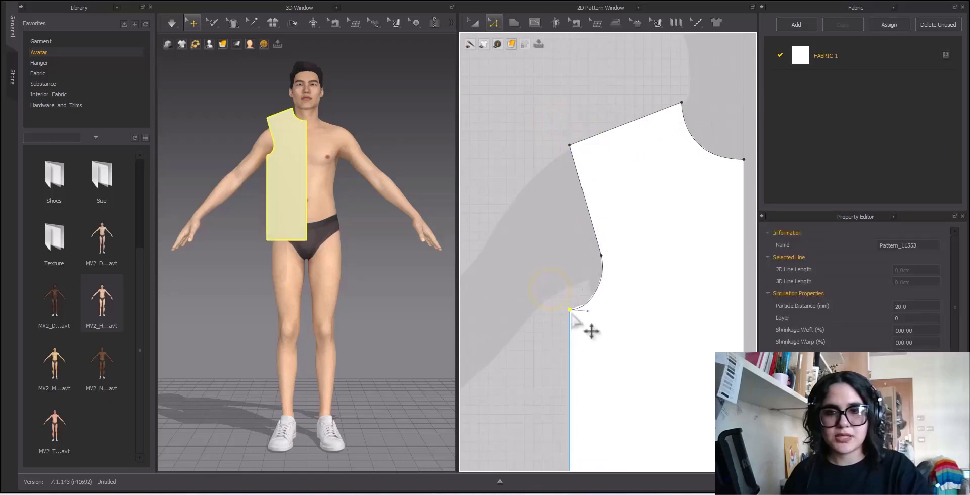
{"action": "left_click_drag", "start_coordinate": [571, 312], "coordinate": [548, 311]}
{"action": "left_click", "coordinate": [623, 226]}
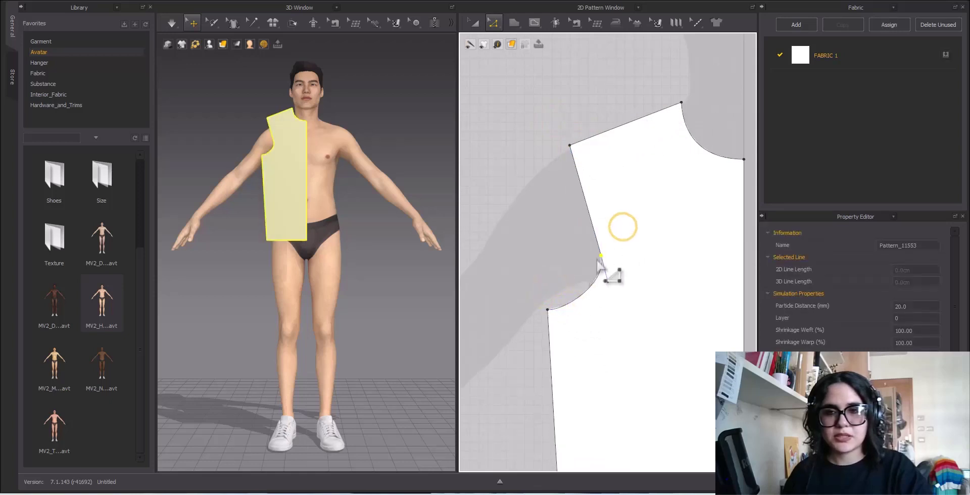
{"action": "left_click_drag", "start_coordinate": [601, 257], "coordinate": [591, 256]}
Compare the bodice hem area with the reference image of the finished hooded jacket.
{"action": "scroll", "coordinate": [594, 287], "scroll_direction": "down", "scroll_amount": 5}
{"action": "middle_click_drag", "start_coordinate": [598, 287], "coordinate": [613, 185]}
{"action": "left_click_drag", "start_coordinate": [559, 333], "coordinate": [612, 407]}
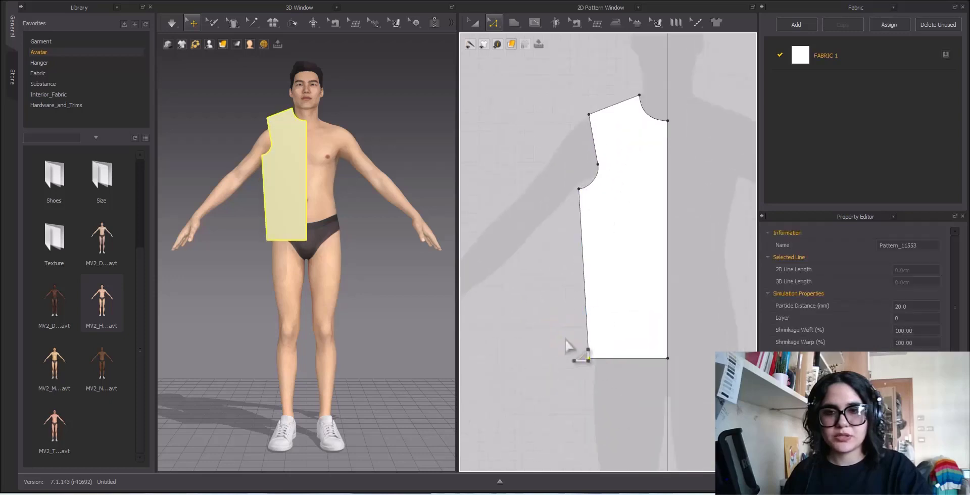
{"action": "scroll", "coordinate": [565, 339], "scroll_direction": "down", "scroll_amount": 2}
{"action": "middle_click_drag", "start_coordinate": [565, 339], "coordinate": [559, 240]}
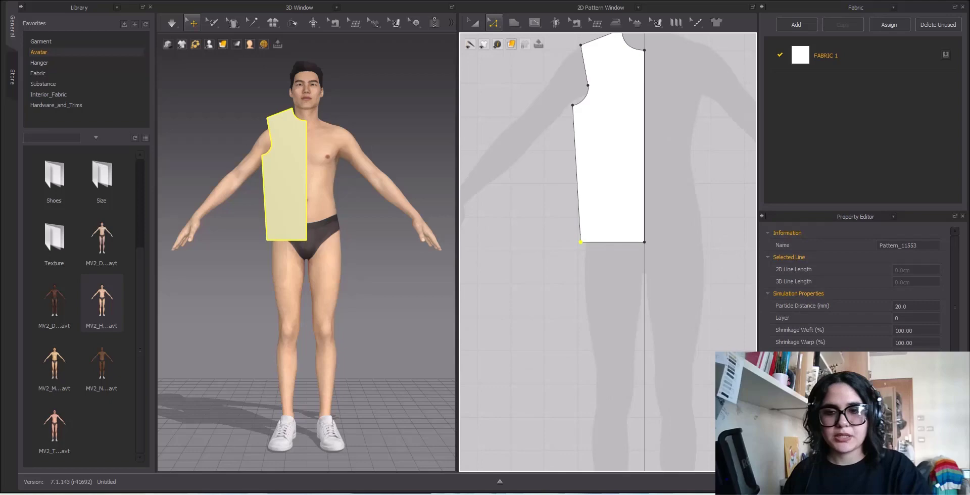
{"action": "left_click", "coordinate": [602, 494]}
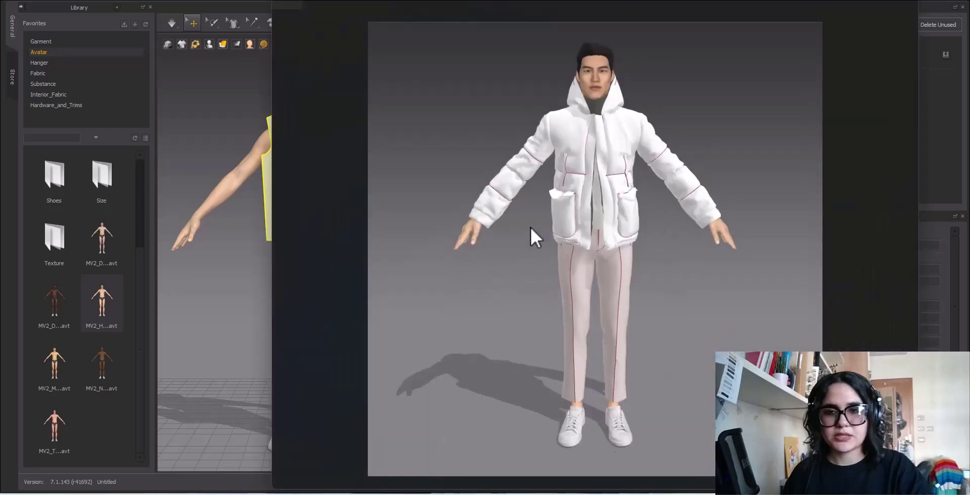
{"action": "left_click", "coordinate": [846, 1]}
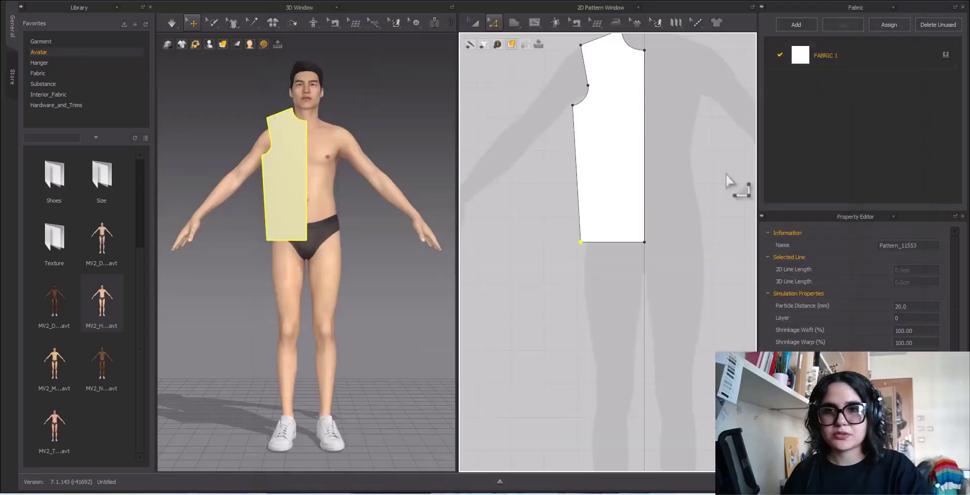
Lower the hem to a centre edge about 64 cm long and shift the straightened side edge outward to widen the bodice.
{"action": "left_click_drag", "start_coordinate": [553, 219], "coordinate": [603, 294]}
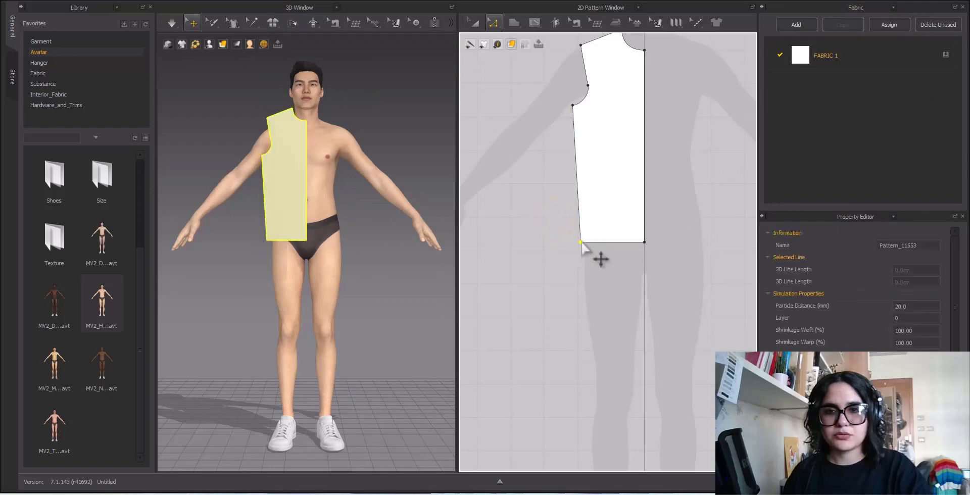
{"action": "left_click_drag", "start_coordinate": [598, 243], "coordinate": [590, 282]}
{"action": "left_click_drag", "start_coordinate": [537, 84], "coordinate": [588, 318]}
{"action": "left_click_drag", "start_coordinate": [592, 241], "coordinate": [580, 240]}
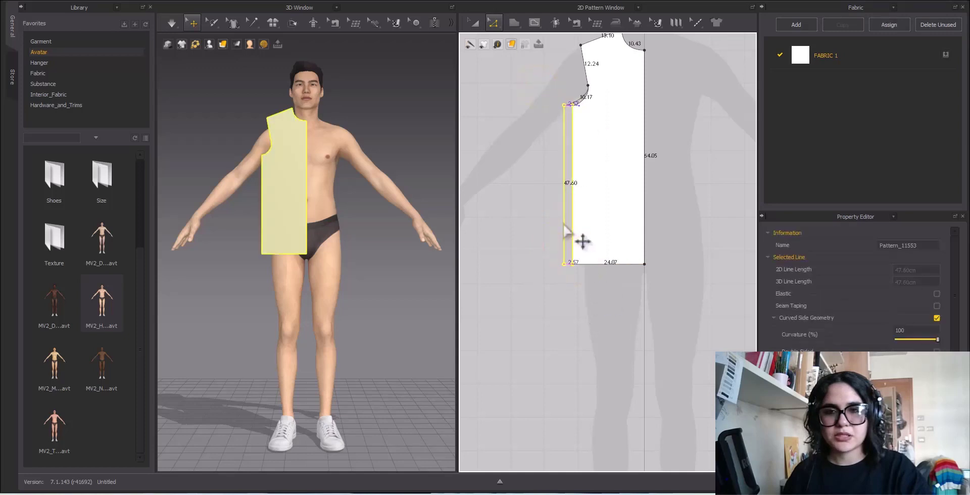
Move the outer shoulder point slightly farther out, making the shoulder edge about 13.96 cm long.
{"action": "scroll", "coordinate": [611, 223], "scroll_direction": "up", "scroll_amount": 5}
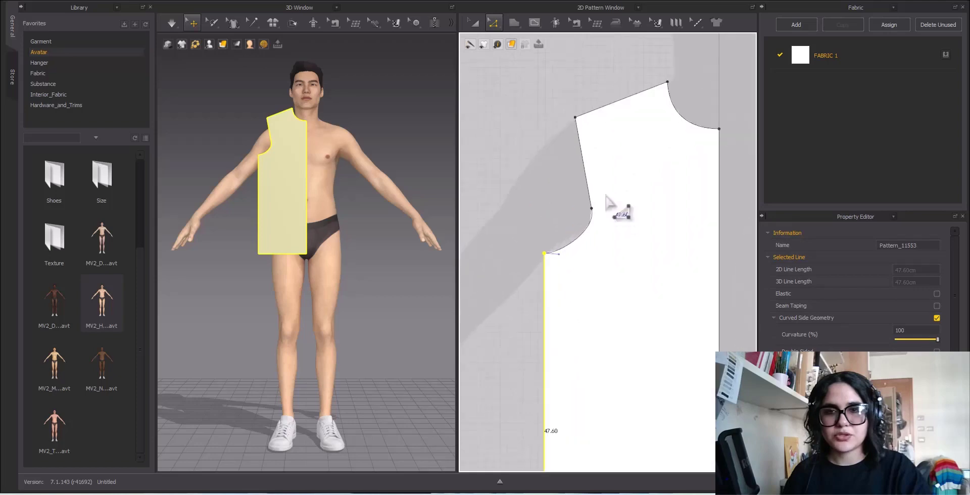
{"action": "left_click", "coordinate": [592, 207]}
{"action": "left_click", "coordinate": [617, 101]}
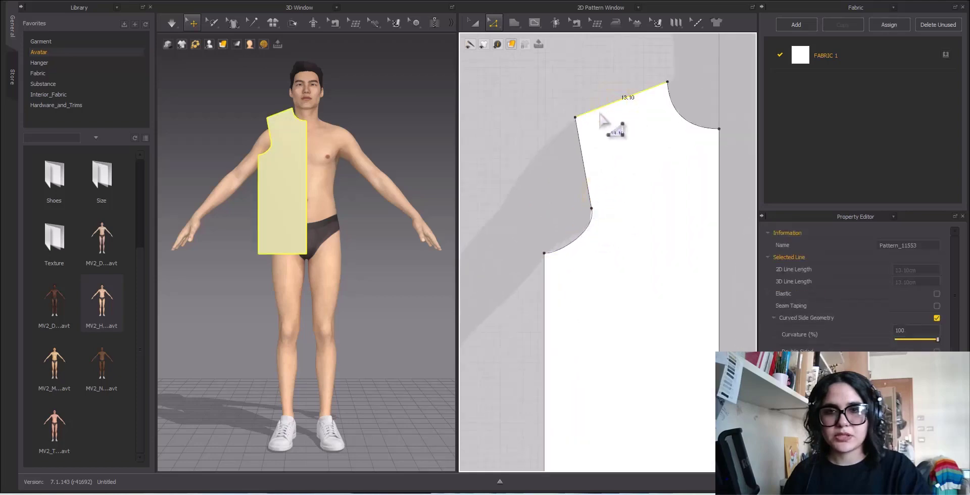
{"action": "left_click_drag", "start_coordinate": [575, 118], "coordinate": [569, 121]}
Change the shoulder edge's length to 14 cm with the direction set to Both.
{"action": "right_click", "coordinate": [609, 105]}
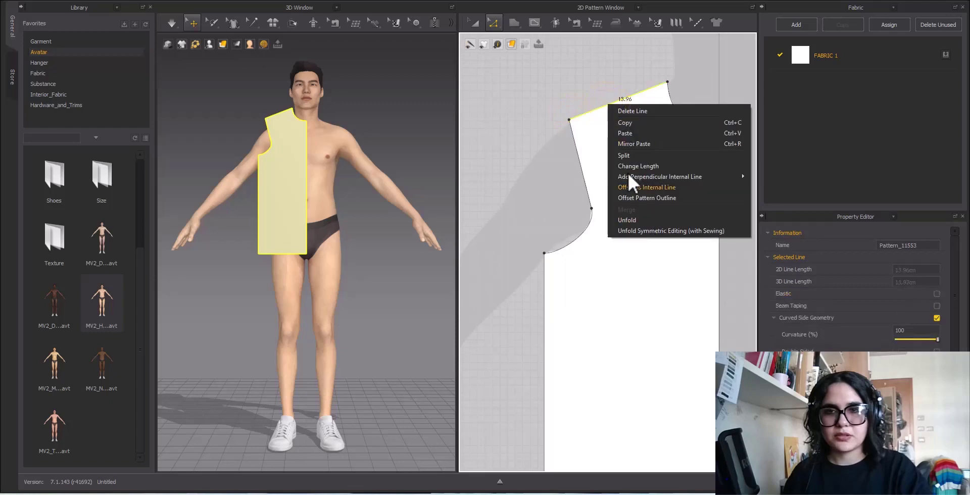
{"action": "left_click", "coordinate": [638, 166]}
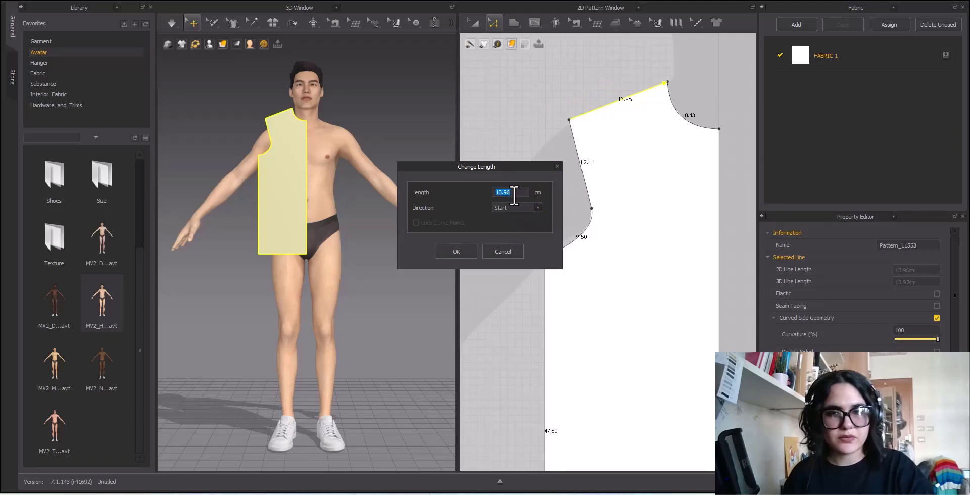
{"action": "type", "text": "1"}
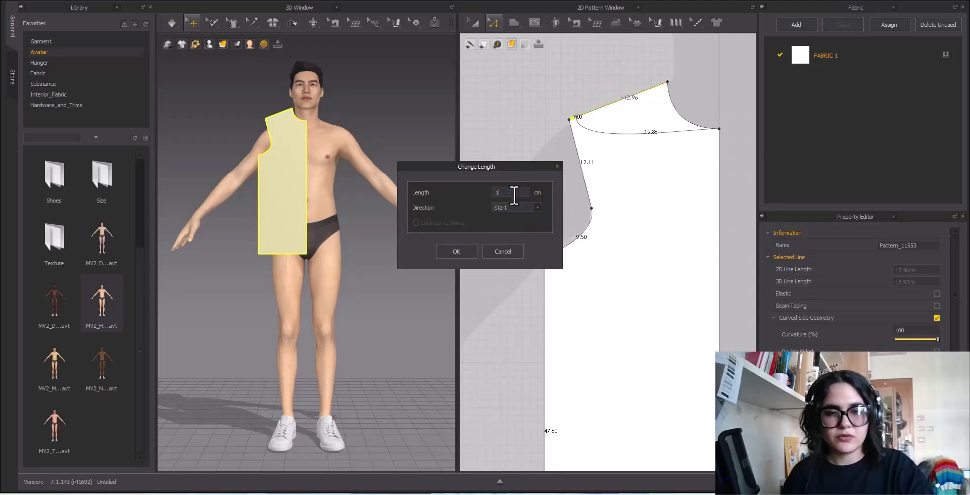
{"action": "type", "text": "4"}
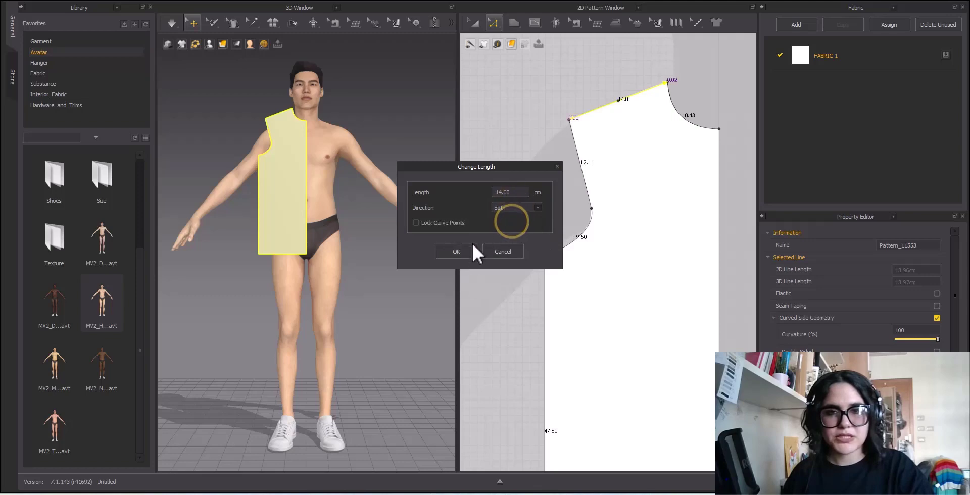
{"action": "left_click", "coordinate": [470, 248]}
Move the armhole's middle point slightly up along the armhole edge to refine its curve.
{"action": "left_click", "coordinate": [568, 186]}
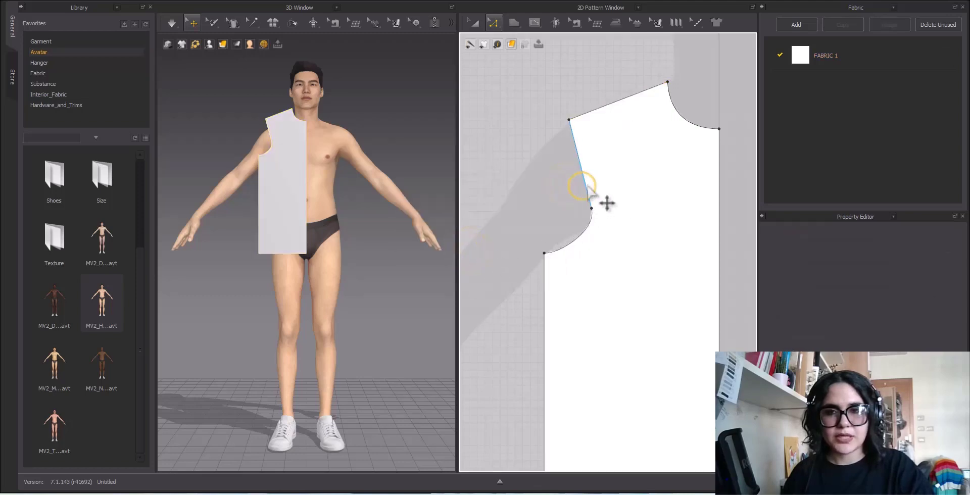
{"action": "left_click", "coordinate": [587, 187]}
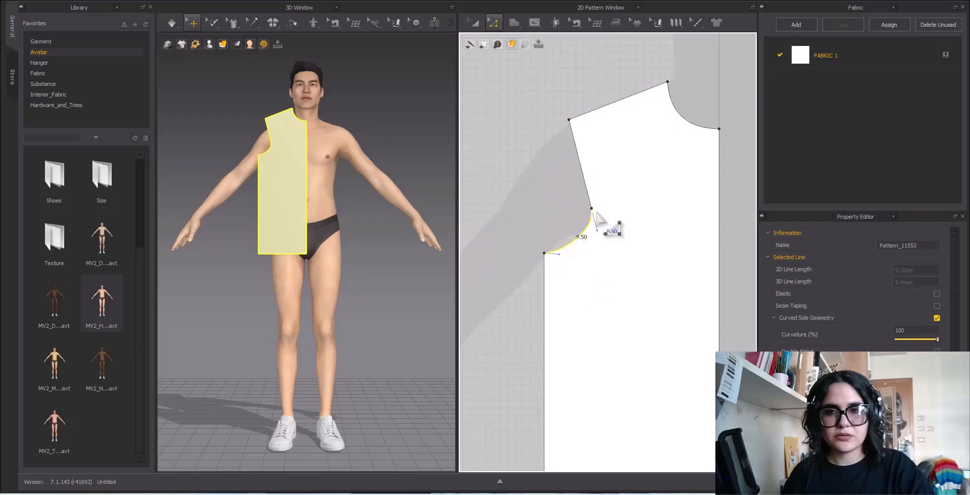
{"action": "left_click", "coordinate": [590, 206]}
{"action": "left_click", "coordinate": [610, 218]}
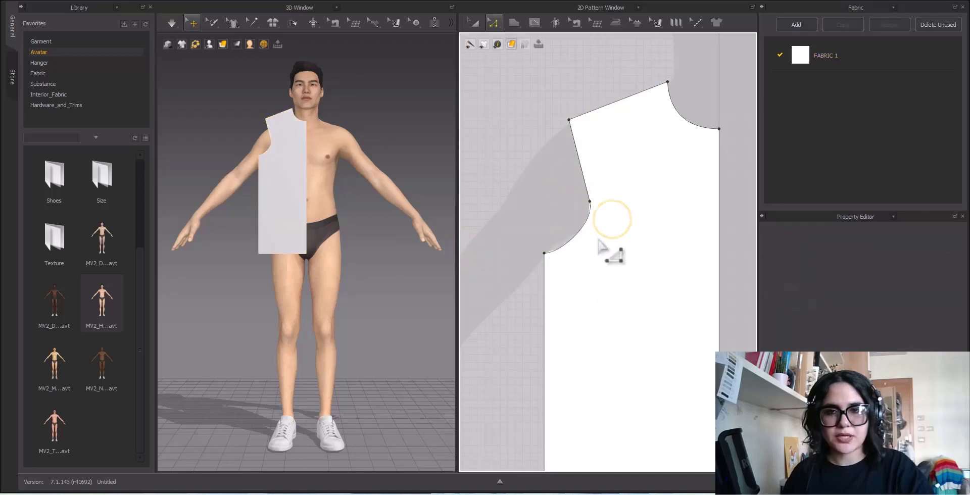
Move the underarm point slightly down and inward so the lower armhole curve is about 10.73 cm long.
{"action": "left_click_drag", "start_coordinate": [521, 238], "coordinate": [546, 259]}
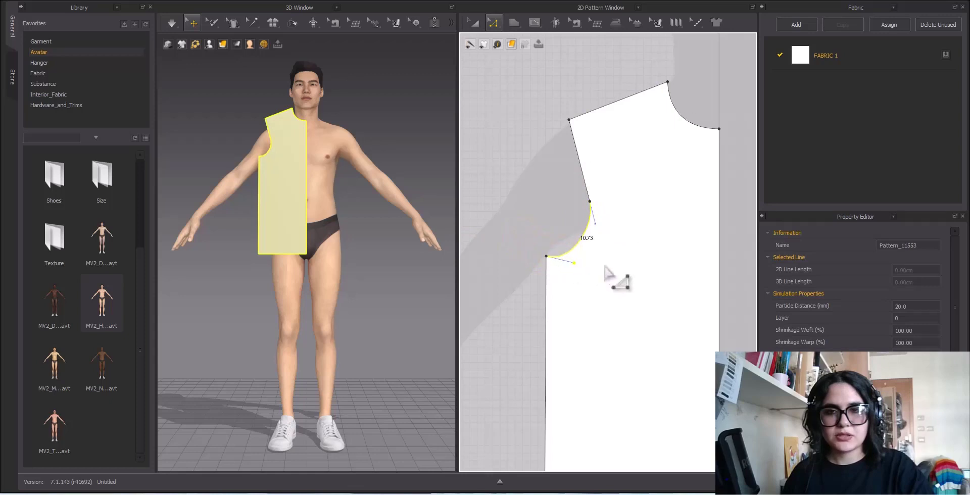
{"action": "scroll", "coordinate": [613, 277], "scroll_direction": "down", "scroll_amount": 5}
{"action": "left_click", "coordinate": [684, 224]}
{"action": "scroll", "coordinate": [663, 151], "scroll_direction": "up", "scroll_amount": 6}
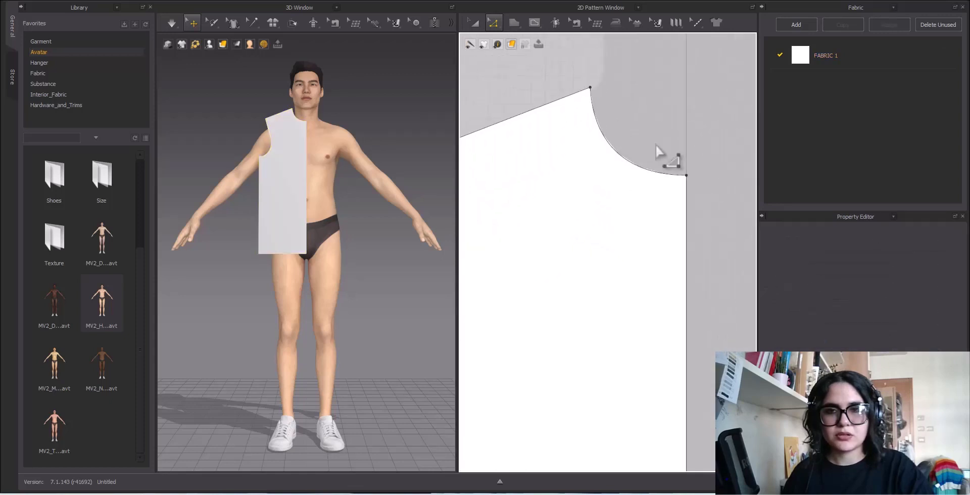
Examine the front neckline curve and how it meets the centre front edge.
{"action": "scroll", "coordinate": [663, 151], "scroll_direction": "down", "scroll_amount": 2}
{"action": "scroll", "coordinate": [303, 129], "scroll_direction": "up", "scroll_amount": 4}
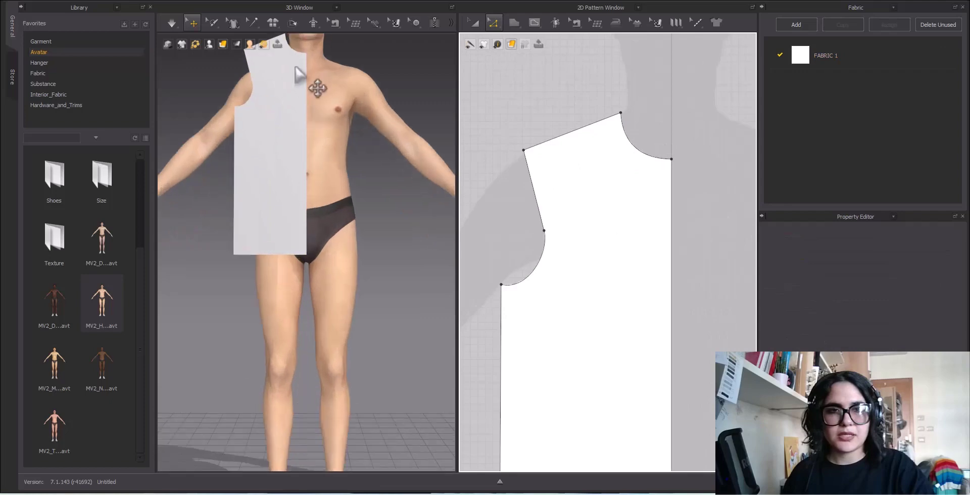
{"action": "scroll", "coordinate": [303, 71], "scroll_direction": "down", "scroll_amount": 2}
{"action": "scroll", "coordinate": [616, 159], "scroll_direction": "up", "scroll_amount": 3}
{"action": "left_click", "coordinate": [589, 162]}
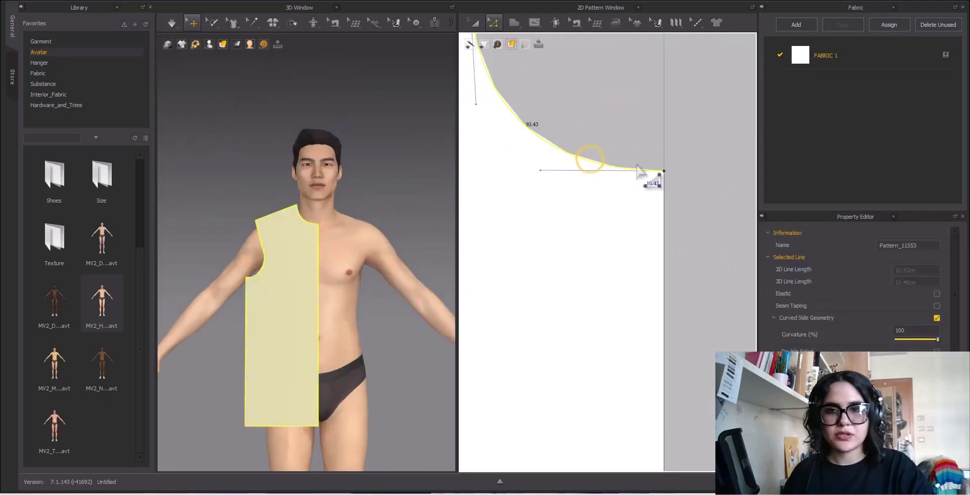
{"action": "scroll", "coordinate": [591, 136], "scroll_direction": "down", "scroll_amount": 2}
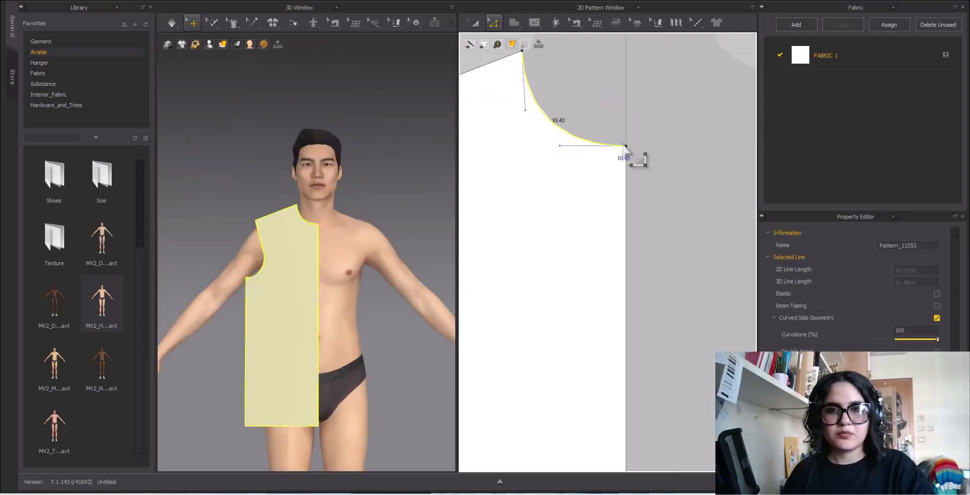
{"action": "scroll", "coordinate": [638, 186], "scroll_direction": "down", "scroll_amount": 1}
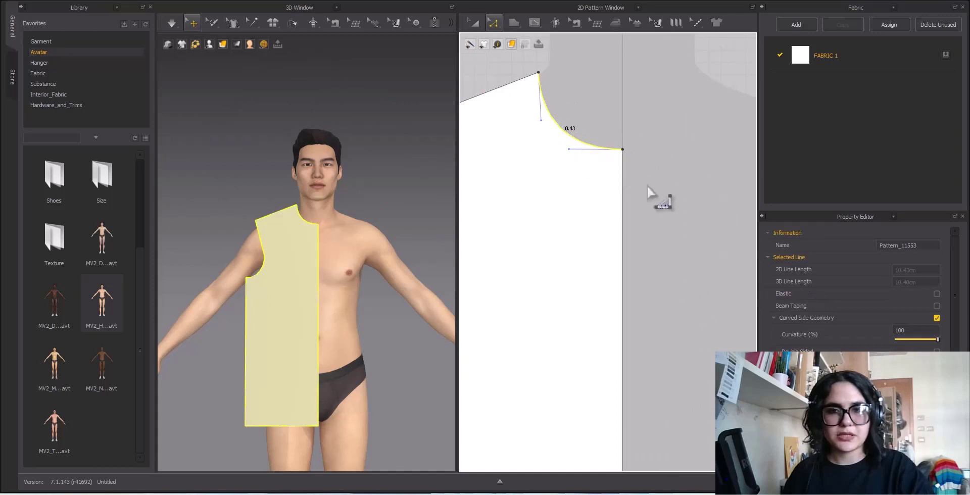
{"action": "scroll", "coordinate": [657, 192], "scroll_direction": "down", "scroll_amount": 5}
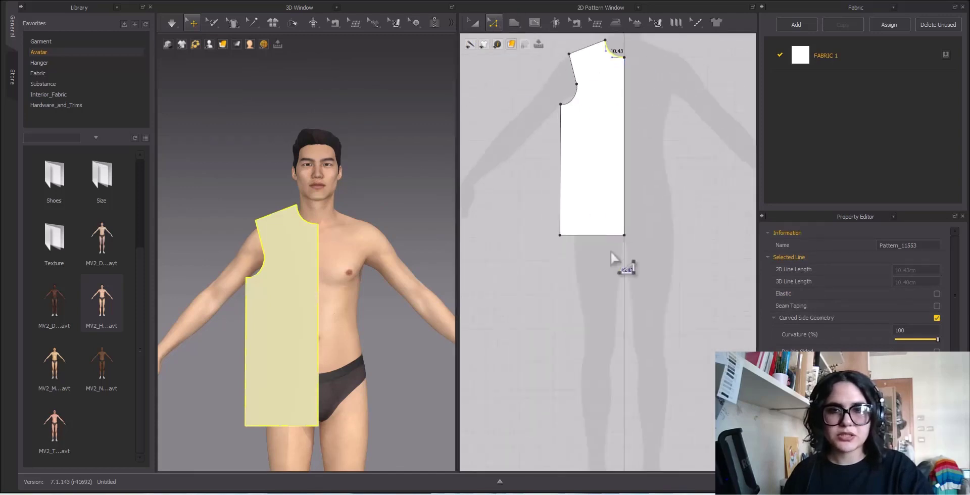
Lower the hem edge slightly to lengthen the half-front bodice.
{"action": "left_click_drag", "start_coordinate": [595, 236], "coordinate": [595, 250]}
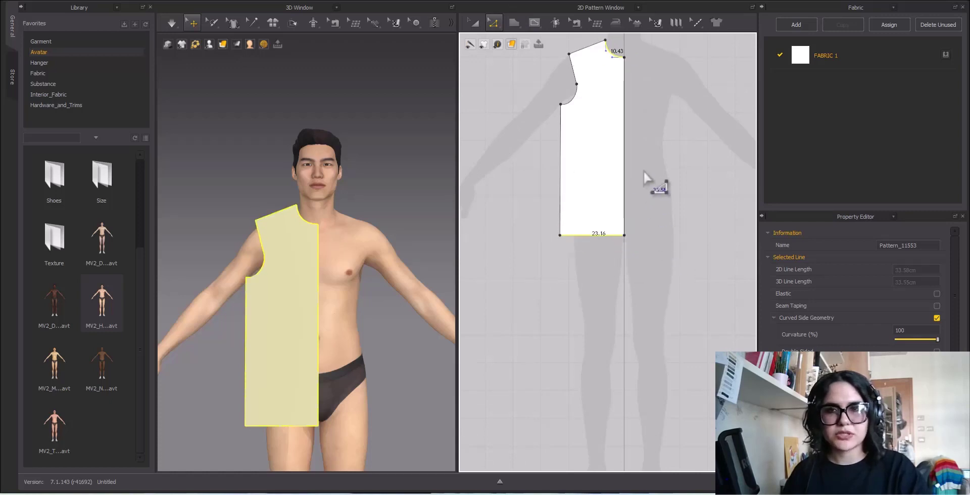
{"action": "scroll", "coordinate": [652, 203], "scroll_direction": "down", "scroll_amount": 2}
{"action": "left_click", "coordinate": [619, 274]}
{"action": "left_click_drag", "start_coordinate": [600, 252], "coordinate": [601, 259]}
{"action": "left_click", "coordinate": [644, 272]}
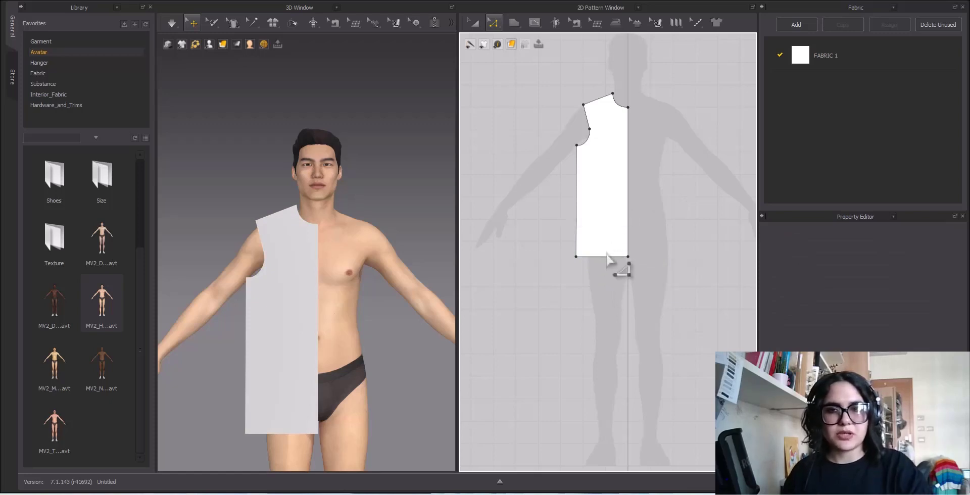
Copy the half-front bodice and mirror-paste it as a linked symmetric half, offset about 27 cm beside the original.
{"action": "scroll", "coordinate": [646, 202], "scroll_direction": "down", "scroll_amount": 3}
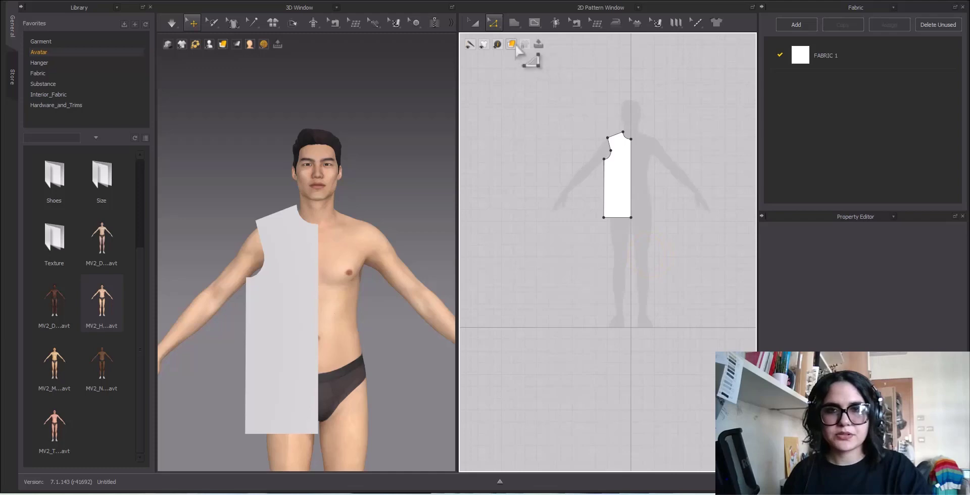
{"action": "left_click", "coordinate": [477, 23]}
{"action": "middle_click_drag", "start_coordinate": [563, 213], "coordinate": [526, 188]}
{"action": "scroll", "coordinate": [540, 124], "scroll_direction": "up", "scroll_amount": 5}
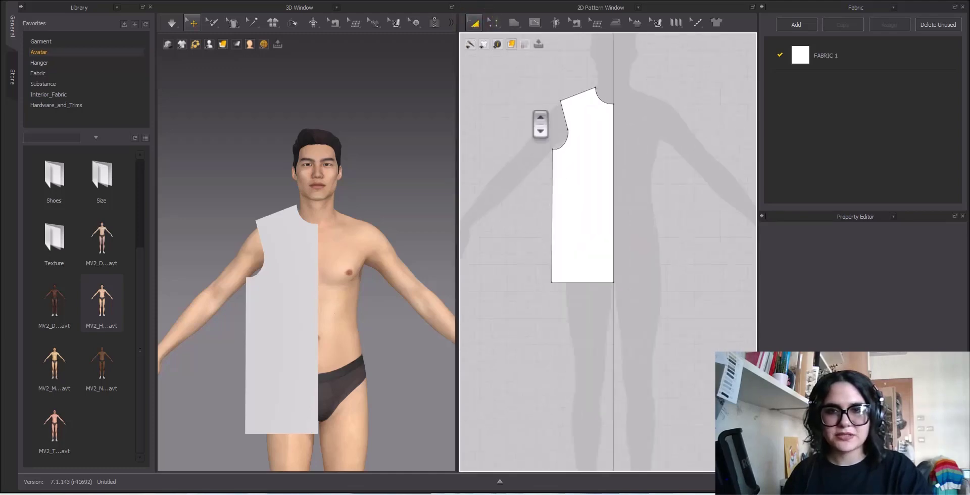
{"action": "key", "text": "ctrl+a"}
{"action": "scroll", "coordinate": [639, 260], "scroll_direction": "down", "scroll_amount": 3}
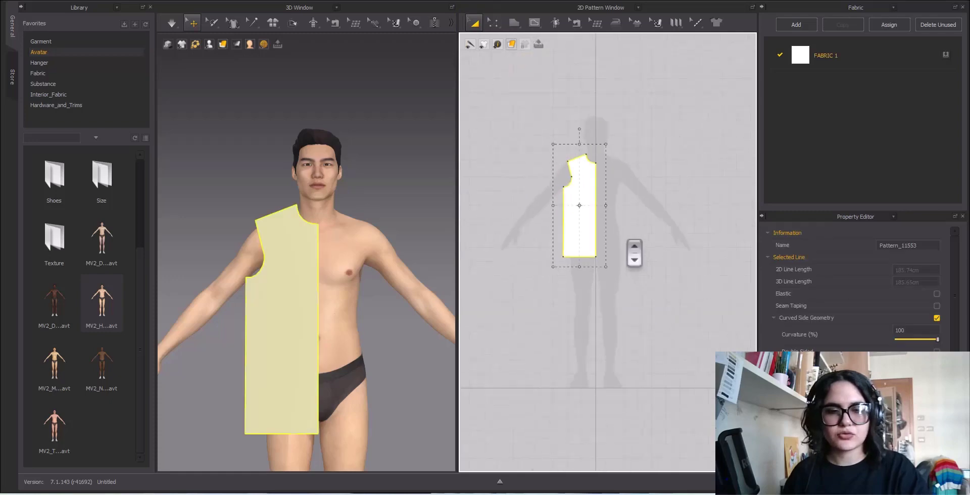
{"action": "key", "text": "ctrl+c"}
{"action": "key", "text": "ctrl+r"}
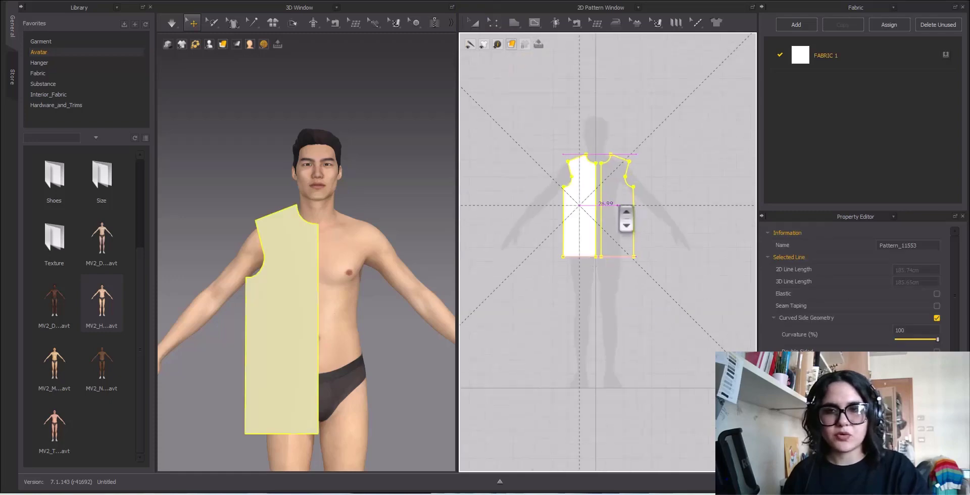
{"action": "left_click", "coordinate": [626, 218]}
{"action": "left_click", "coordinate": [647, 219]}
Duplicate both front halves and place the copies level with them, about 65 cm to the side, as the back pieces.
{"action": "scroll", "coordinate": [626, 207], "scroll_direction": "up", "scroll_amount": 5}
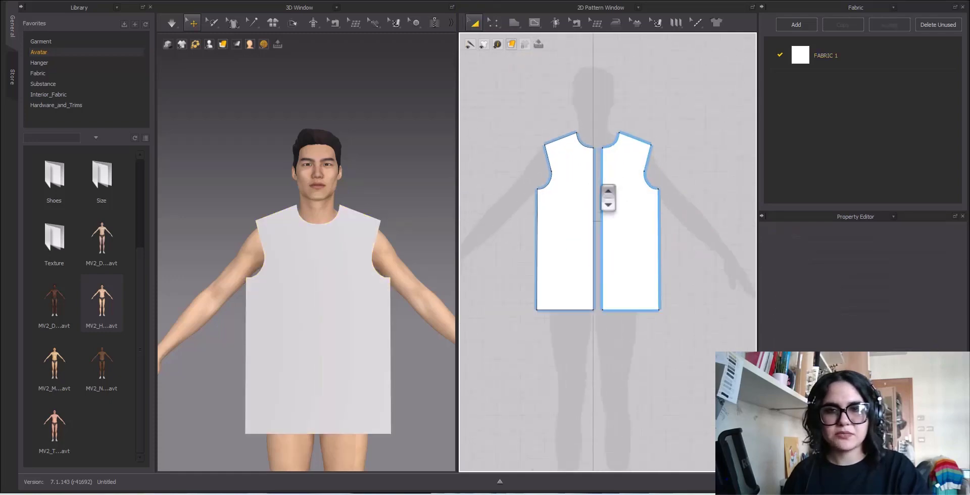
{"action": "scroll", "coordinate": [625, 197], "scroll_direction": "down", "scroll_amount": 5}
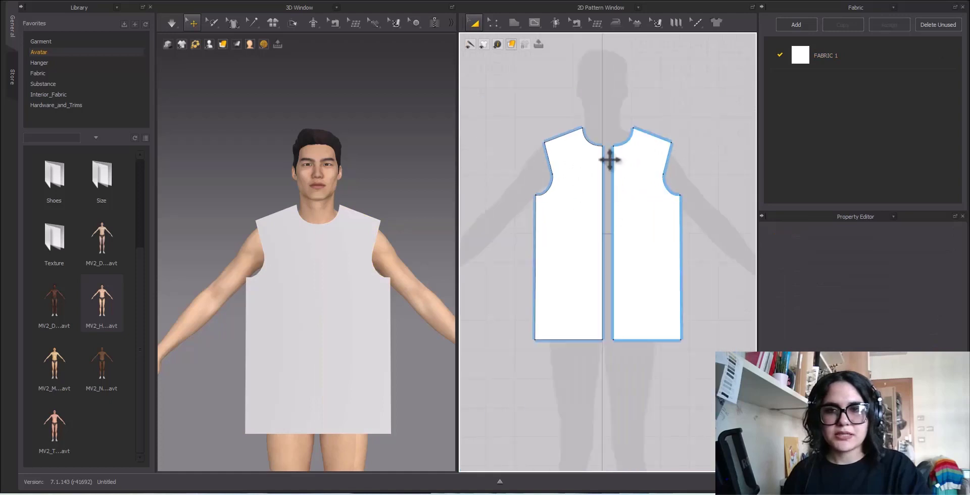
{"action": "scroll", "coordinate": [527, 139], "scroll_direction": "down", "scroll_amount": 3}
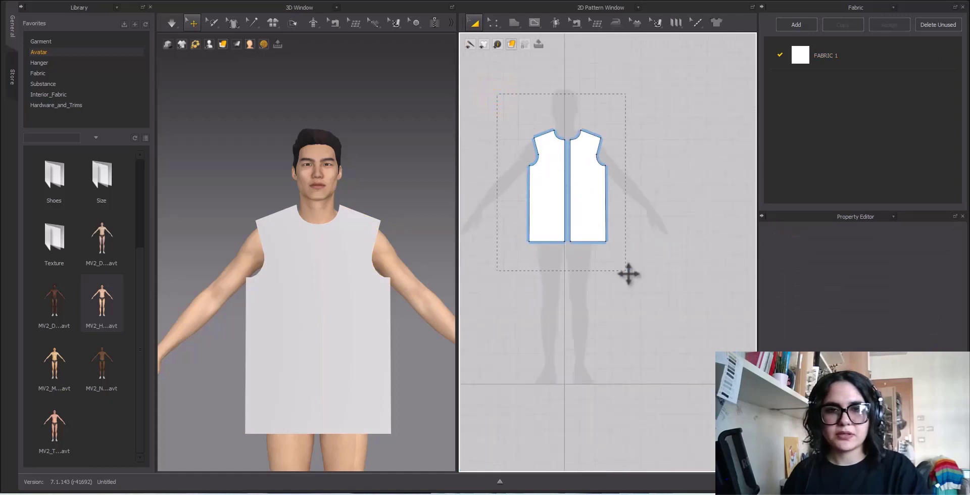
{"action": "left_click_drag", "start_coordinate": [628, 274], "coordinate": [625, 249]}
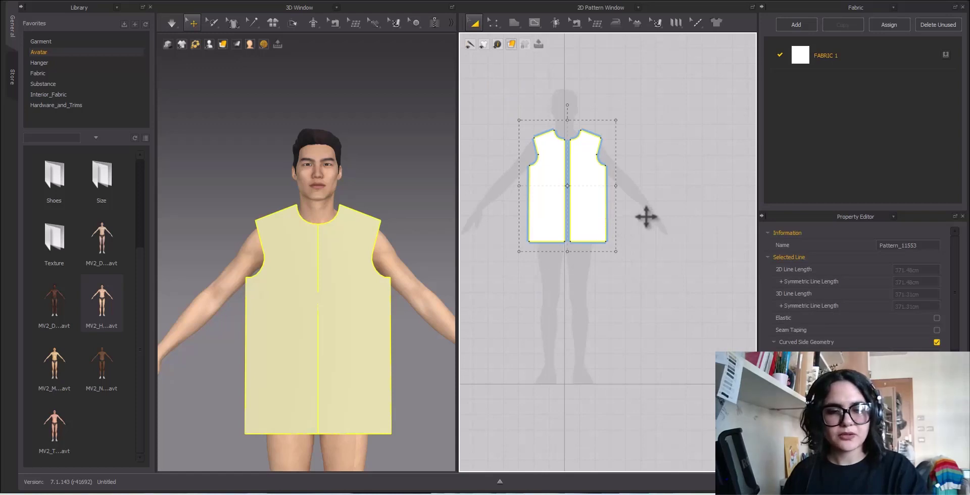
{"action": "key", "text": "ctrl+c"}
{"action": "key", "text": "ctrl+v"}
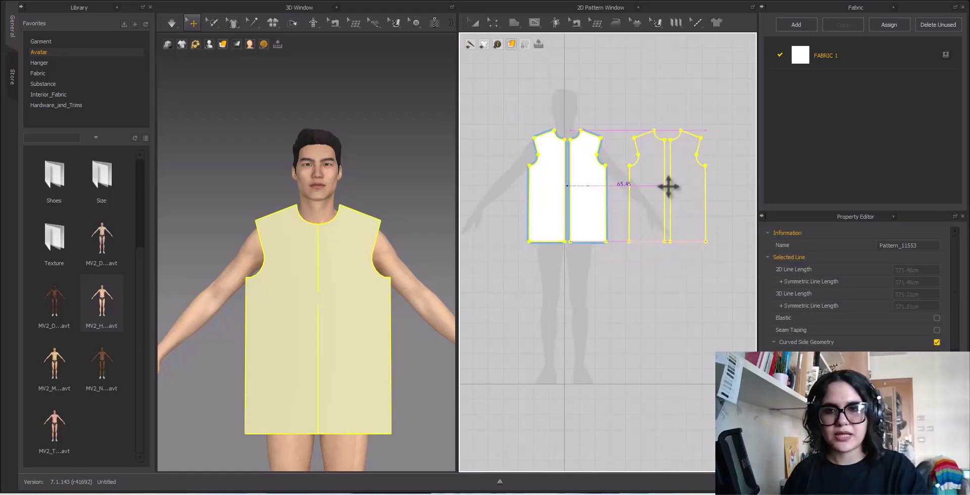
{"action": "left_click", "coordinate": [668, 186]}
{"action": "scroll", "coordinate": [665, 117], "scroll_direction": "up", "scroll_amount": 3}
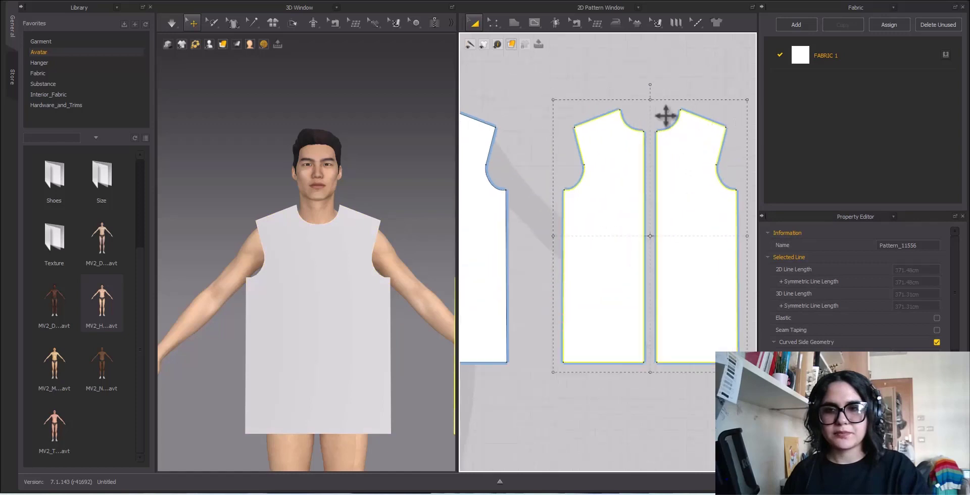
{"action": "left_click", "coordinate": [672, 72]}
Raise the centre neck point of the back pieces to make the back neckline shallower.
{"action": "key", "text": "z"}
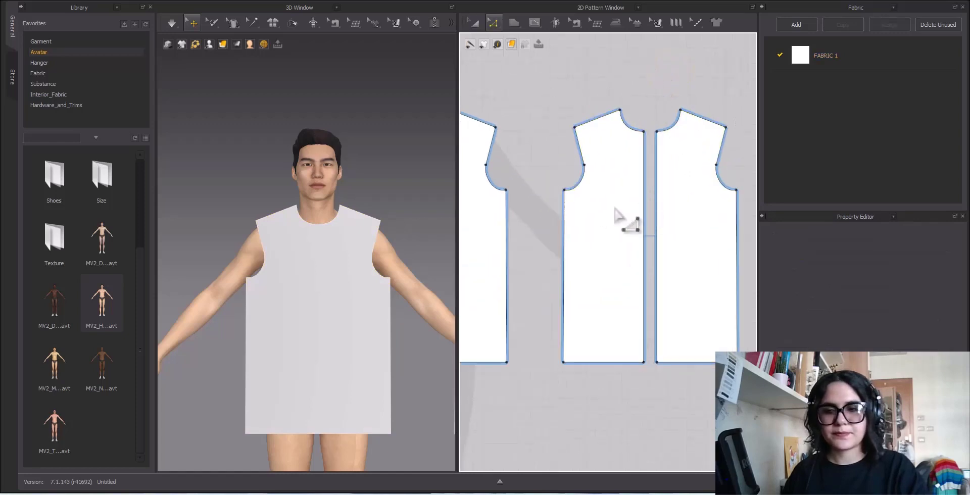
{"action": "scroll", "coordinate": [666, 190], "scroll_direction": "up", "scroll_amount": 2}
{"action": "left_click", "coordinate": [627, 96]}
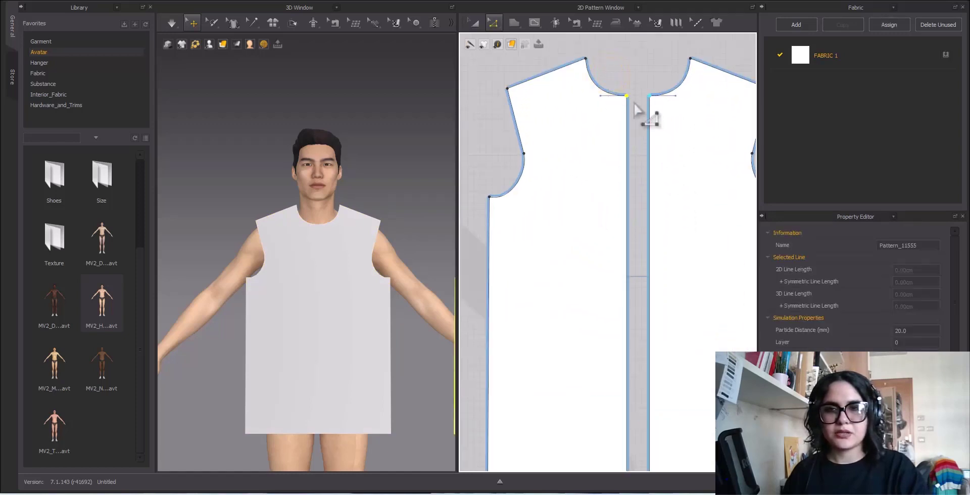
{"action": "scroll", "coordinate": [634, 106], "scroll_direction": "up", "scroll_amount": 2}
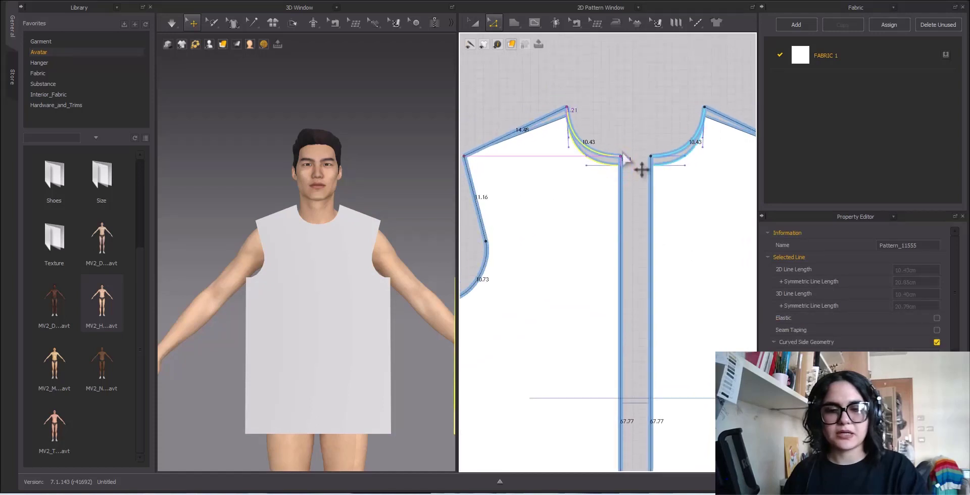
{"action": "left_click", "coordinate": [632, 121]}
{"action": "left_click_drag", "start_coordinate": [620, 165], "coordinate": [621, 127]}
Shorten the curve handle at the back neckline's shoulder point to leave a small curve leading into a flat neckline.
{"action": "scroll", "coordinate": [573, 126], "scroll_direction": "up", "scroll_amount": 5}
{"action": "left_click", "coordinate": [553, 99]}
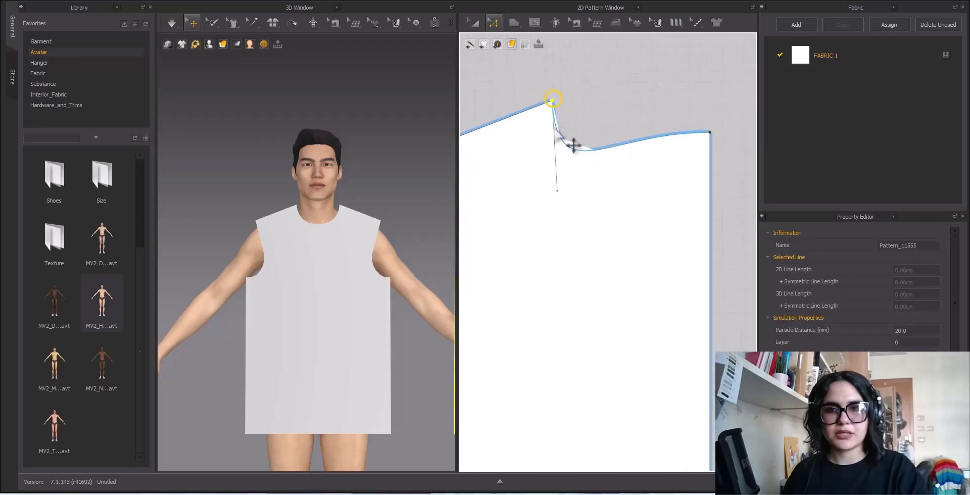
{"action": "left_click_drag", "start_coordinate": [557, 191], "coordinate": [551, 147]}
{"action": "left_click", "coordinate": [702, 104]}
{"action": "scroll", "coordinate": [702, 103], "scroll_direction": "down", "scroll_amount": 4}
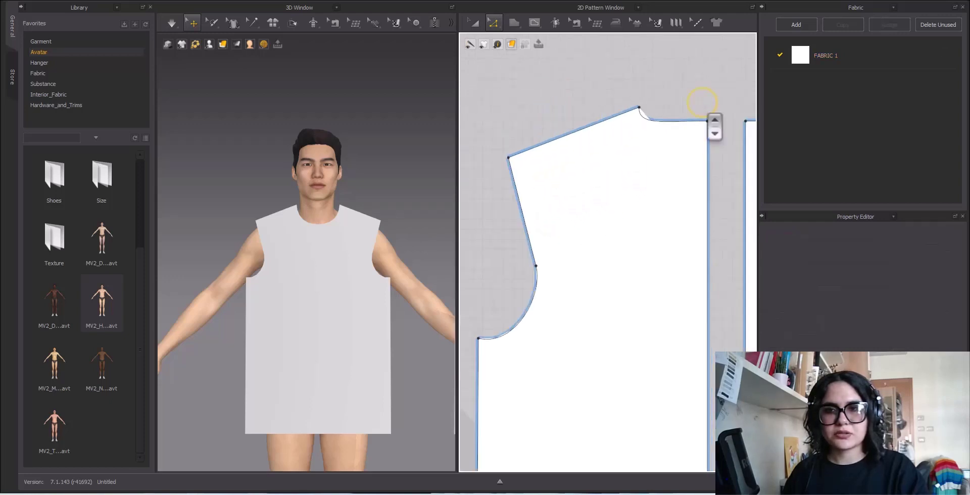
Sew the side edge of the front piece to the facing side edge of the back piece with Segment Sewing.
{"action": "middle_click_drag", "start_coordinate": [714, 147], "coordinate": [610, 171]}
{"action": "scroll", "coordinate": [611, 151], "scroll_direction": "down", "scroll_amount": 4}
{"action": "scroll", "coordinate": [353, 190], "scroll_direction": "up", "scroll_amount": 2}
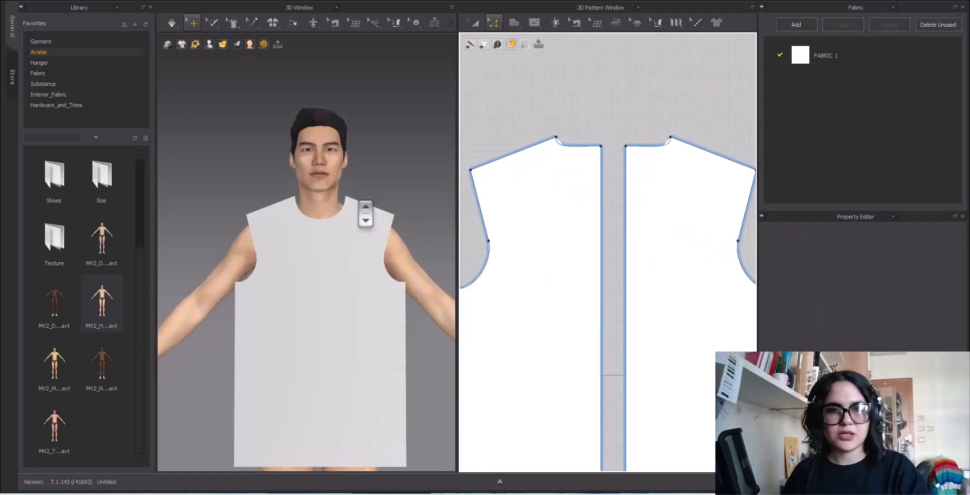
{"action": "scroll", "coordinate": [365, 214], "scroll_direction": "up", "scroll_amount": 2}
{"action": "scroll", "coordinate": [556, 269], "scroll_direction": "down", "scroll_amount": 7}
{"action": "middle_click_drag", "start_coordinate": [629, 269], "coordinate": [682, 257]}
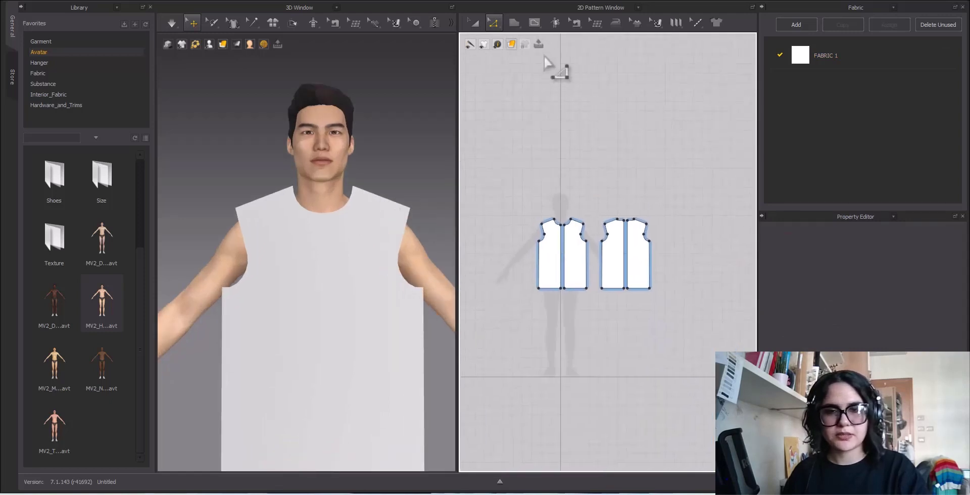
{"action": "left_click", "coordinate": [576, 22]}
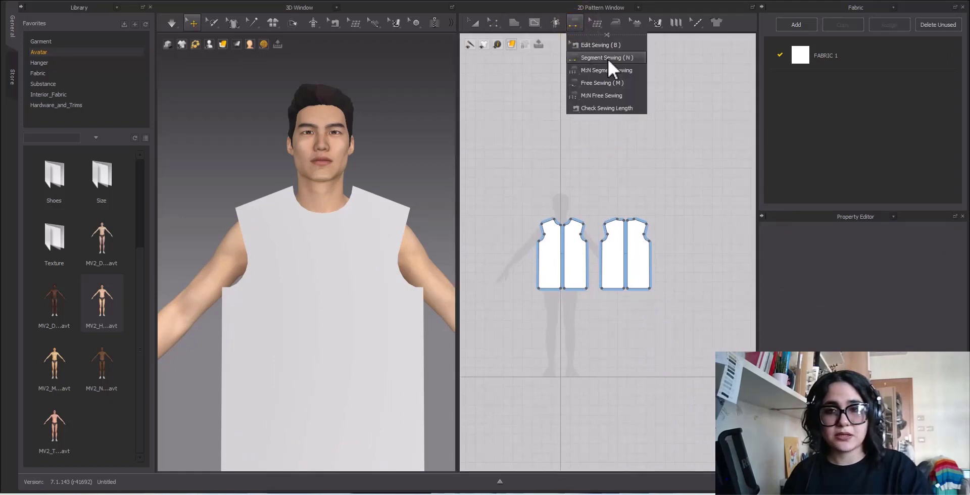
{"action": "scroll", "coordinate": [596, 263], "scroll_direction": "up", "scroll_amount": 8}
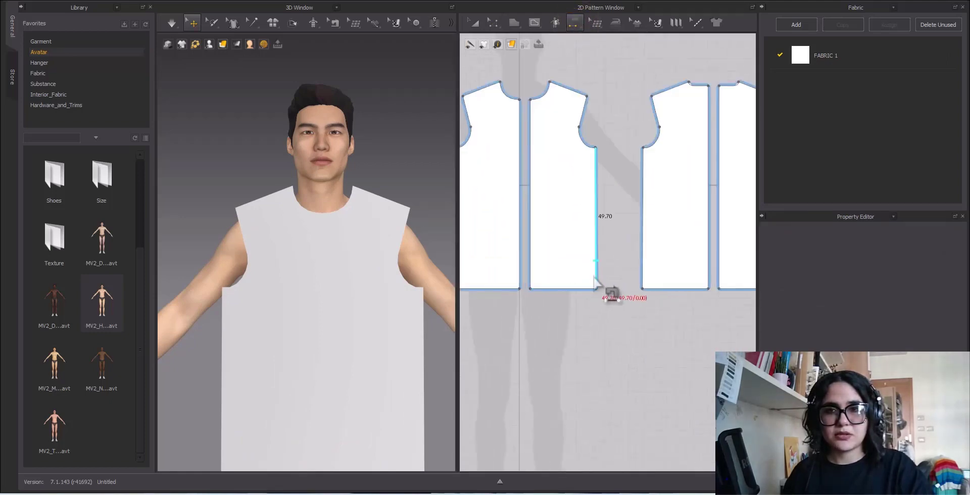
{"action": "left_click", "coordinate": [658, 171]}
{"action": "left_click", "coordinate": [597, 175]}
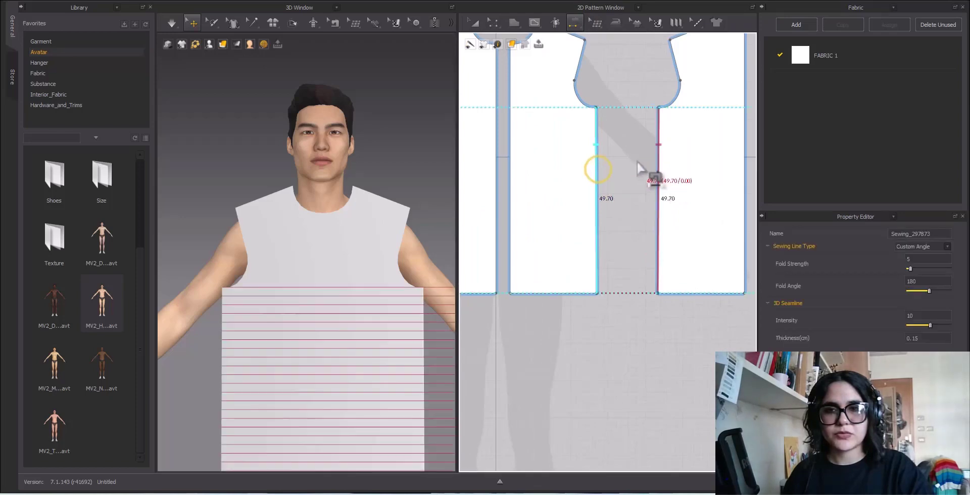
Select both back pieces and flip them horizontally in the 3D arrangement.
{"action": "scroll", "coordinate": [639, 210], "scroll_direction": "down", "scroll_amount": 6}
{"action": "left_click", "coordinate": [476, 23]}
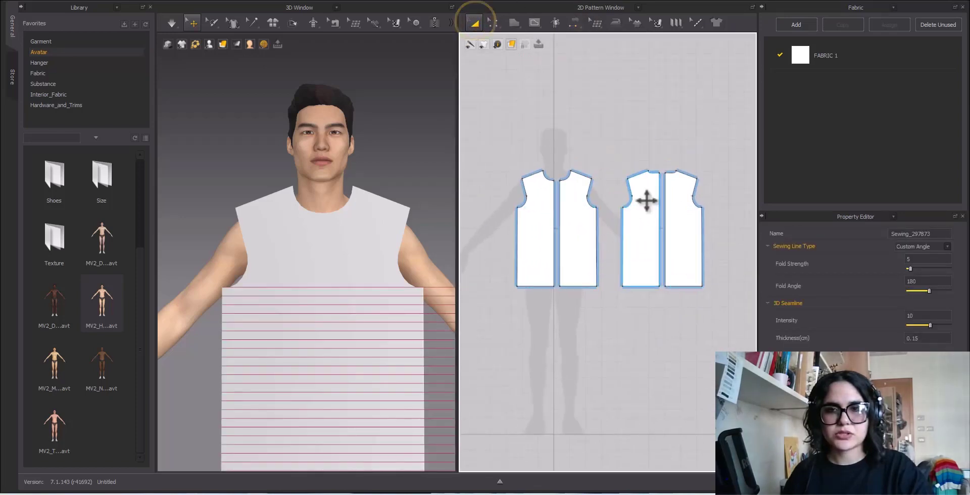
{"action": "scroll", "coordinate": [631, 202], "scroll_direction": "down", "scroll_amount": 3}
{"action": "left_click_drag", "start_coordinate": [678, 276], "coordinate": [679, 277]}
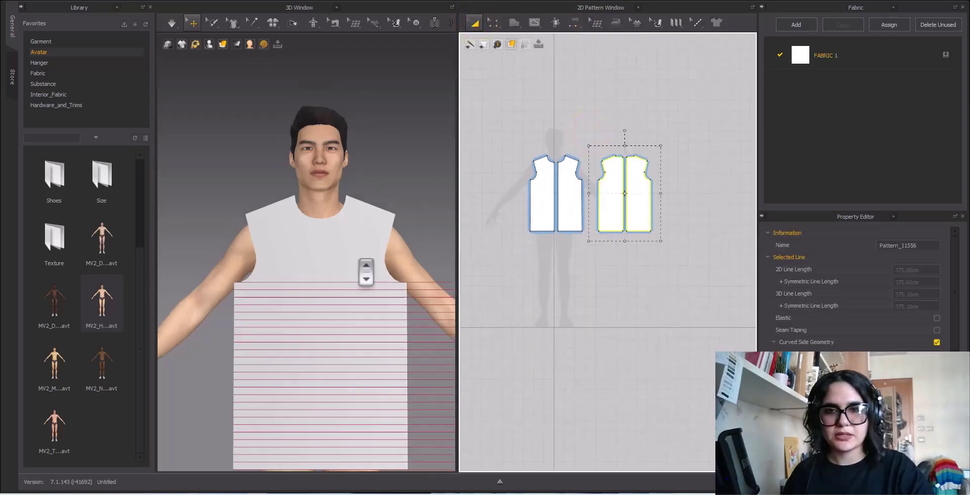
{"action": "right_click_drag", "start_coordinate": [364, 271], "coordinate": [209, 221]}
{"action": "right_click", "coordinate": [337, 209]}
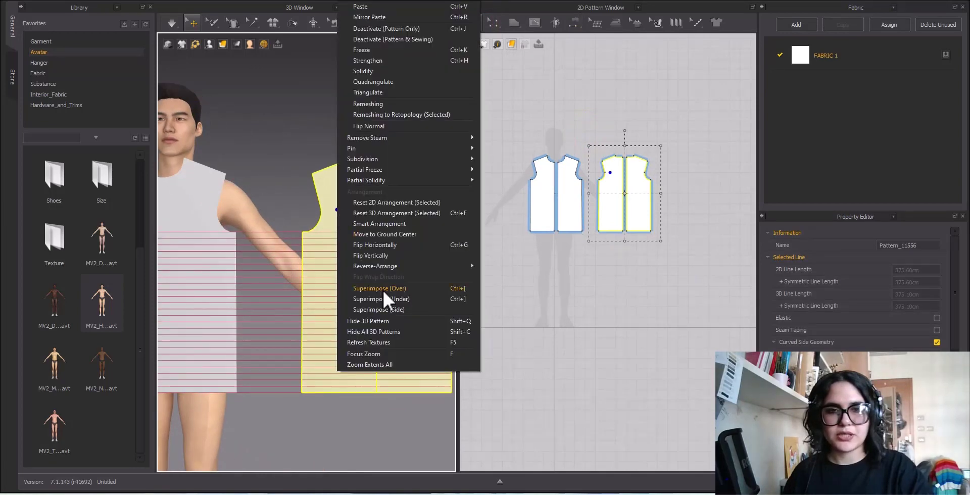
{"action": "left_click", "coordinate": [389, 243]}
{"action": "right_click_drag", "start_coordinate": [390, 244], "coordinate": [364, 249]}
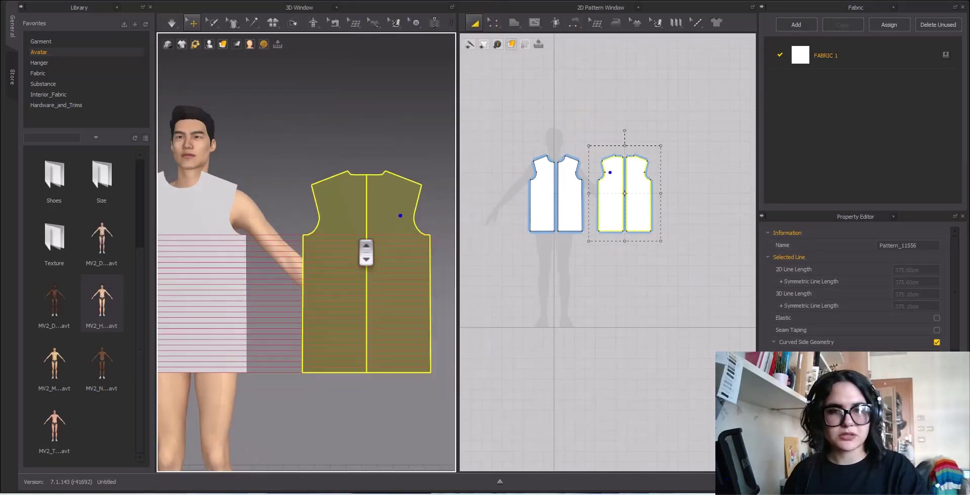
Position the flipped back pieces behind the avatar's back in 3D, aligned with the front pieces.
{"action": "right_click_drag", "start_coordinate": [336, 279], "coordinate": [429, 267]}
{"action": "left_click_drag", "start_coordinate": [394, 232], "coordinate": [240, 229]}
{"action": "scroll", "coordinate": [241, 225], "scroll_direction": "down", "scroll_amount": 2}
{"action": "middle_click_drag", "start_coordinate": [241, 224], "coordinate": [282, 275]}
{"action": "scroll", "coordinate": [278, 273], "scroll_direction": "down", "scroll_amount": 2}
{"action": "right_click_drag", "start_coordinate": [267, 270], "coordinate": [387, 268]}
{"action": "middle_click_drag", "start_coordinate": [388, 268], "coordinate": [256, 250]}
{"action": "left_click_drag", "start_coordinate": [252, 259], "coordinate": [380, 261]}
{"action": "right_click_drag", "start_coordinate": [353, 268], "coordinate": [485, 270]}
{"action": "middle_click_drag", "start_coordinate": [248, 281], "coordinate": [332, 282]}
{"action": "scroll", "coordinate": [332, 281], "scroll_direction": "up", "scroll_amount": 2}
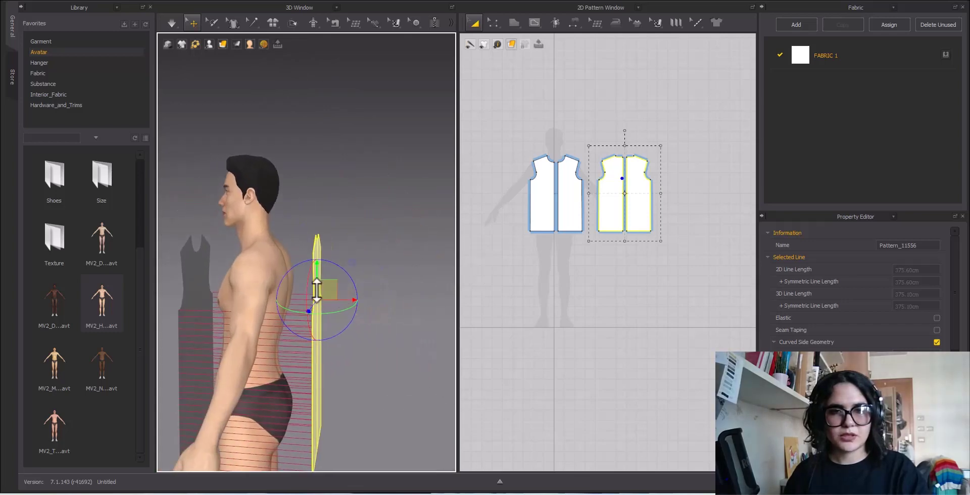
{"action": "right_click_drag", "start_coordinate": [354, 300], "coordinate": [354, 267]}
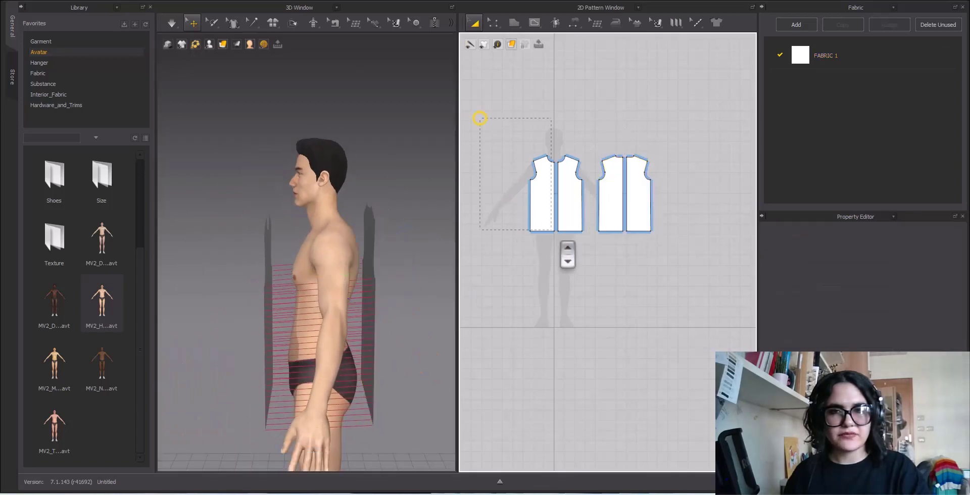
Select both front pieces and move them in 3D closer to the avatar's chest.
{"action": "left_click_drag", "start_coordinate": [478, 120], "coordinate": [601, 273]}
{"action": "right_click_drag", "start_coordinate": [262, 325], "coordinate": [347, 316]}
{"action": "left_click_drag", "start_coordinate": [307, 308], "coordinate": [285, 304]}
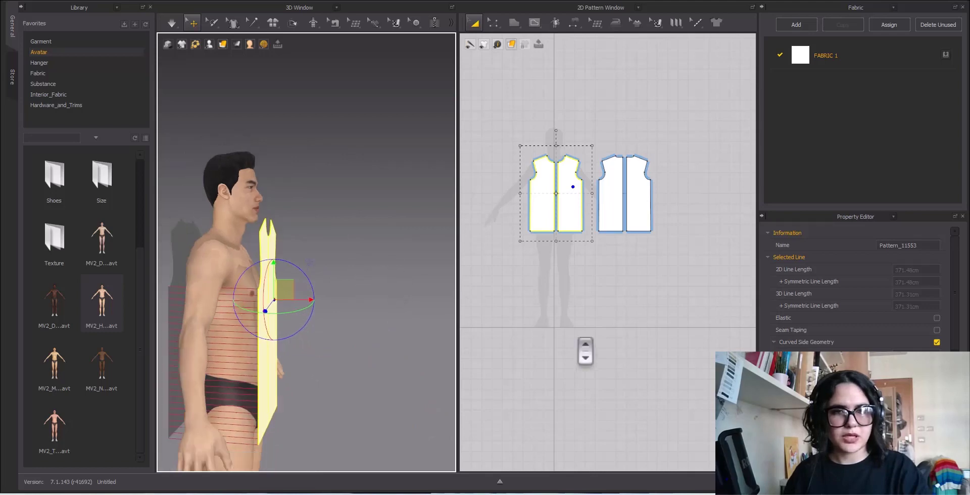
{"action": "left_click", "coordinate": [596, 344]}
{"action": "right_click_drag", "start_coordinate": [216, 303], "coordinate": [172, 306]}
Sew the shoulder edge of the back piece to the facing front piece's shoulder edge with Segment Sewing.
{"action": "scroll", "coordinate": [596, 187], "scroll_direction": "up", "scroll_amount": 5}
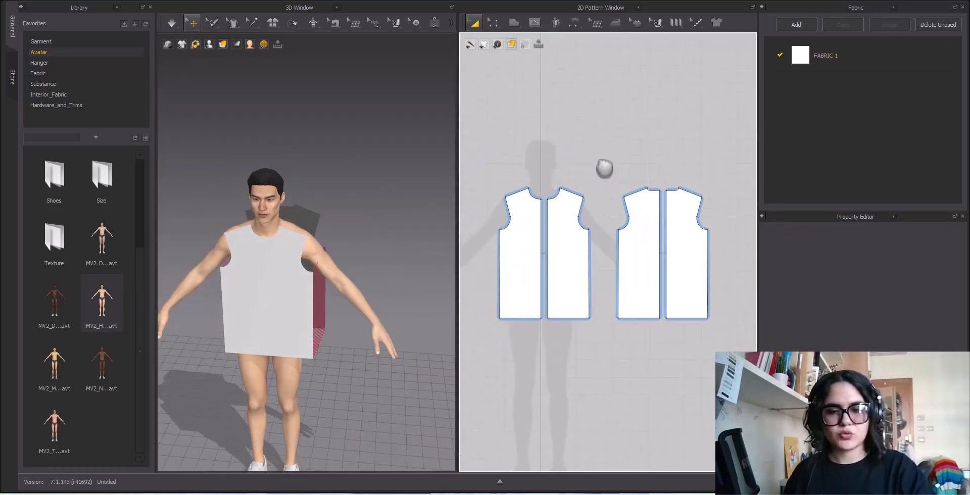
{"action": "key", "text": "n"}
{"action": "left_click", "coordinate": [627, 193]}
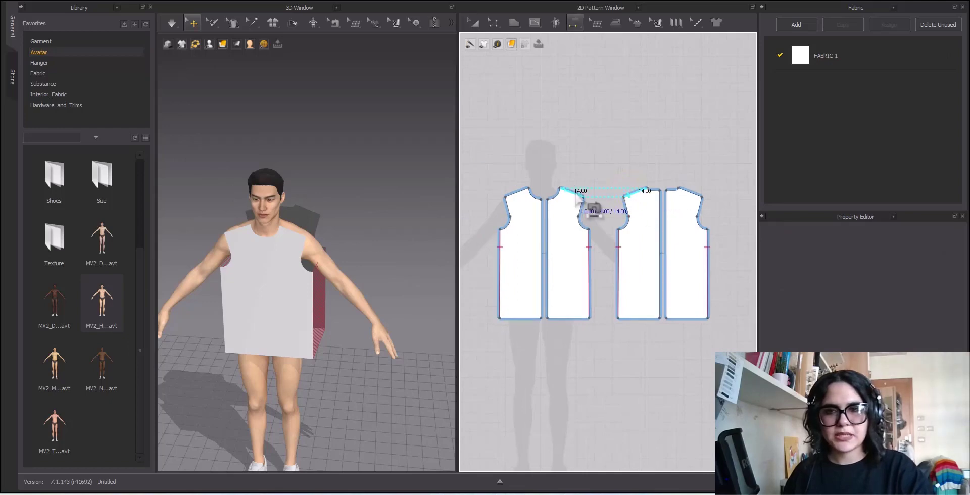
{"action": "left_click", "coordinate": [577, 197]}
{"action": "left_click", "coordinate": [590, 265]}
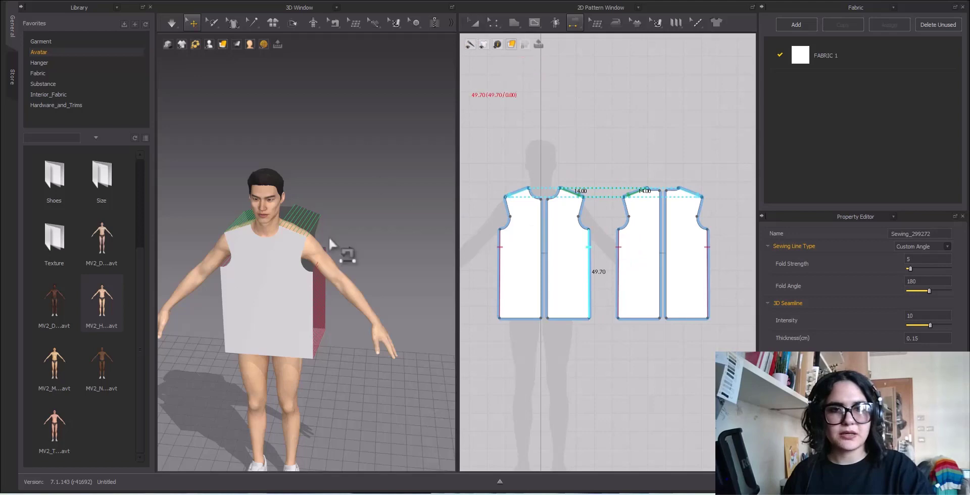
{"action": "scroll", "coordinate": [336, 257], "scroll_direction": "up", "scroll_amount": 3}
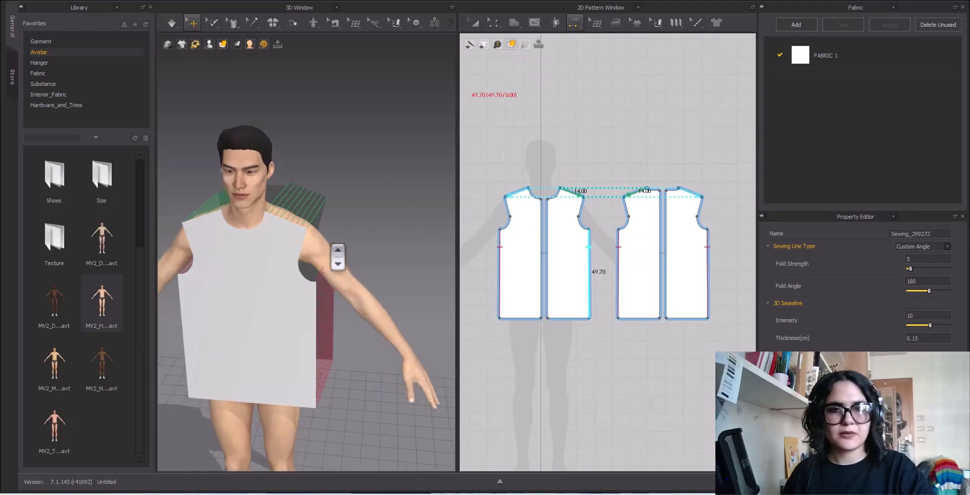
{"action": "left_click", "coordinate": [517, 192]}
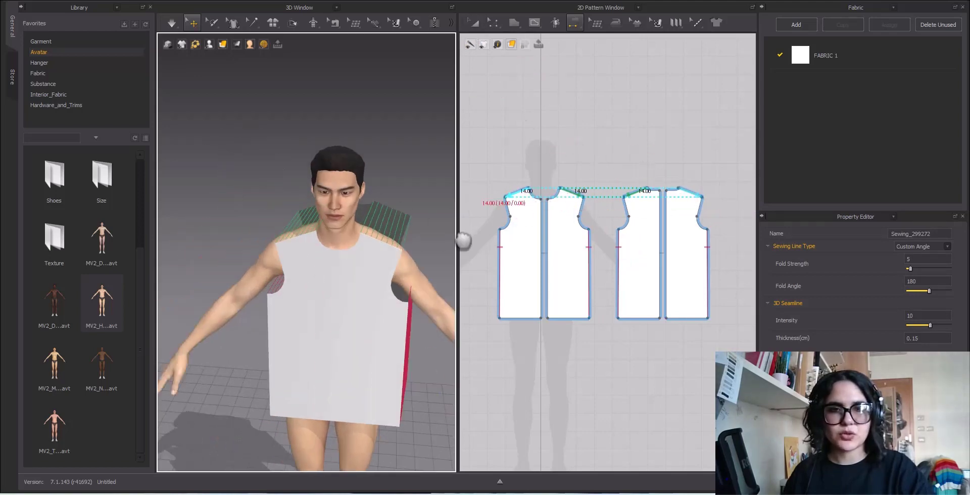
Sew the two front pieces together along the centre front and the two back pieces along the centre back.
{"action": "scroll", "coordinate": [379, 264], "scroll_direction": "up", "scroll_amount": 3}
{"action": "scroll", "coordinate": [552, 235], "scroll_direction": "up", "scroll_amount": 3}
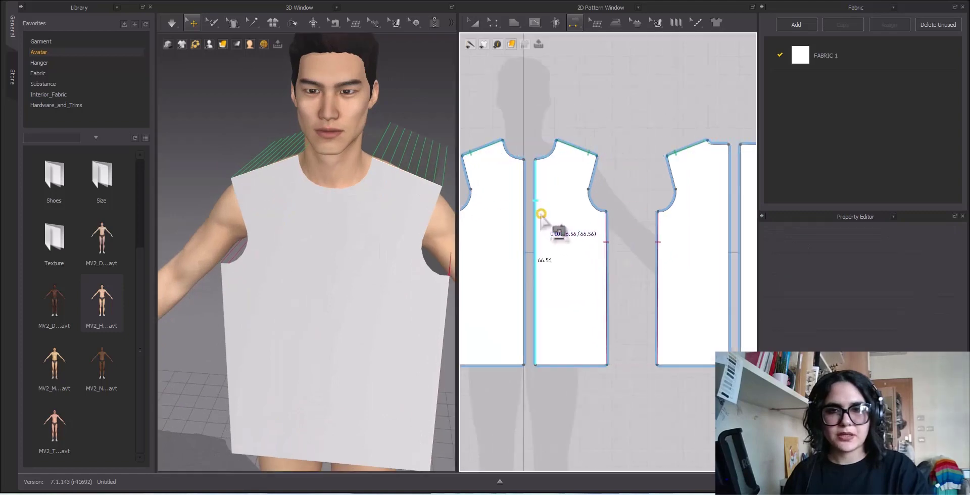
{"action": "left_click", "coordinate": [523, 214]}
{"action": "left_click", "coordinate": [729, 214]}
{"action": "left_click", "coordinate": [741, 214]}
{"action": "left_click", "coordinate": [587, 258]}
Run the simulation to drape the sewn bodice on the avatar, and stop it.
{"action": "key", "text": "space"}
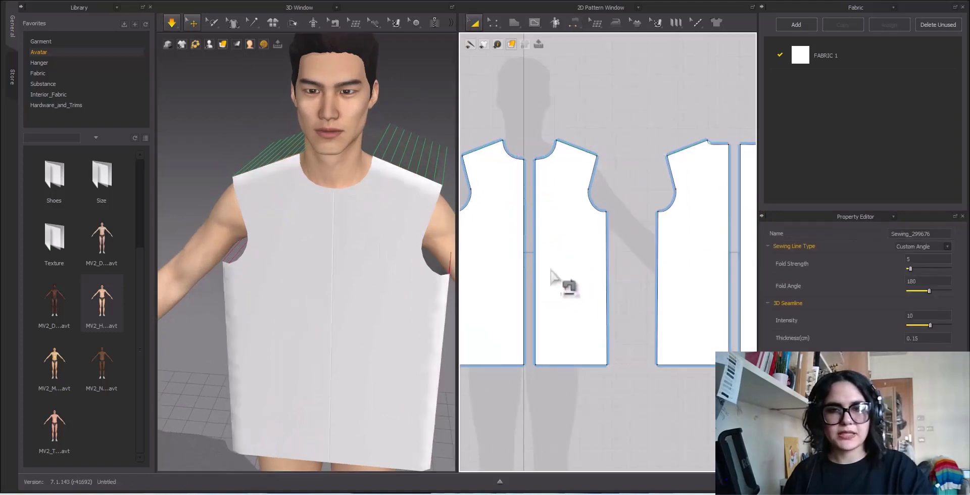
{"action": "key", "text": "space"}
{"action": "scroll", "coordinate": [378, 212], "scroll_direction": "down", "scroll_amount": 3}
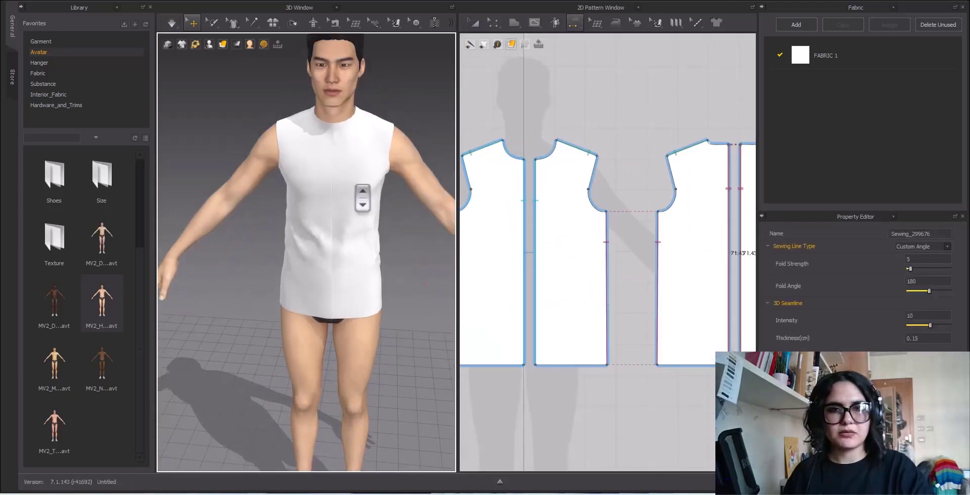
Examine the draped bodice's neckline, shoulder and overall fit from the front and the side.
{"action": "left_click", "coordinate": [475, 23]}
{"action": "scroll", "coordinate": [385, 147], "scroll_direction": "up", "scroll_amount": 3}
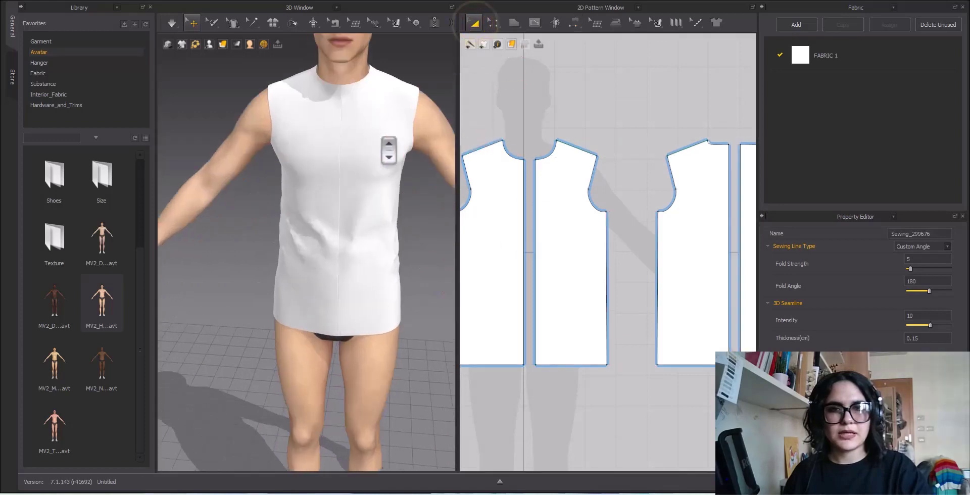
{"action": "scroll", "coordinate": [349, 254], "scroll_direction": "down", "scroll_amount": 4}
{"action": "scroll", "coordinate": [372, 204], "scroll_direction": "up", "scroll_amount": 3}
{"action": "right_click_drag", "start_coordinate": [319, 207], "coordinate": [480, 218]}
{"action": "scroll", "coordinate": [428, 212], "scroll_direction": "up", "scroll_amount": 3}
{"action": "middle_click_drag", "start_coordinate": [425, 217], "coordinate": [331, 256]}
{"action": "right_click_drag", "start_coordinate": [359, 247], "coordinate": [293, 249]}
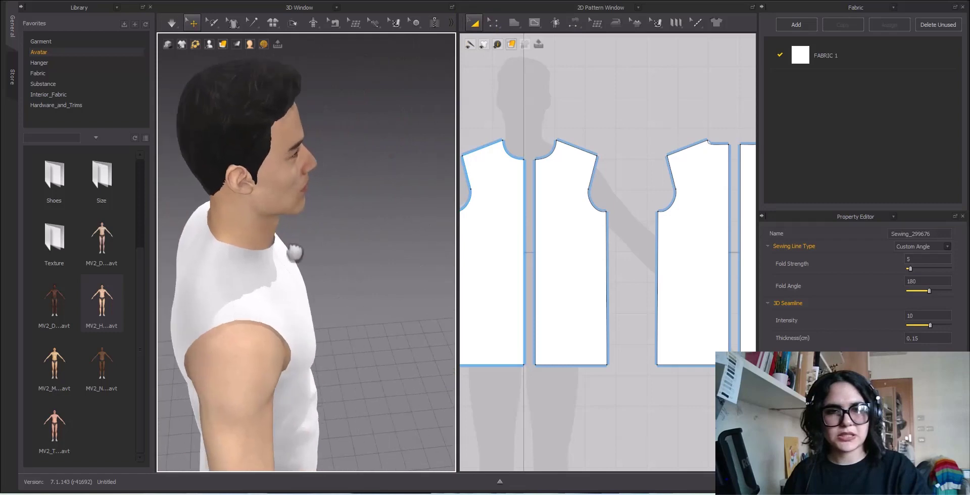
{"action": "scroll", "coordinate": [281, 256], "scroll_direction": "up", "scroll_amount": 3}
{"action": "scroll", "coordinate": [373, 255], "scroll_direction": "down", "scroll_amount": 3}
{"action": "right_click_drag", "start_coordinate": [372, 255], "coordinate": [260, 205]}
{"action": "scroll", "coordinate": [354, 224], "scroll_direction": "down", "scroll_amount": 3}
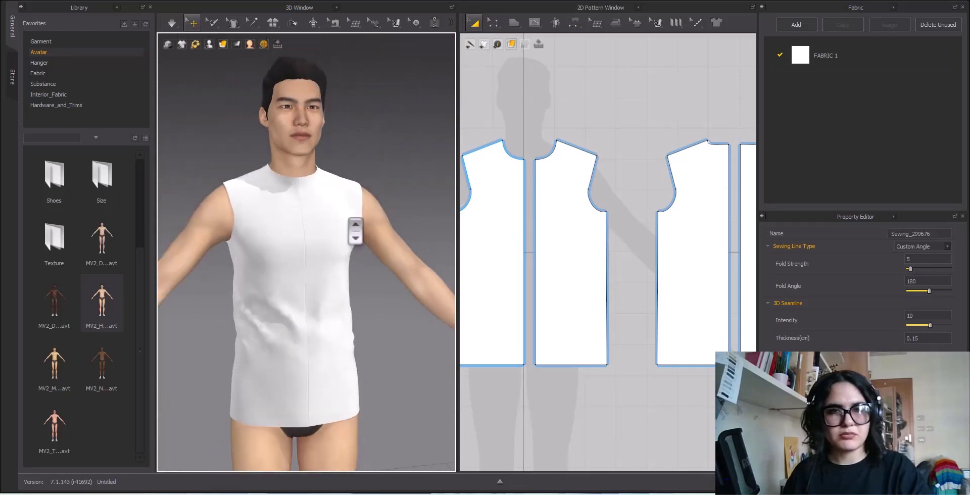
{"action": "right_click_drag", "start_coordinate": [354, 225], "coordinate": [316, 208]}
{"action": "scroll", "coordinate": [601, 171], "scroll_direction": "down", "scroll_amount": 4}
Lengthen the front neckline's curve handle at the centre-front point to give the neckline a squarer curve.
{"action": "right_click_drag", "start_coordinate": [600, 172], "coordinate": [632, 143]}
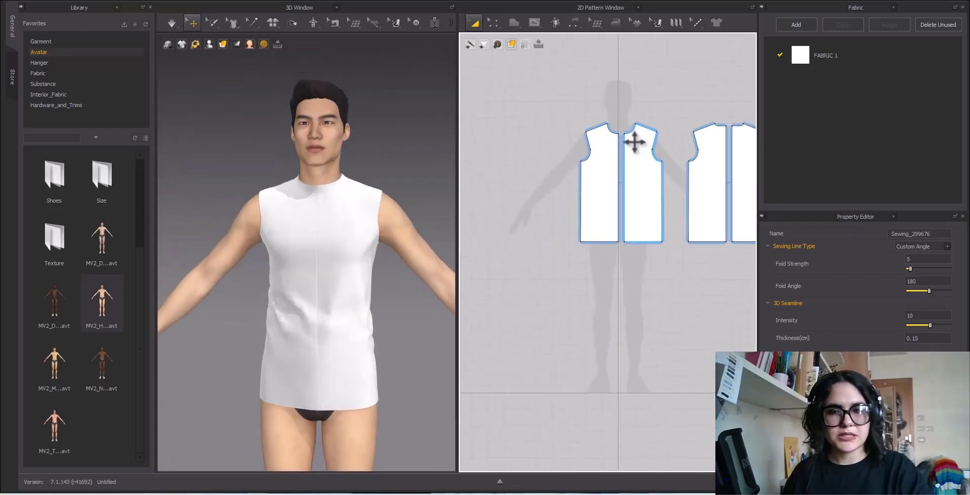
{"action": "left_click", "coordinate": [604, 115]}
{"action": "scroll", "coordinate": [632, 162], "scroll_direction": "up", "scroll_amount": 5}
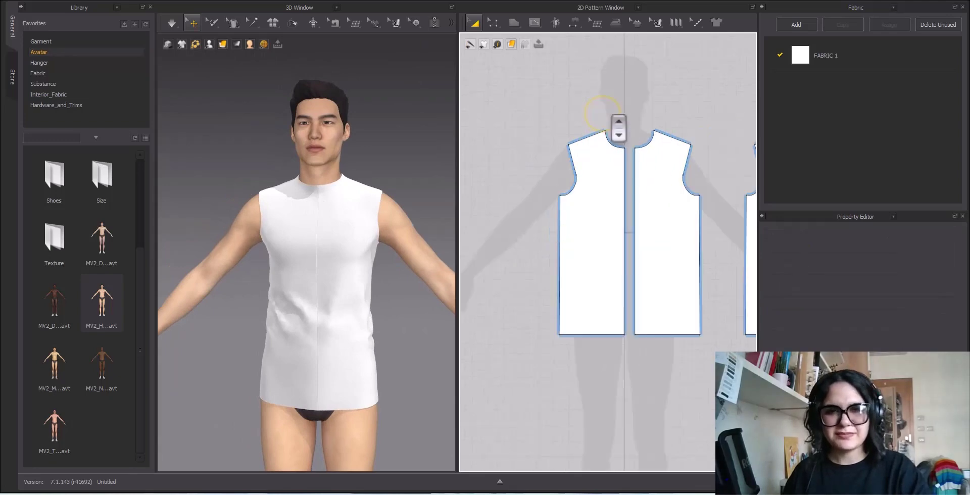
{"action": "left_click_drag", "start_coordinate": [656, 216], "coordinate": [614, 205]}
{"action": "left_click", "coordinate": [644, 191]}
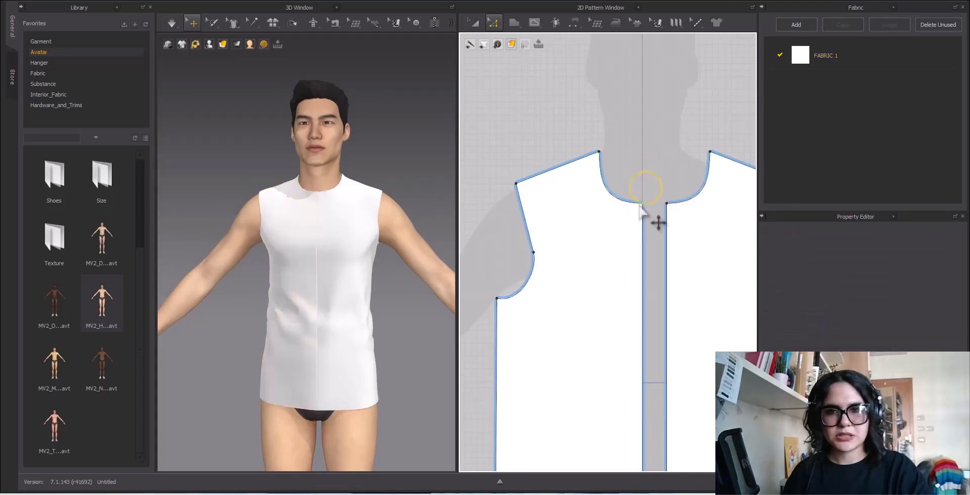
{"action": "left_click", "coordinate": [638, 202]}
{"action": "left_click", "coordinate": [641, 203]}
{"action": "left_click_drag", "start_coordinate": [599, 204], "coordinate": [593, 204]}
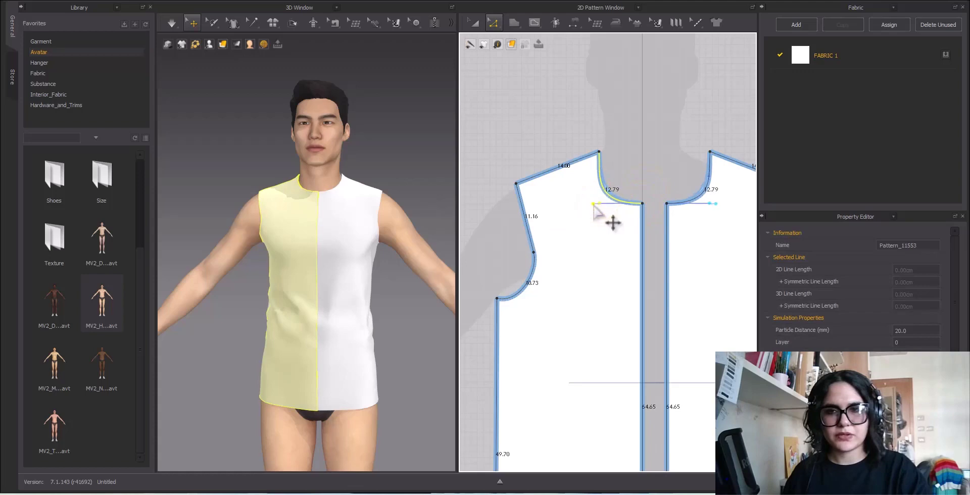
{"action": "left_click", "coordinate": [665, 158]}
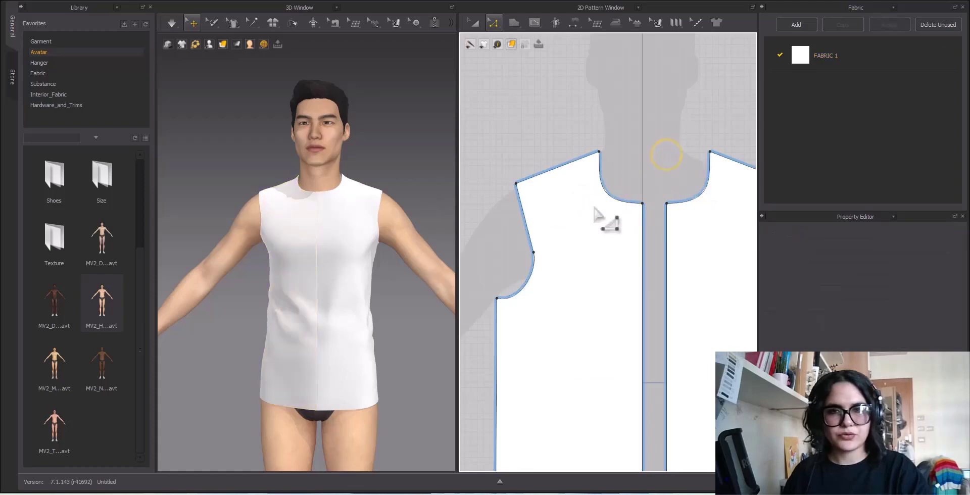
Select all four bodice pieces and stretch them wider about their shared centre until each hem is about 26 cm.
{"action": "scroll", "coordinate": [628, 188], "scroll_direction": "down", "scroll_amount": 5}
{"action": "scroll", "coordinate": [635, 175], "scroll_direction": "up", "scroll_amount": 10}
{"action": "scroll", "coordinate": [635, 175], "scroll_direction": "down", "scroll_amount": 10}
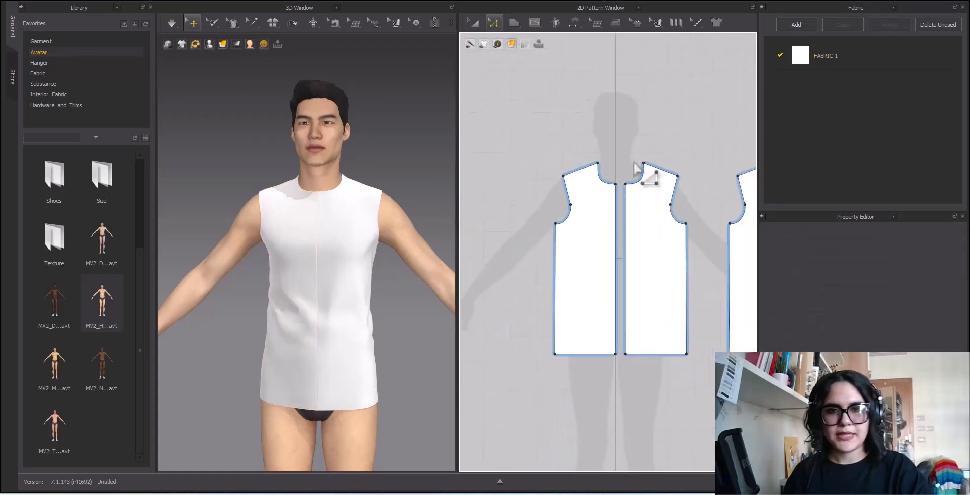
{"action": "key", "text": "a"}
{"action": "scroll", "coordinate": [548, 145], "scroll_direction": "down", "scroll_amount": 3}
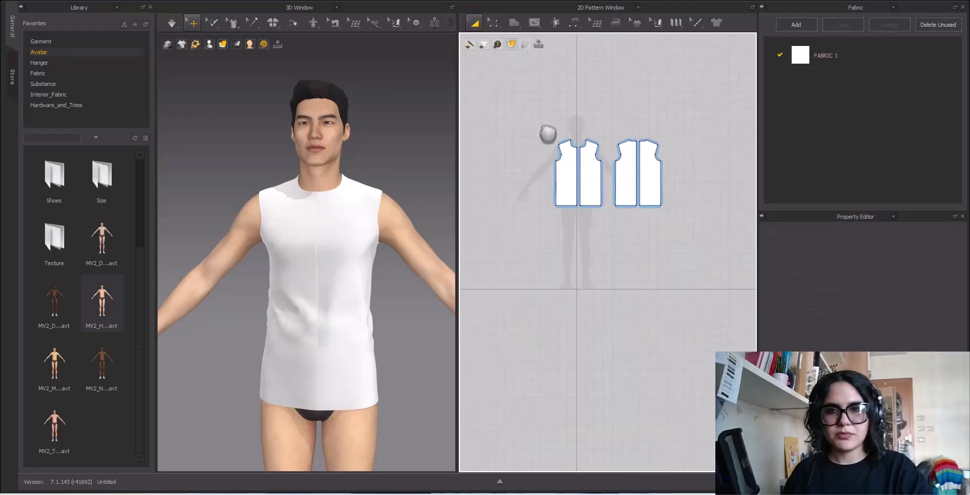
{"action": "left_click_drag", "start_coordinate": [534, 116], "coordinate": [643, 224]}
{"action": "left_click_drag", "start_coordinate": [703, 253], "coordinate": [697, 248]}
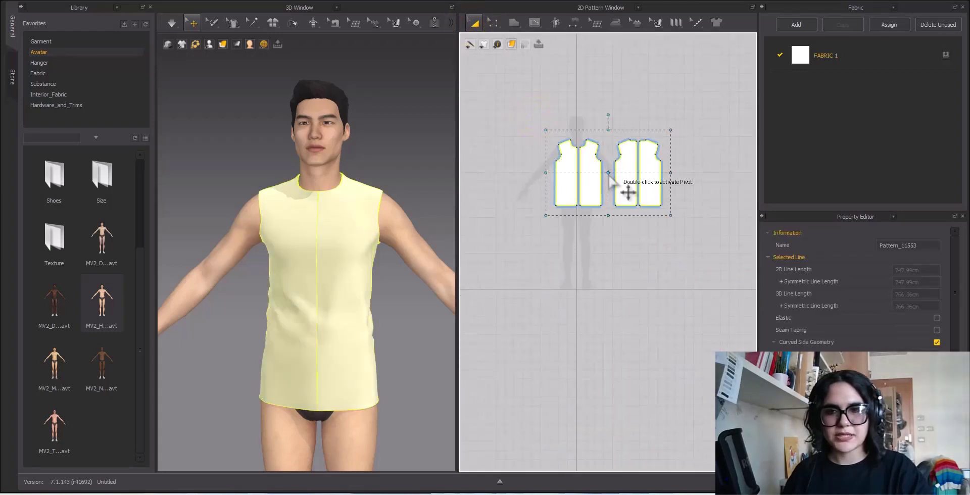
{"action": "scroll", "coordinate": [610, 174], "scroll_direction": "up", "scroll_amount": 3}
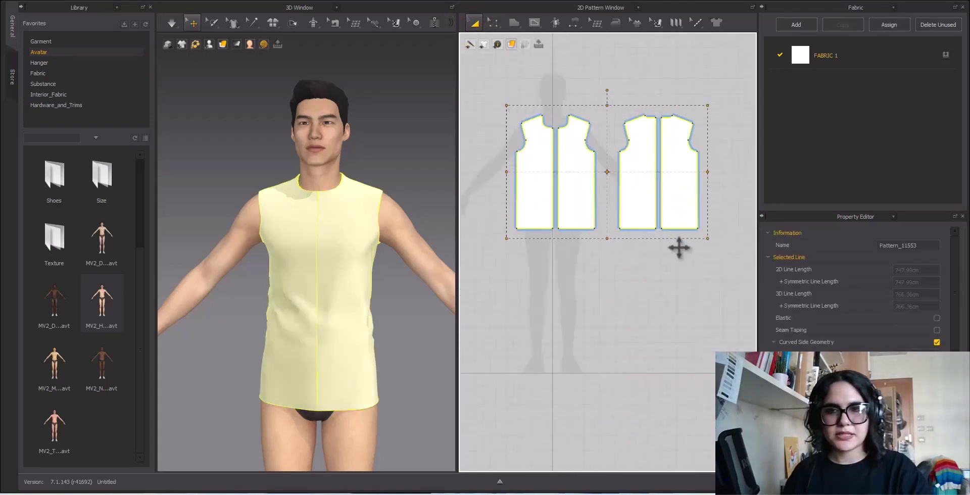
{"action": "left_click_drag", "start_coordinate": [711, 173], "coordinate": [722, 173]}
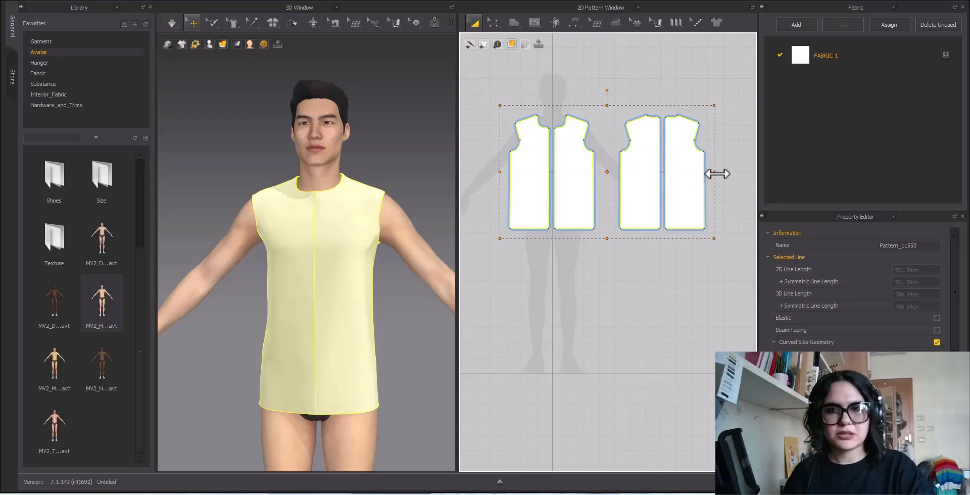
{"action": "left_click_drag", "start_coordinate": [717, 174], "coordinate": [722, 175]}
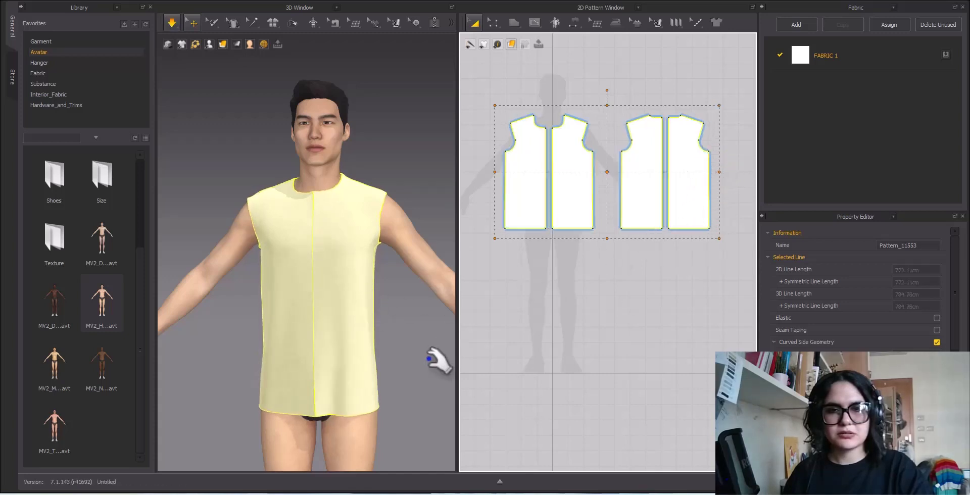
Select the hem edges of both the front and back pieces with Edit Pattern.
{"action": "left_click", "coordinate": [619, 271]}
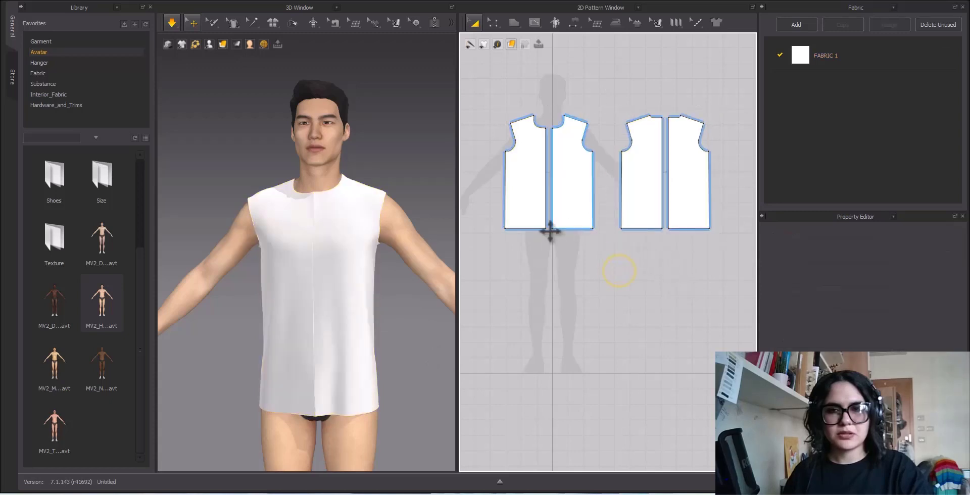
{"action": "key", "text": "z"}
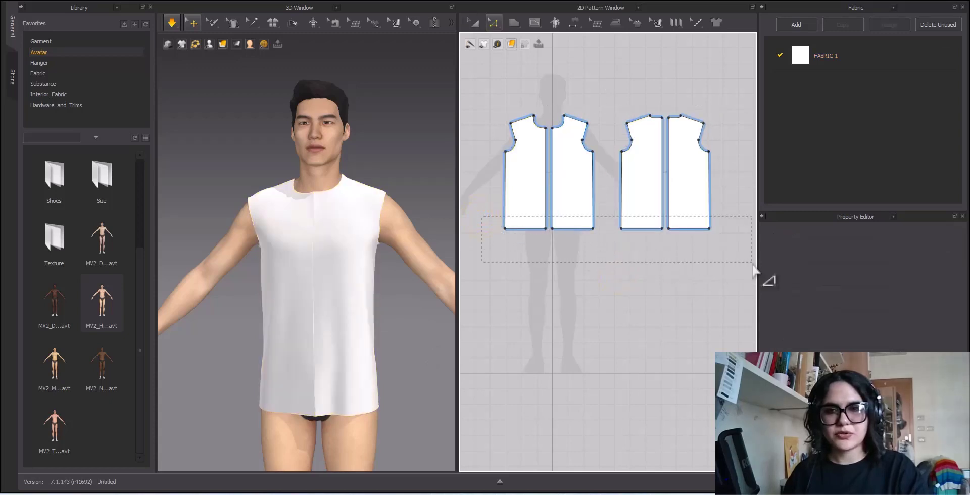
{"action": "left_click_drag", "start_coordinate": [752, 264], "coordinate": [752, 264]}
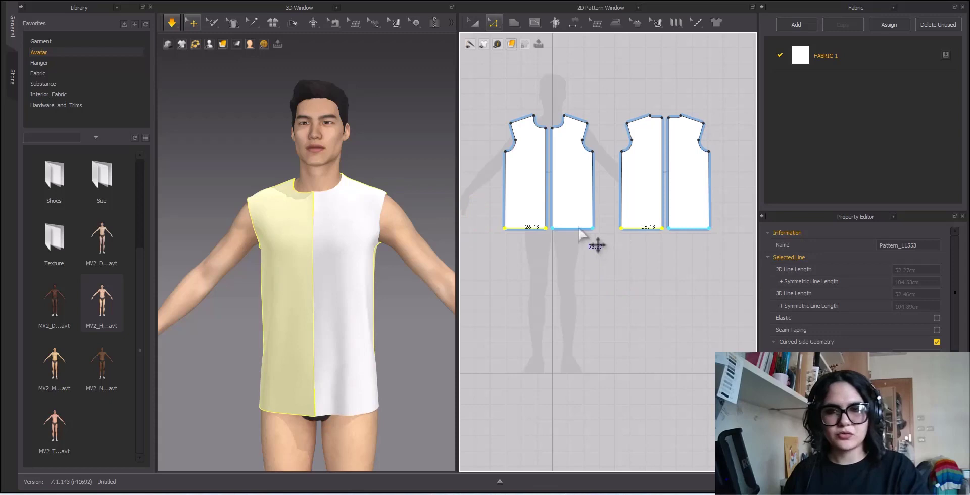
Try lengthening the bodice by moving the selected hem edges down 5 cm.
{"action": "left_click_drag", "start_coordinate": [579, 232], "coordinate": [579, 239]}
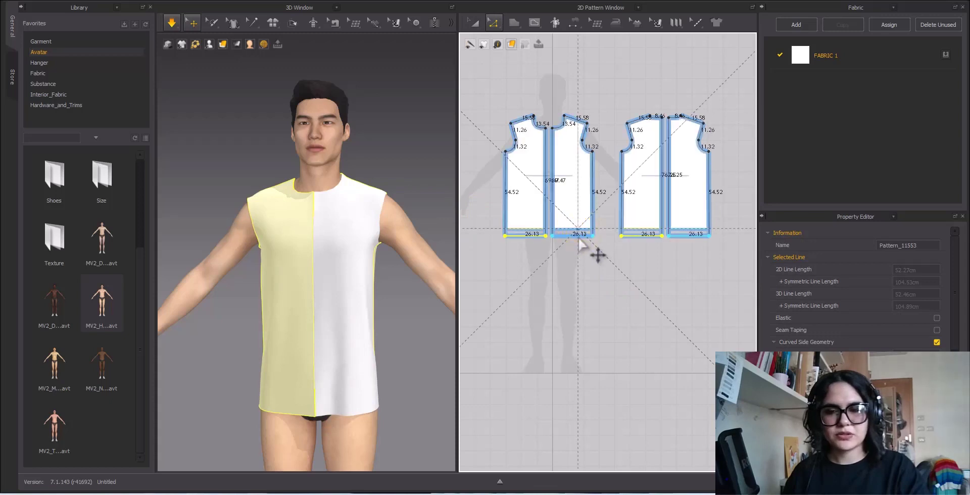
{"action": "key", "text": "Return"}
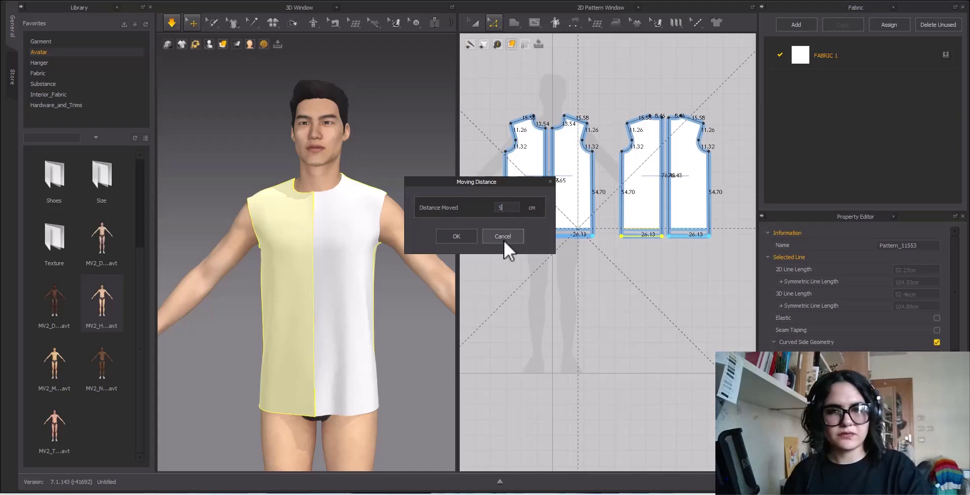
{"action": "type", "text": "5"}
{"action": "left_click", "coordinate": [463, 238]}
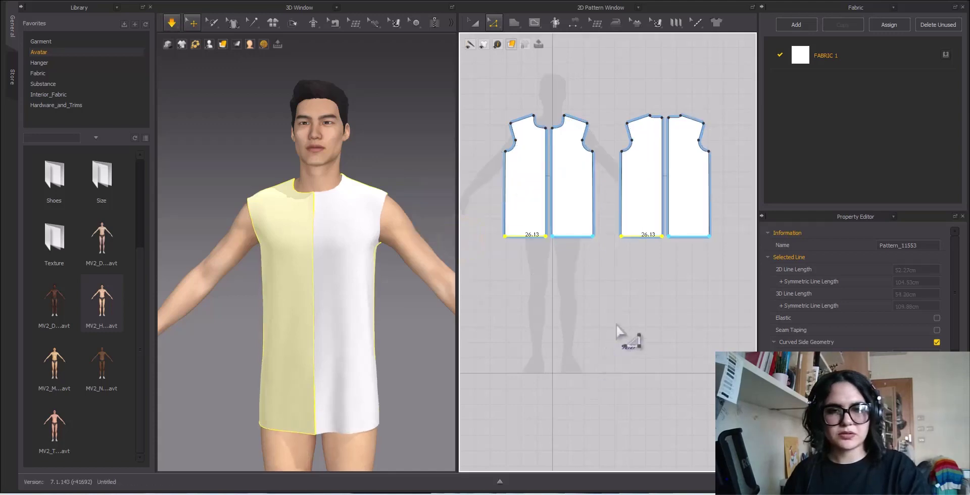
{"action": "key", "text": "space"}
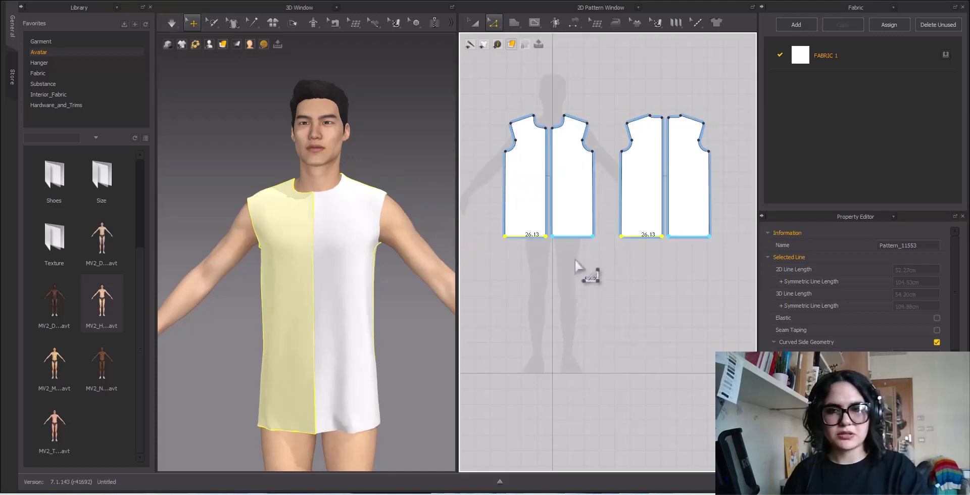
{"action": "key", "text": "ctrl+z"}
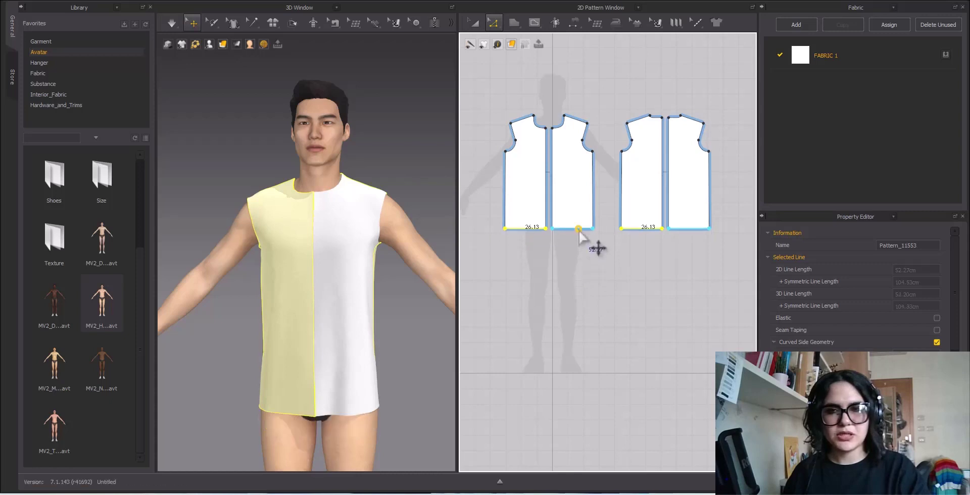
Lengthen the bodice by moving the selected hem edges down 3 cm, and clear the selection.
{"action": "left_click_drag", "start_coordinate": [579, 231], "coordinate": [579, 235]}
{"action": "key", "text": "Return"}
{"action": "type", "text": "3"}
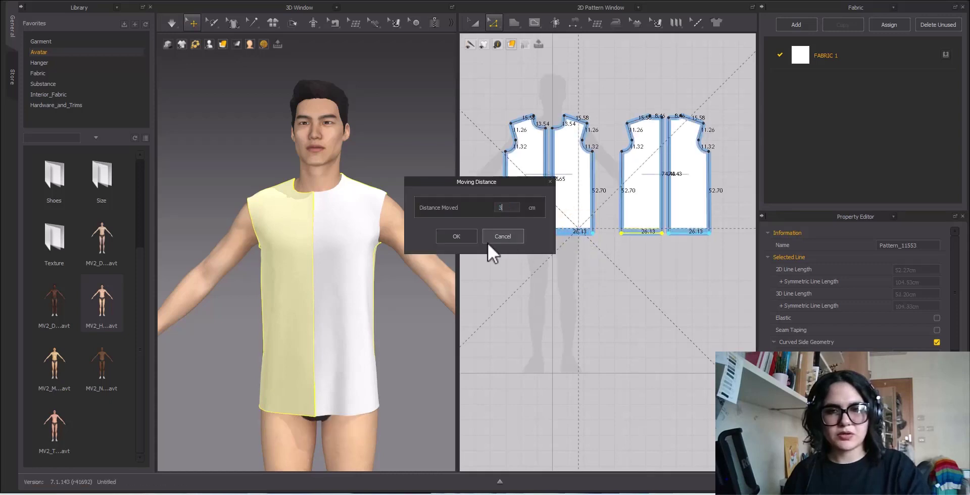
{"action": "left_click", "coordinate": [460, 237]}
{"action": "left_click", "coordinate": [640, 342]}
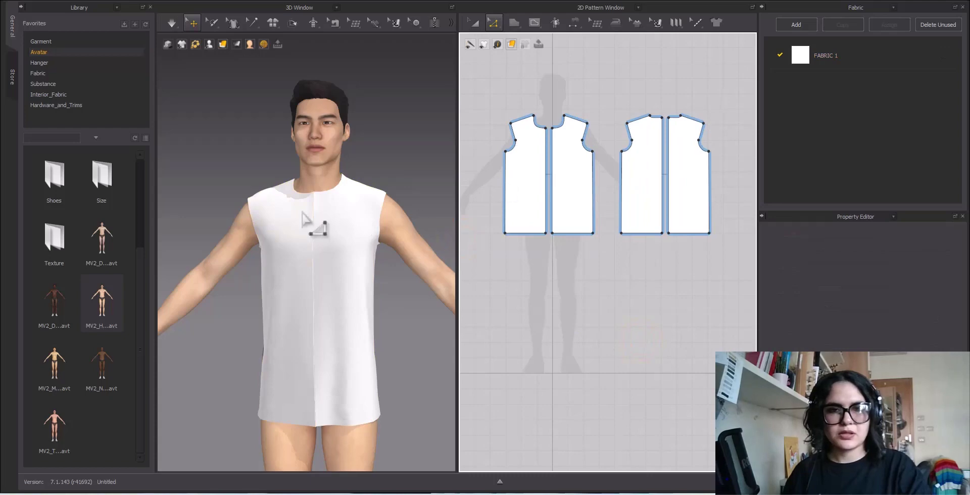
Run the simulation, tug both front bodice panels downward so the fabric settles on the avatar, and stop the simulation.
{"action": "scroll", "coordinate": [321, 227], "scroll_direction": "up", "scroll_amount": 3}
{"action": "right_click_drag", "start_coordinate": [290, 225], "coordinate": [379, 131]}
{"action": "scroll", "coordinate": [379, 132], "scroll_direction": "up", "scroll_amount": 4}
{"action": "middle_click_drag", "start_coordinate": [378, 131], "coordinate": [358, 245]}
{"action": "scroll", "coordinate": [359, 245], "scroll_direction": "down", "scroll_amount": 3}
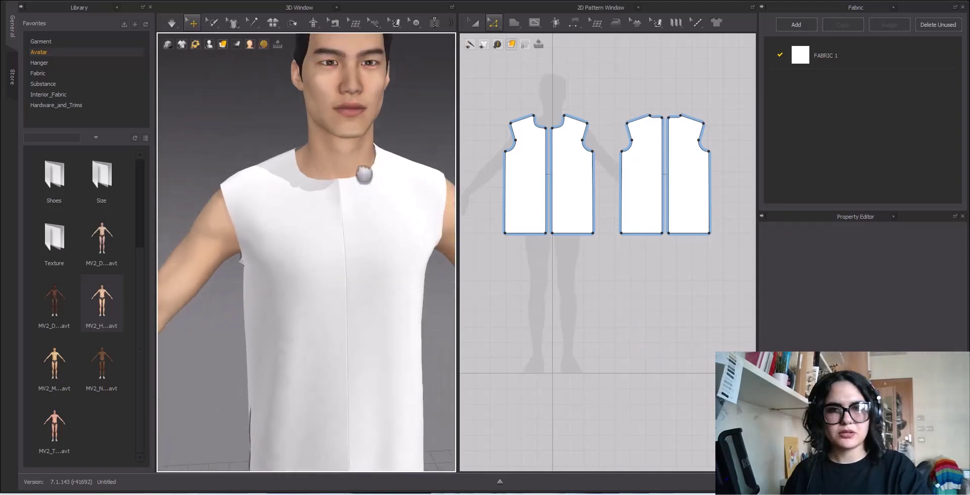
{"action": "scroll", "coordinate": [358, 245], "scroll_direction": "up", "scroll_amount": 2}
{"action": "left_click_drag", "start_coordinate": [375, 180], "coordinate": [407, 302]}
{"action": "key", "text": "ctrl+z"}
{"action": "key", "text": "space"}
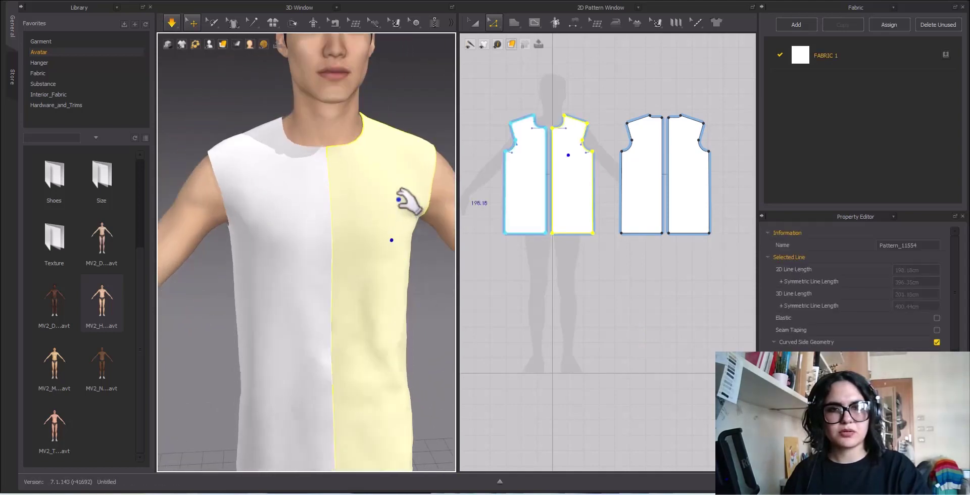
{"action": "left_click_drag", "start_coordinate": [396, 195], "coordinate": [426, 281]}
{"action": "left_click_drag", "start_coordinate": [396, 307], "coordinate": [389, 374]}
{"action": "left_click_drag", "start_coordinate": [332, 336], "coordinate": [336, 381]}
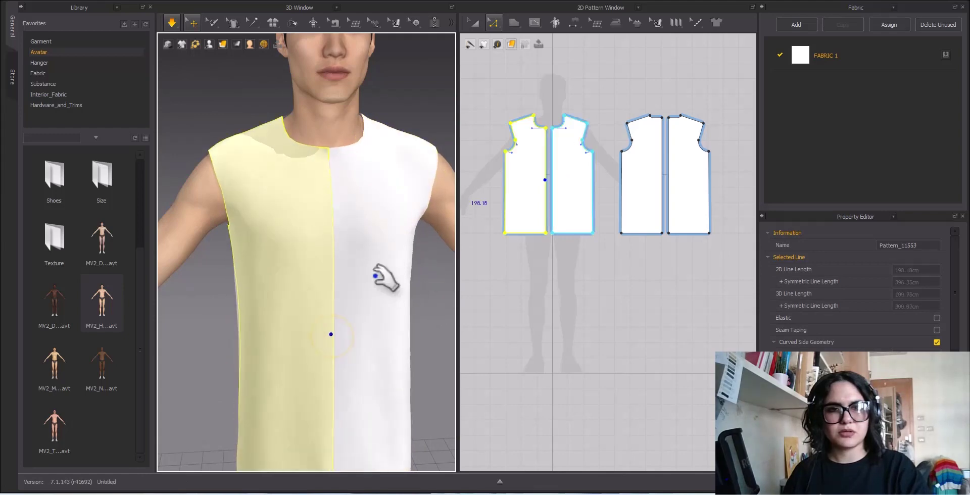
{"action": "key", "text": "space"}
Create a rectangle pattern 17 cm wide and 55 cm high in the empty space beside the front bodice pieces.
{"action": "scroll", "coordinate": [547, 266], "scroll_direction": "down", "scroll_amount": 5}
{"action": "middle_click_drag", "start_coordinate": [549, 267], "coordinate": [590, 273]}
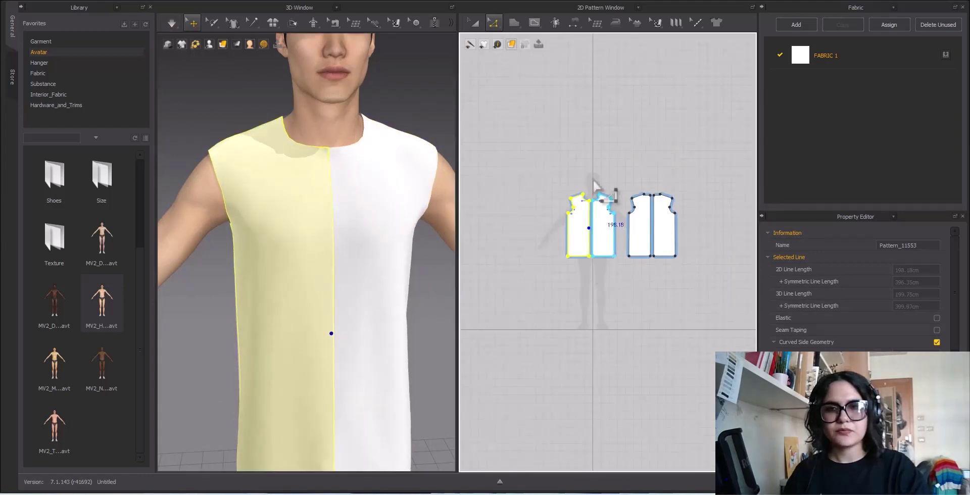
{"action": "left_click", "coordinate": [475, 23]}
{"action": "left_click", "coordinate": [585, 285]}
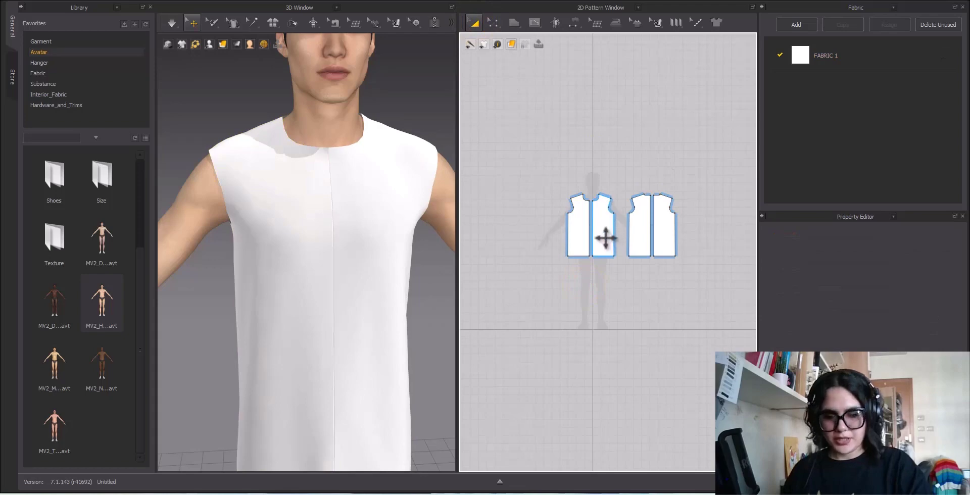
{"action": "scroll", "coordinate": [630, 248], "scroll_direction": "up", "scroll_amount": 5}
{"action": "middle_click_drag", "start_coordinate": [601, 232], "coordinate": [735, 194]}
{"action": "middle_click_drag", "start_coordinate": [597, 112], "coordinate": [577, 180]}
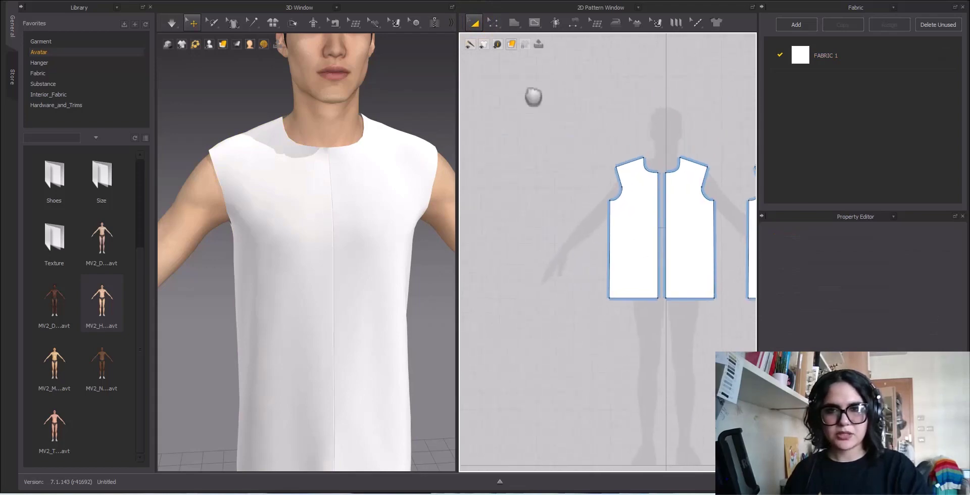
{"action": "mouse_move", "coordinate": [507, 22]}
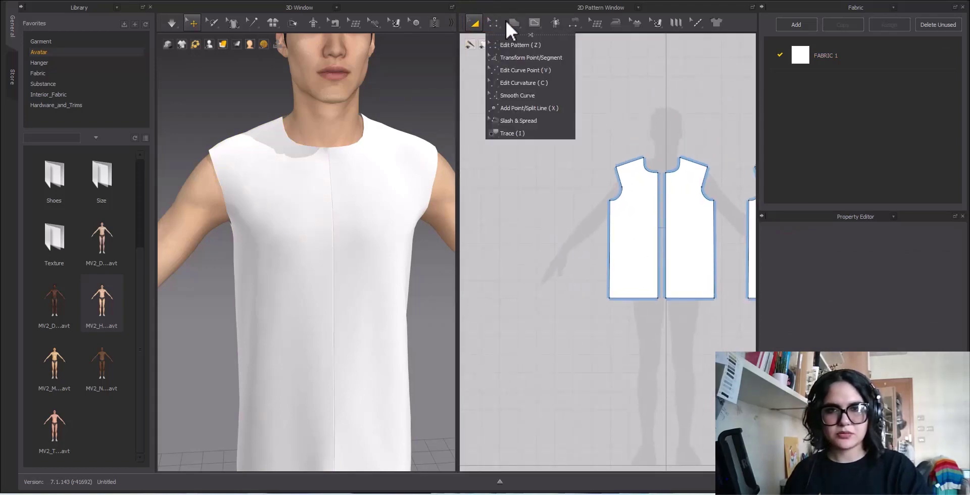
{"action": "left_click", "coordinate": [510, 24]}
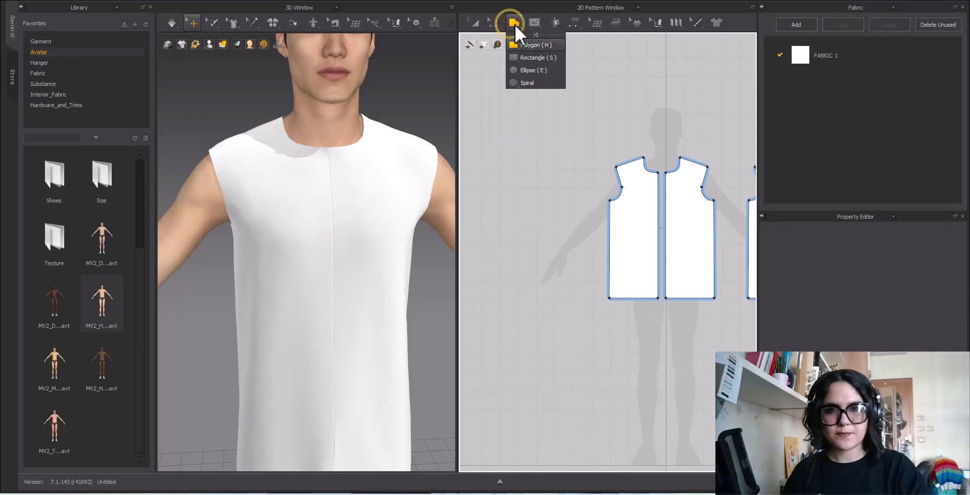
{"action": "left_click", "coordinate": [516, 56]}
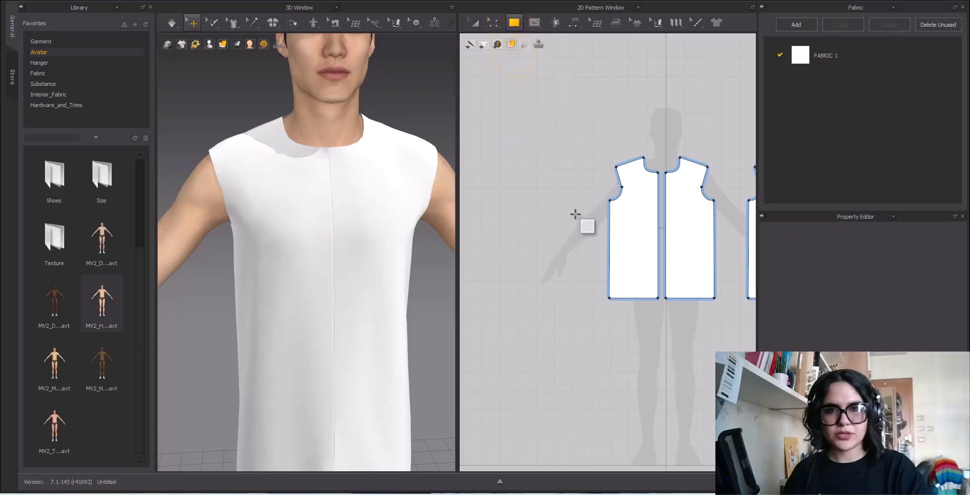
{"action": "left_click", "coordinate": [525, 169]}
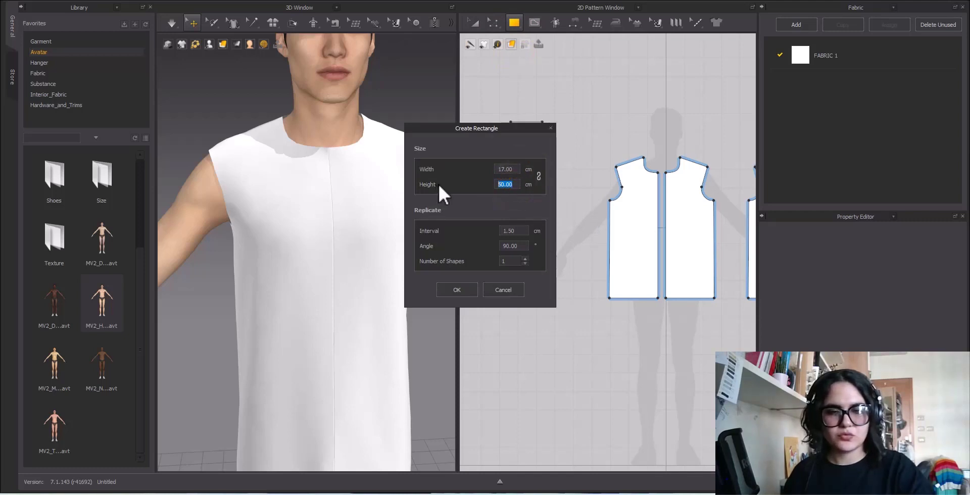
{"action": "type", "text": "55"}
{"action": "left_click", "coordinate": [468, 290]}
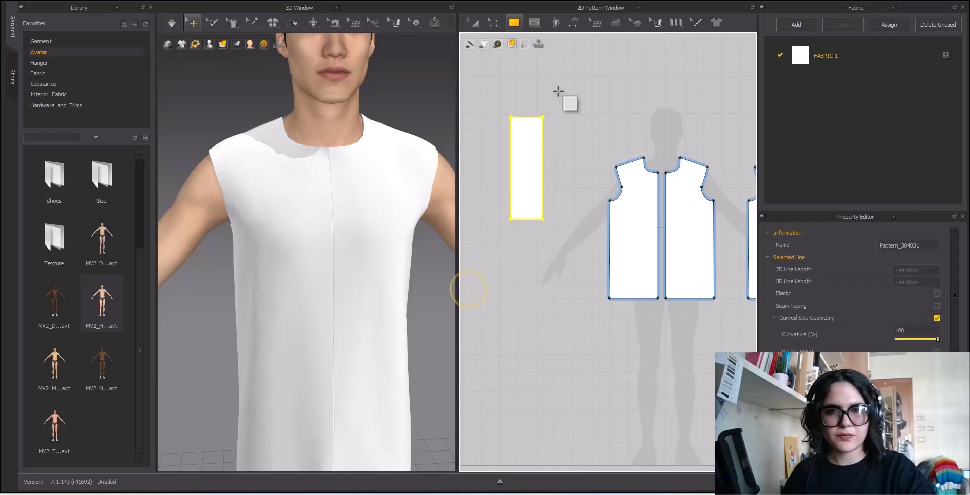
Move the new rectangle down and closer to the front bodice pieces with Transform Pattern, and deselect it.
{"action": "left_click", "coordinate": [476, 24]}
{"action": "left_click_drag", "start_coordinate": [526, 168], "coordinate": [557, 219]}
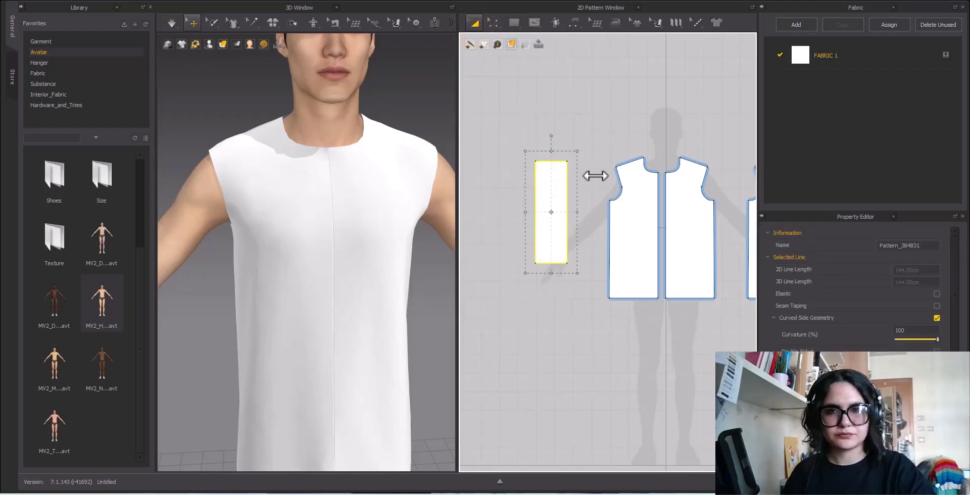
{"action": "left_click", "coordinate": [595, 174]}
{"action": "scroll", "coordinate": [562, 180], "scroll_direction": "up", "scroll_amount": 3}
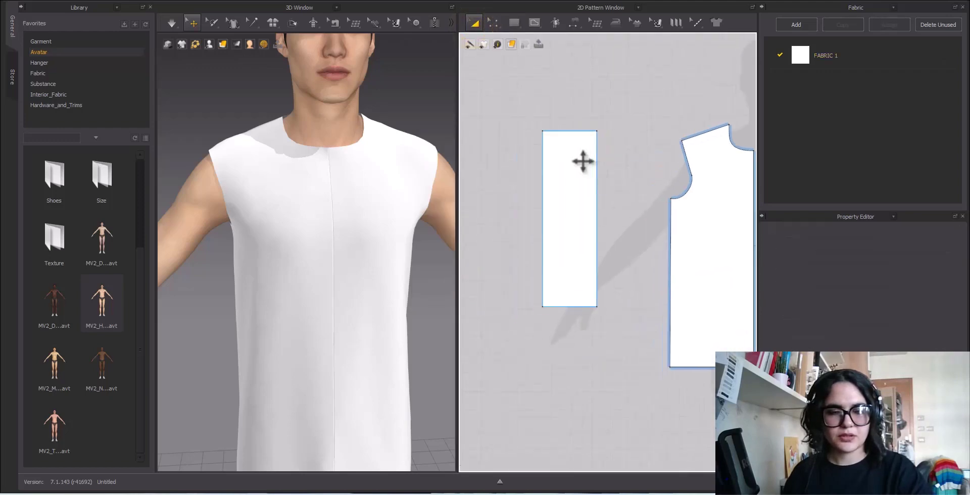
{"action": "left_click", "coordinate": [534, 23]}
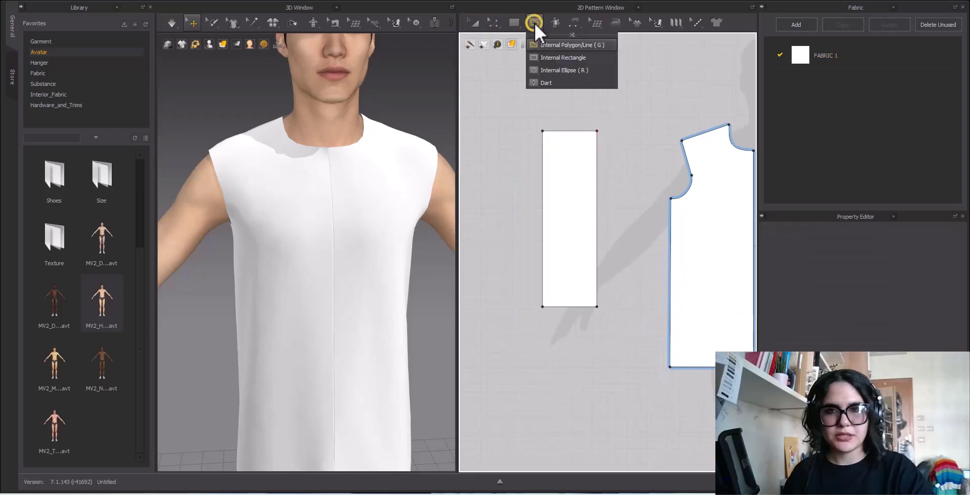
{"action": "scroll", "coordinate": [600, 132], "scroll_direction": "up", "scroll_amount": 3}
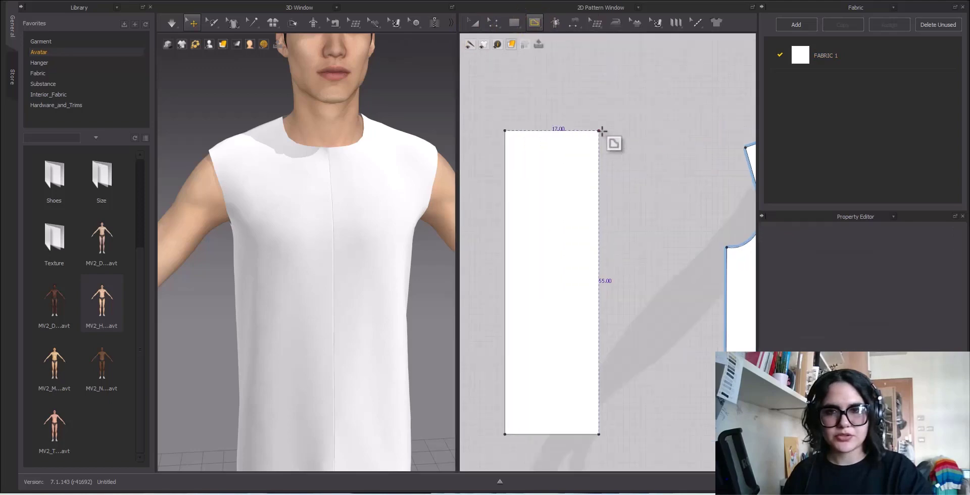
{"action": "left_click", "coordinate": [598, 130]}
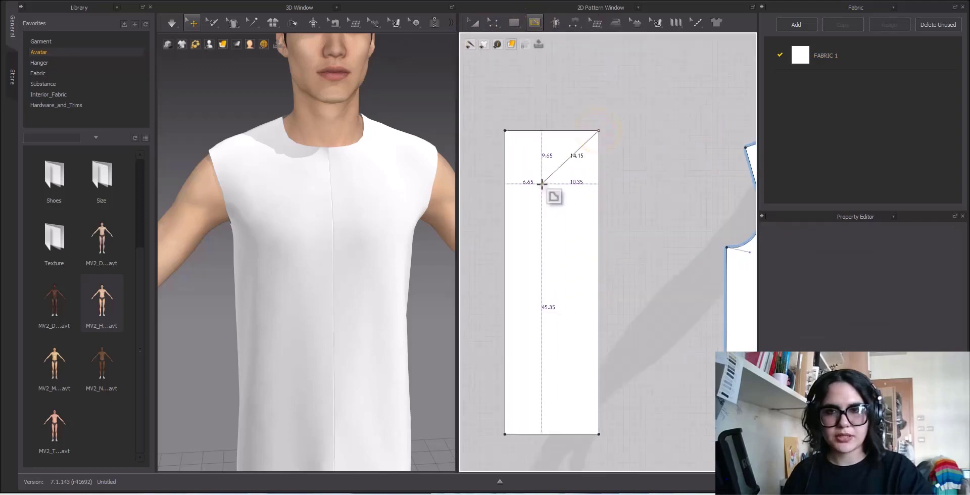
{"action": "key", "text": "Escape"}
Check the length of the curved lower armhole segment on the front bodice piece with Edit Pattern.
{"action": "scroll", "coordinate": [601, 185], "scroll_direction": "down", "scroll_amount": 3}
{"action": "middle_click_drag", "start_coordinate": [624, 189], "coordinate": [533, 180]}
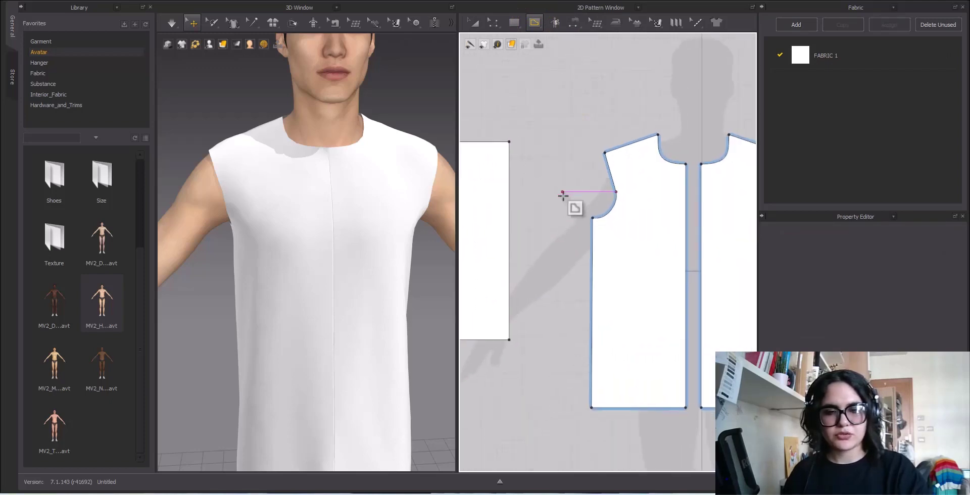
{"action": "key", "text": "z"}
{"action": "scroll", "coordinate": [591, 194], "scroll_direction": "up", "scroll_amount": 4}
{"action": "left_click", "coordinate": [621, 165]}
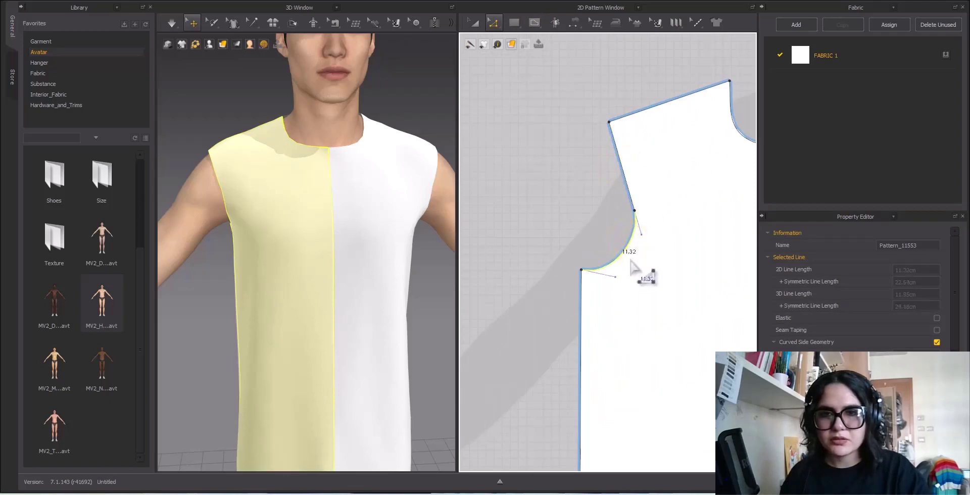
{"action": "scroll", "coordinate": [591, 235], "scroll_direction": "down", "scroll_amount": 2}
{"action": "middle_click_drag", "start_coordinate": [591, 234], "coordinate": [677, 205]}
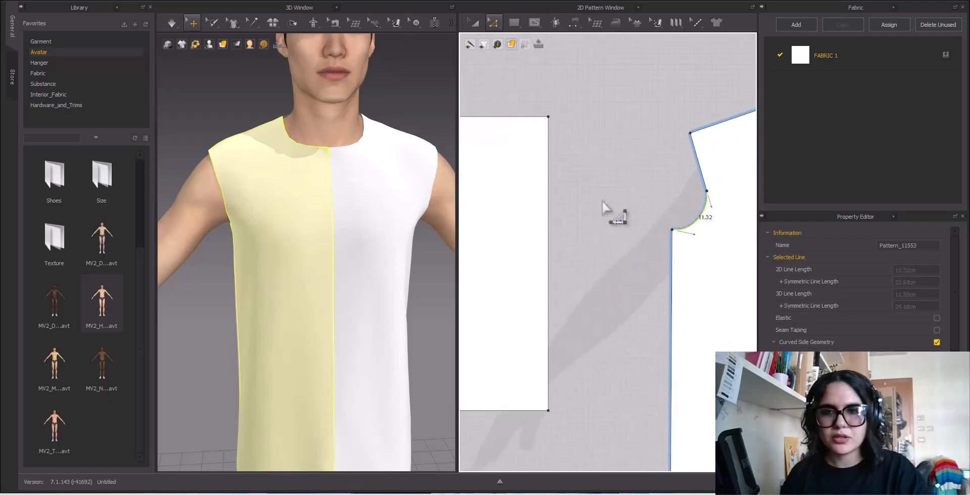
{"action": "scroll", "coordinate": [613, 210], "scroll_direction": "down", "scroll_amount": 1}
{"action": "middle_click_drag", "start_coordinate": [612, 204], "coordinate": [643, 201]}
{"action": "scroll", "coordinate": [644, 192], "scroll_direction": "up", "scroll_amount": 1}
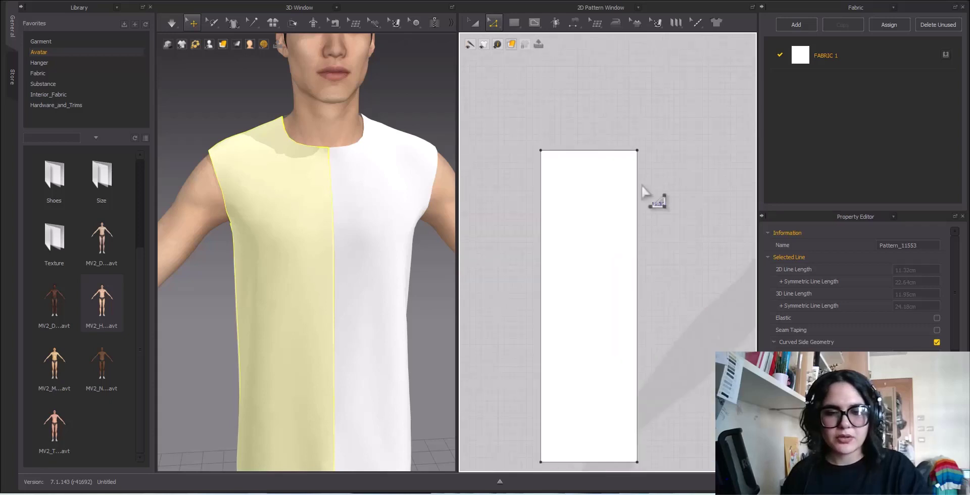
Draw a diagonal internal line about 22.3 cm long from the rectangle's upper right corner down to its left edge.
{"action": "key", "text": "g"}
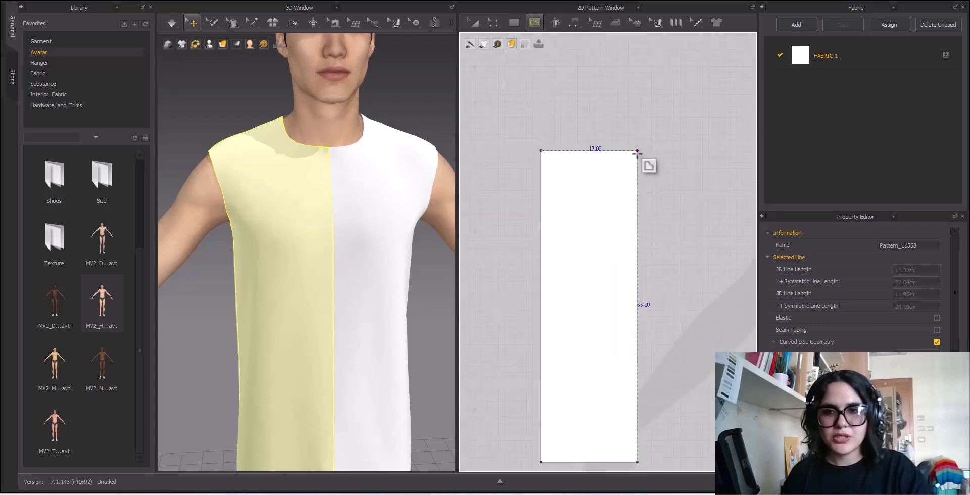
{"action": "left_click", "coordinate": [637, 151]}
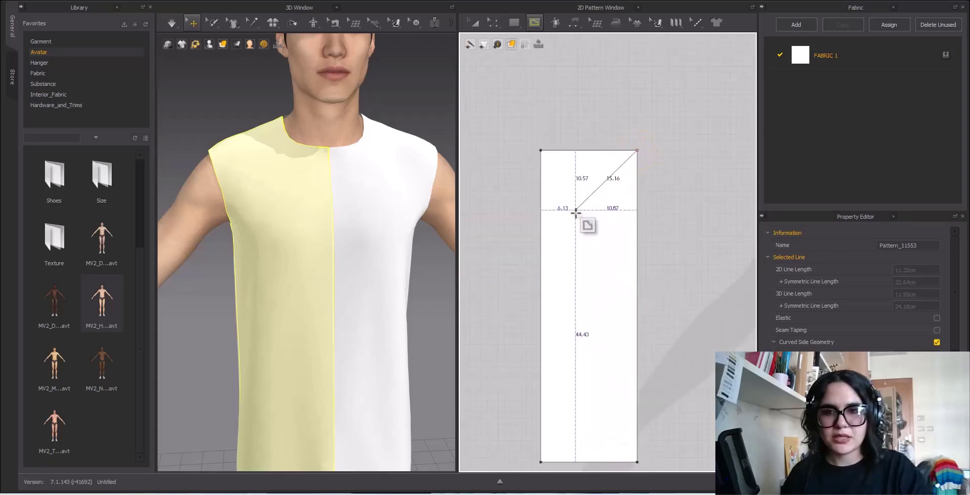
{"action": "scroll", "coordinate": [569, 221], "scroll_direction": "up", "scroll_amount": 1}
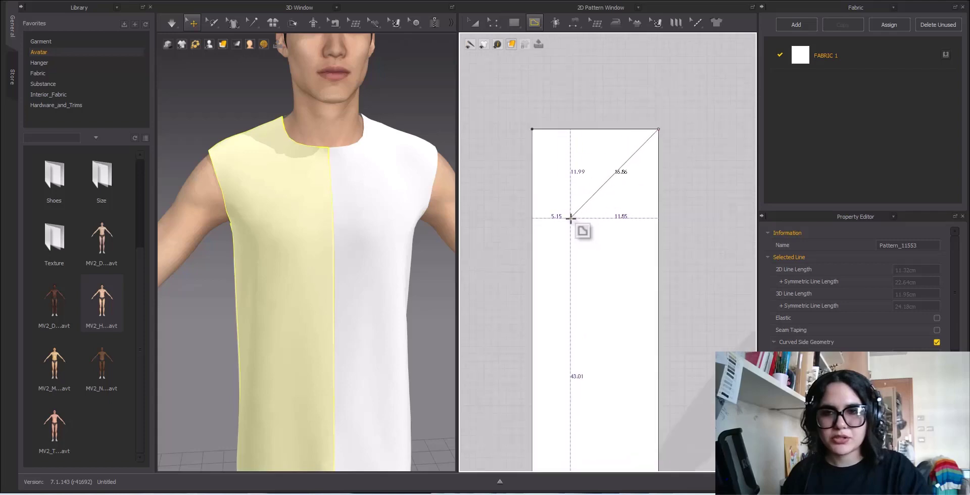
{"action": "left_click", "coordinate": [531, 236]}
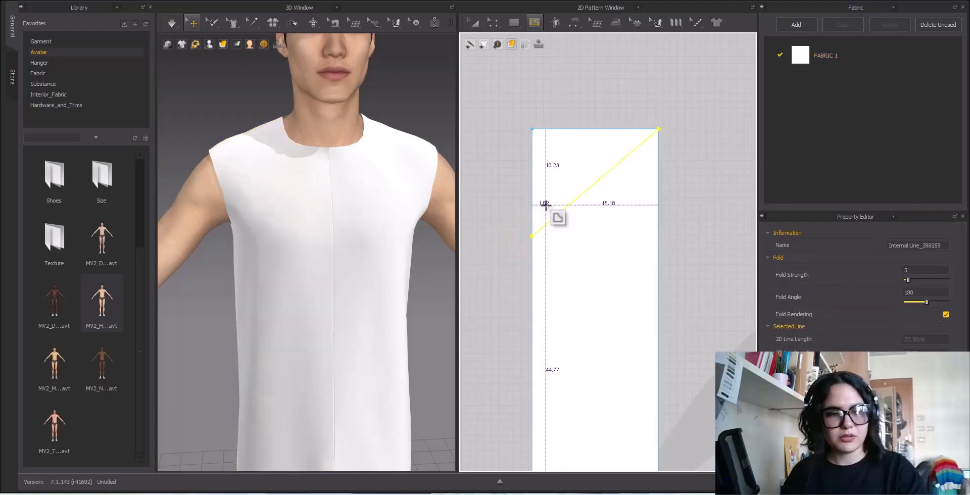
Cut the rectangle along the diagonal internal line and delete the upper triangular piece.
{"action": "key", "text": "a"}
{"action": "key", "text": "z"}
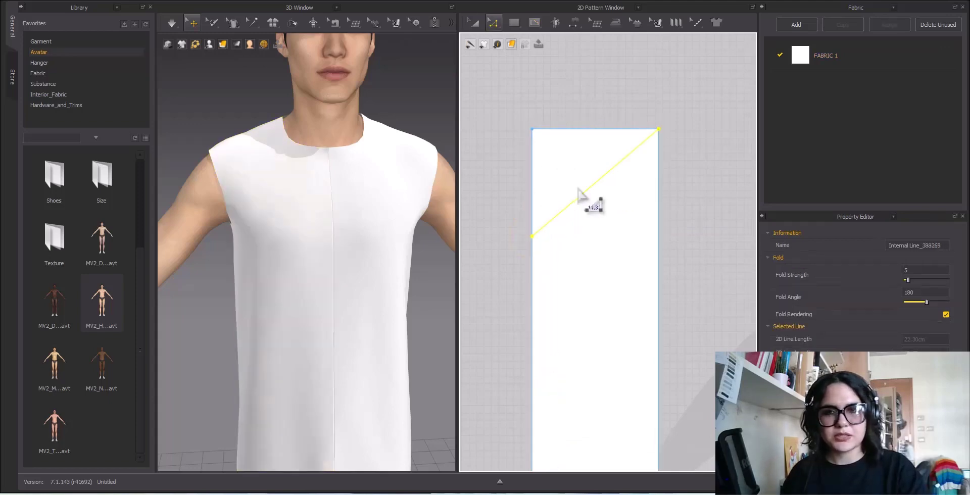
{"action": "right_click", "coordinate": [585, 198]}
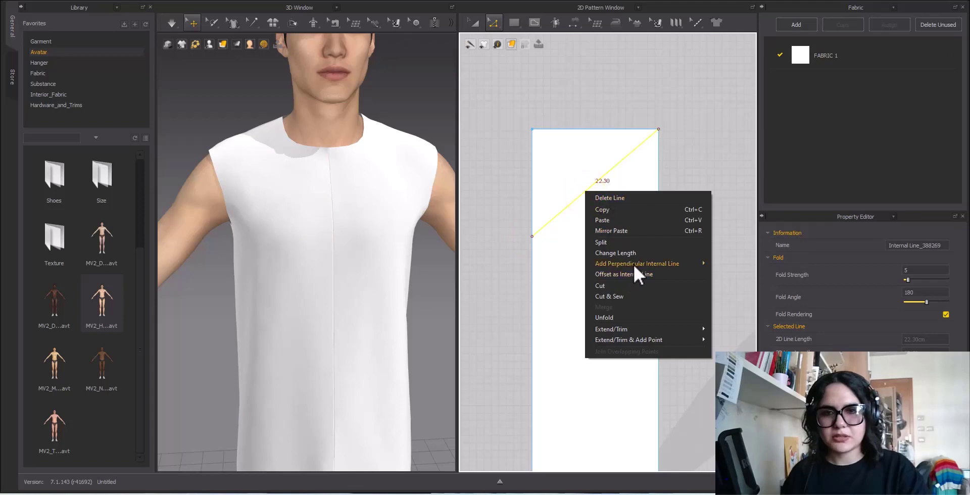
{"action": "left_click", "coordinate": [632, 286]}
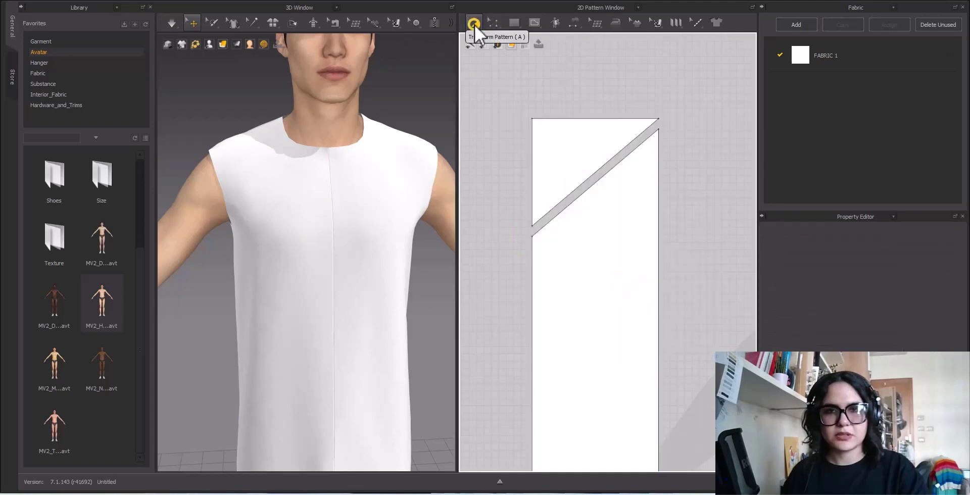
{"action": "left_click", "coordinate": [475, 24]}
{"action": "left_click", "coordinate": [575, 155]}
{"action": "key", "text": "Delete"}
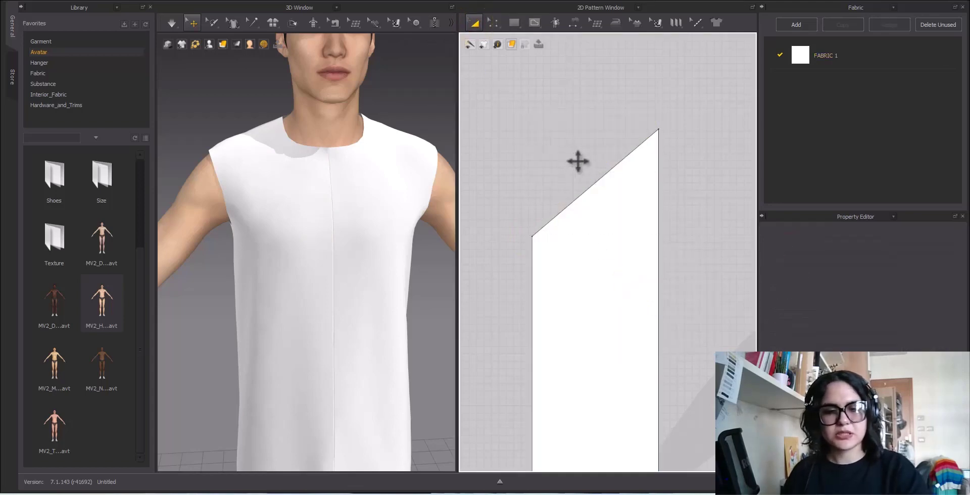
Split the sleeve piece's slanted edge uniformly into 3 segments and delete the upper of the two split points.
{"action": "right_click", "coordinate": [601, 176]}
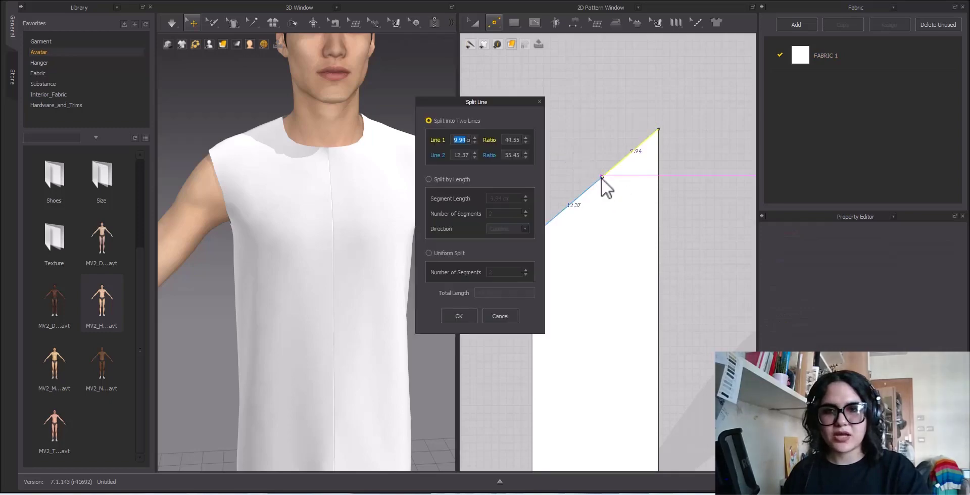
{"action": "left_click", "coordinate": [428, 253]}
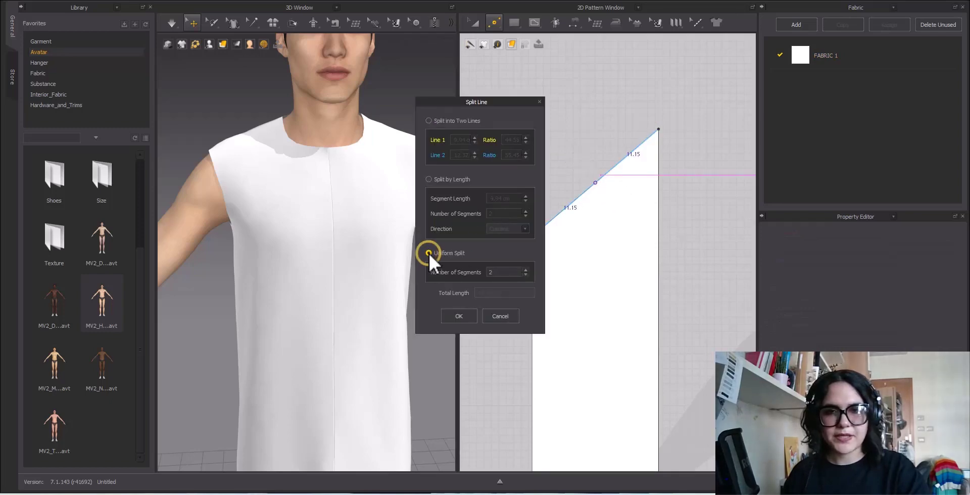
{"action": "left_click", "coordinate": [509, 272]}
{"action": "type", "text": "3"}
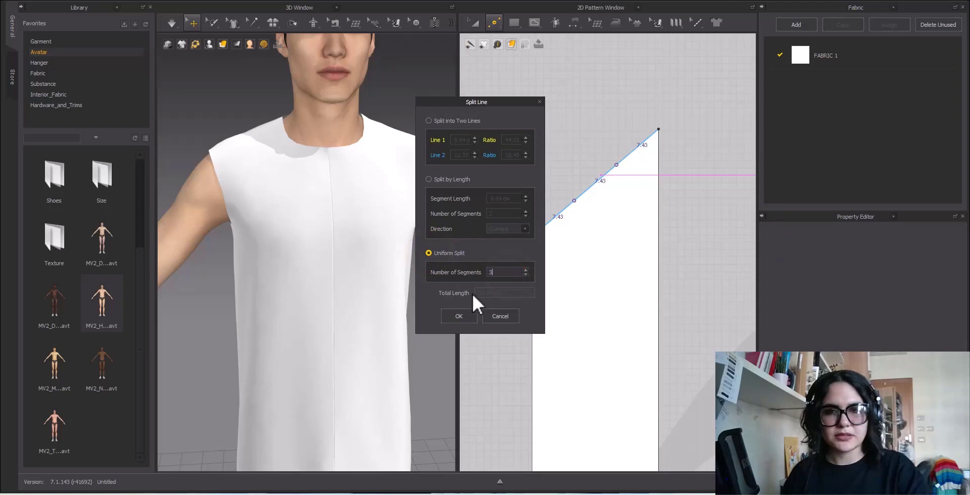
{"action": "left_click", "coordinate": [459, 316]}
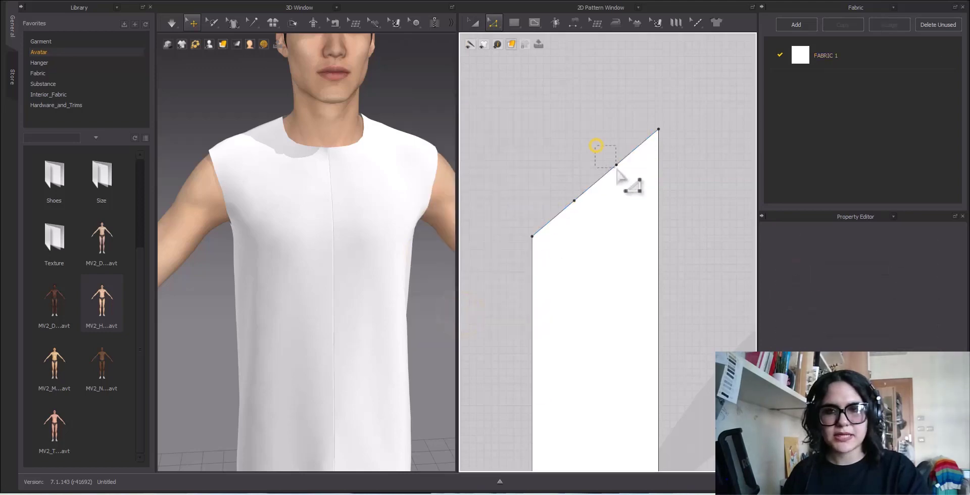
{"action": "key", "text": "Escape"}
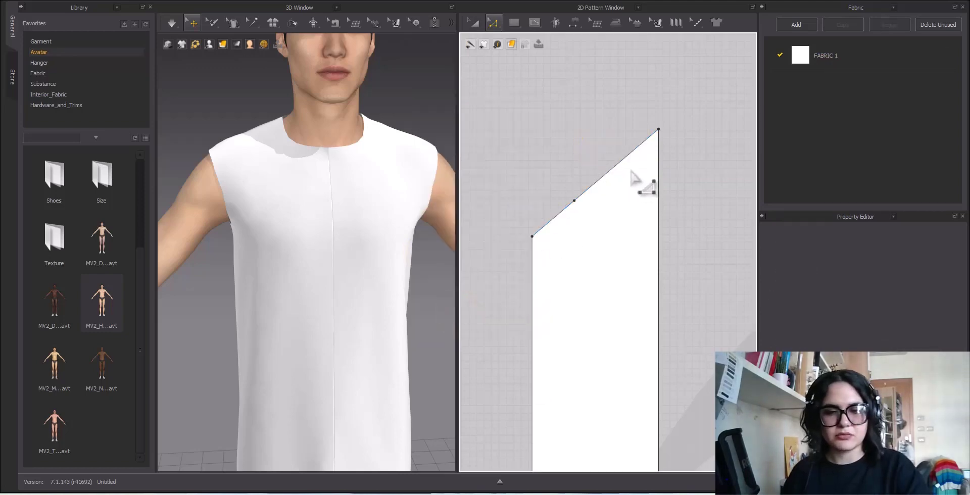
Shape the sleeve cap with Edit Curvature, bending the long upper segment outward and the short lower segment inward to about 7.8 cm.
{"action": "left_click_drag", "start_coordinate": [621, 158], "coordinate": [618, 158]}
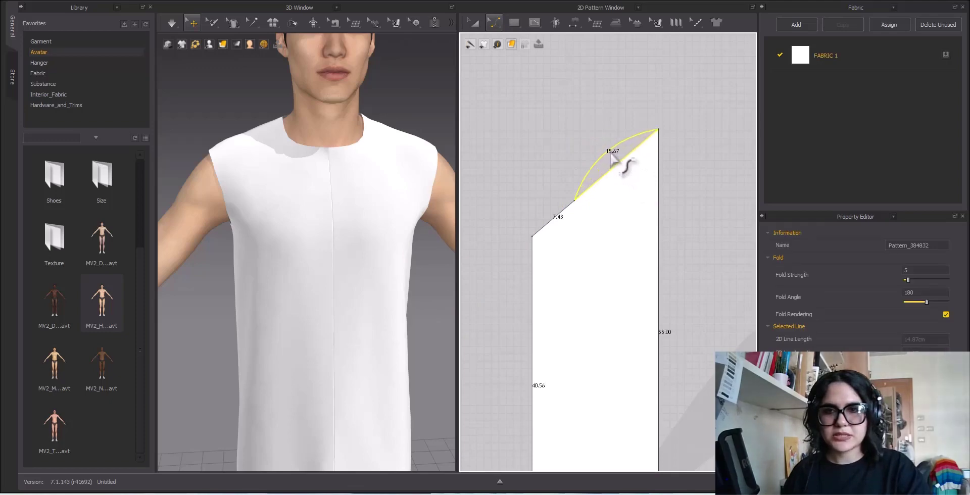
{"action": "left_click_drag", "start_coordinate": [613, 158], "coordinate": [611, 160]}
{"action": "left_click_drag", "start_coordinate": [567, 223], "coordinate": [596, 223]}
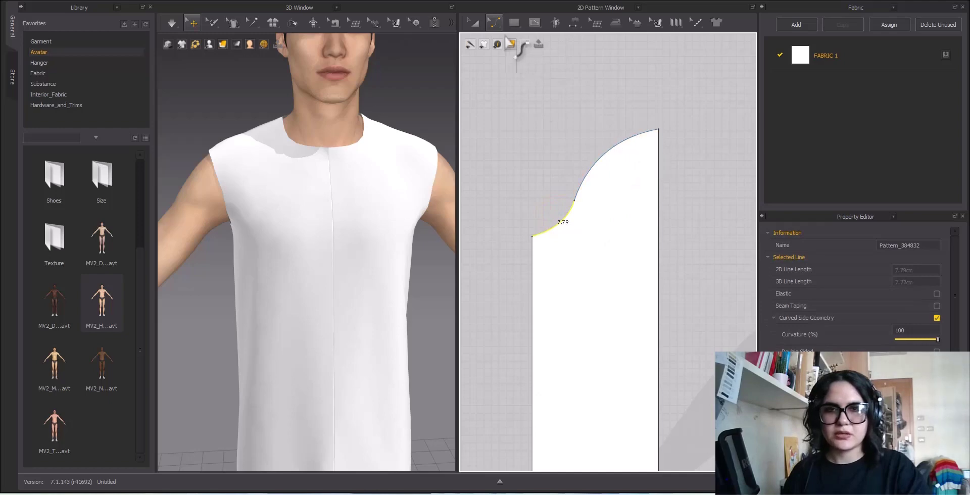
Move the sleeve hem's outer corner point 2 cm horizontally inward to taper the side edge.
{"action": "left_click", "coordinate": [642, 134]}
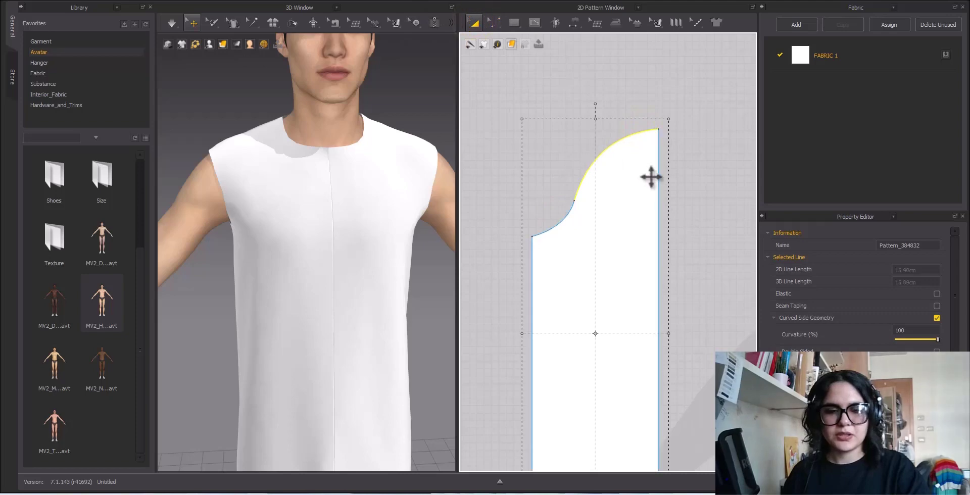
{"action": "key", "text": "z"}
{"action": "middle_click_drag", "start_coordinate": [694, 206], "coordinate": [614, 138]}
{"action": "left_click", "coordinate": [611, 135]}
{"action": "scroll", "coordinate": [625, 215], "scroll_direction": "down", "scroll_amount": 4}
{"action": "middle_click_drag", "start_coordinate": [625, 216], "coordinate": [633, 101]}
{"action": "scroll", "coordinate": [541, 277], "scroll_direction": "up", "scroll_amount": 3}
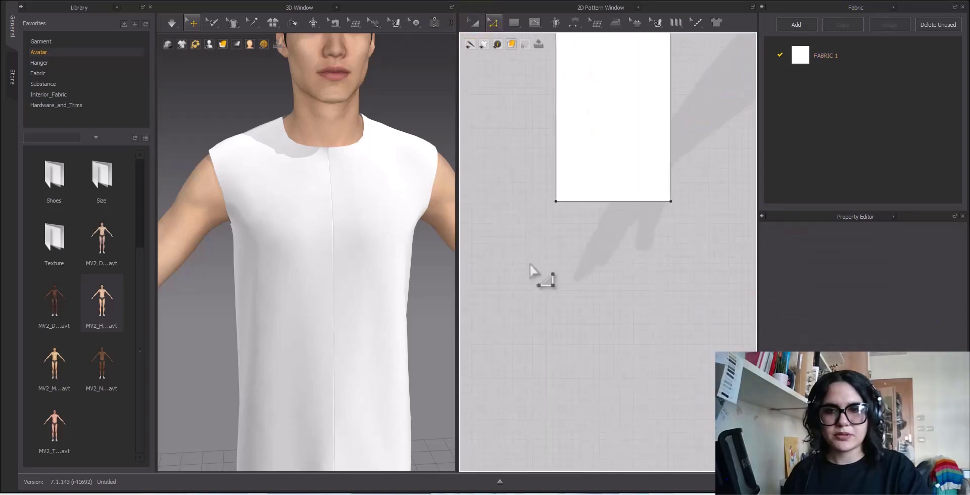
{"action": "left_click_drag", "start_coordinate": [534, 158], "coordinate": [623, 299]}
{"action": "middle_click_drag", "start_coordinate": [623, 255], "coordinate": [611, 343]}
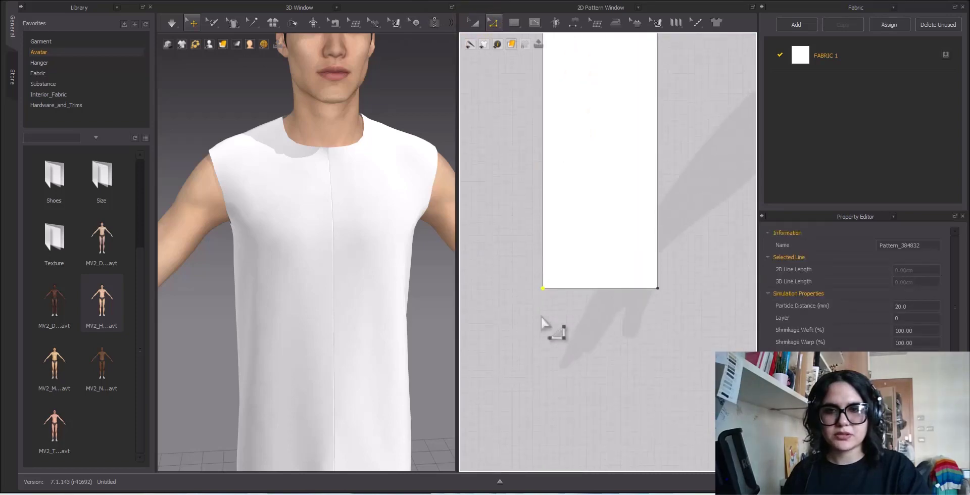
{"action": "left_click", "coordinate": [548, 289]}
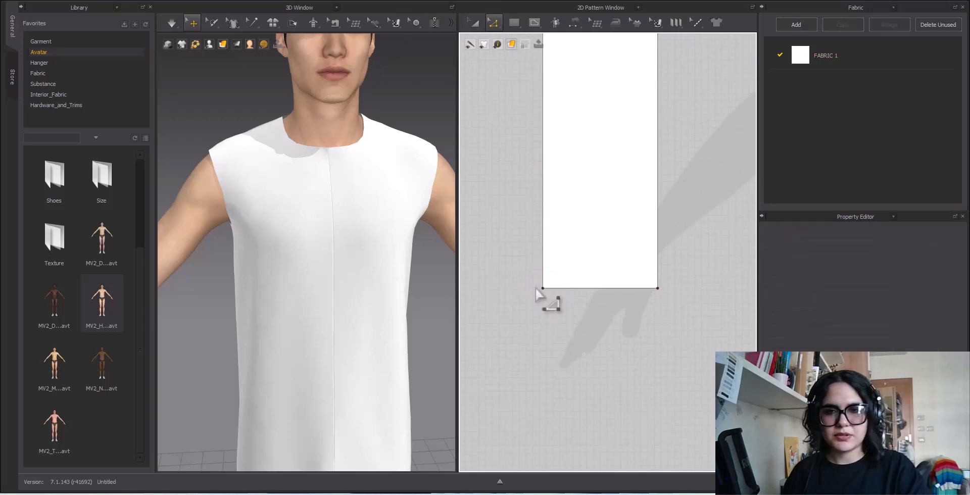
{"action": "left_click_drag", "start_coordinate": [543, 290], "coordinate": [553, 291]}
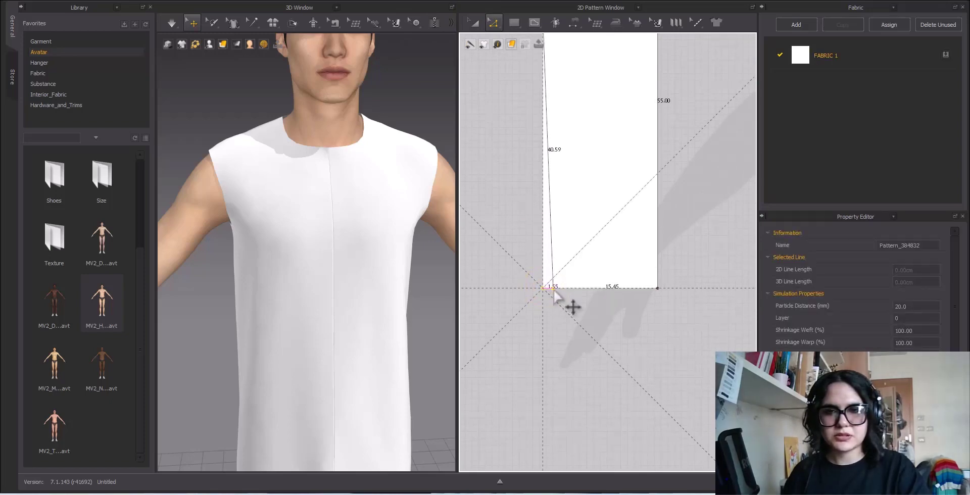
{"action": "left_click_drag", "start_coordinate": [554, 292], "coordinate": [555, 289]}
{"action": "right_click", "coordinate": [555, 288]}
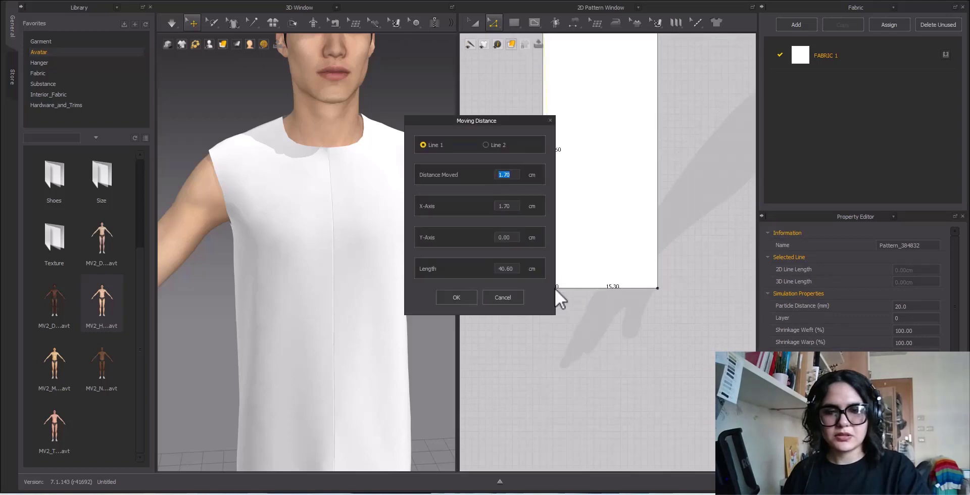
{"action": "type", "text": "2"}
{"action": "left_click", "coordinate": [458, 298]}
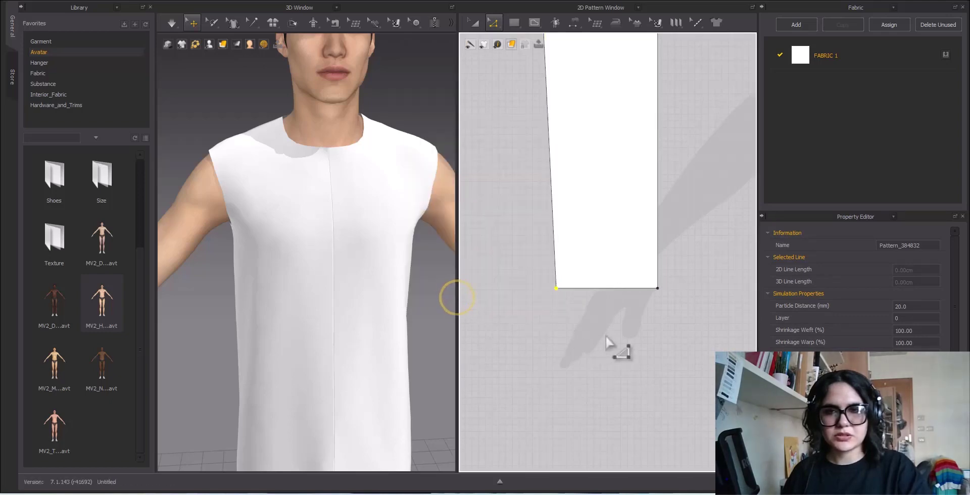
Unfold the half sleeve across its 55 cm straight edge to make a full symmetrical sleeve.
{"action": "scroll", "coordinate": [601, 303], "scroll_direction": "down", "scroll_amount": 3}
{"action": "right_click", "coordinate": [613, 253]}
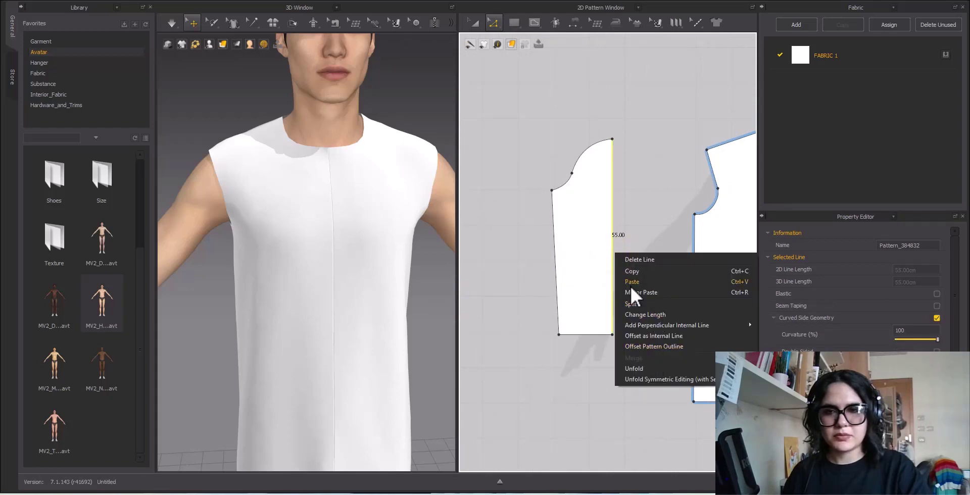
{"action": "left_click", "coordinate": [635, 209]}
{"action": "right_click", "coordinate": [613, 236]}
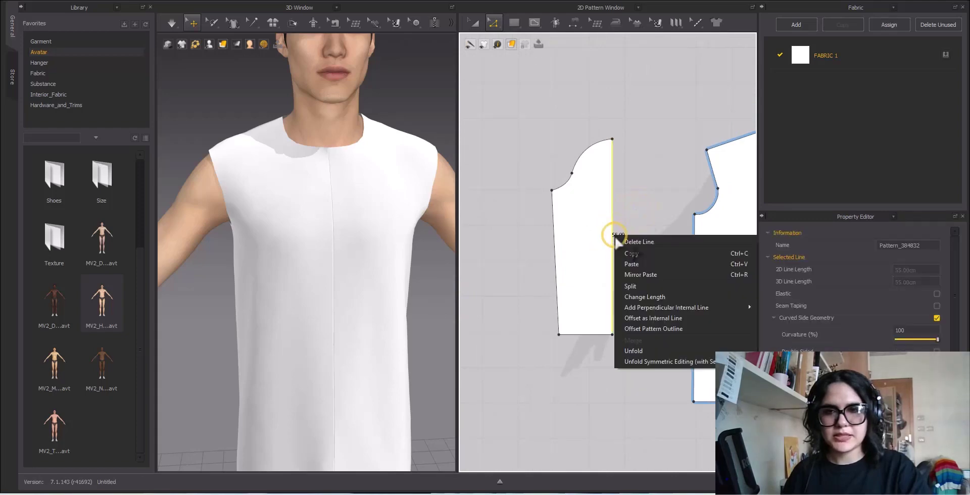
{"action": "left_click", "coordinate": [654, 350]}
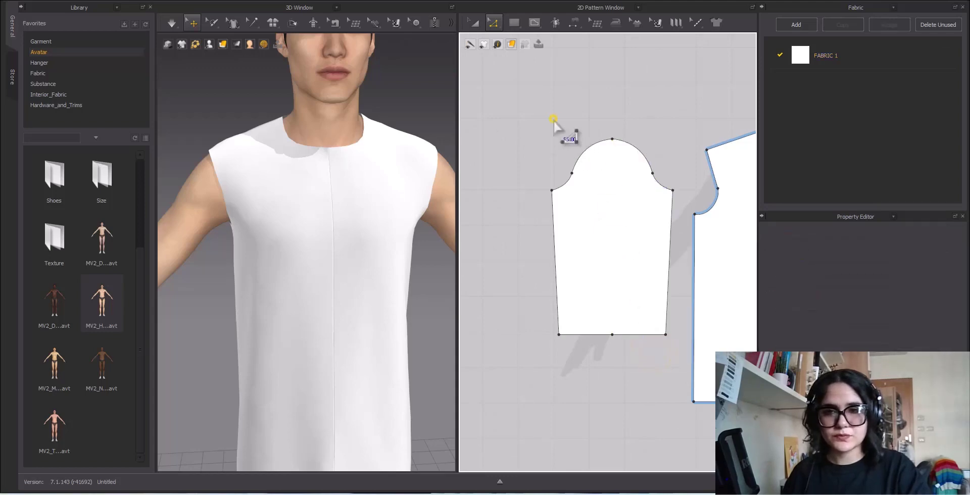
Free-sew the front half of the sleeve cap, from its peak to the underarm corner, to the adjacent front panel's armhole.
{"action": "scroll", "coordinate": [560, 117], "scroll_direction": "down", "scroll_amount": 2}
{"action": "left_click", "coordinate": [574, 22]}
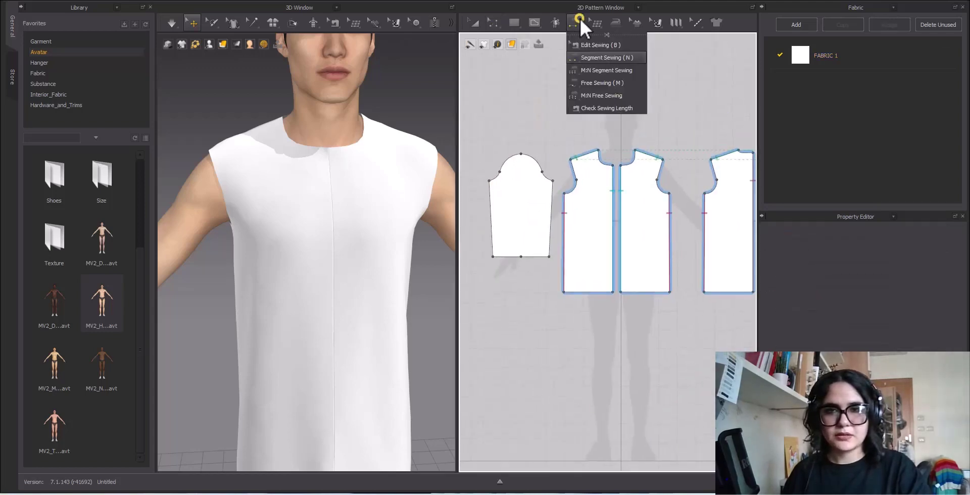
{"action": "left_click", "coordinate": [601, 82]}
{"action": "scroll", "coordinate": [571, 181], "scroll_direction": "up", "scroll_amount": 3}
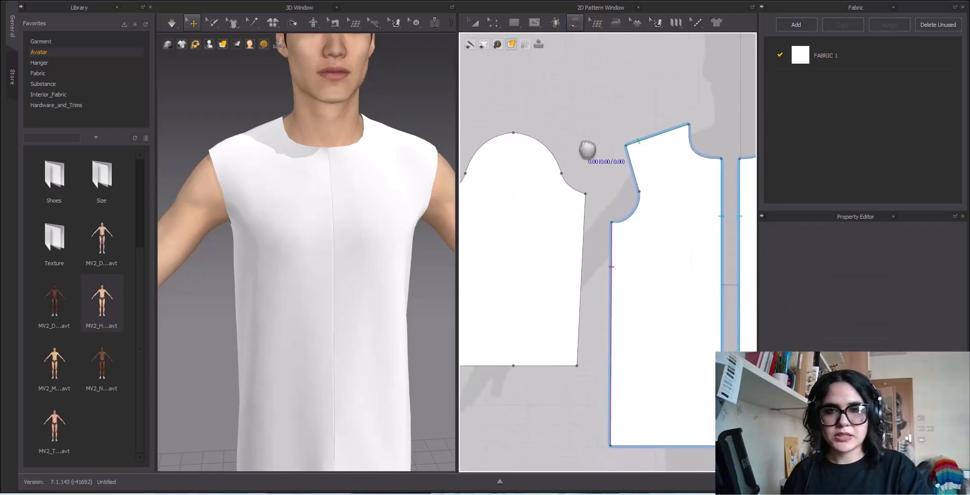
{"action": "left_click", "coordinate": [514, 125]}
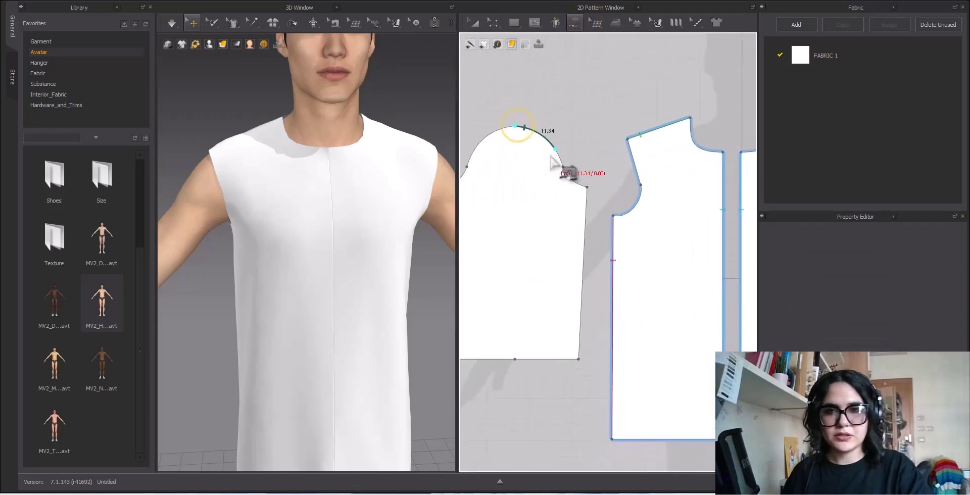
{"action": "left_click", "coordinate": [587, 187]}
{"action": "left_click", "coordinate": [627, 138]}
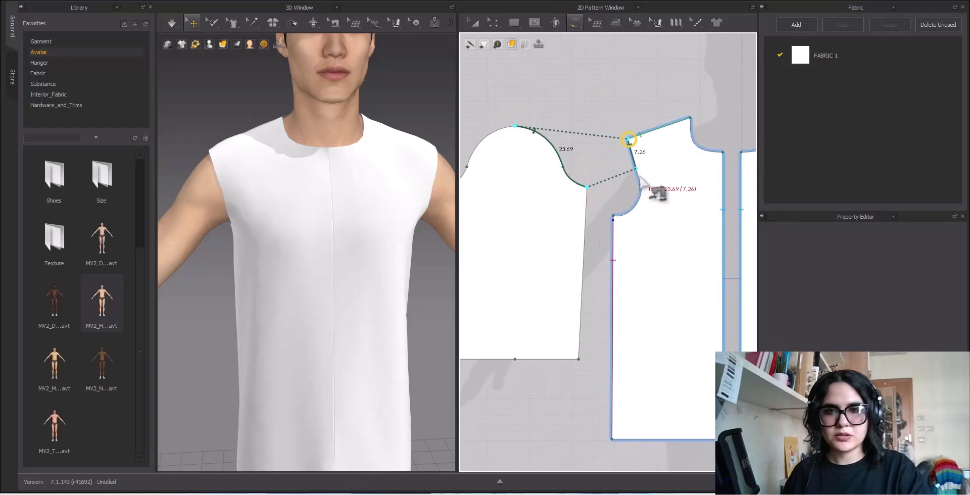
{"action": "left_click", "coordinate": [612, 216]}
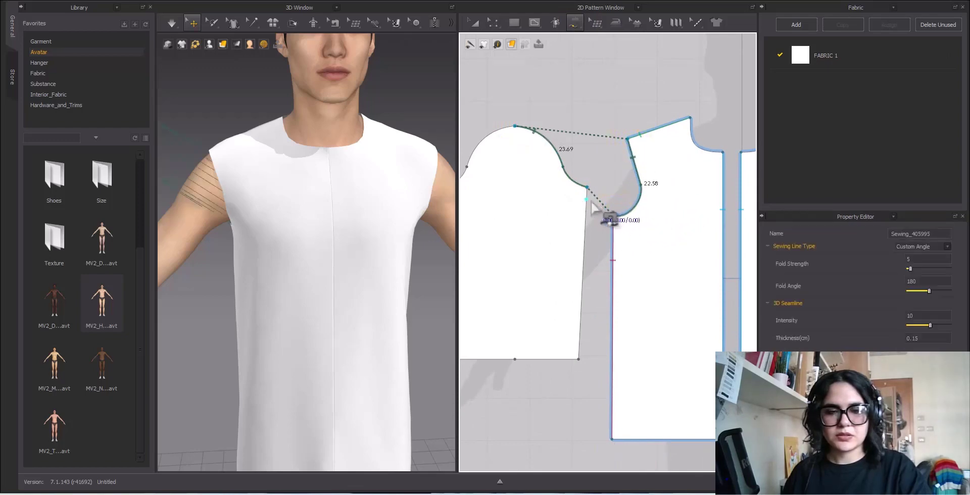
Adjust the inward curve of the short lower segment on the sleeve cap's front half to about 8.15 cm.
{"action": "key", "text": "b"}
{"action": "scroll", "coordinate": [574, 187], "scroll_direction": "up", "scroll_amount": 3}
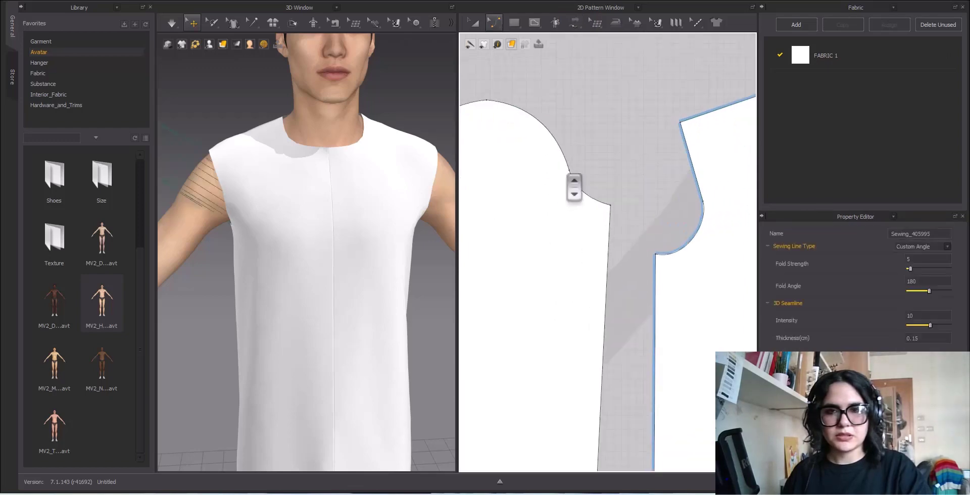
{"action": "left_click", "coordinate": [583, 196]}
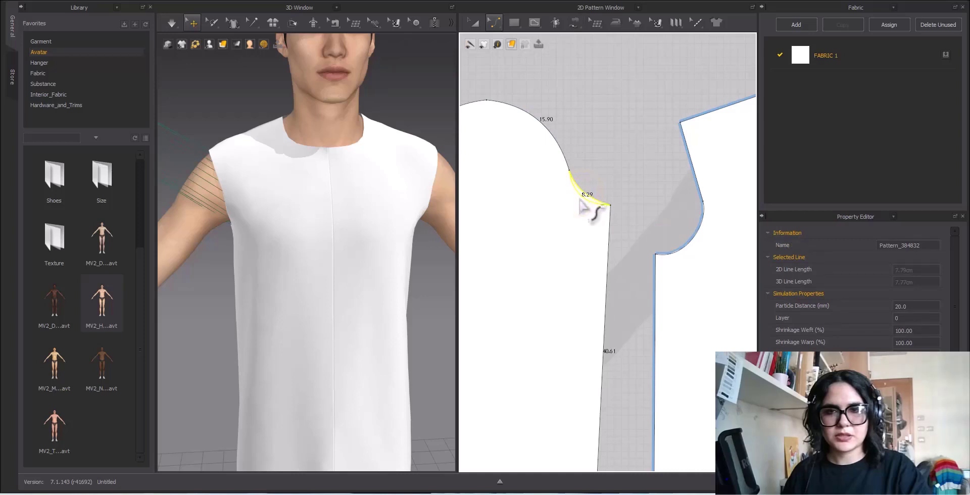
Free-sew the back half of the sleeve cap, from its peak to the underarm corner, to the outermost back panel's armhole.
{"action": "scroll", "coordinate": [581, 204], "scroll_direction": "down", "scroll_amount": 5}
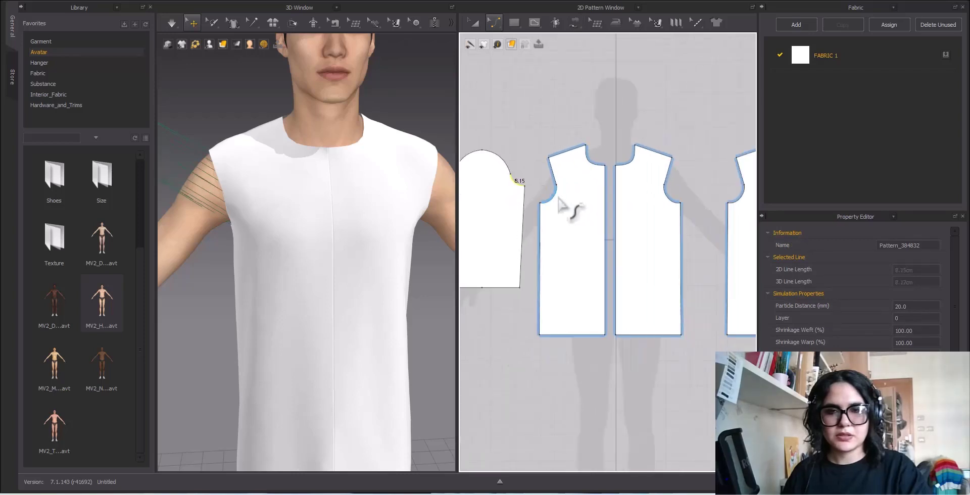
{"action": "key", "text": "m"}
{"action": "middle_click_drag", "start_coordinate": [579, 189], "coordinate": [594, 186]}
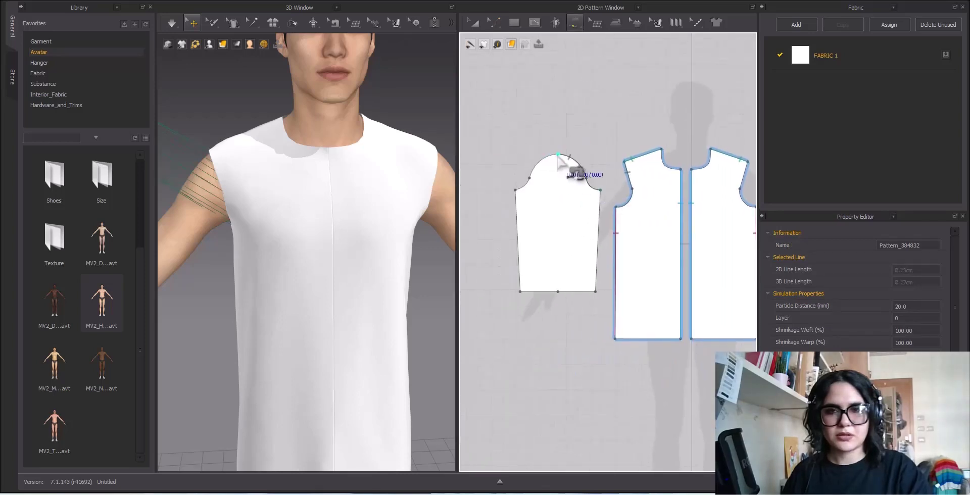
{"action": "left_click", "coordinate": [557, 154]}
{"action": "left_click", "coordinate": [515, 190]}
{"action": "scroll", "coordinate": [555, 199], "scroll_direction": "down", "scroll_amount": 5}
{"action": "middle_click_drag", "start_coordinate": [663, 193], "coordinate": [521, 193]}
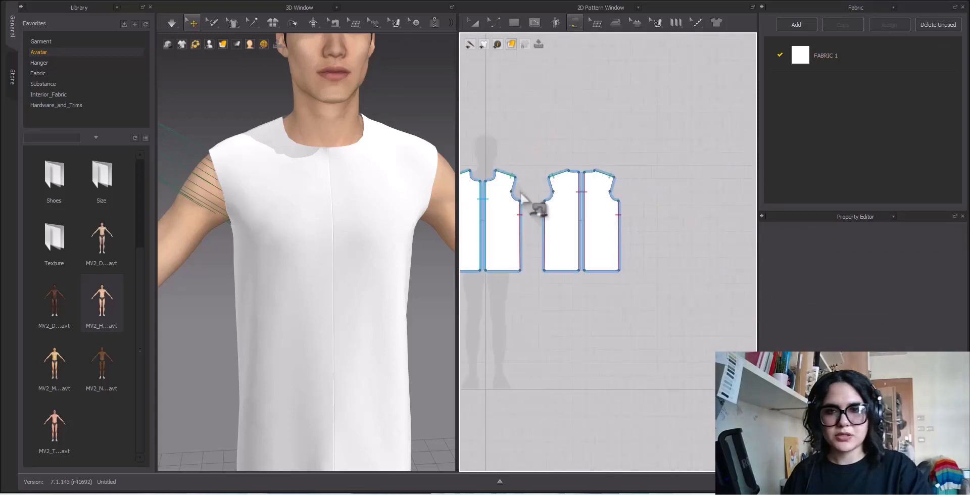
{"action": "scroll", "coordinate": [611, 187], "scroll_direction": "up", "scroll_amount": 5}
{"action": "left_click", "coordinate": [595, 154]}
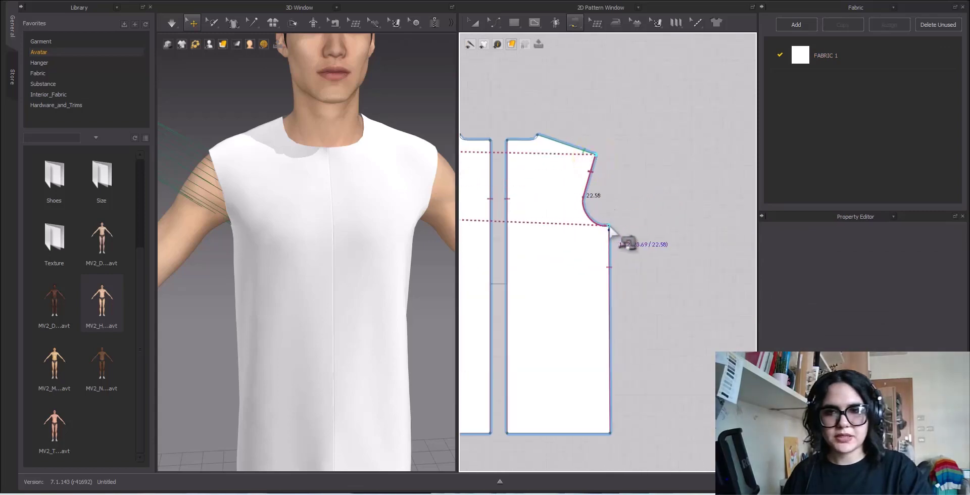
{"action": "left_click", "coordinate": [608, 226]}
Slightly adjust the curve of the long upper segment on the back half of the sleeve cap with Edit Curvature.
{"action": "scroll", "coordinate": [687, 225], "scroll_direction": "down", "scroll_amount": 5}
{"action": "scroll", "coordinate": [657, 226], "scroll_direction": "up", "scroll_amount": 4}
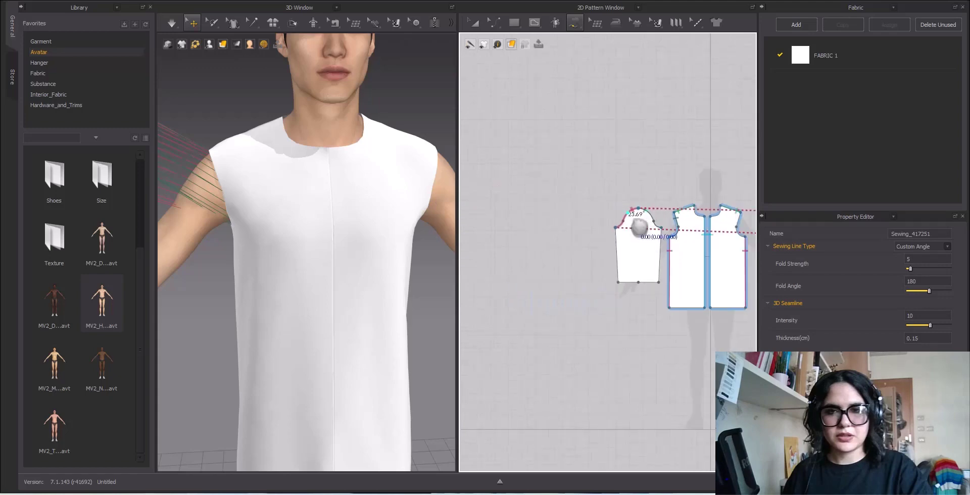
{"action": "scroll", "coordinate": [639, 228], "scroll_direction": "up", "scroll_amount": 5}
{"action": "key", "text": "c"}
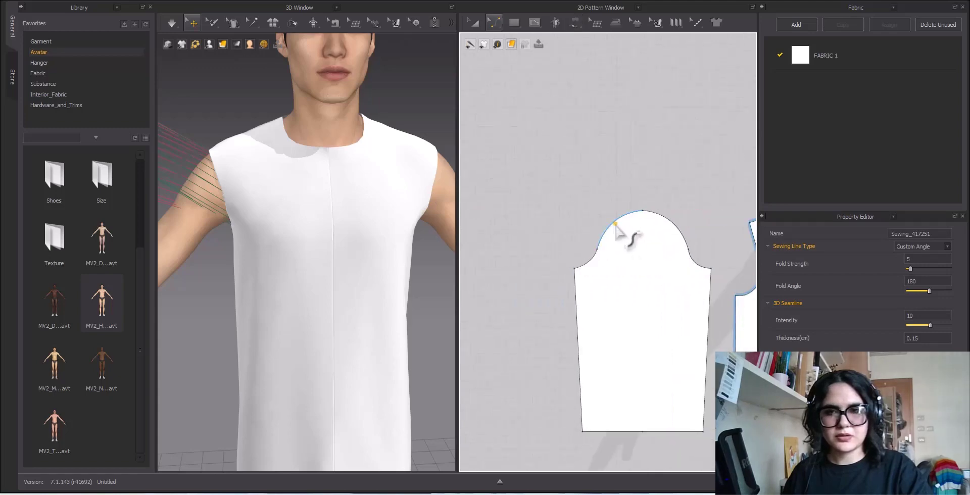
{"action": "left_click", "coordinate": [616, 225]}
{"action": "scroll", "coordinate": [617, 232], "scroll_direction": "down", "scroll_amount": 5}
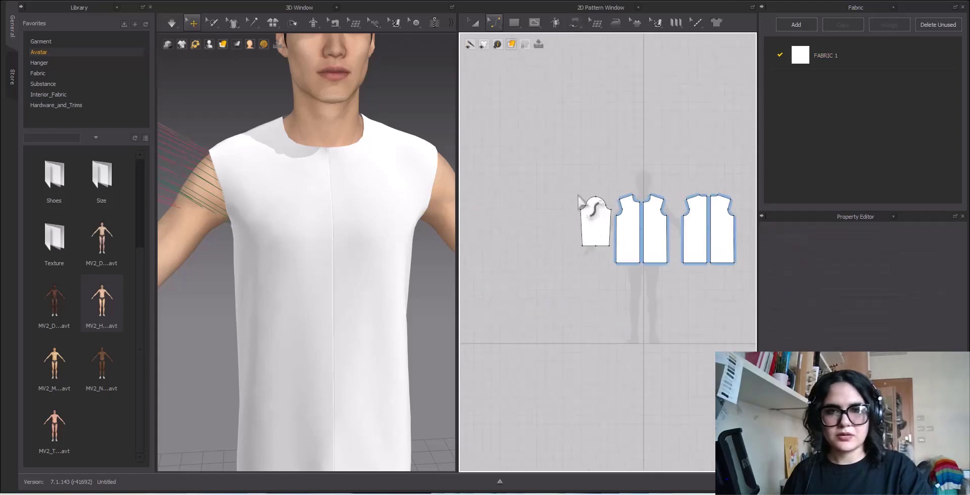
Show the avatar's arrangement points and wrap the sleeve around the right arm at a point on its outer side.
{"action": "left_click", "coordinate": [590, 220]}
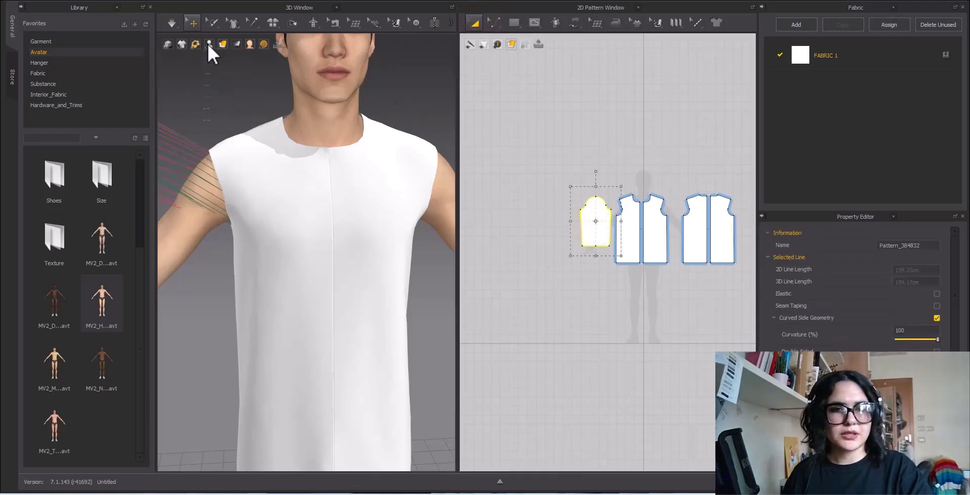
{"action": "mouse_move", "coordinate": [200, 46]}
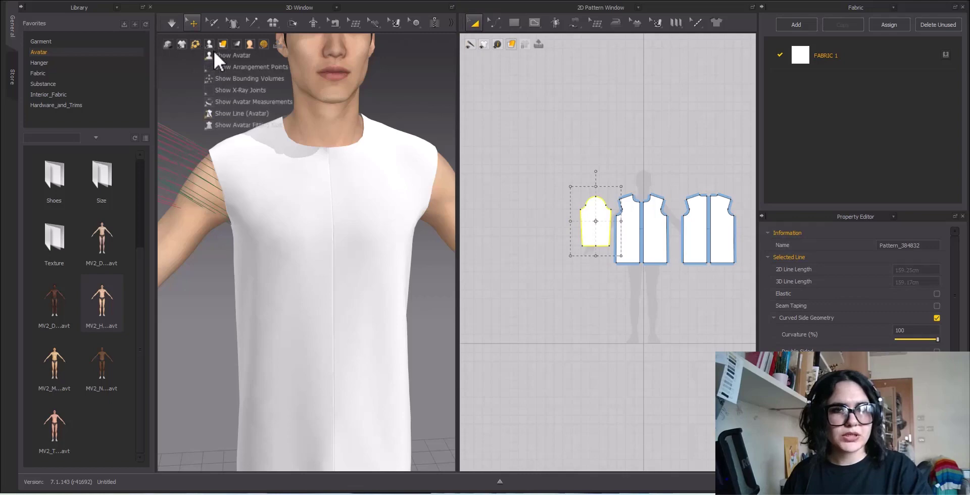
{"action": "left_click", "coordinate": [214, 66]}
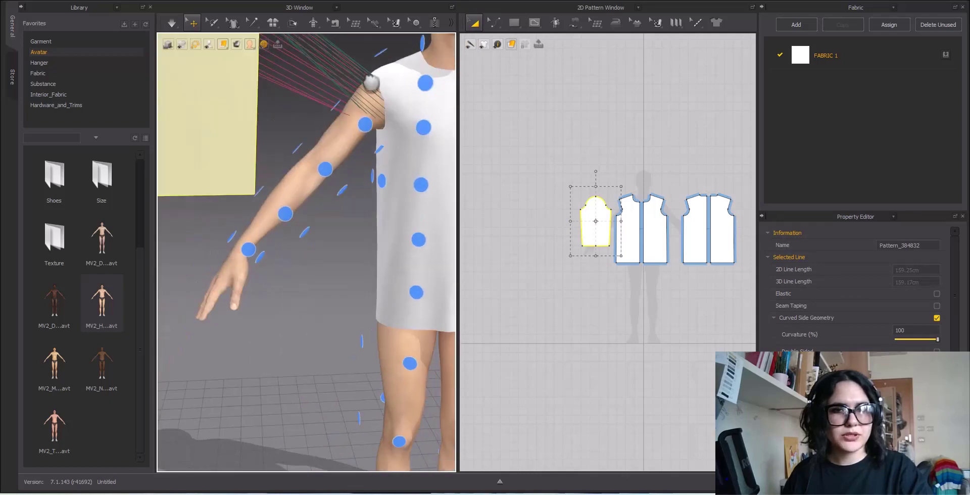
{"action": "middle_click_drag", "start_coordinate": [347, 131], "coordinate": [356, 135]}
{"action": "right_click_drag", "start_coordinate": [356, 135], "coordinate": [432, 119]}
{"action": "right_click_drag", "start_coordinate": [442, 156], "coordinate": [417, 145]}
{"action": "mouse_move", "coordinate": [417, 145]}
{"action": "middle_mouse_down"}
{"action": "mouse_move", "coordinate": [341, 111]}
{"action": "mouse_move", "coordinate": [346, 167]}
{"action": "middle_mouse_up"}
{"action": "scroll", "coordinate": [341, 112], "scroll_direction": "down", "scroll_amount": 3}
{"action": "scroll", "coordinate": [340, 112], "scroll_direction": "down", "scroll_amount": 1}
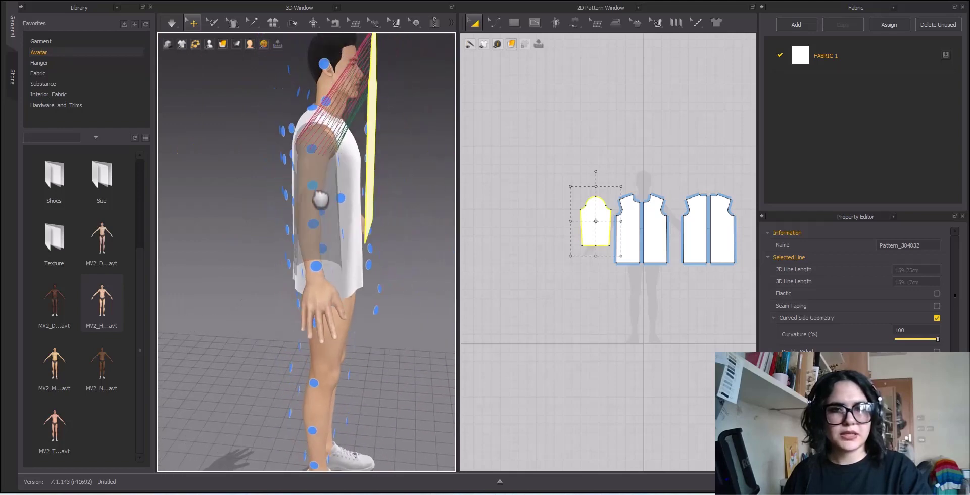
{"action": "left_click", "coordinate": [321, 200]}
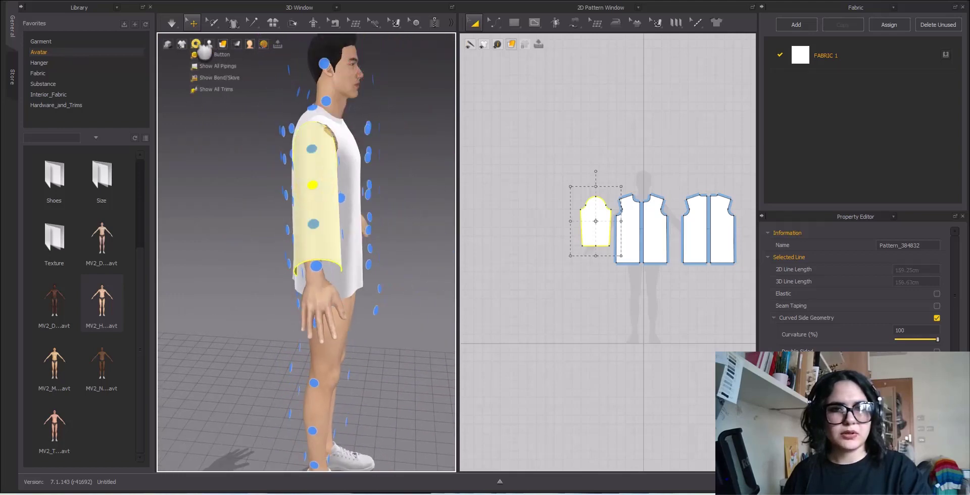
Hide the arrangement points around the avatar.
{"action": "mouse_move", "coordinate": [210, 46]}
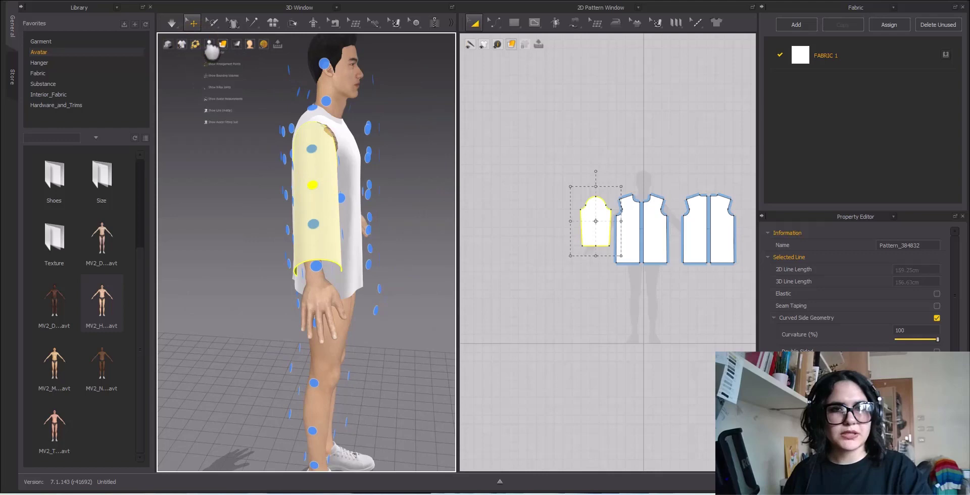
{"action": "left_click", "coordinate": [222, 67]}
{"action": "right_click_drag", "start_coordinate": [353, 152], "coordinate": [276, 149]}
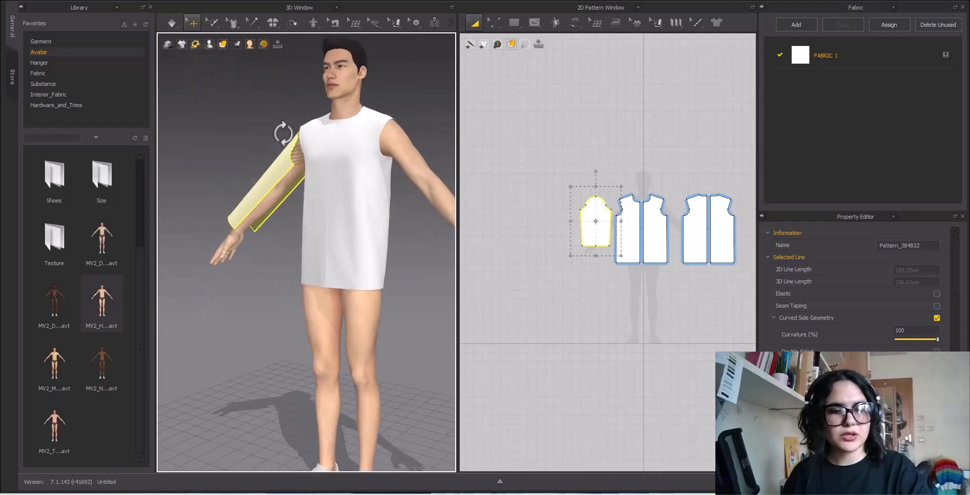
{"action": "key", "text": "shift+f"}
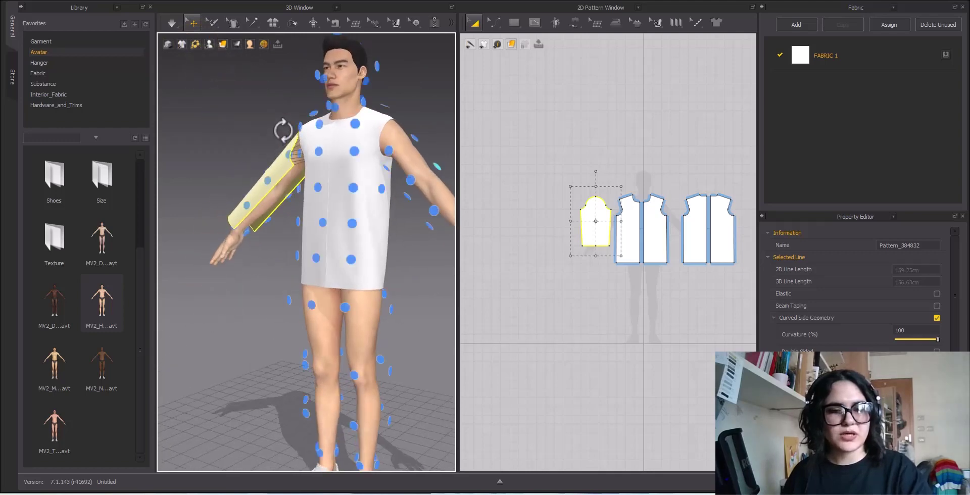
{"action": "key", "text": "shift+f"}
Segment-sew the sleeve's two long side edges together and simulate the sleeve around the right arm.
{"action": "scroll", "coordinate": [324, 177], "scroll_direction": "up", "scroll_amount": 3}
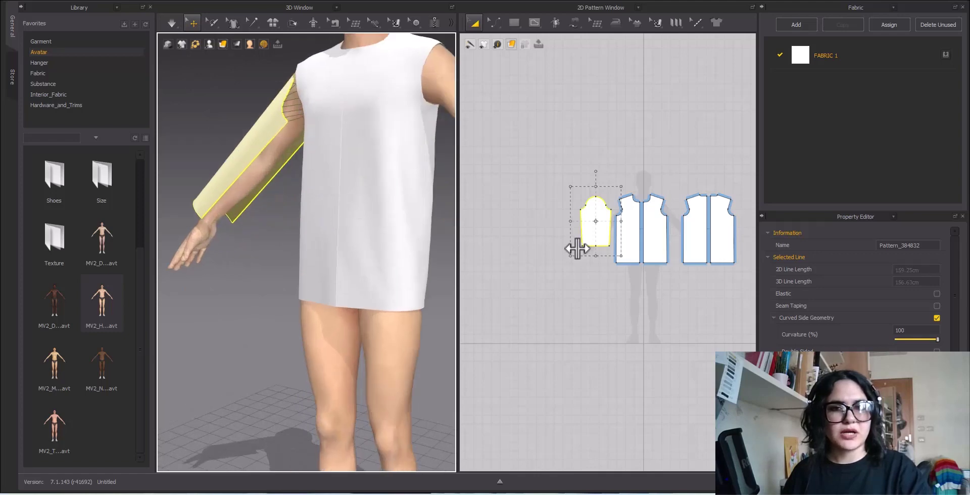
{"action": "left_click", "coordinate": [574, 22]}
{"action": "left_click", "coordinate": [595, 42]}
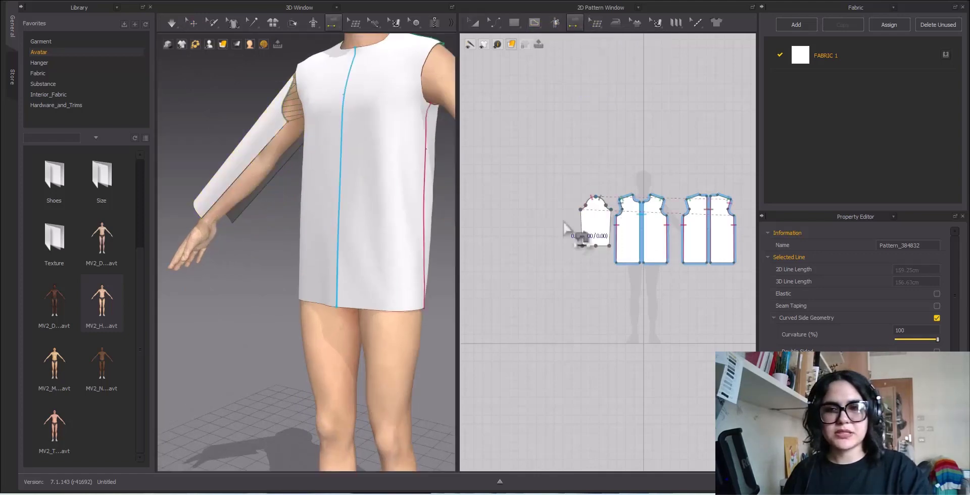
{"action": "scroll", "coordinate": [616, 232], "scroll_direction": "up", "scroll_amount": 5}
{"action": "left_click", "coordinate": [640, 238]}
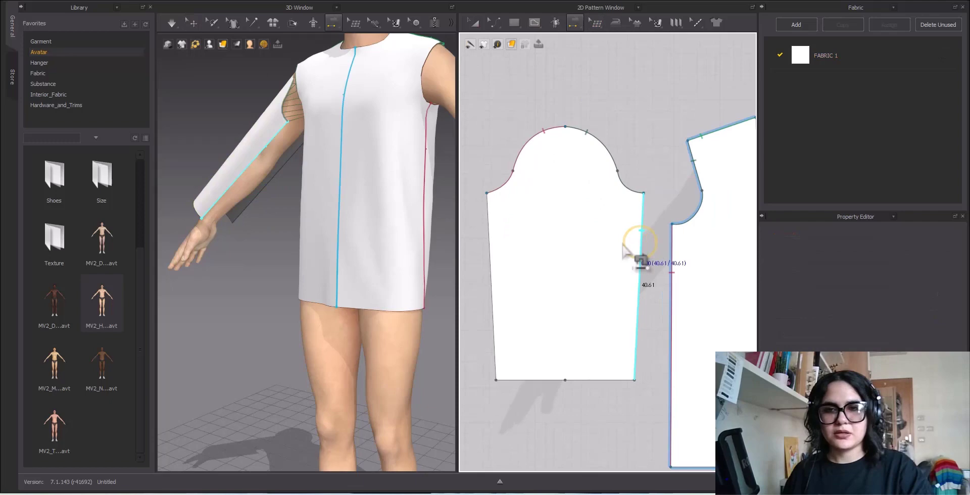
{"action": "left_click", "coordinate": [489, 236]}
{"action": "scroll", "coordinate": [284, 190], "scroll_direction": "down", "scroll_amount": 1}
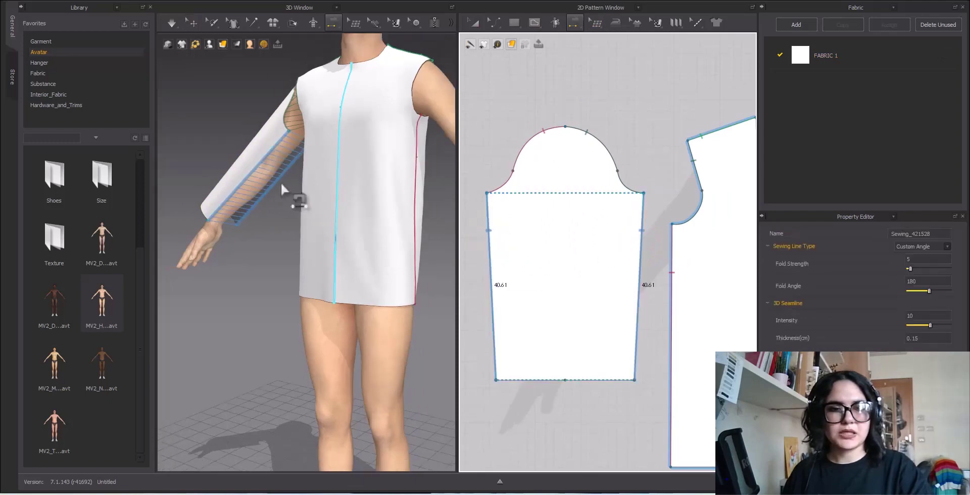
{"action": "key", "text": "space"}
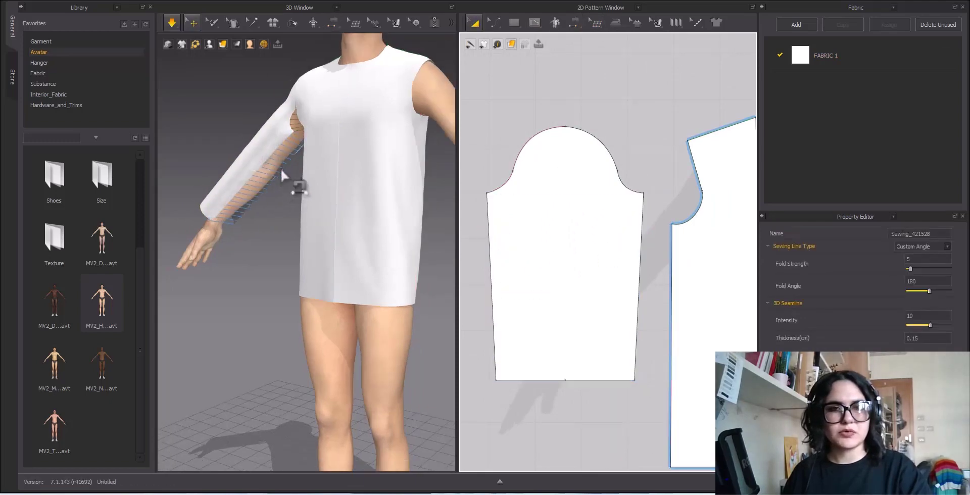
{"action": "right_click_drag", "start_coordinate": [270, 117], "coordinate": [387, 48]}
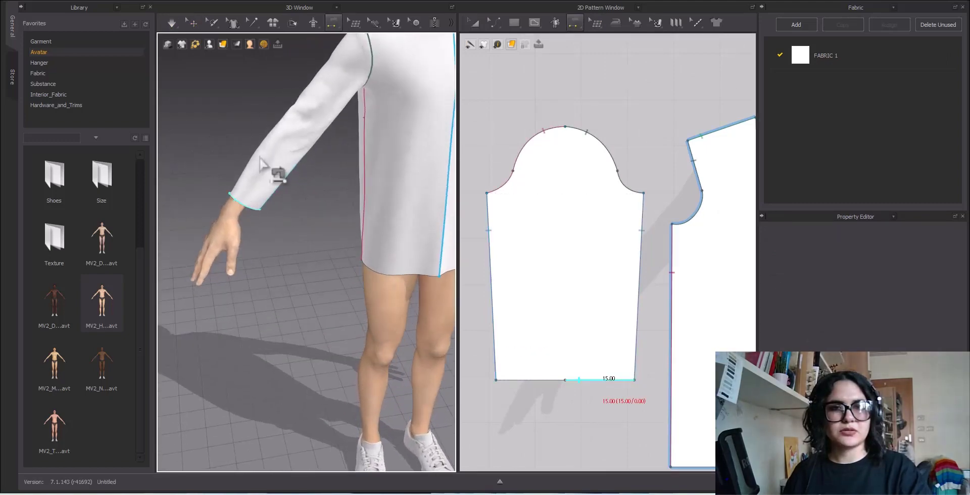
Delete the midpoint on the sleeve's hem so the bottom edge is one continuous line.
{"action": "left_click", "coordinate": [193, 22]}
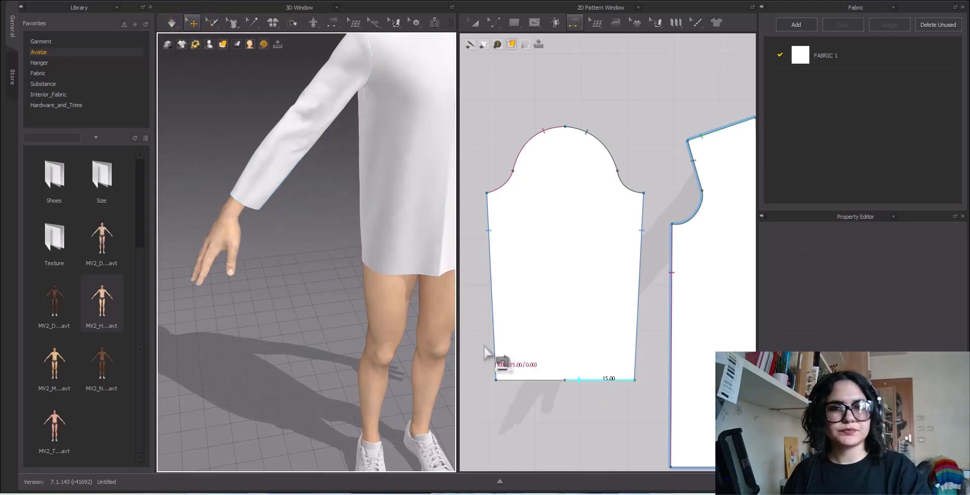
{"action": "middle_click_drag", "start_coordinate": [582, 342], "coordinate": [550, 258]}
{"action": "middle_click_drag", "start_coordinate": [546, 347], "coordinate": [581, 326]}
{"action": "key", "text": "z"}
{"action": "left_click", "coordinate": [561, 250]}
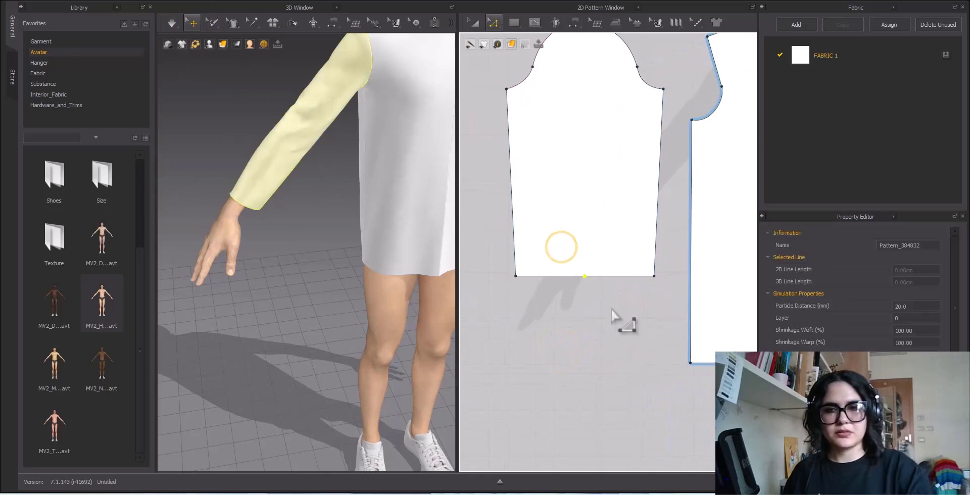
{"action": "left_click", "coordinate": [606, 311]}
Lengthen the sleeve by moving its hem line straight down and simulate the change.
{"action": "left_click", "coordinate": [587, 277]}
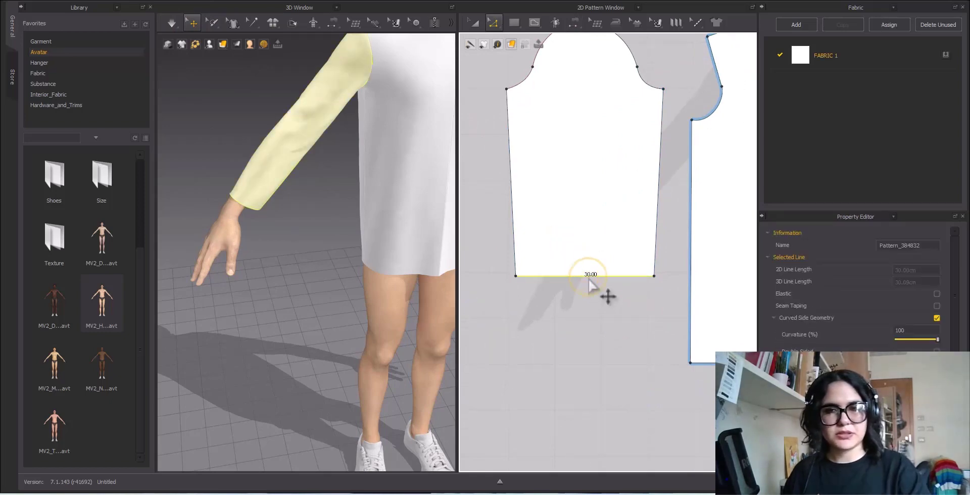
{"action": "left_click_drag", "start_coordinate": [587, 277], "coordinate": [606, 304]}
{"action": "left_click", "coordinate": [593, 295]}
{"action": "left_click", "coordinate": [605, 298]}
{"action": "left_click", "coordinate": [603, 331]}
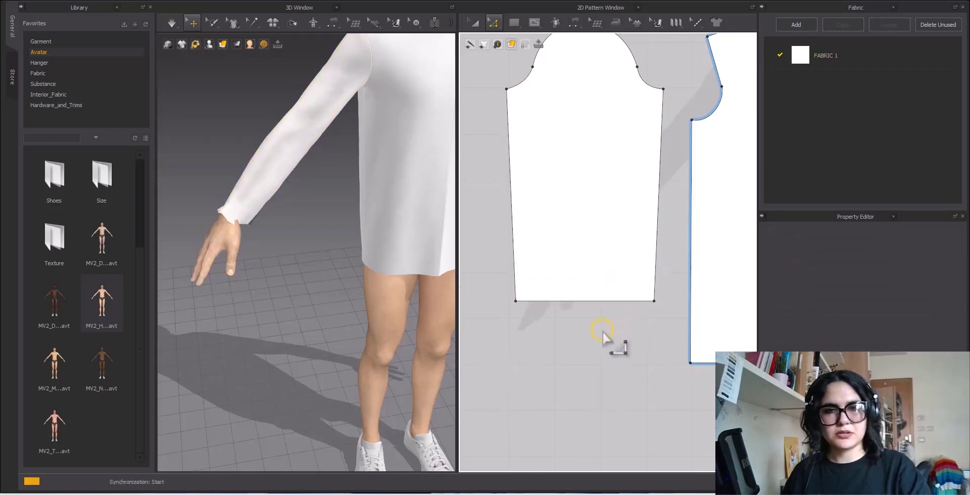
Lower the peak point of the sleeve cap slightly to reduce the excess fabric at the shoulder.
{"action": "middle_click_drag", "start_coordinate": [376, 123], "coordinate": [345, 234]}
{"action": "scroll", "coordinate": [321, 159], "scroll_direction": "up", "scroll_amount": 3}
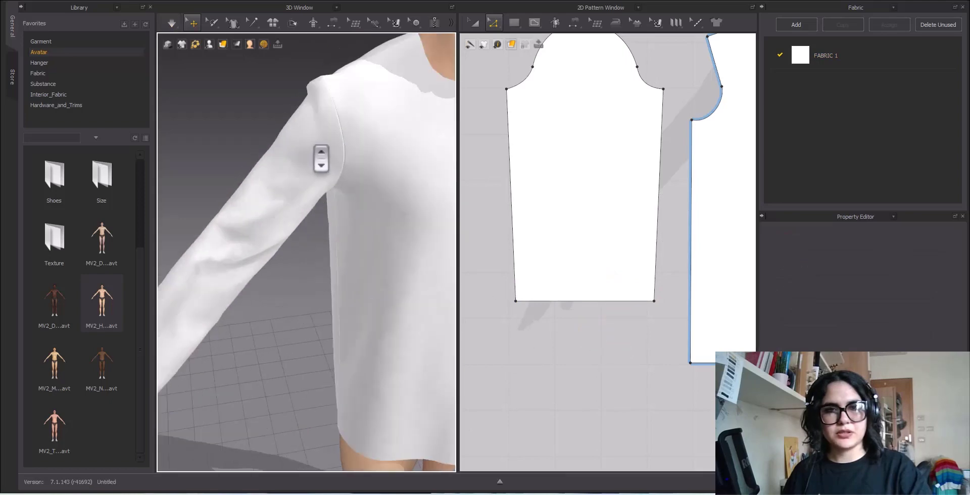
{"action": "scroll", "coordinate": [322, 158], "scroll_direction": "up", "scroll_amount": 1}
{"action": "left_click", "coordinate": [329, 82]}
{"action": "middle_click_drag", "start_coordinate": [580, 141], "coordinate": [557, 338]}
{"action": "scroll", "coordinate": [566, 230], "scroll_direction": "up", "scroll_amount": 5}
{"action": "middle_click_drag", "start_coordinate": [559, 189], "coordinate": [573, 199]}
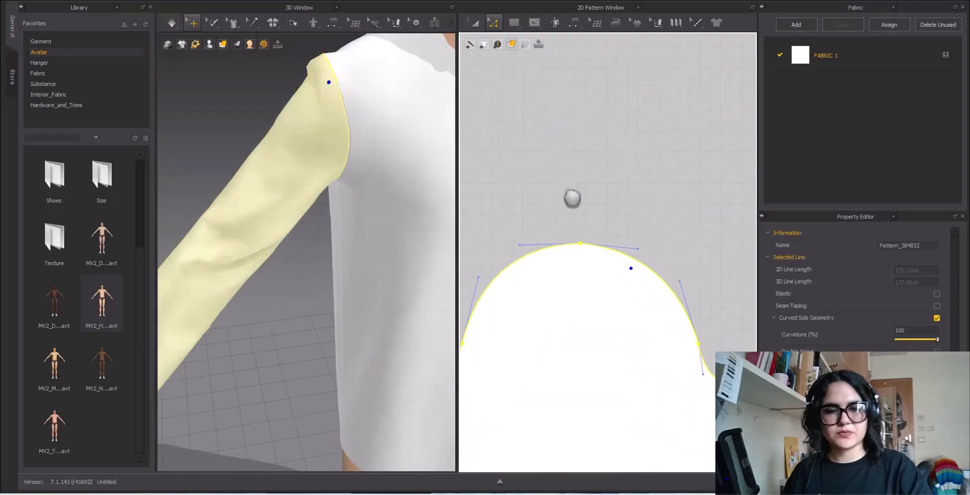
{"action": "left_click_drag", "start_coordinate": [554, 223], "coordinate": [575, 260]}
{"action": "left_click", "coordinate": [516, 262]}
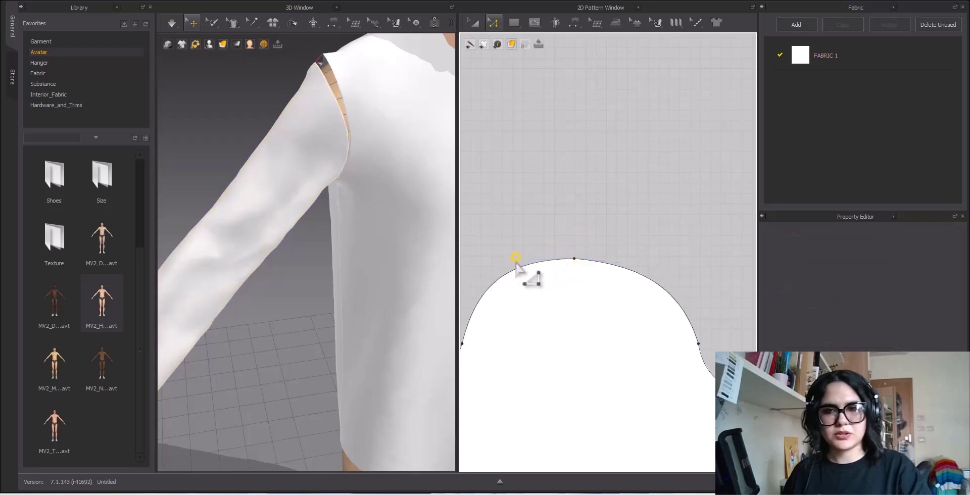
Smooth the sleeve cap by adjusting the curve handles on both sides of its peak, and simulate the fit.
{"action": "left_click", "coordinate": [574, 258]}
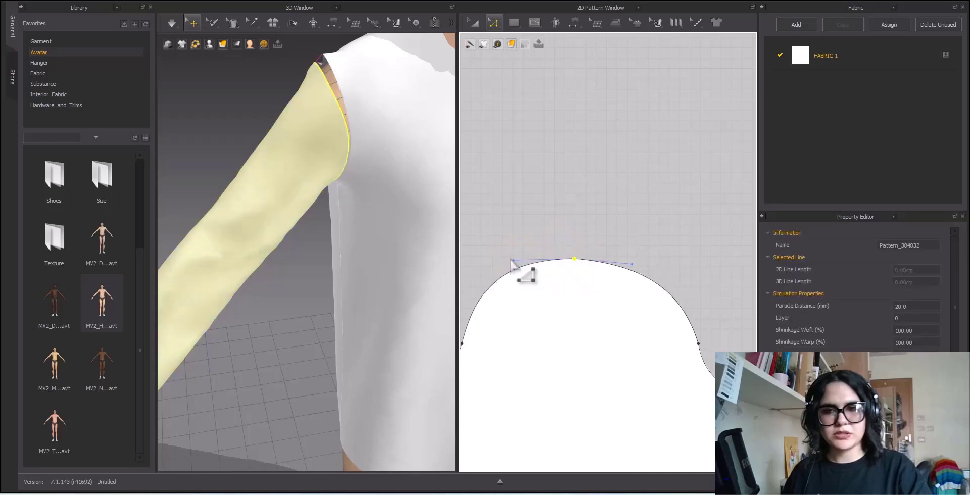
{"action": "left_click_drag", "start_coordinate": [513, 260], "coordinate": [532, 263]}
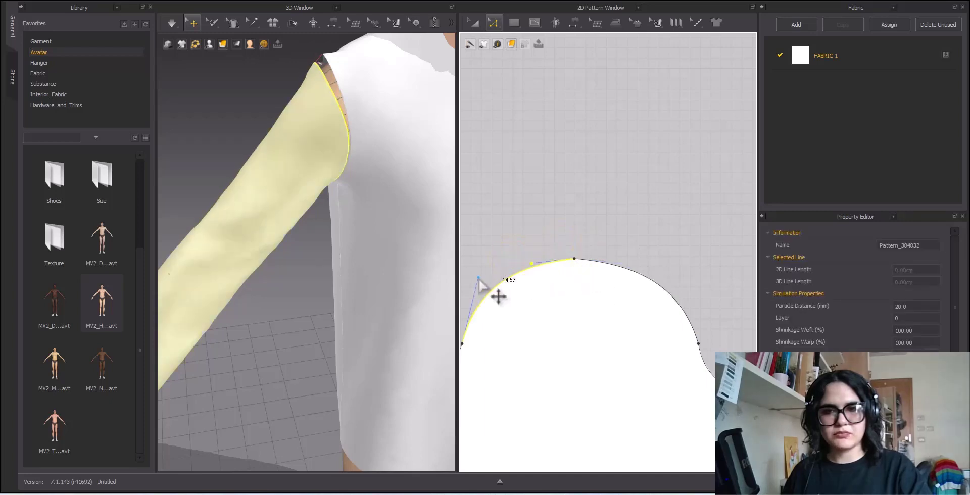
{"action": "left_click_drag", "start_coordinate": [478, 278], "coordinate": [484, 281]}
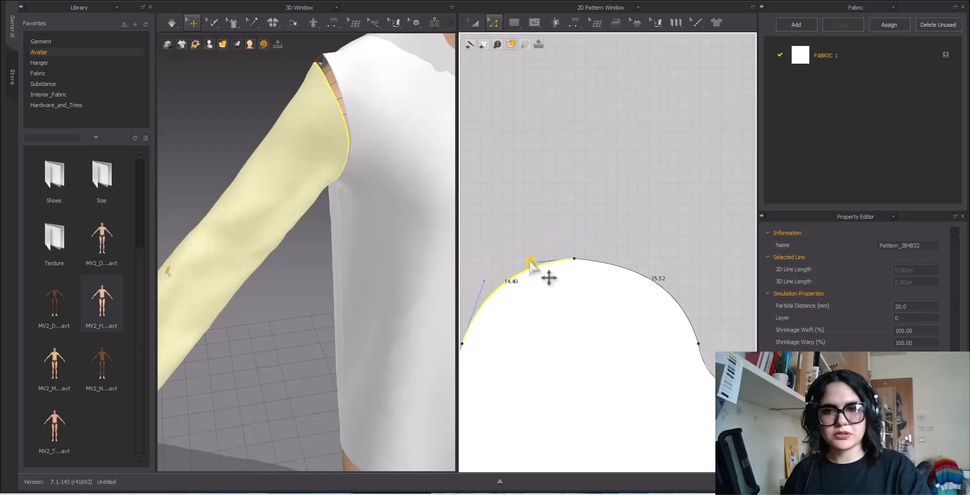
{"action": "left_click_drag", "start_coordinate": [529, 260], "coordinate": [529, 258]}
{"action": "left_click", "coordinate": [574, 259]}
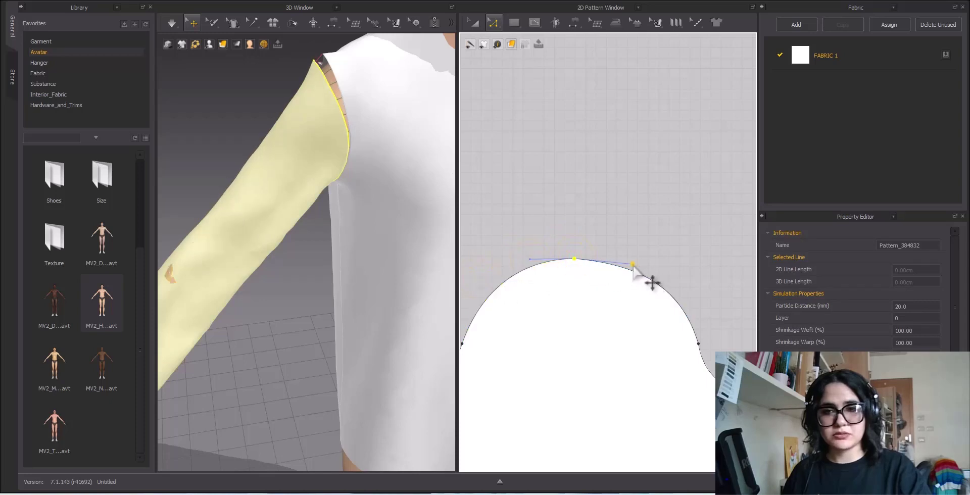
{"action": "left_click_drag", "start_coordinate": [632, 264], "coordinate": [629, 260]}
{"action": "key", "text": "space"}
Examine the fit of the simulated sleeve and its armhole seam from the side and the front.
{"action": "scroll", "coordinate": [385, 120], "scroll_direction": "down", "scroll_amount": 5}
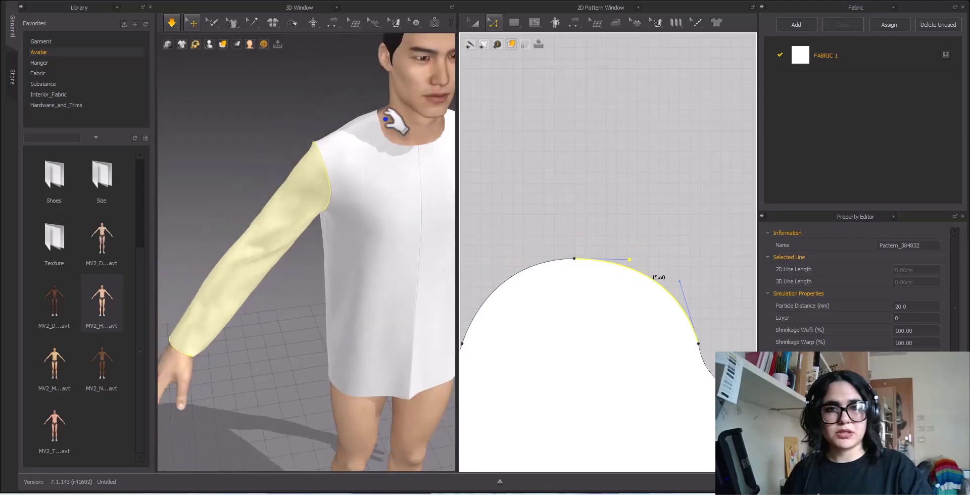
{"action": "scroll", "coordinate": [427, 191], "scroll_direction": "down", "scroll_amount": 4}
{"action": "right_click_drag", "start_coordinate": [383, 270], "coordinate": [461, 178]}
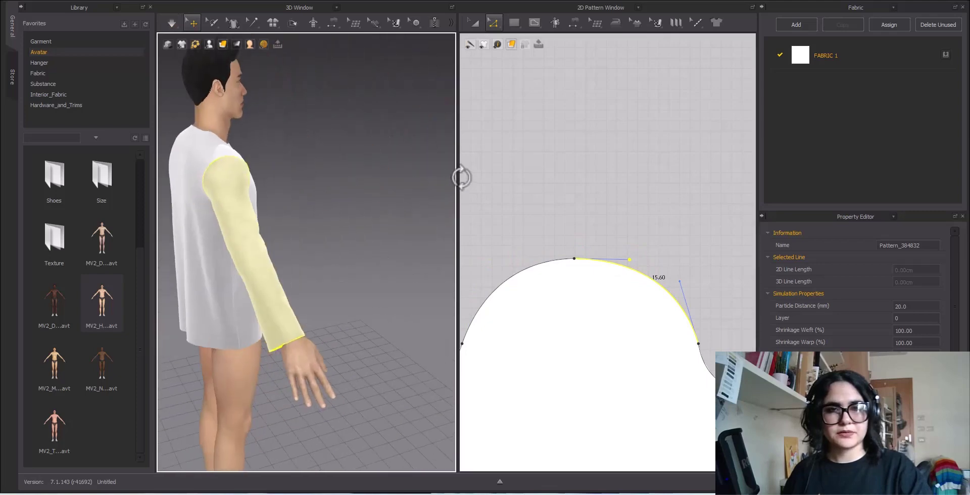
{"action": "scroll", "coordinate": [273, 190], "scroll_direction": "up", "scroll_amount": 4}
{"action": "middle_click_drag", "start_coordinate": [255, 190], "coordinate": [362, 179]}
{"action": "right_click_drag", "start_coordinate": [362, 179], "coordinate": [214, 149]}
{"action": "scroll", "coordinate": [376, 194], "scroll_direction": "down", "scroll_amount": 2}
{"action": "middle_click_drag", "start_coordinate": [435, 186], "coordinate": [376, 195]}
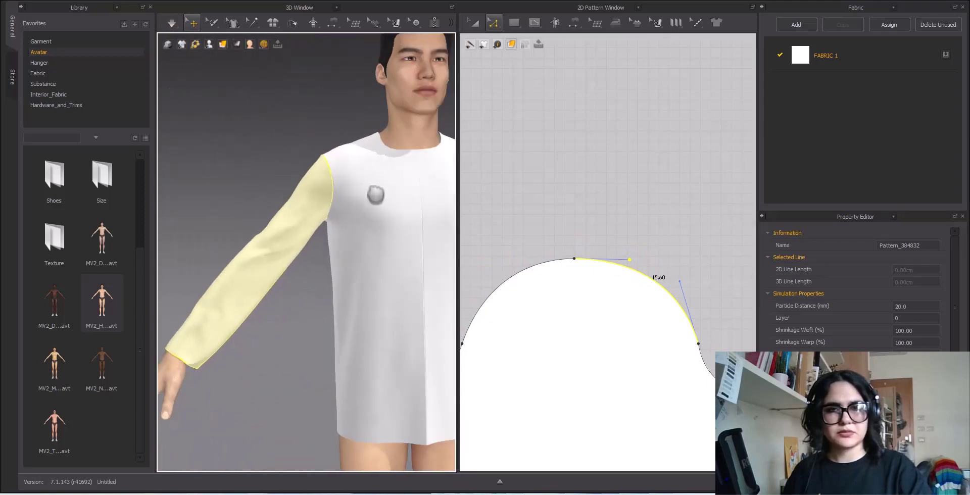
{"action": "scroll", "coordinate": [376, 195], "scroll_direction": "down", "scroll_amount": 5}
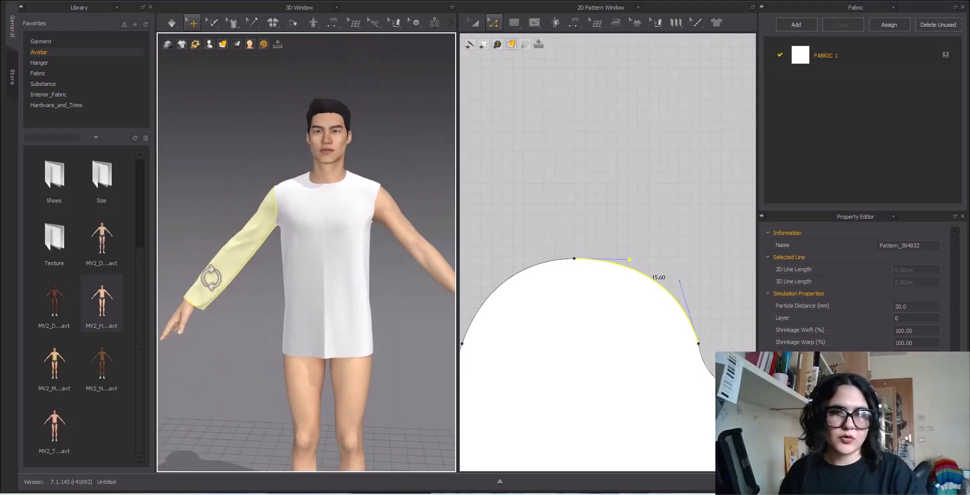
Make a symmetric copy of the sleeve with its sewing and place it beside the outermost back panel.
{"action": "scroll", "coordinate": [586, 252], "scroll_direction": "down", "scroll_amount": 5}
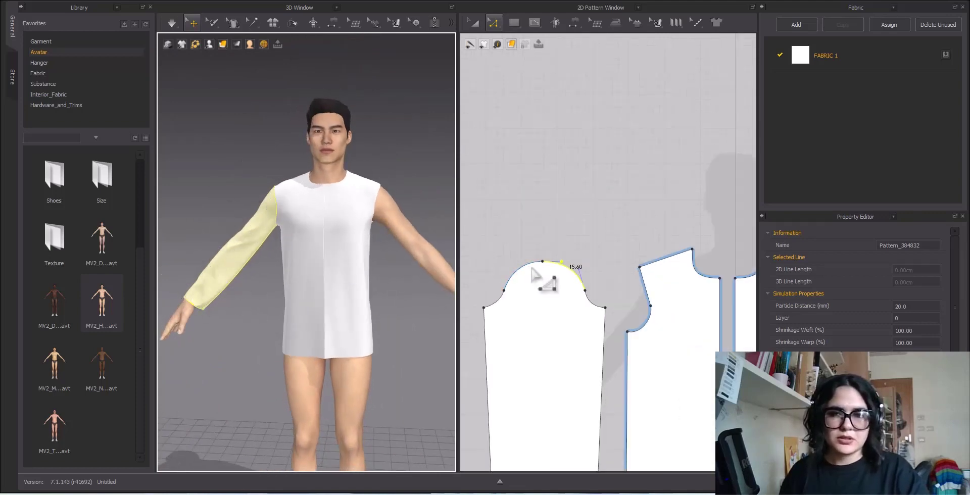
{"action": "left_click", "coordinate": [477, 23]}
{"action": "scroll", "coordinate": [557, 225], "scroll_direction": "down", "scroll_amount": 6}
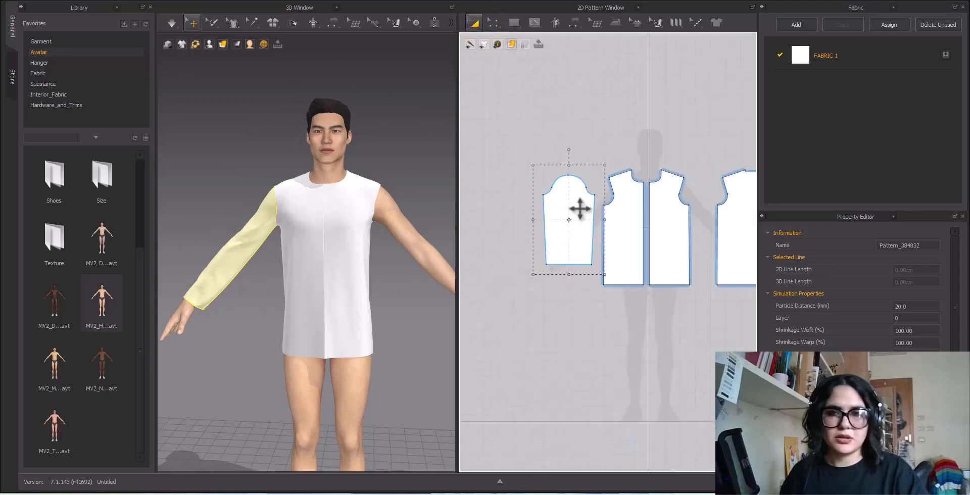
{"action": "left_click", "coordinate": [537, 179]}
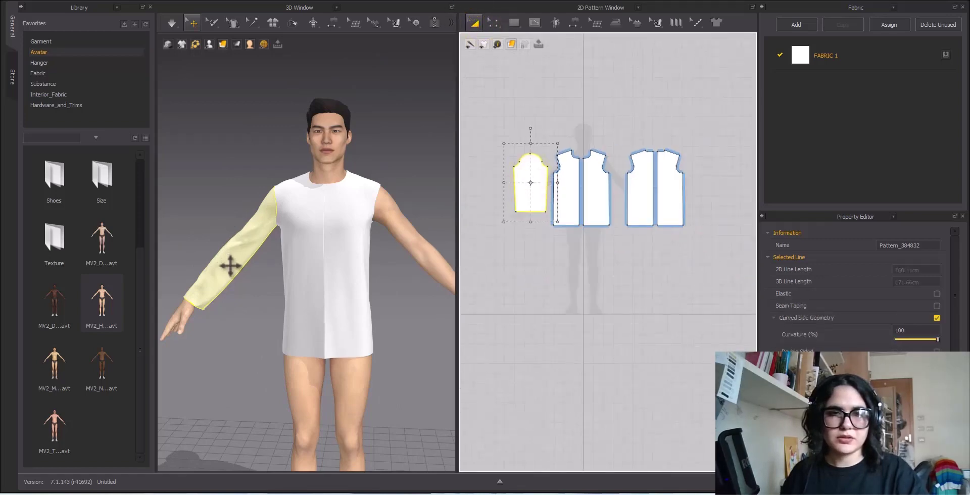
{"action": "scroll", "coordinate": [535, 167], "scroll_direction": "up", "scroll_amount": 3}
{"action": "scroll", "coordinate": [533, 158], "scroll_direction": "down", "scroll_amount": 2}
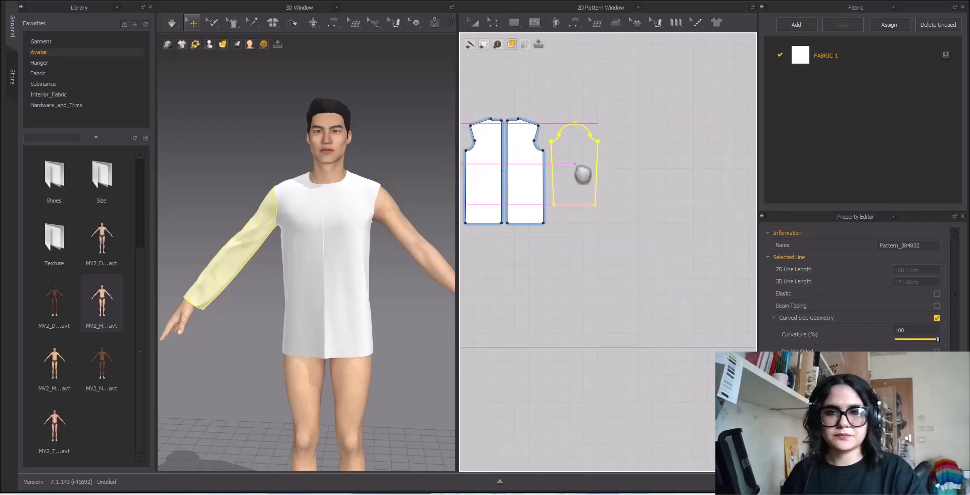
{"action": "left_click", "coordinate": [584, 168]}
{"action": "right_click_drag", "start_coordinate": [399, 231], "coordinate": [384, 238]}
{"action": "scroll", "coordinate": [581, 238], "scroll_direction": "down", "scroll_amount": 3}
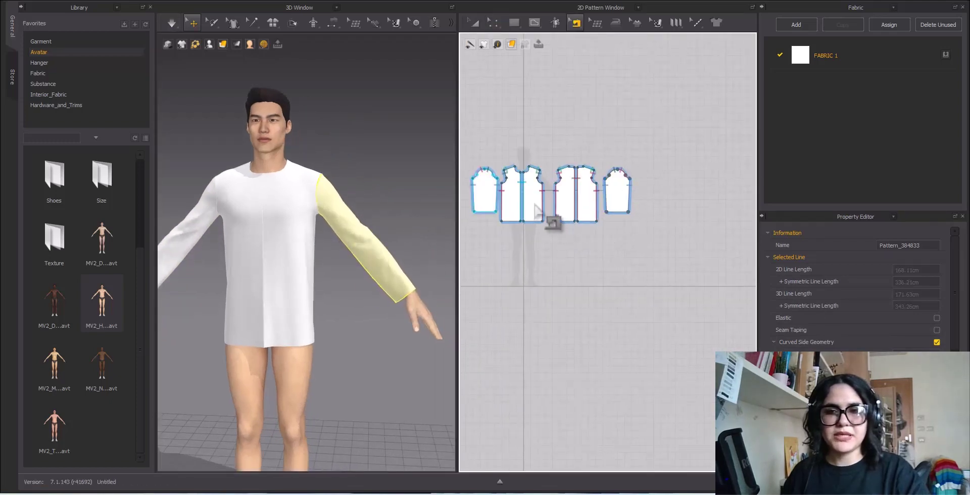
Delete the centre-front sewing between the two front panels and simulate the garment so it opens at the front.
{"action": "scroll", "coordinate": [553, 219], "scroll_direction": "up", "scroll_amount": 3}
{"action": "left_click", "coordinate": [575, 22]}
{"action": "left_click", "coordinate": [590, 60]}
{"action": "scroll", "coordinate": [601, 227], "scroll_direction": "up", "scroll_amount": 4}
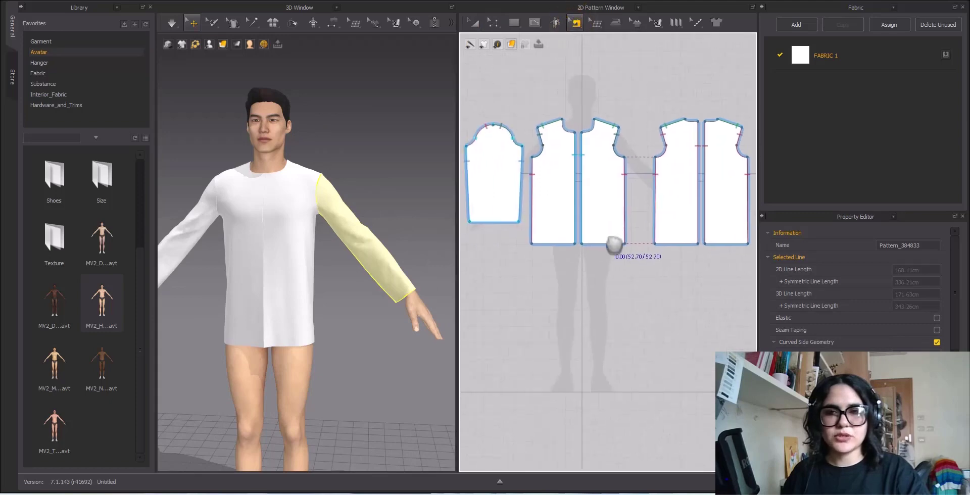
{"action": "left_click", "coordinate": [591, 198]}
{"action": "right_click", "coordinate": [594, 200]}
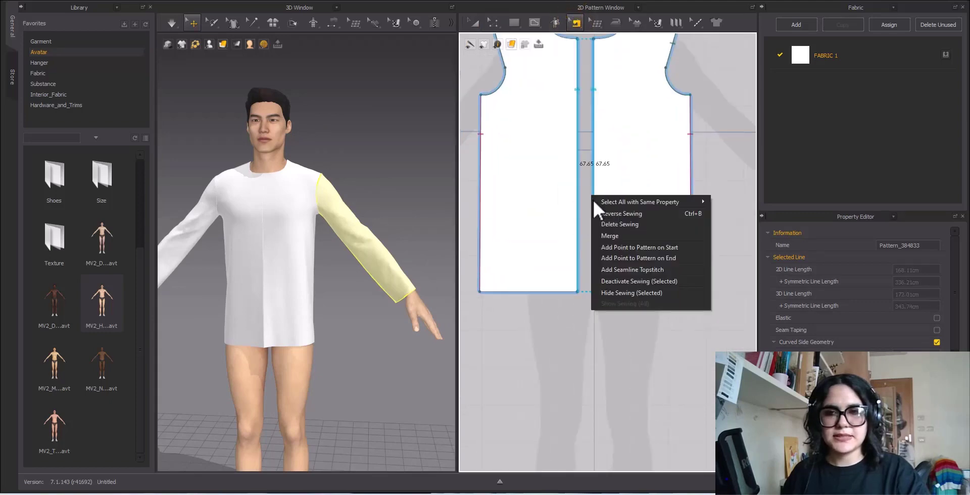
{"action": "left_click", "coordinate": [624, 230]}
{"action": "scroll", "coordinate": [602, 112], "scroll_direction": "down", "scroll_amount": 3}
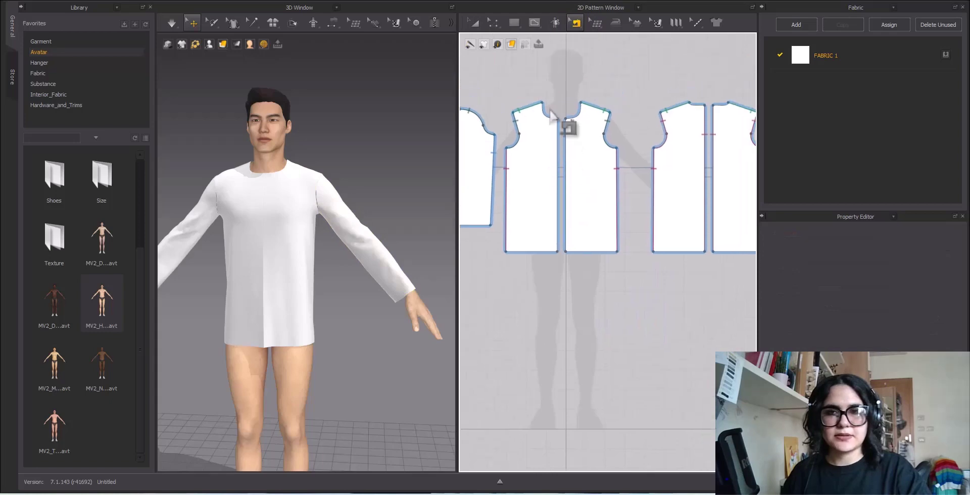
{"action": "left_click", "coordinate": [474, 22]}
{"action": "key", "text": "space"}
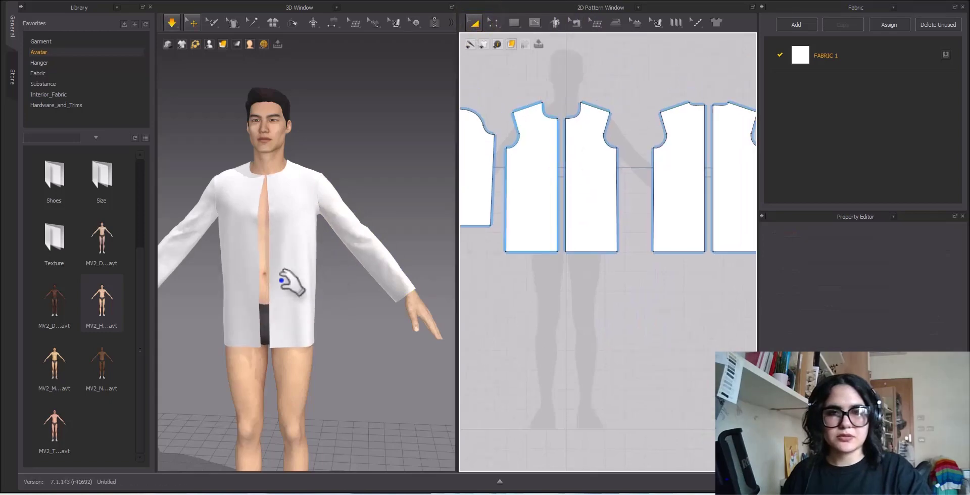
Move the left front panel and its adjacent sleeve together to the left, leaving a gap between the front panels.
{"action": "scroll", "coordinate": [651, 197], "scroll_direction": "down", "scroll_amount": 2}
{"action": "scroll", "coordinate": [585, 152], "scroll_direction": "down", "scroll_amount": 2}
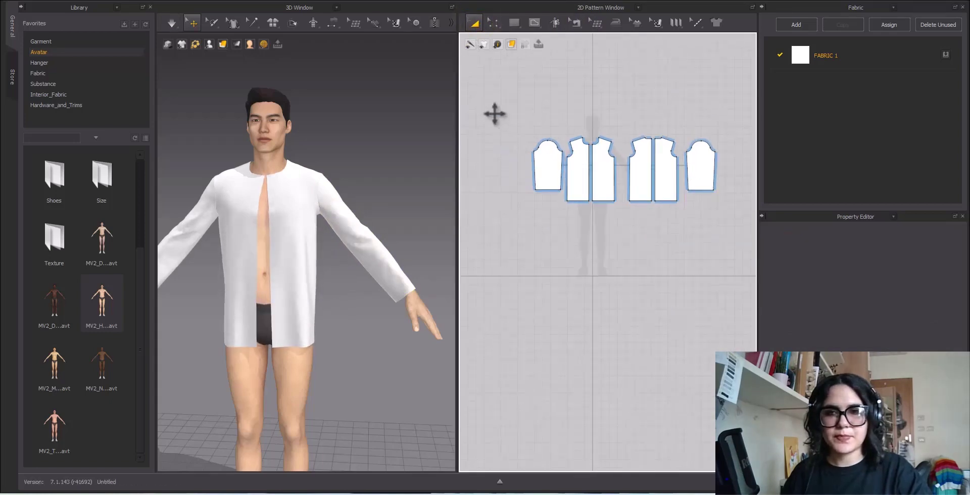
{"action": "left_click_drag", "start_coordinate": [584, 216], "coordinate": [585, 222]}
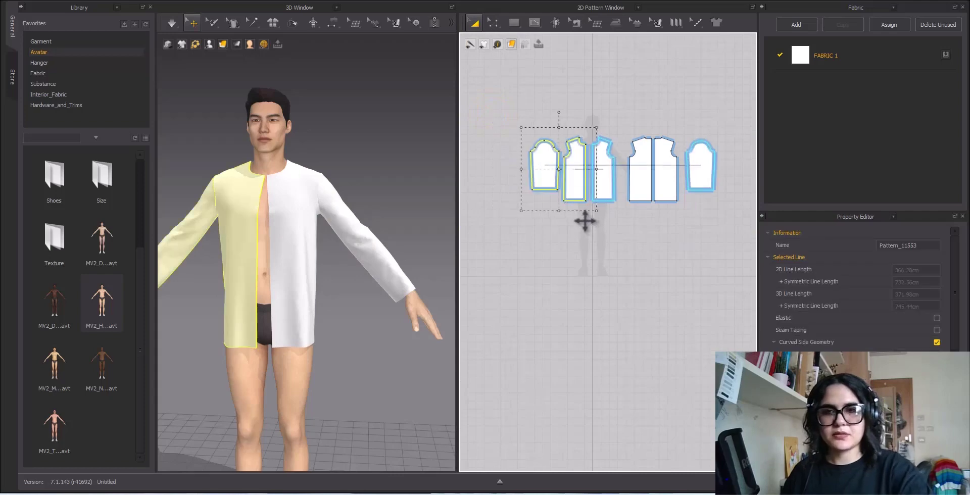
{"action": "left_click", "coordinate": [594, 222]}
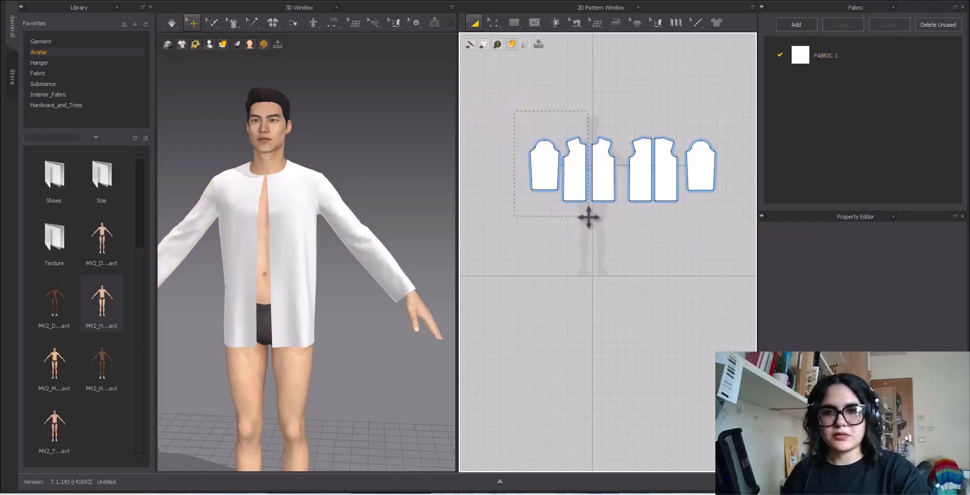
{"action": "left_click_drag", "start_coordinate": [588, 217], "coordinate": [589, 217]}
{"action": "key", "text": "Left"}
{"action": "key", "text": "Left"}
{"action": "key", "text": "Left"}
{"action": "key", "text": "Left"}
{"action": "left_click", "coordinate": [590, 219]}
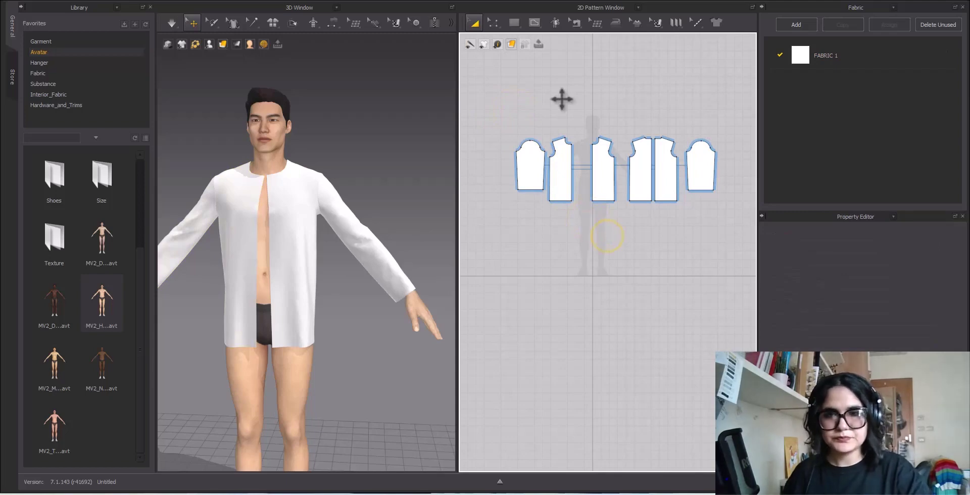
{"action": "scroll", "coordinate": [583, 173], "scroll_direction": "up", "scroll_amount": 6}
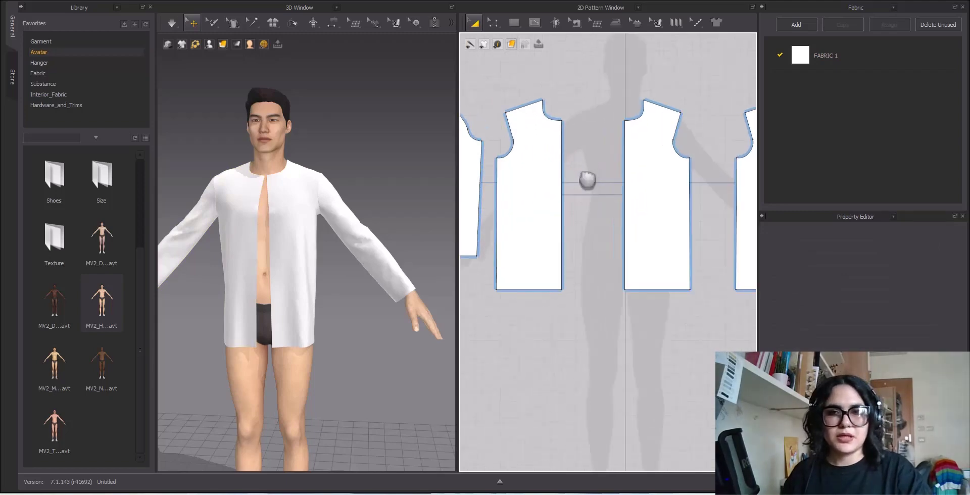
Extend the centre-front edge of the symmetric front panels outward by 5 cm, keeping an internal line at the original edge.
{"action": "middle_click_drag", "start_coordinate": [587, 180], "coordinate": [604, 135]}
{"action": "key", "text": "n"}
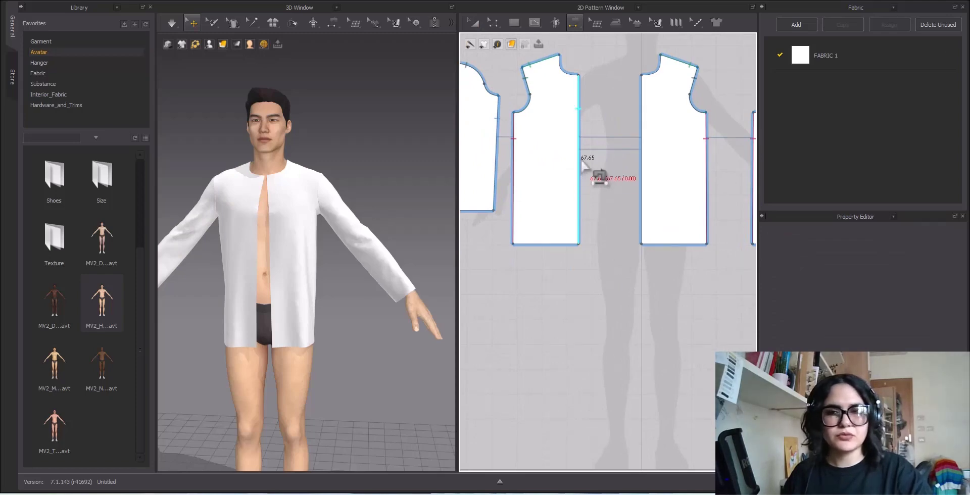
{"action": "key", "text": "z"}
{"action": "left_click", "coordinate": [577, 156]}
{"action": "right_click", "coordinate": [580, 161]}
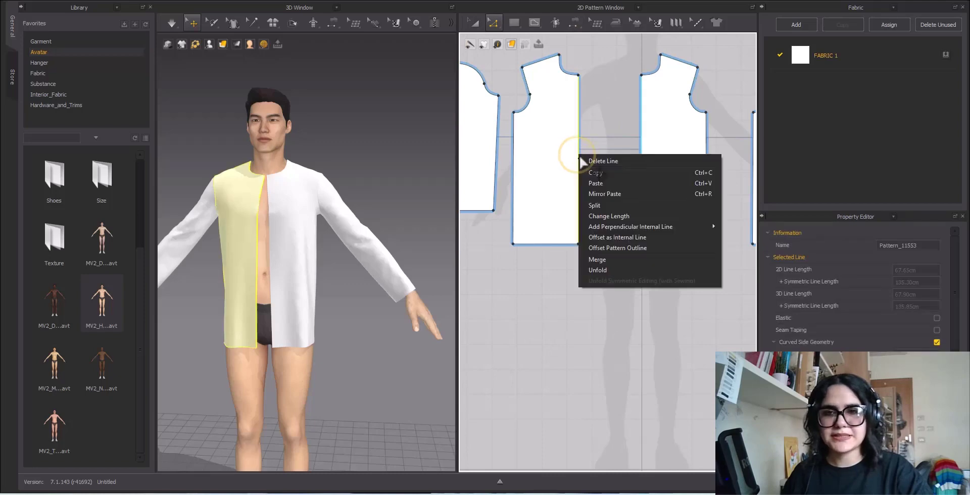
{"action": "left_click", "coordinate": [625, 248]}
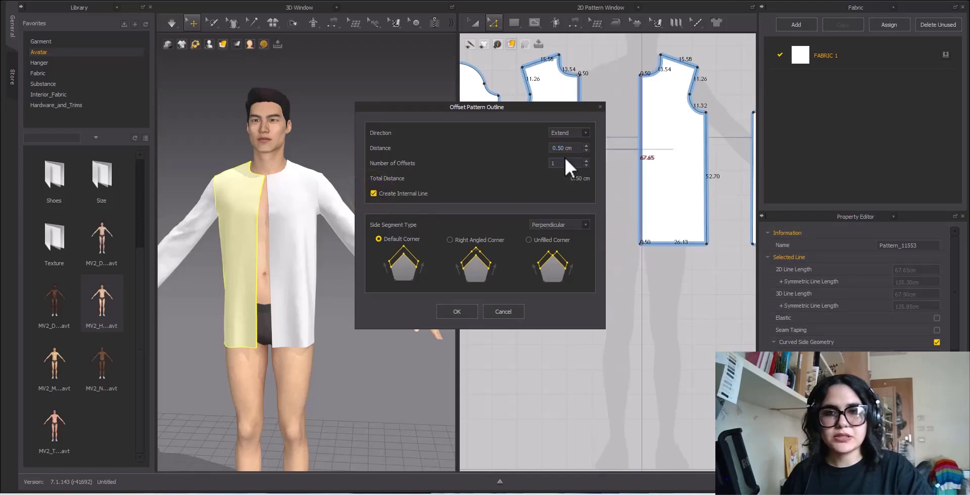
{"action": "type", "text": "5"}
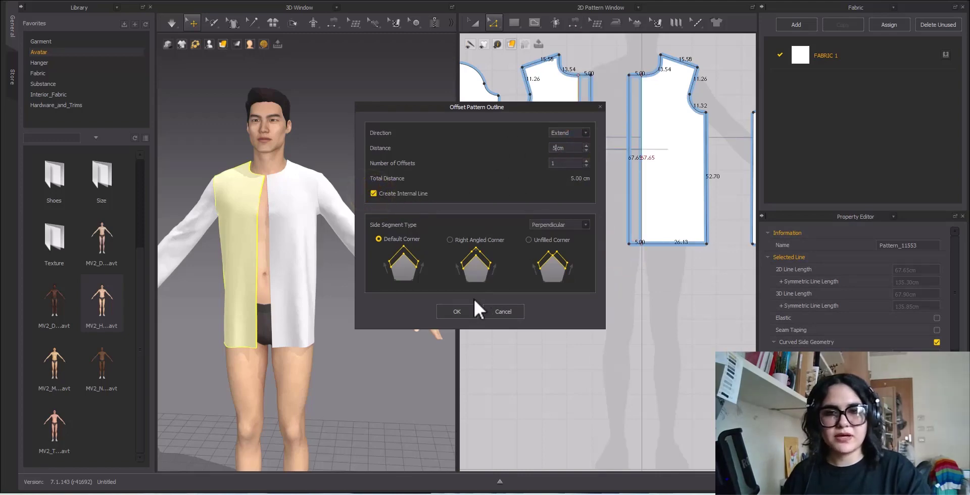
{"action": "left_click", "coordinate": [465, 311]}
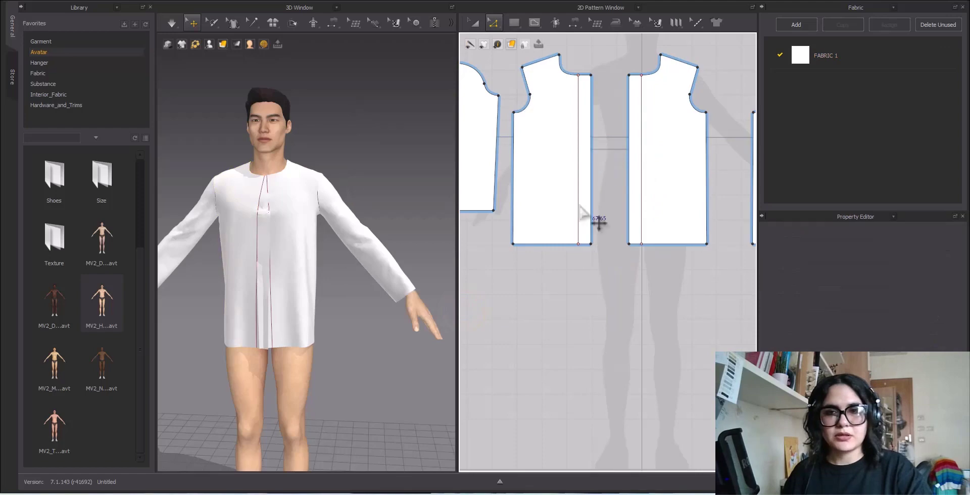
Offset the front panels' hem edge as an internal line 2 cm inside the pattern.
{"action": "right_click", "coordinate": [546, 246]}
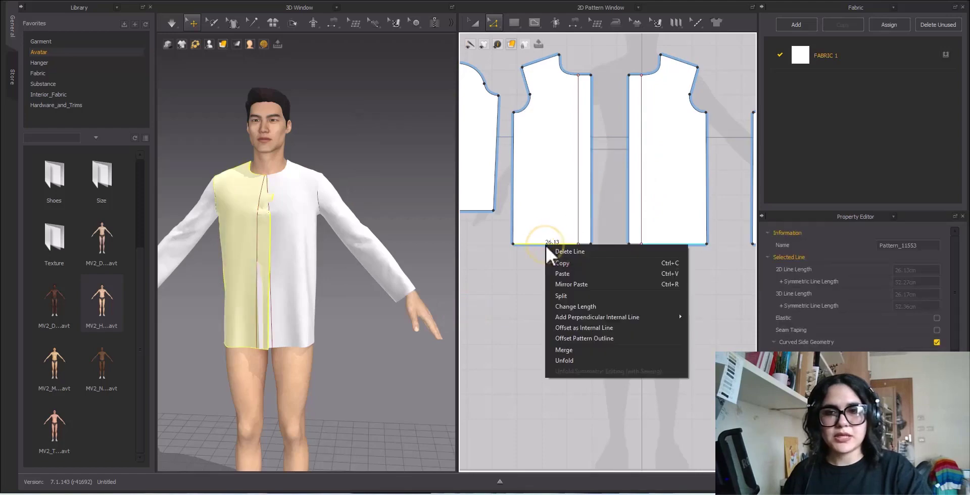
{"action": "left_click", "coordinate": [595, 327]}
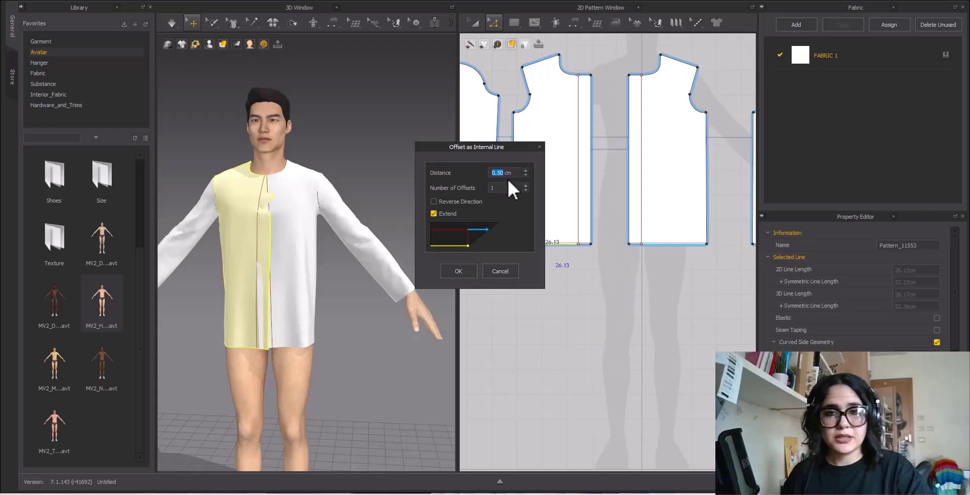
{"action": "type", "text": "2"}
{"action": "left_click", "coordinate": [459, 278]}
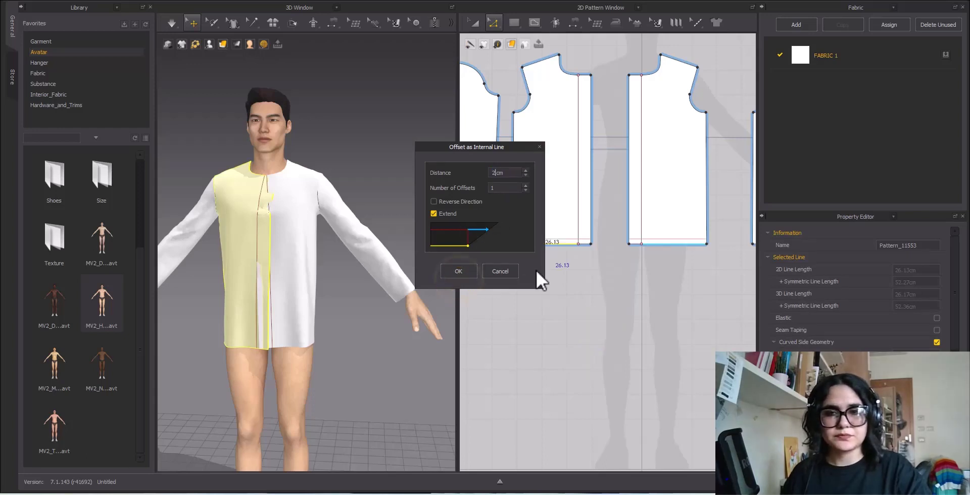
Move the inner end point of the front hem's internal line onto the vertical placket line.
{"action": "scroll", "coordinate": [599, 253], "scroll_direction": "up", "scroll_amount": 5}
{"action": "scroll", "coordinate": [598, 253], "scroll_direction": "up", "scroll_amount": 2}
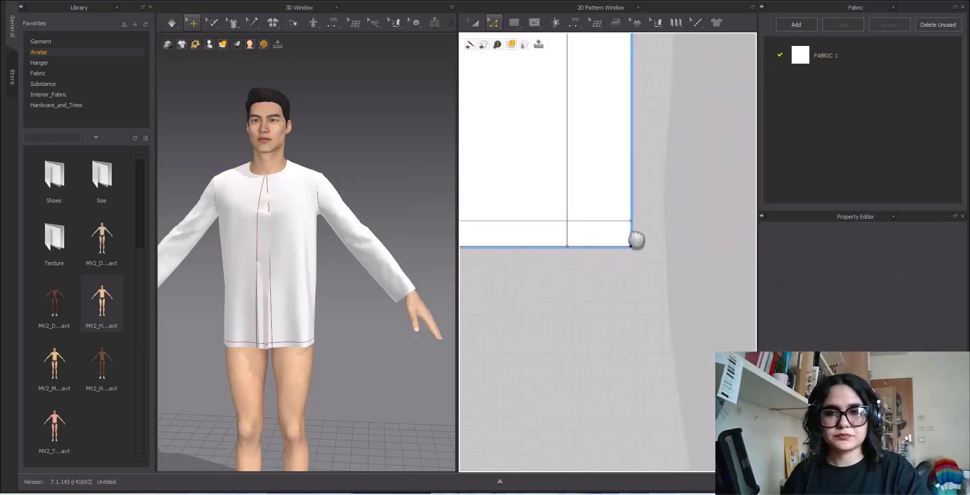
{"action": "left_click", "coordinate": [629, 222]}
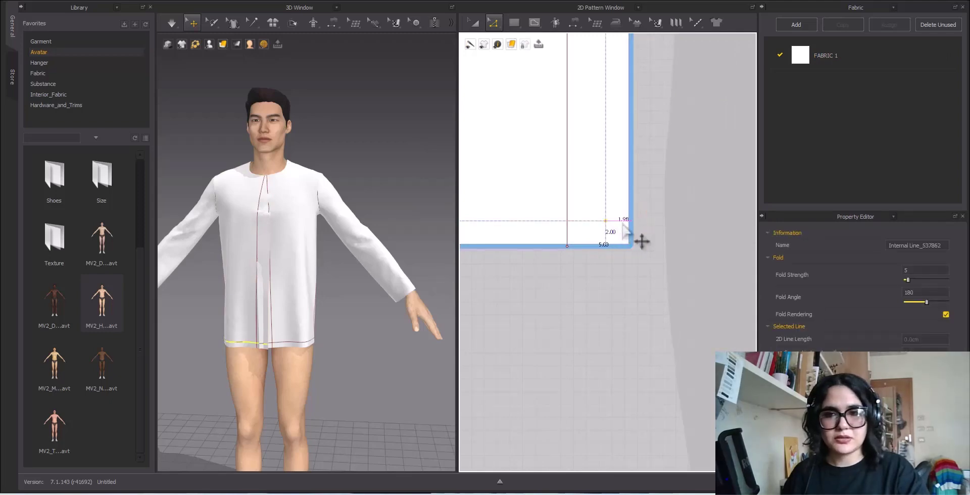
{"action": "left_click_drag", "start_coordinate": [607, 223], "coordinate": [566, 260]}
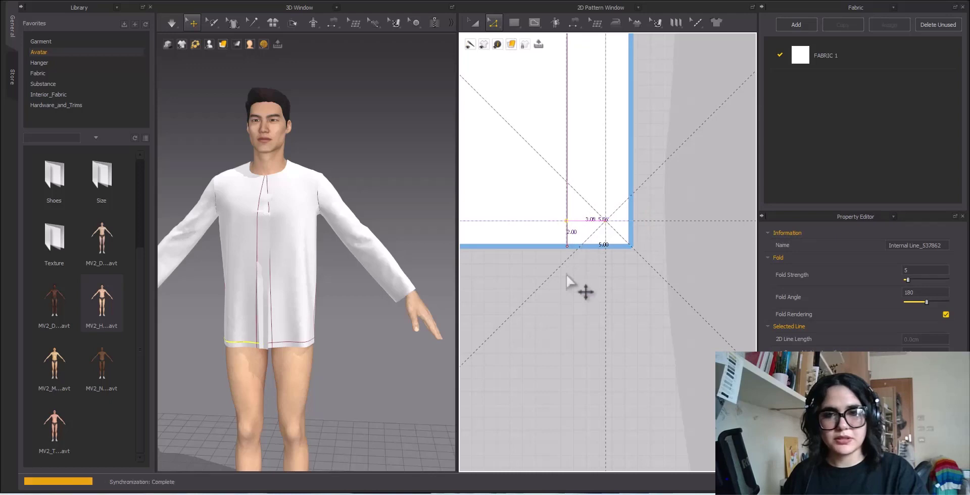
Shorten the vertical placket line to end at the hem's internal line and remove the leftover point on the hem edge.
{"action": "scroll", "coordinate": [571, 268], "scroll_direction": "up", "scroll_amount": 3}
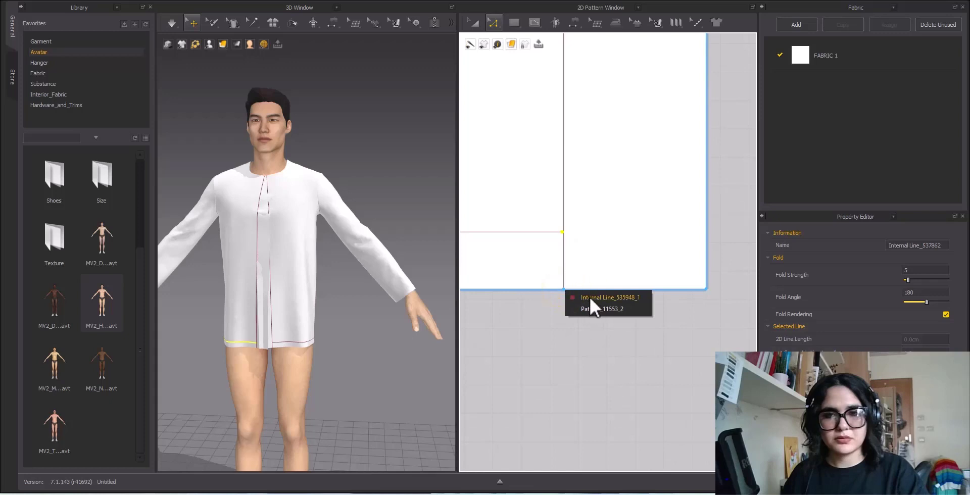
{"action": "left_click", "coordinate": [563, 288]}
{"action": "left_click_drag", "start_coordinate": [563, 289], "coordinate": [563, 233]}
{"action": "left_click", "coordinate": [556, 268]}
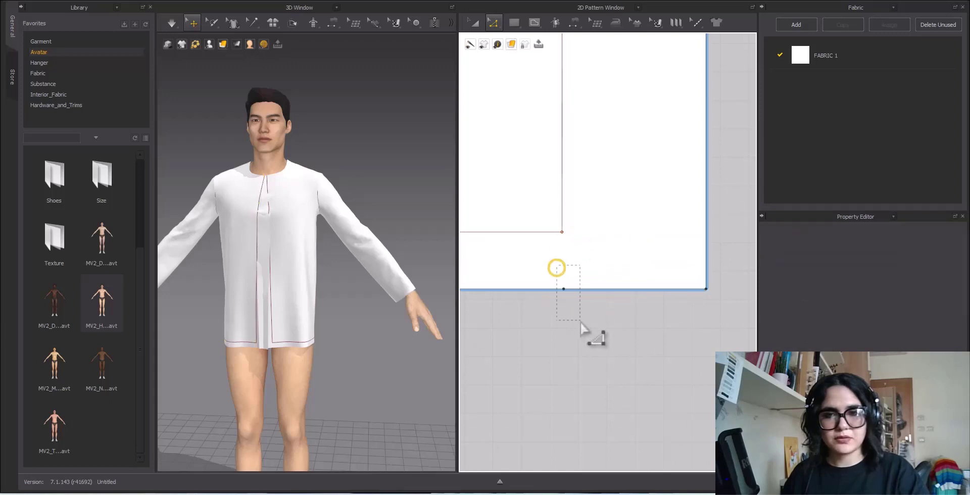
{"action": "left_click", "coordinate": [587, 314]}
{"action": "scroll", "coordinate": [591, 298], "scroll_direction": "down", "scroll_amount": 6}
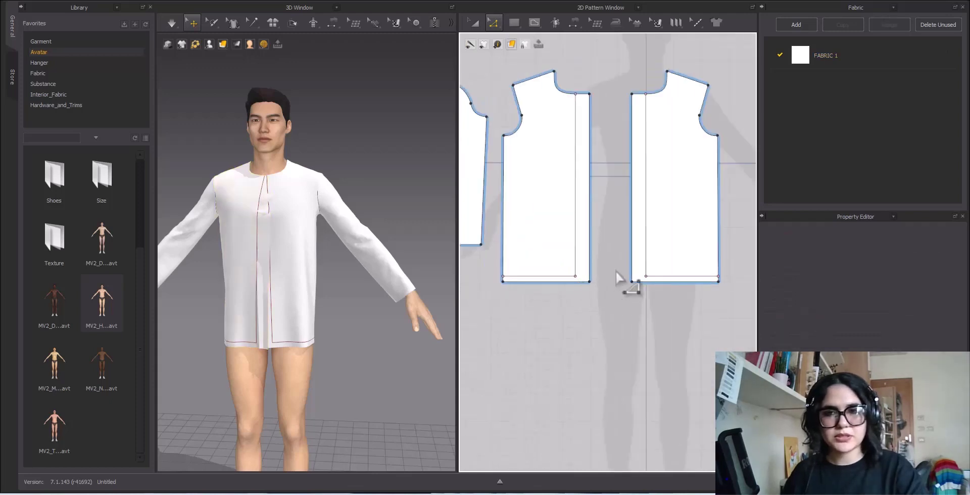
Select the hem and placket internal lines together and cut the front panels along them into body pieces and L-shaped bands.
{"action": "right_click", "coordinate": [591, 254]}
{"action": "left_click", "coordinate": [580, 321]}
{"action": "scroll", "coordinate": [591, 287], "scroll_direction": "up", "scroll_amount": 4}
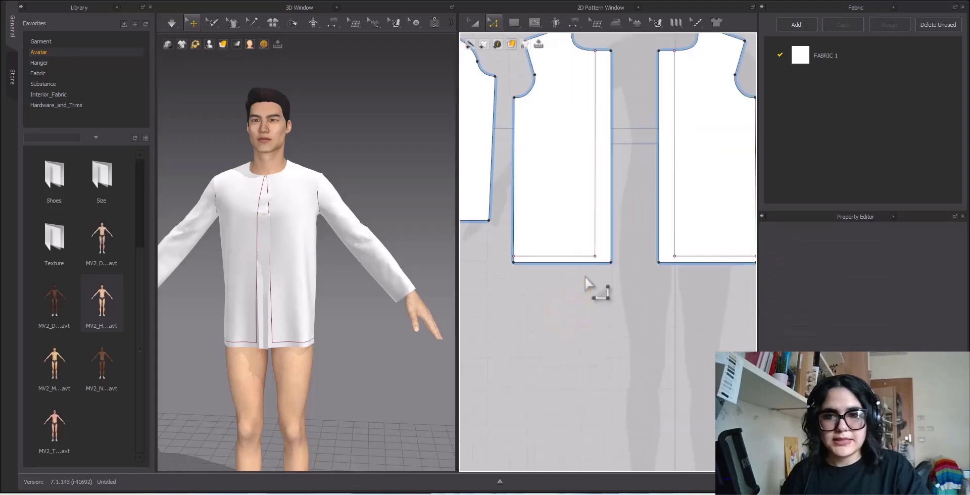
{"action": "left_click", "coordinate": [587, 257]}
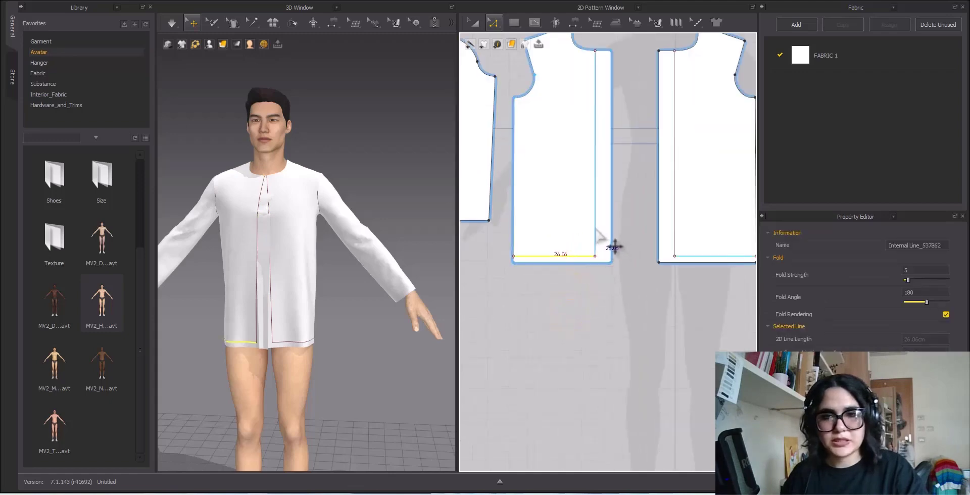
{"action": "right_click", "coordinate": [597, 231]}
{"action": "left_click", "coordinate": [633, 322]}
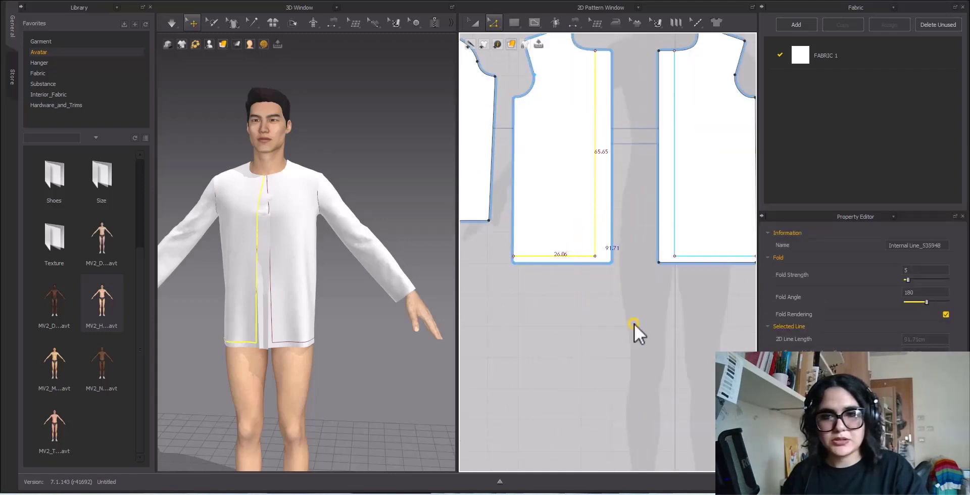
{"action": "middle_click_drag", "start_coordinate": [558, 103], "coordinate": [548, 175]}
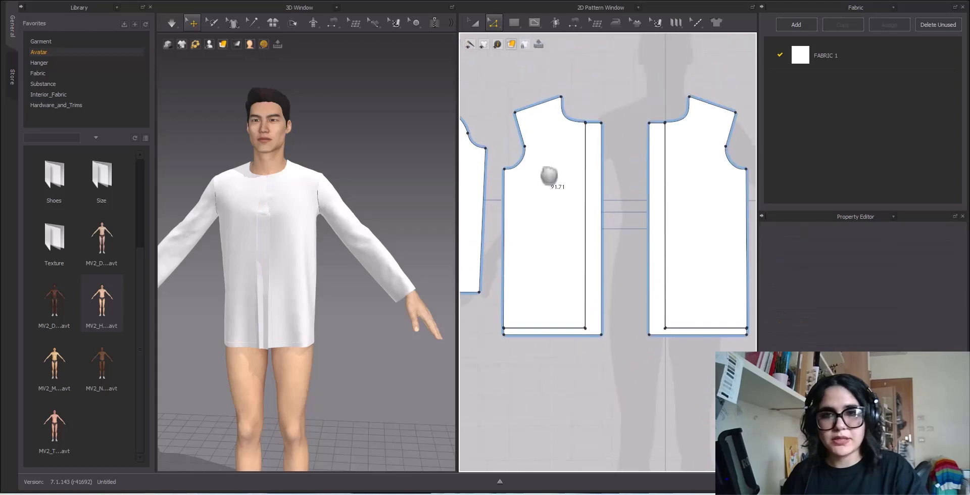
Move the main front body pieces up and outward, away from their L-shaped bands.
{"action": "left_click", "coordinate": [476, 21]}
{"action": "left_click_drag", "start_coordinate": [564, 213], "coordinate": [561, 201]}
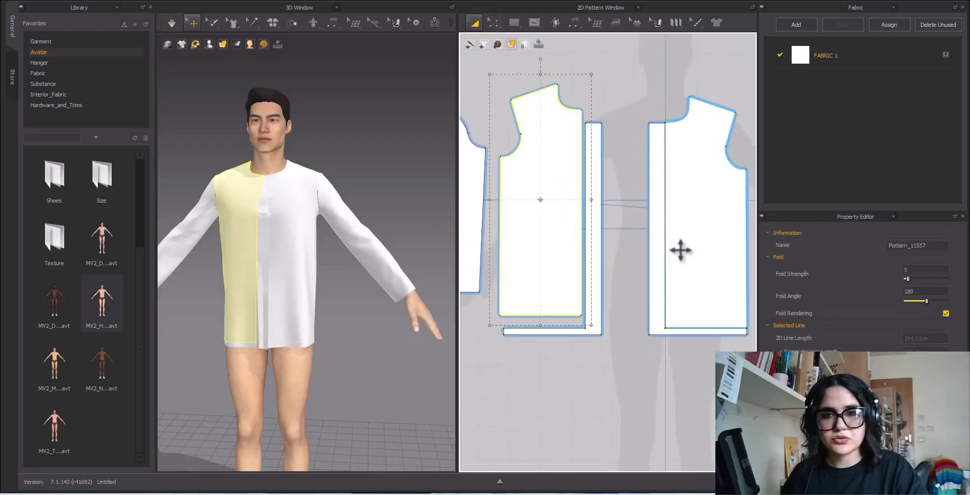
{"action": "left_click_drag", "start_coordinate": [696, 219], "coordinate": [702, 211]}
Merge the two back panels into a single piece along their centre-back sewing.
{"action": "scroll", "coordinate": [703, 211], "scroll_direction": "down", "scroll_amount": 3}
{"action": "middle_click_drag", "start_coordinate": [703, 211], "coordinate": [569, 231]}
{"action": "scroll", "coordinate": [606, 227], "scroll_direction": "down", "scroll_amount": 2}
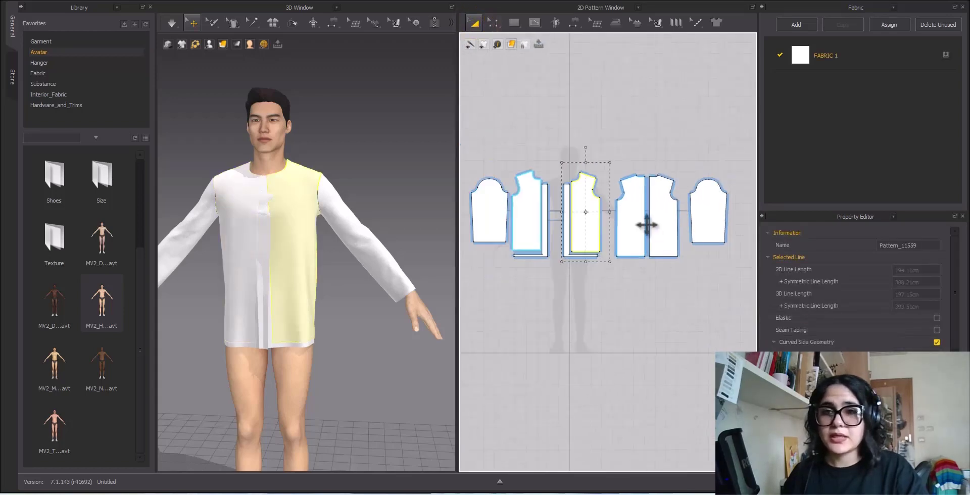
{"action": "scroll", "coordinate": [646, 226], "scroll_direction": "up", "scroll_amount": 5}
{"action": "key", "text": "z"}
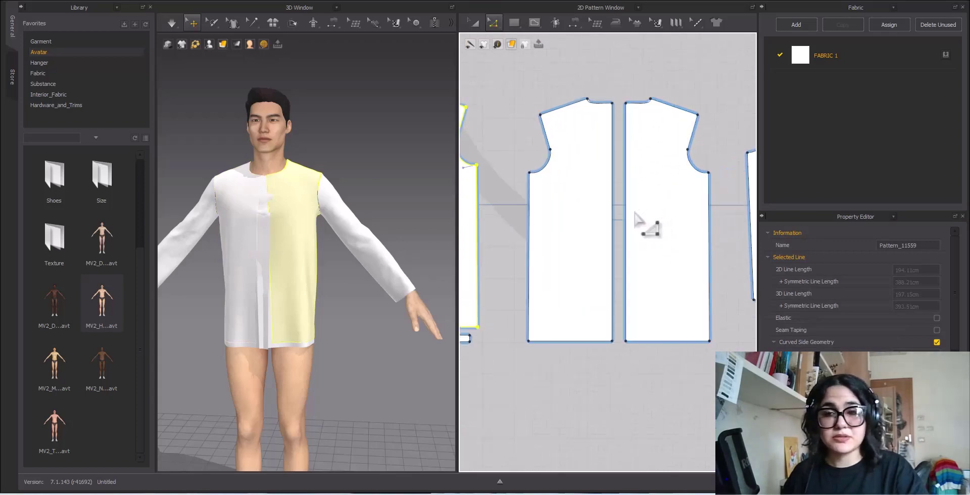
{"action": "scroll", "coordinate": [635, 213], "scroll_direction": "up", "scroll_amount": 4}
{"action": "left_click", "coordinate": [627, 239]}
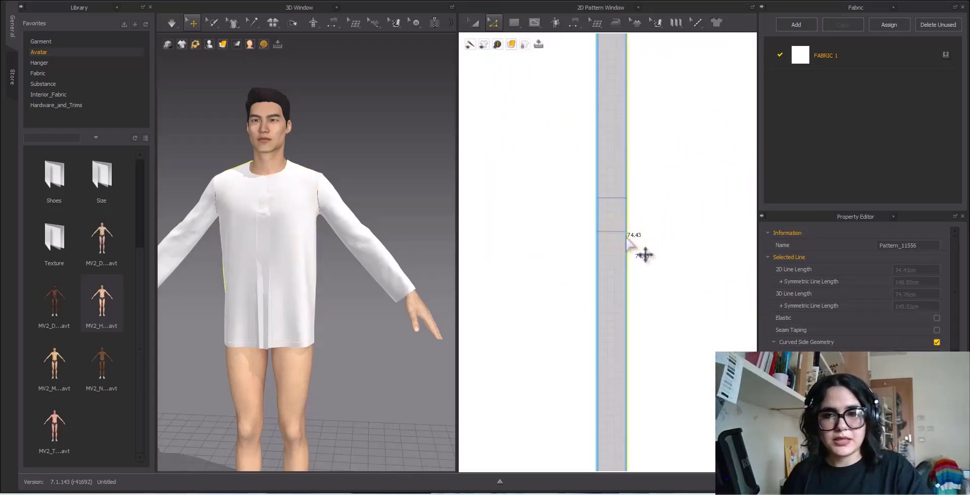
{"action": "scroll", "coordinate": [627, 239], "scroll_direction": "down", "scroll_amount": 3}
{"action": "key", "text": "b"}
{"action": "left_click", "coordinate": [626, 242]}
{"action": "right_click", "coordinate": [627, 239]}
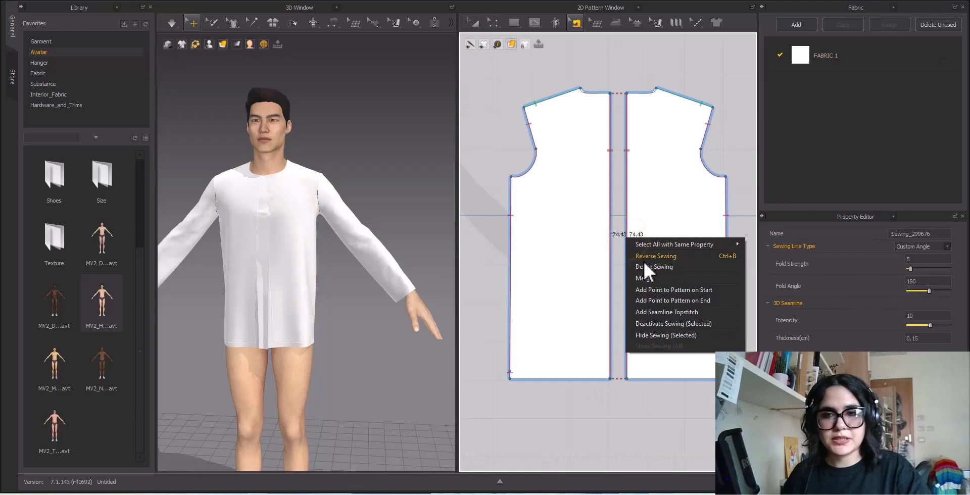
{"action": "left_click", "coordinate": [650, 278]}
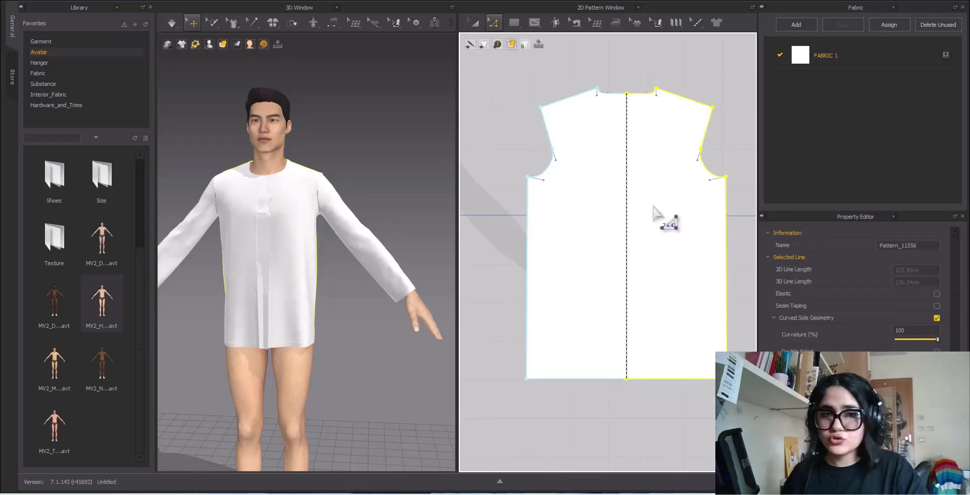
Delete the centre line from the merged back panel and remove the midpoint on its hem.
{"action": "scroll", "coordinate": [656, 216], "scroll_direction": "down", "scroll_amount": 2}
{"action": "scroll", "coordinate": [643, 151], "scroll_direction": "up", "scroll_amount": 3}
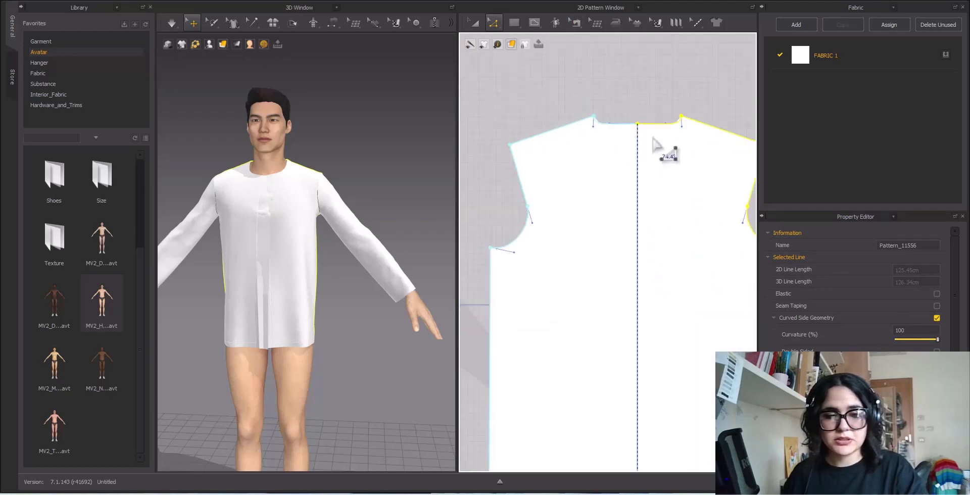
{"action": "left_click", "coordinate": [638, 180]}
{"action": "key", "text": "Delete"}
{"action": "scroll", "coordinate": [651, 151], "scroll_direction": "up", "scroll_amount": 3}
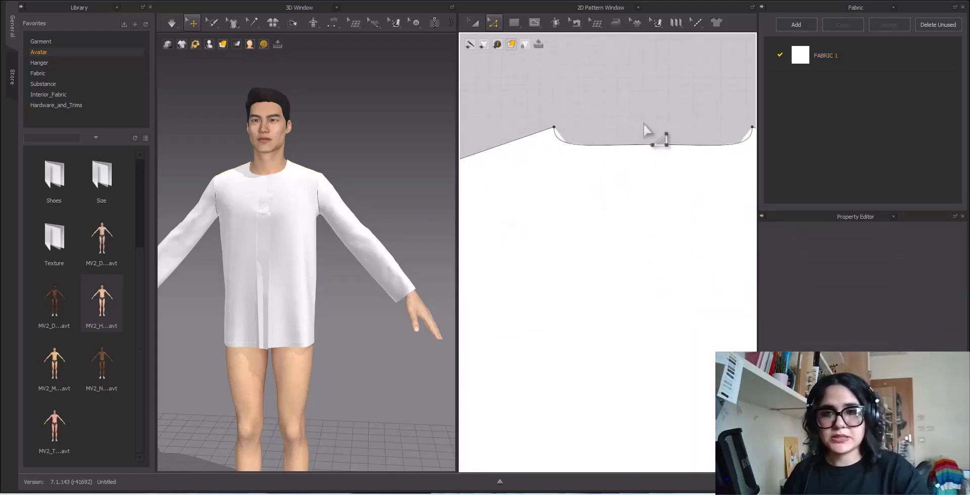
{"action": "left_click", "coordinate": [651, 145]}
{"action": "scroll", "coordinate": [657, 167], "scroll_direction": "down", "scroll_amount": 5}
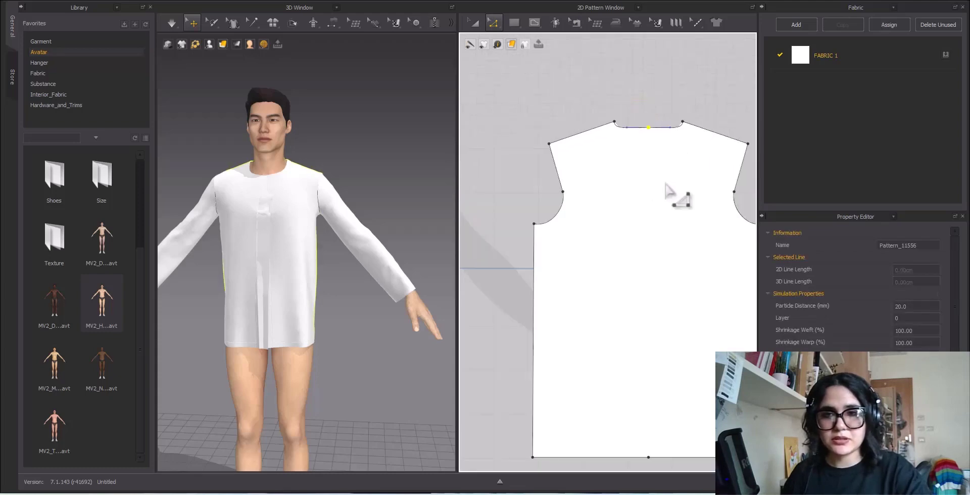
{"action": "left_click", "coordinate": [656, 297]}
{"action": "left_click_drag", "start_coordinate": [646, 244], "coordinate": [677, 303]}
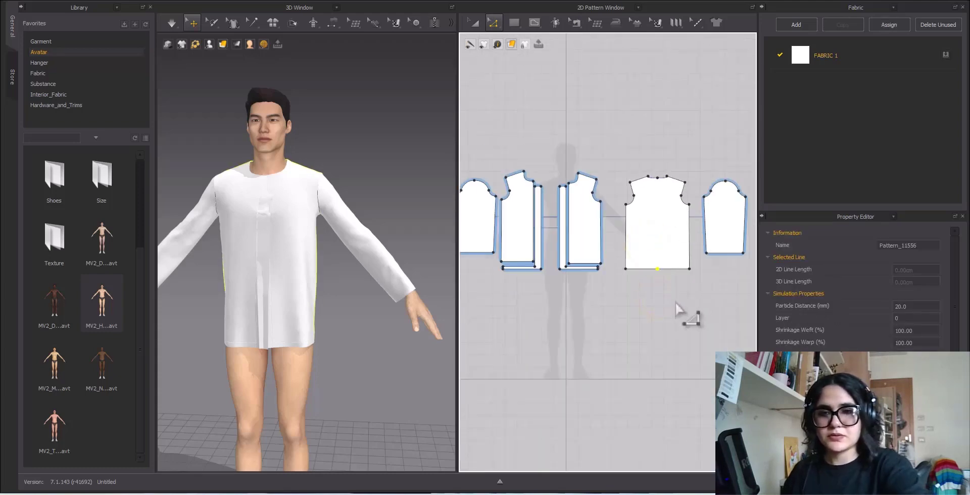
{"action": "key", "text": "Delete"}
Offset the back panel's hem edge as an internal line at a distance of 2 cm.
{"action": "scroll", "coordinate": [642, 282], "scroll_direction": "up", "scroll_amount": 3}
{"action": "scroll", "coordinate": [652, 268], "scroll_direction": "up", "scroll_amount": 3}
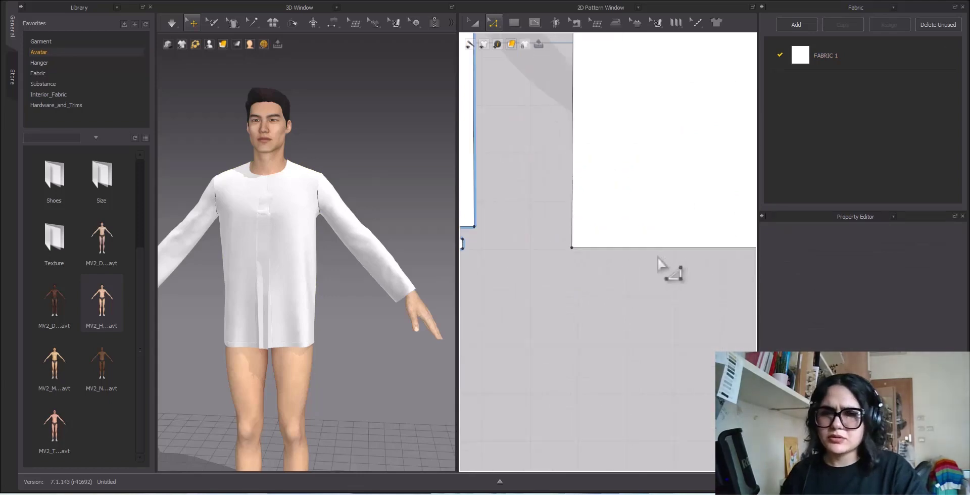
{"action": "middle_click_drag", "start_coordinate": [659, 259], "coordinate": [640, 278]}
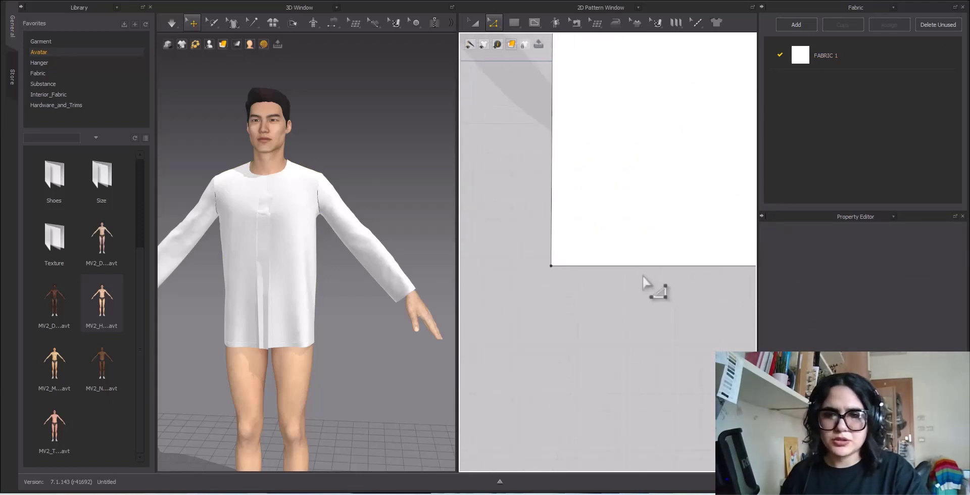
{"action": "left_click", "coordinate": [659, 266]}
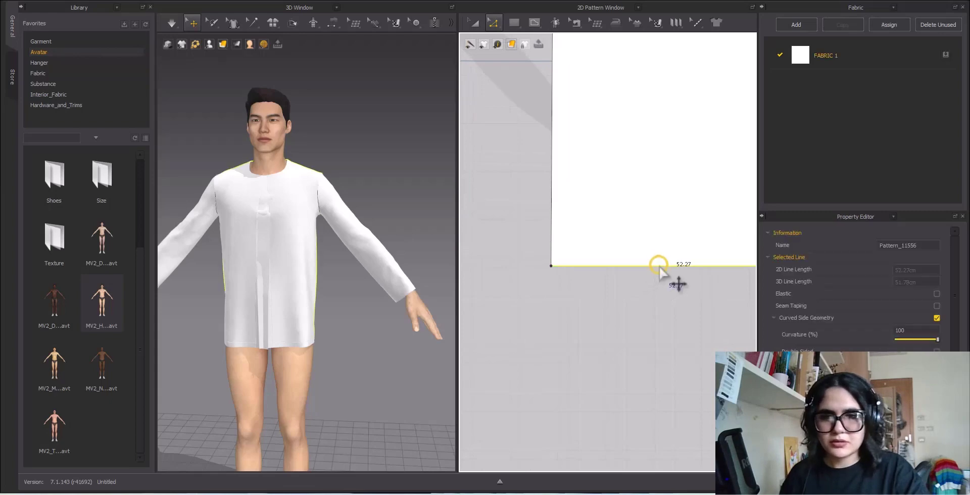
{"action": "scroll", "coordinate": [662, 274], "scroll_direction": "down", "scroll_amount": 2}
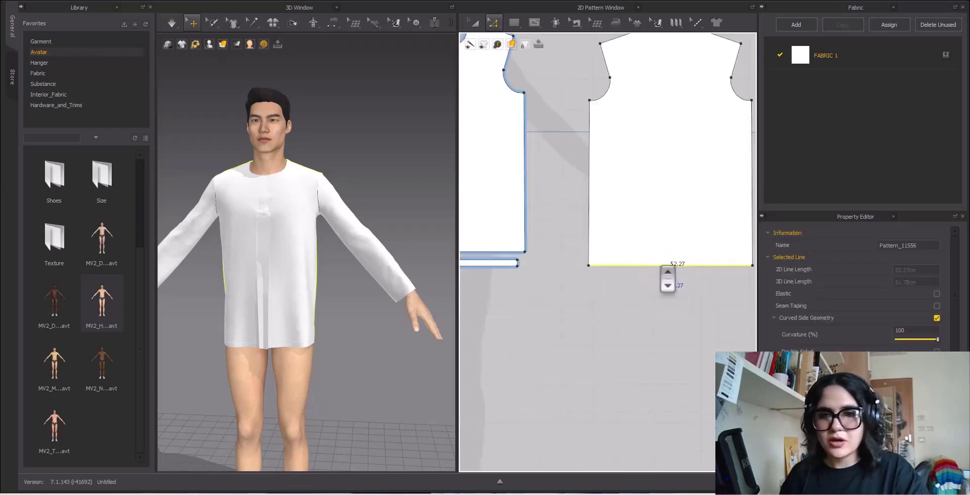
{"action": "right_click", "coordinate": [661, 266]}
{"action": "left_click", "coordinate": [710, 350]}
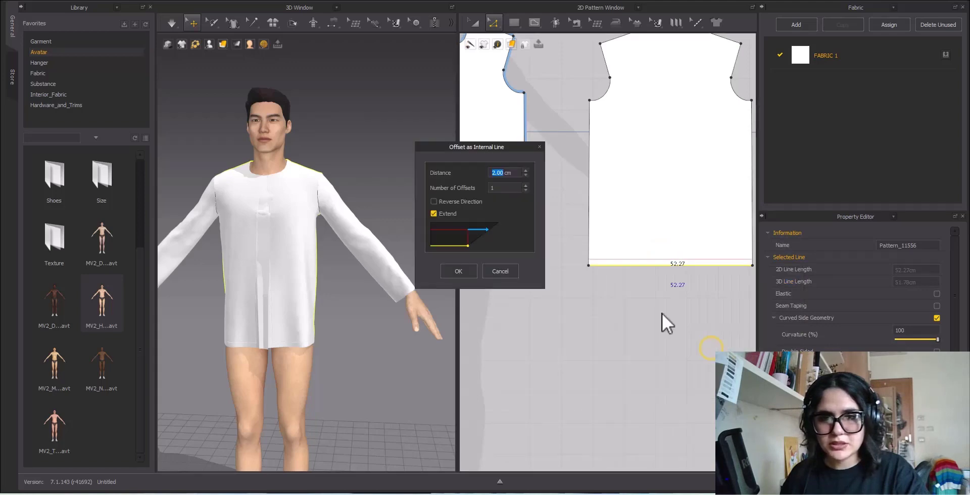
{"action": "left_click", "coordinate": [458, 271]}
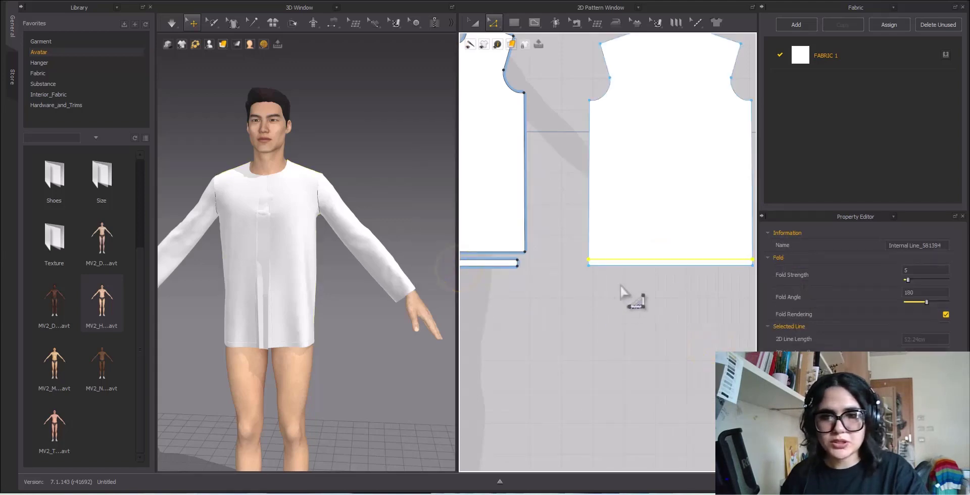
Cut the back panel along the hem's internal line to separate a hem band.
{"action": "right_click", "coordinate": [637, 260]}
{"action": "left_click", "coordinate": [680, 341]}
{"action": "scroll", "coordinate": [614, 321], "scroll_direction": "down", "scroll_amount": 3}
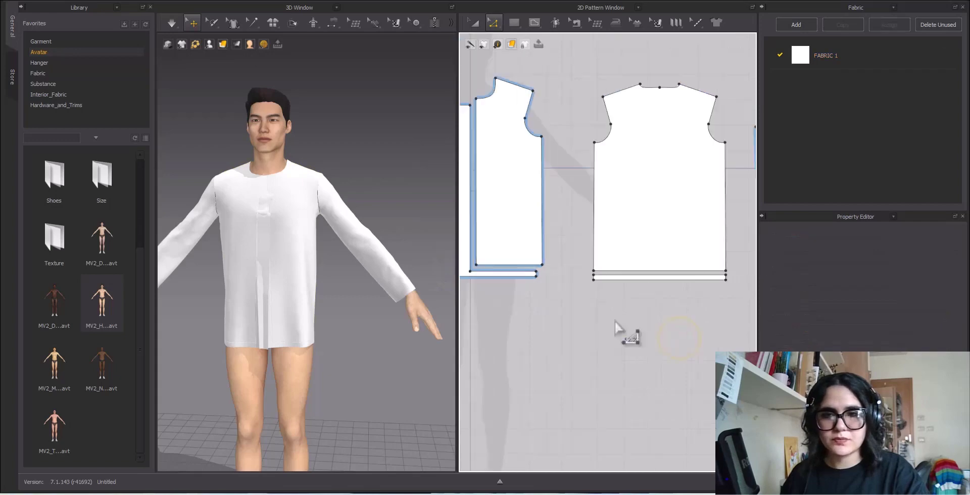
Simulate the garment and pull the two front panels apart so the jacket hangs open.
{"action": "scroll", "coordinate": [632, 208], "scroll_direction": "down", "scroll_amount": 3}
{"action": "left_click", "coordinate": [474, 23]}
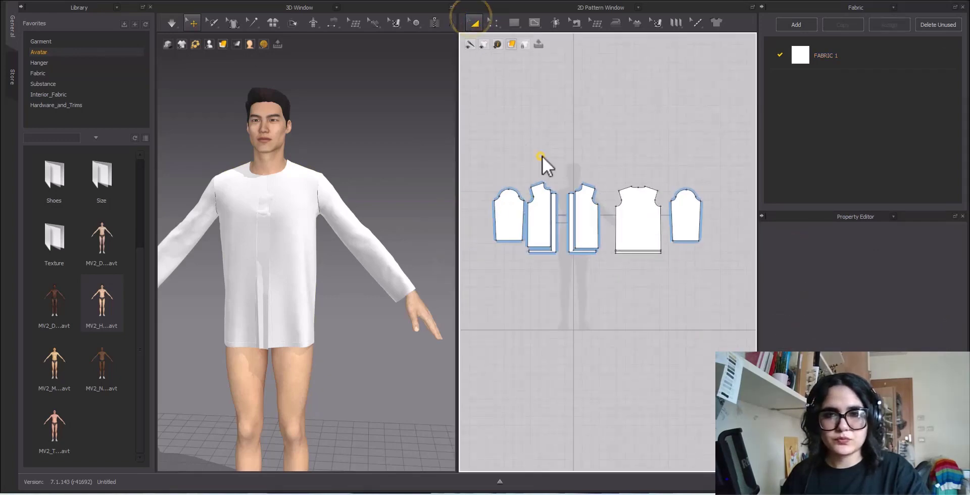
{"action": "scroll", "coordinate": [588, 151], "scroll_direction": "down", "scroll_amount": 2}
{"action": "right_click_drag", "start_coordinate": [604, 164], "coordinate": [584, 179]}
{"action": "scroll", "coordinate": [313, 280], "scroll_direction": "down", "scroll_amount": 2}
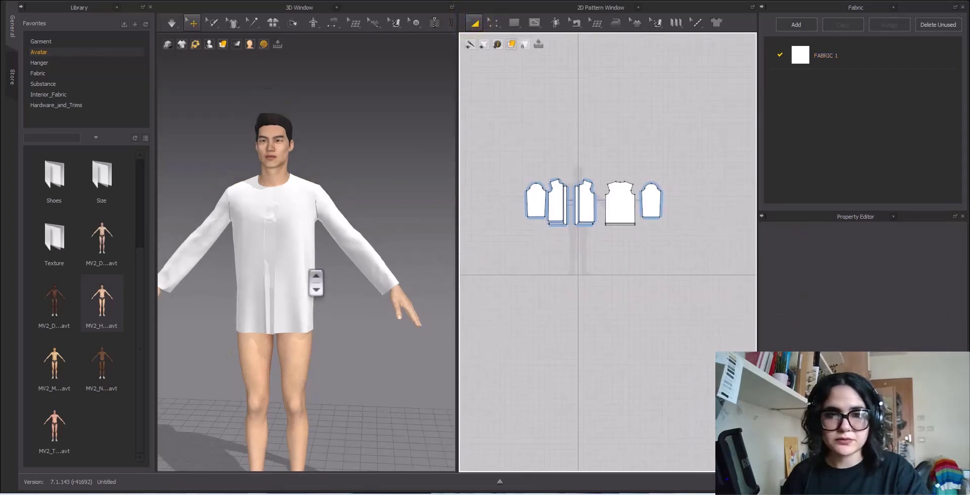
{"action": "key", "text": "space"}
{"action": "left_click_drag", "start_coordinate": [279, 280], "coordinate": [315, 304]}
{"action": "left_click_drag", "start_coordinate": [284, 202], "coordinate": [305, 198]}
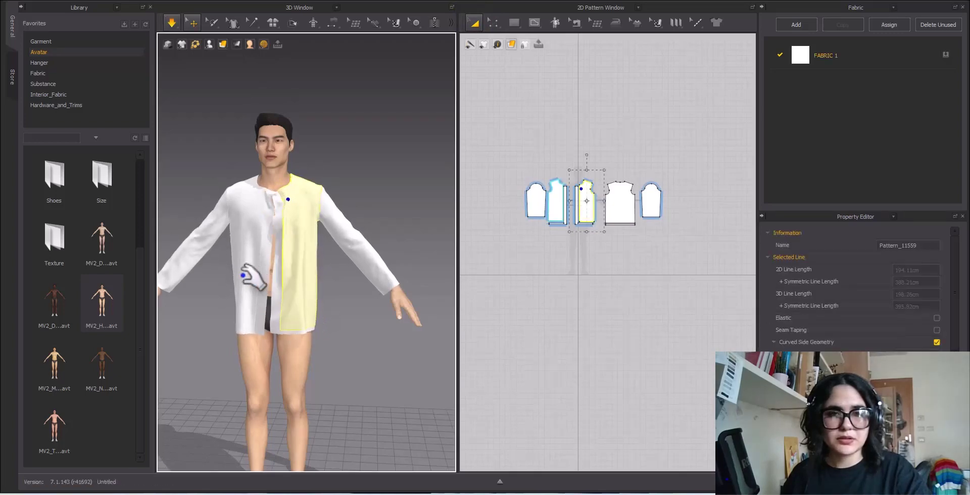
{"action": "left_click_drag", "start_coordinate": [244, 274], "coordinate": [226, 282]}
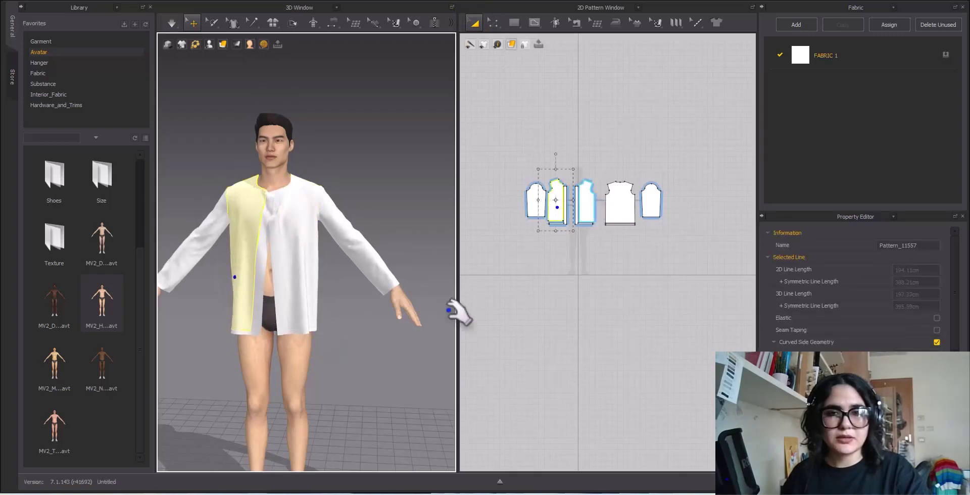
{"action": "scroll", "coordinate": [627, 247], "scroll_direction": "up", "scroll_amount": 4}
{"action": "left_click", "coordinate": [569, 119]}
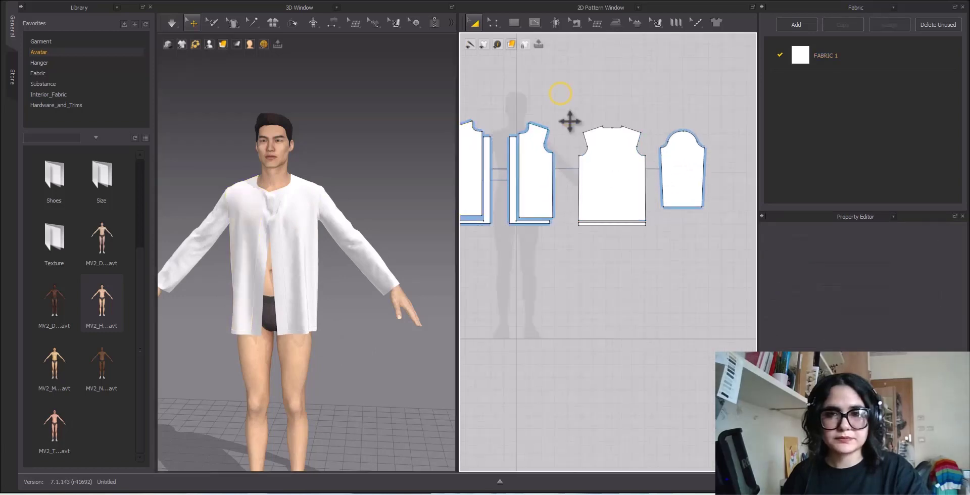
{"action": "scroll", "coordinate": [602, 169], "scroll_direction": "down", "scroll_amount": 4}
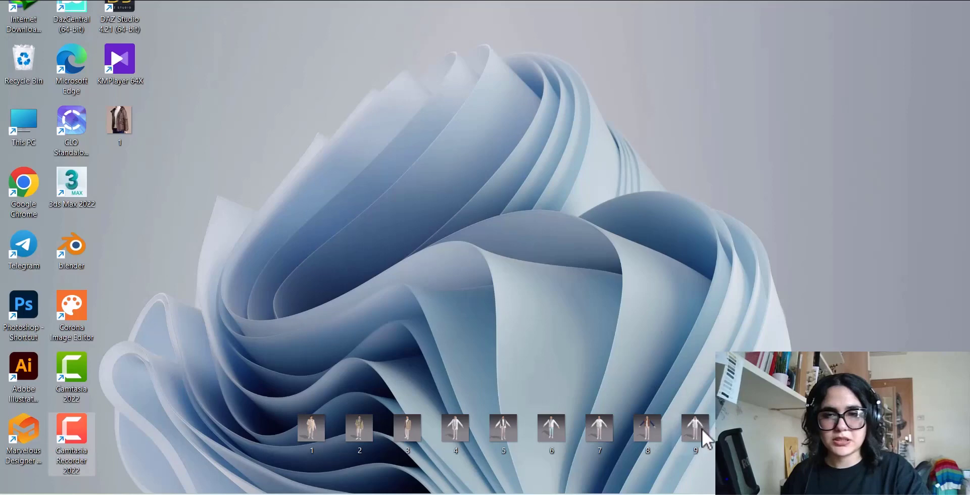
Open the reference image 9.png in the Photos viewer and examine the jacket's sleeves, hem and front.
{"action": "double_click", "coordinate": [701, 429]}
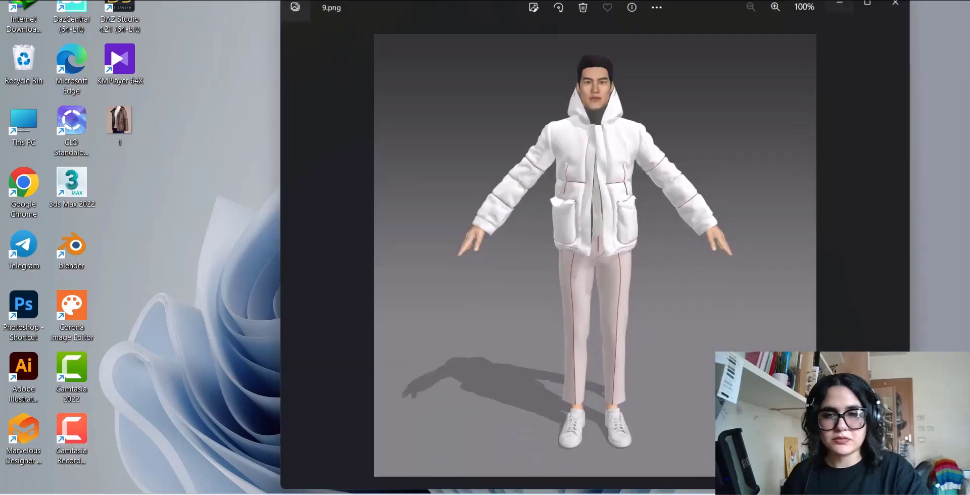
{"action": "scroll", "coordinate": [622, 217], "scroll_direction": "up", "scroll_amount": 5}
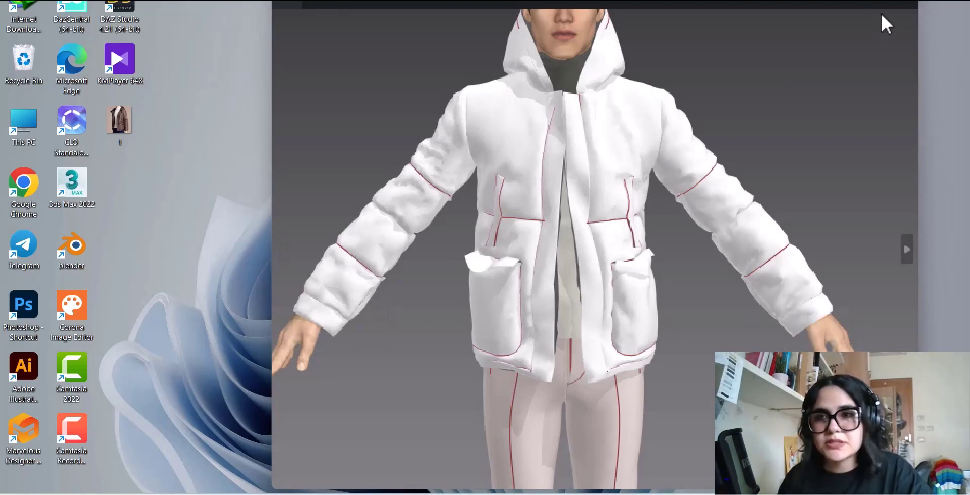
{"action": "left_click", "coordinate": [853, 5]}
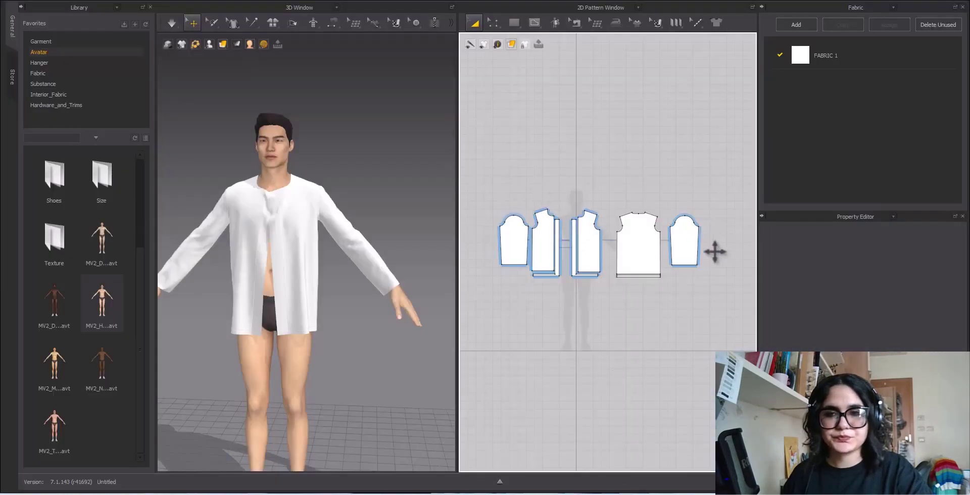
Try offsetting the sleeve's wrist edge as an internal line at 5 cm, and undo the offset.
{"action": "scroll", "coordinate": [715, 251], "scroll_direction": "up", "scroll_amount": 2}
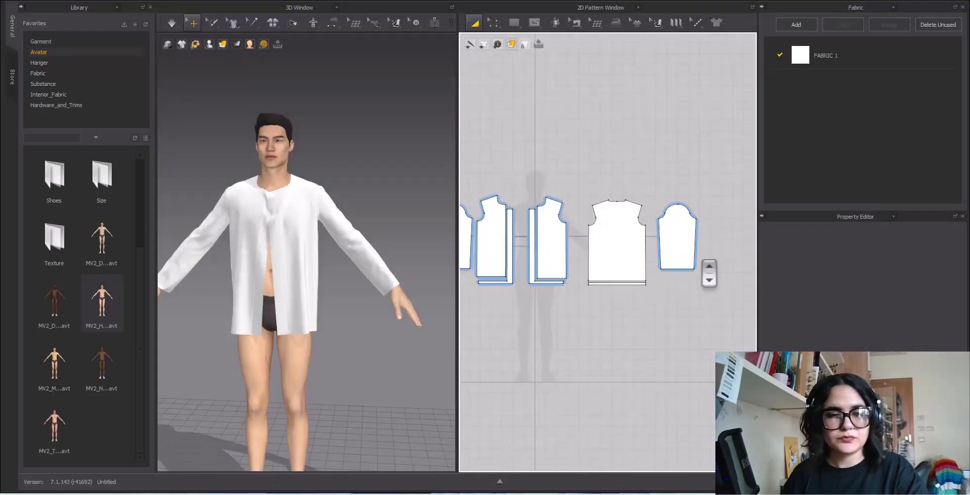
{"action": "key", "text": "z"}
{"action": "left_click", "coordinate": [672, 267]}
{"action": "right_click", "coordinate": [674, 272]}
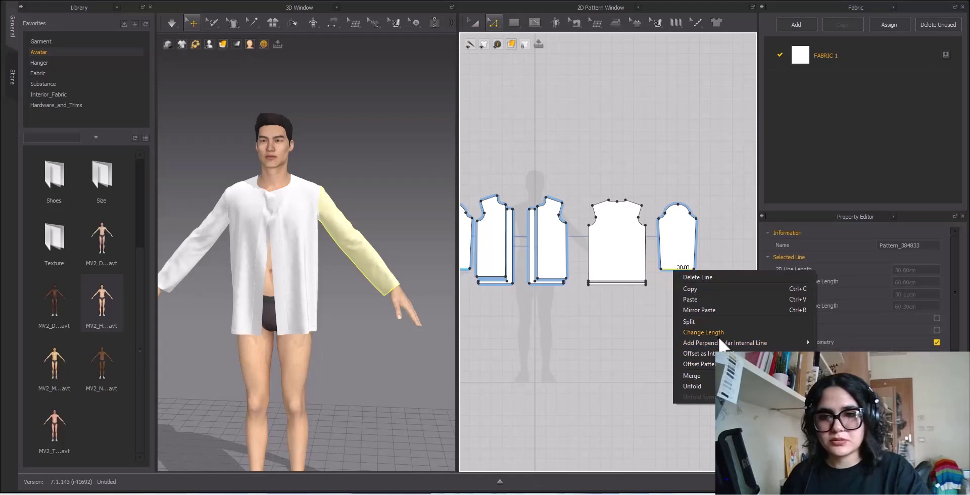
{"action": "left_click", "coordinate": [700, 353]}
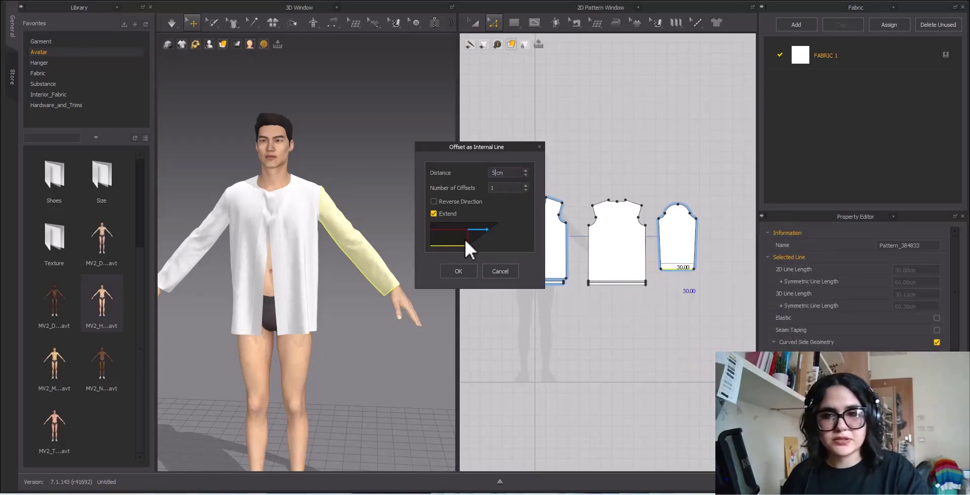
{"action": "left_click", "coordinate": [448, 273]}
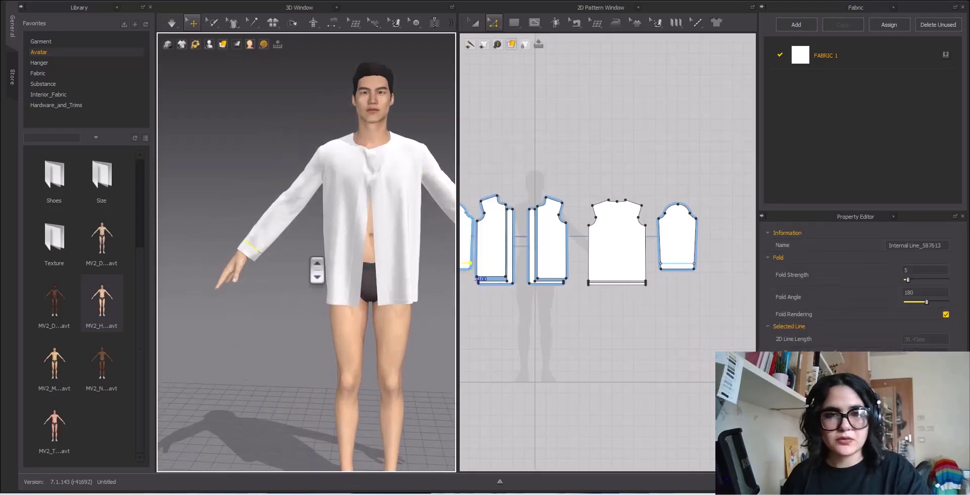
{"action": "key", "text": "ctrl+z"}
{"action": "scroll", "coordinate": [258, 273], "scroll_direction": "up", "scroll_amount": 2}
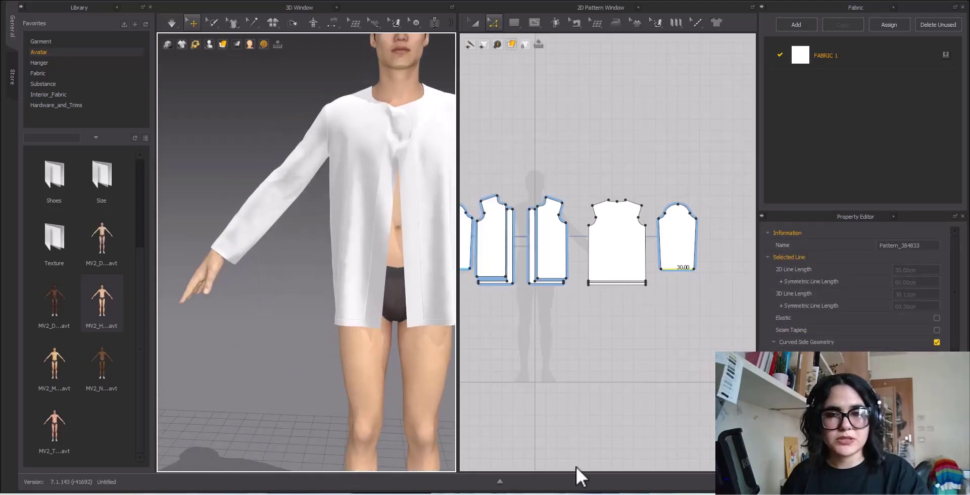
Check the sleeves in the reference image 9.png and lengthen the sleeve by moving its wrist edge outward.
{"action": "mouse_move", "coordinate": [602, 494]}
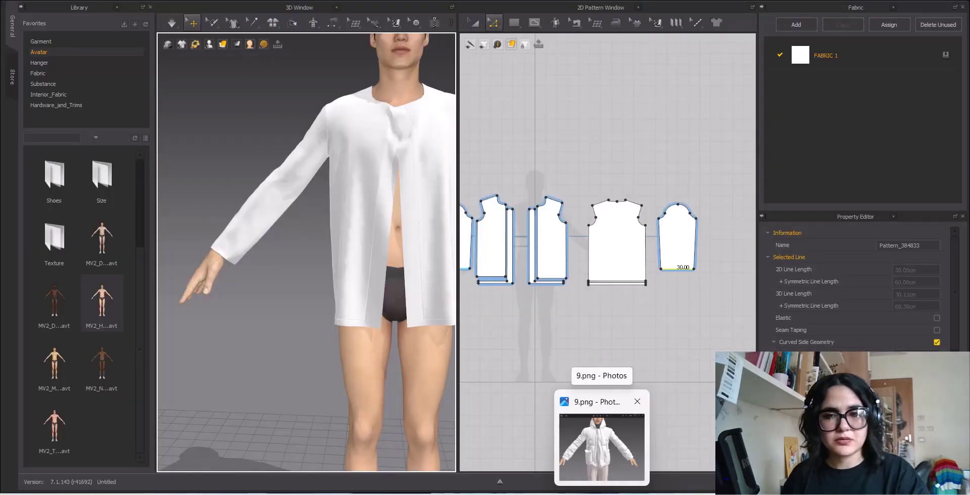
{"action": "left_click", "coordinate": [601, 444]}
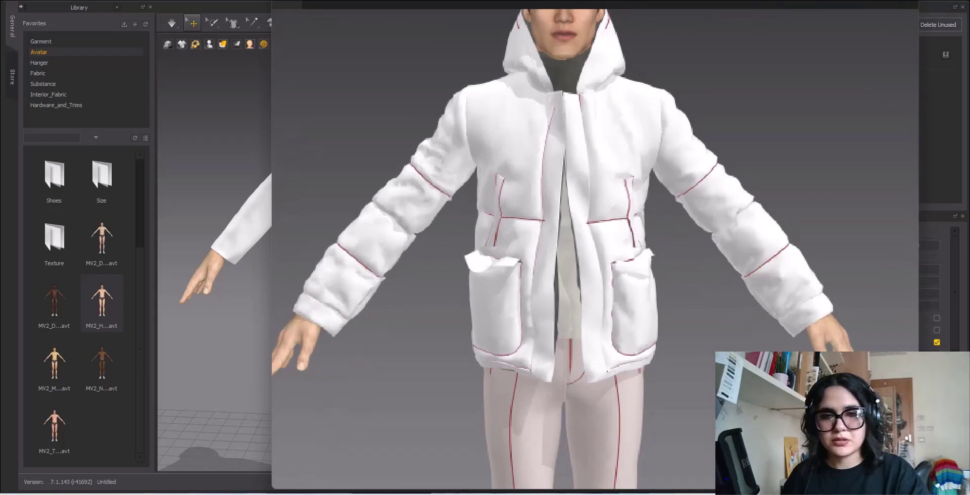
{"action": "left_click", "coordinate": [602, 494]}
{"action": "scroll", "coordinate": [678, 289], "scroll_direction": "up", "scroll_amount": 4}
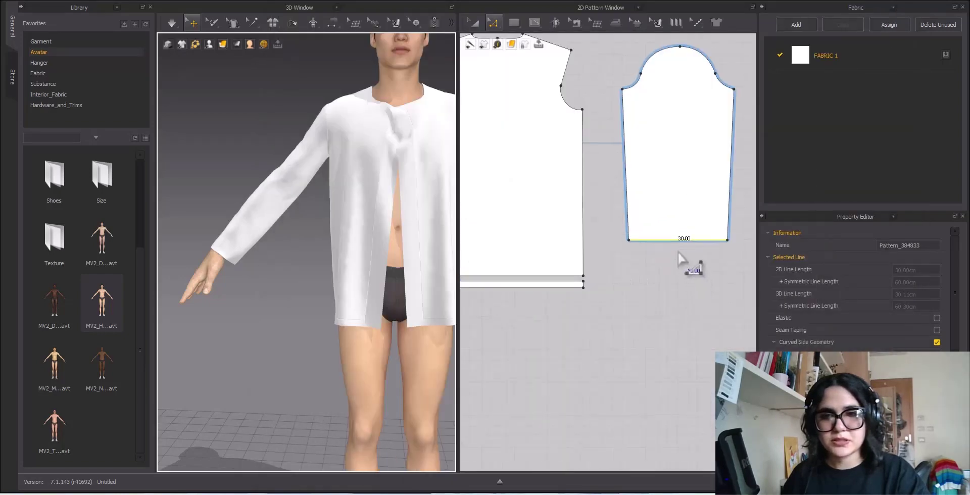
{"action": "left_click_drag", "start_coordinate": [680, 241], "coordinate": [680, 246]}
{"action": "key", "text": "Return"}
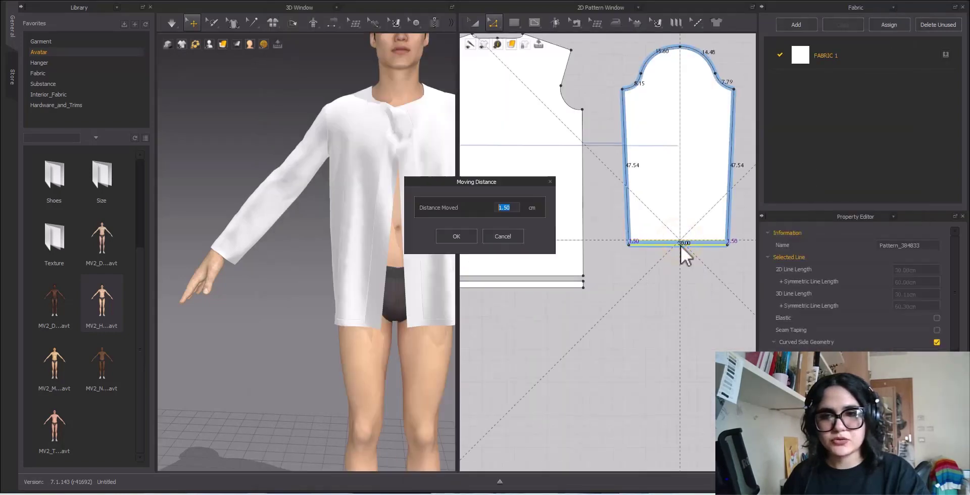
{"action": "type", "text": "4"}
{"action": "left_click", "coordinate": [451, 235]}
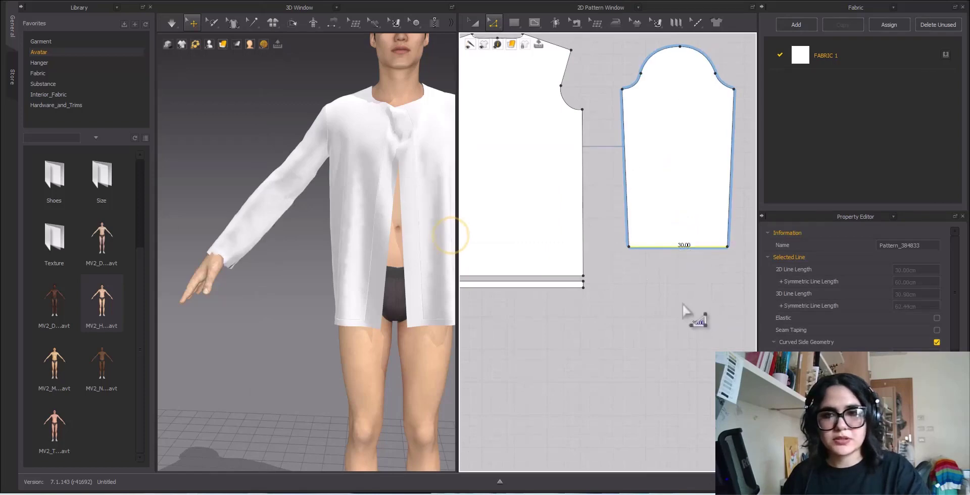
{"action": "left_click", "coordinate": [682, 303]}
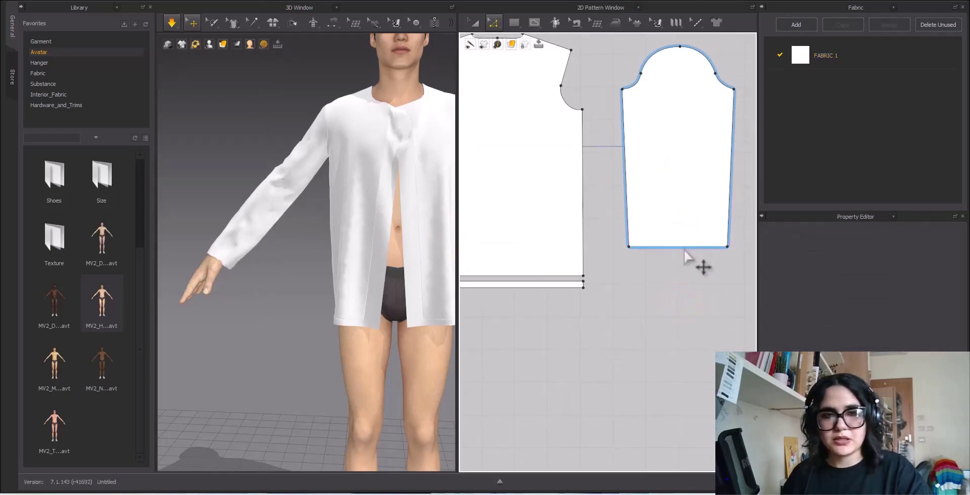
Offset the lengthened sleeve's wrist edge as one internal line at a distance of 5 cm.
{"action": "right_click", "coordinate": [686, 246]}
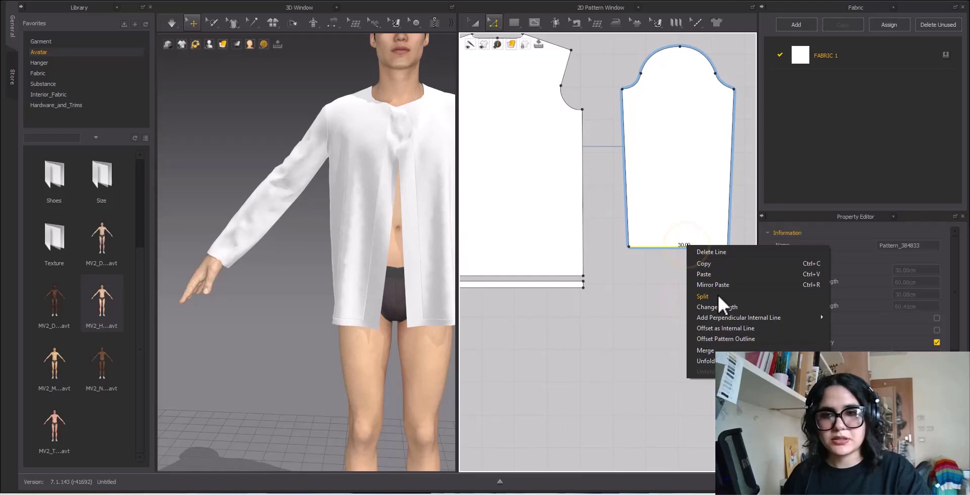
{"action": "left_click", "coordinate": [747, 328]}
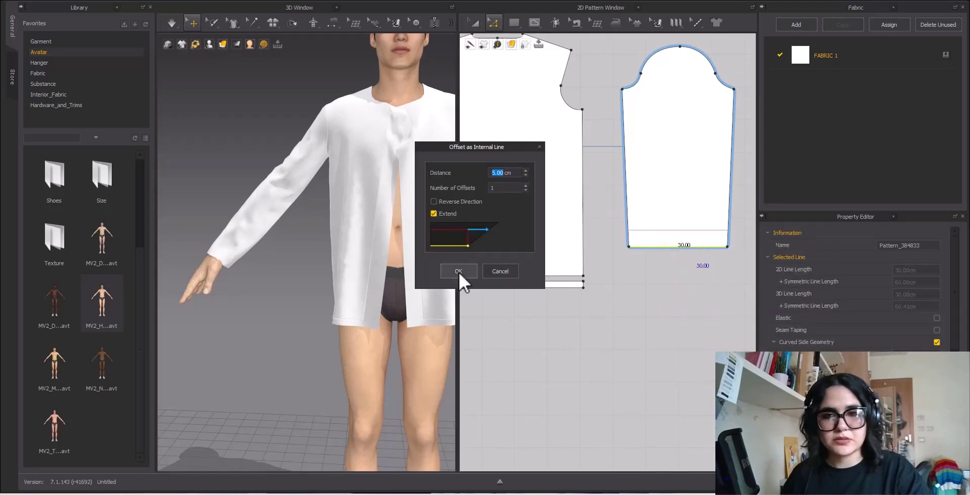
{"action": "left_click", "coordinate": [459, 272]}
Cut and sew the sleeve along its internal line, and move the separated cuff slightly below the sleeve.
{"action": "right_click", "coordinate": [655, 230]}
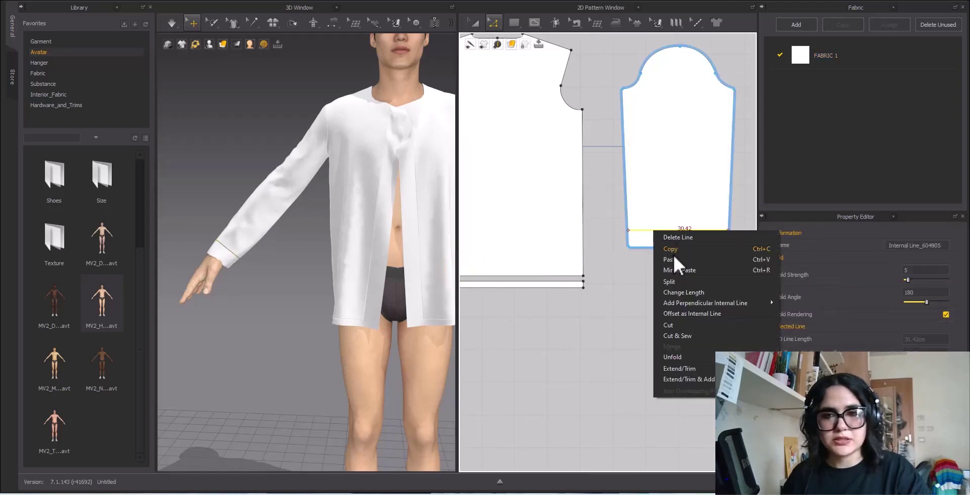
{"action": "left_click", "coordinate": [693, 335]}
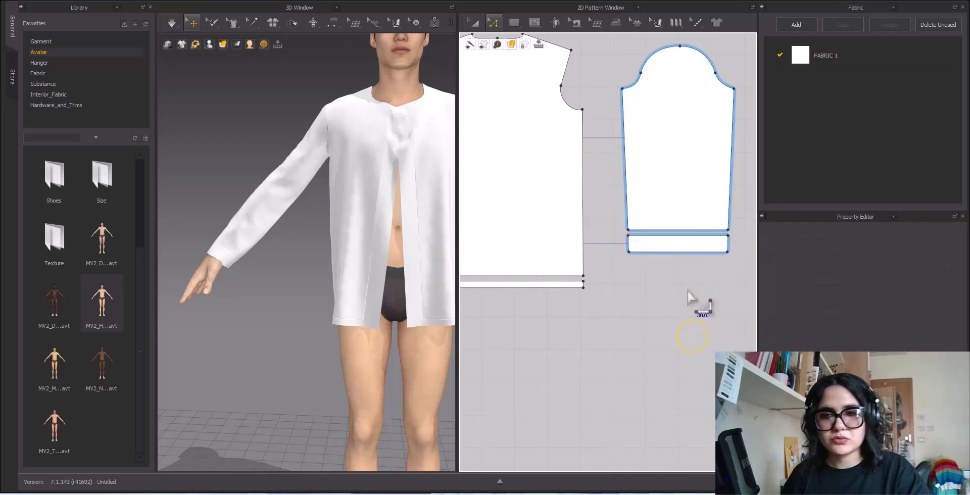
{"action": "left_click", "coordinate": [475, 21]}
{"action": "left_click_drag", "start_coordinate": [682, 243], "coordinate": [682, 258]}
{"action": "left_click", "coordinate": [676, 320]}
{"action": "scroll", "coordinate": [650, 321], "scroll_direction": "down", "scroll_amount": 5}
{"action": "scroll", "coordinate": [643, 328], "scroll_direction": "down", "scroll_amount": 5}
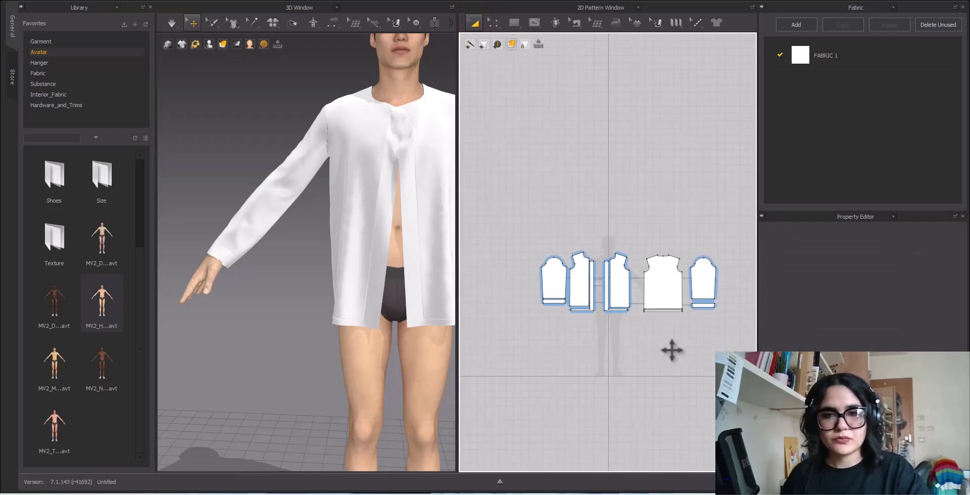
Check the sleeve seams in the reference image and offset the sleeve's lower edge as three internal lines spaced 12 cm apart.
{"action": "scroll", "coordinate": [712, 303], "scroll_direction": "up", "scroll_amount": 5}
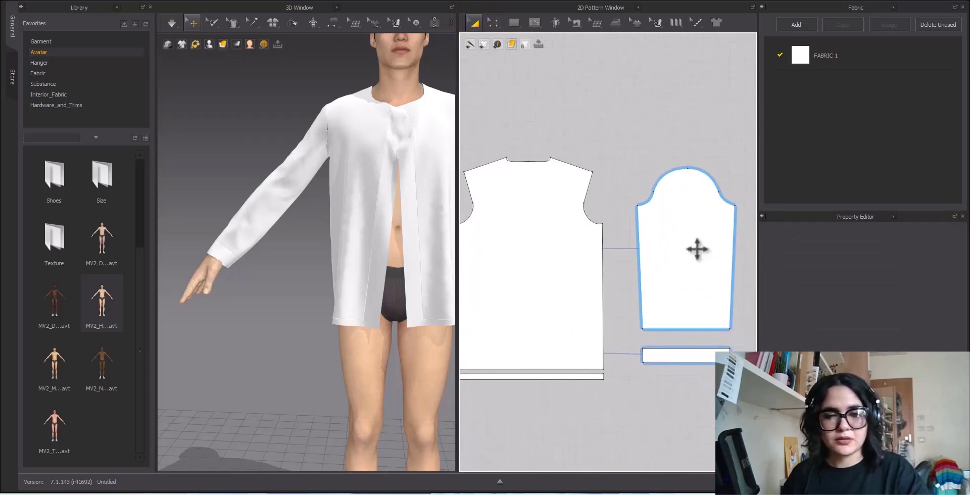
{"action": "key", "text": "z"}
{"action": "left_click", "coordinate": [692, 329]}
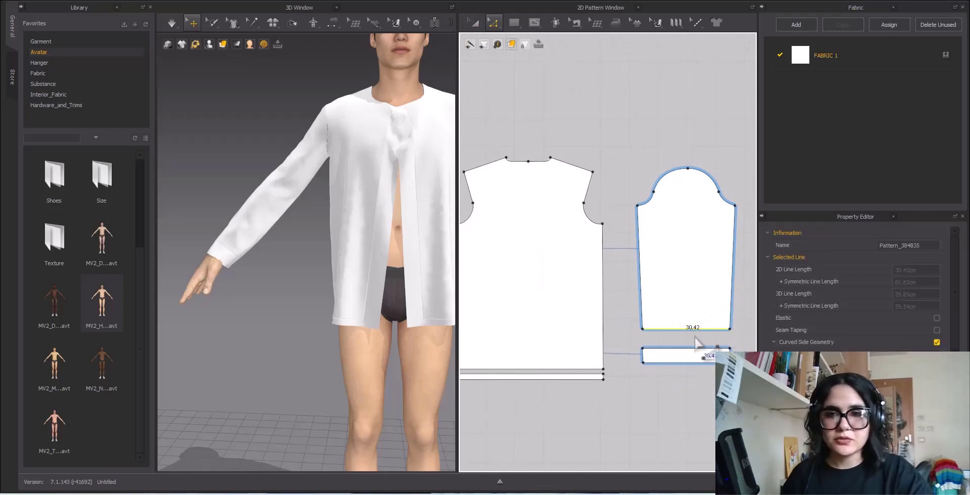
{"action": "scroll", "coordinate": [663, 326], "scroll_direction": "down", "scroll_amount": 2}
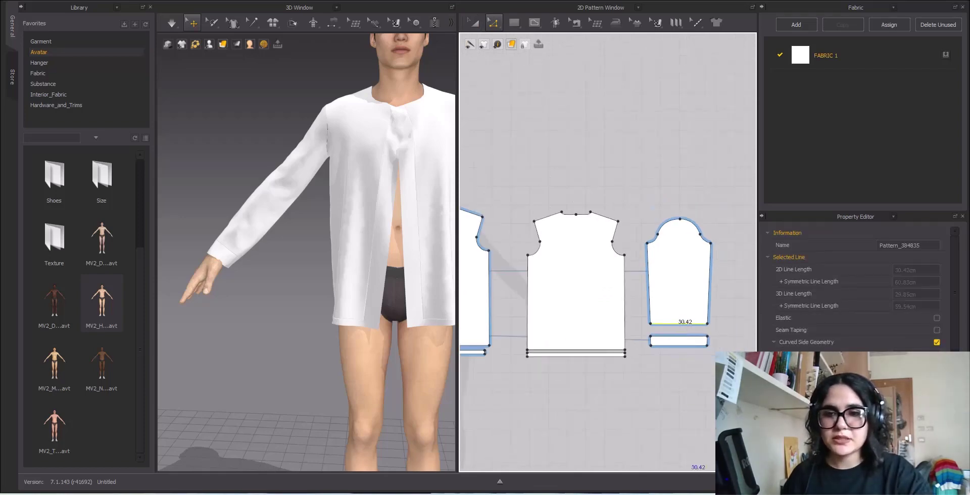
{"action": "mouse_move", "coordinate": [601, 493]}
{"action": "left_click", "coordinate": [601, 444]}
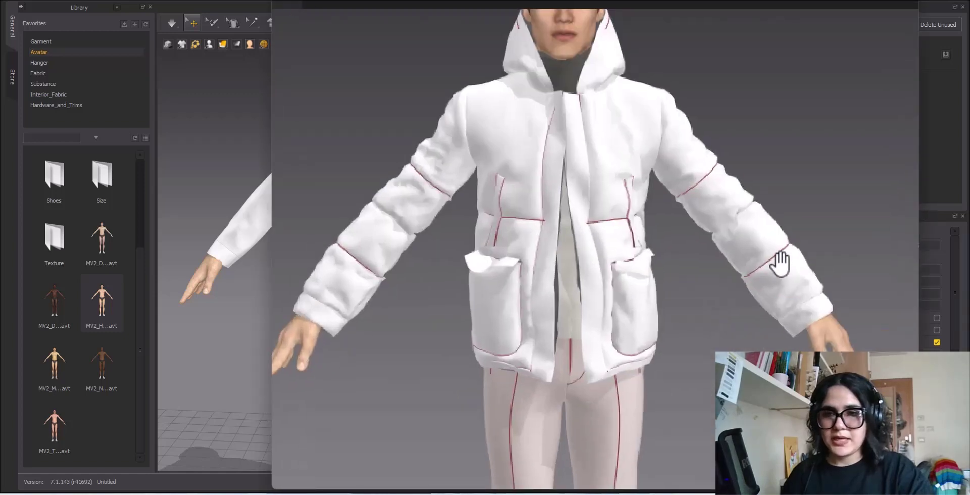
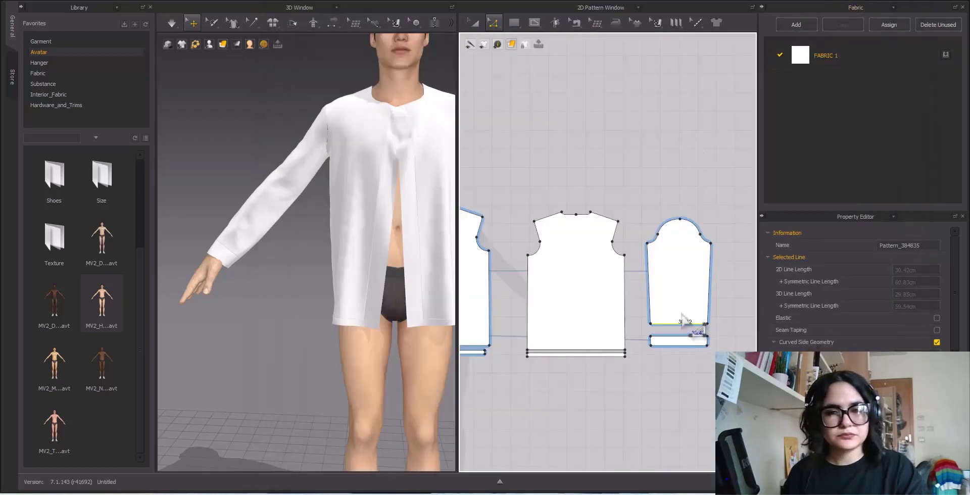
{"action": "right_click", "coordinate": [669, 328]}
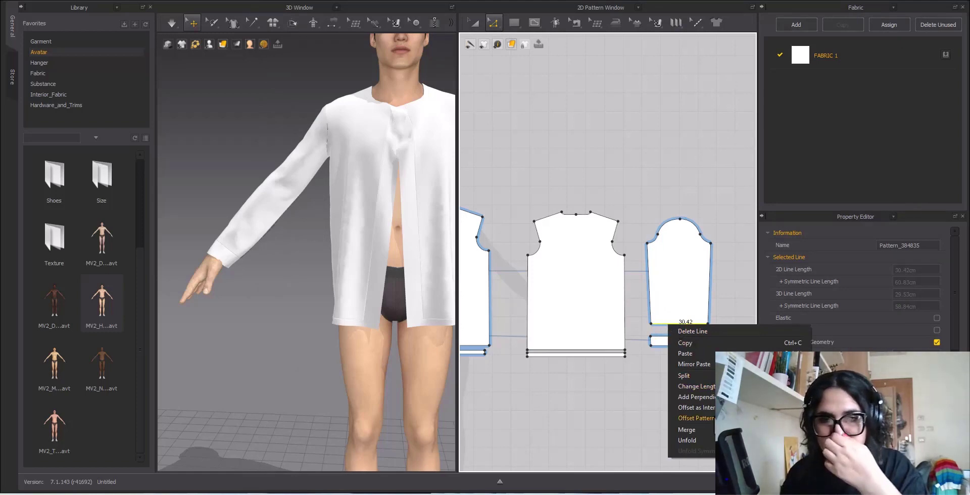
{"action": "left_click", "coordinate": [707, 408]}
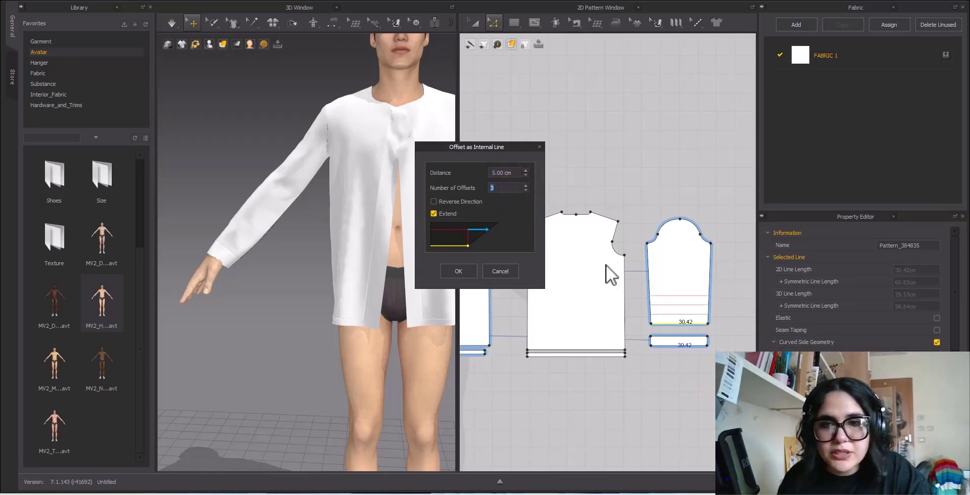
{"action": "left_click", "coordinate": [526, 169]}
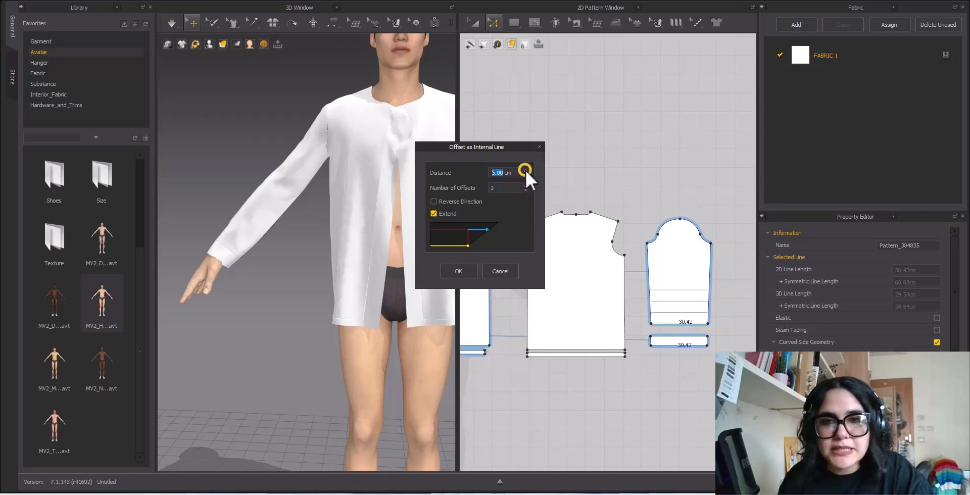
{"action": "left_click", "coordinate": [525, 170]}
{"action": "left_click", "coordinate": [525, 170]}
{"action": "left_click", "coordinate": [525, 171]}
{"action": "left_click", "coordinate": [525, 171]}
{"action": "left_click", "coordinate": [525, 171]}
{"action": "left_click", "coordinate": [526, 171]}
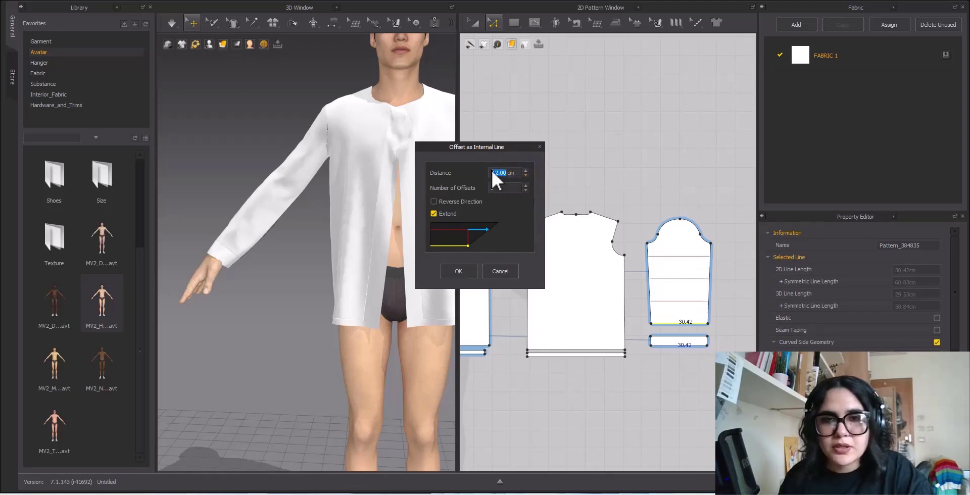
{"action": "left_click", "coordinate": [455, 272]}
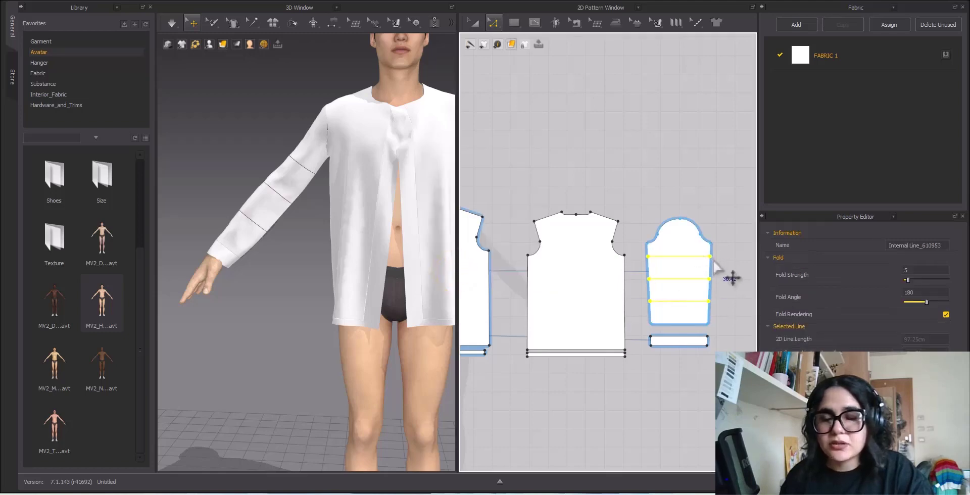
Split the front panel's side edge into two lines, with the first line 12 cm long below the armhole.
{"action": "scroll", "coordinate": [730, 312], "scroll_direction": "down", "scroll_amount": 5}
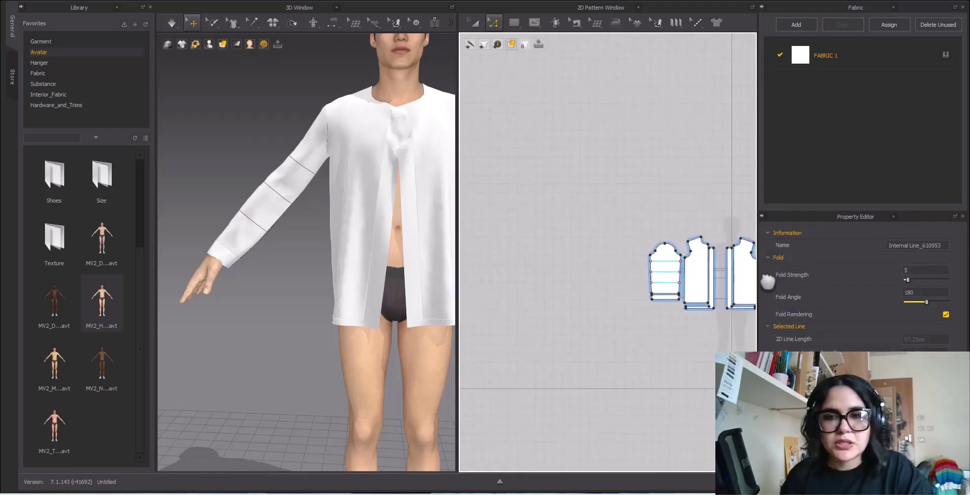
{"action": "scroll", "coordinate": [631, 258], "scroll_direction": "up", "scroll_amount": 3}
{"action": "scroll", "coordinate": [630, 249], "scroll_direction": "down", "scroll_amount": 2}
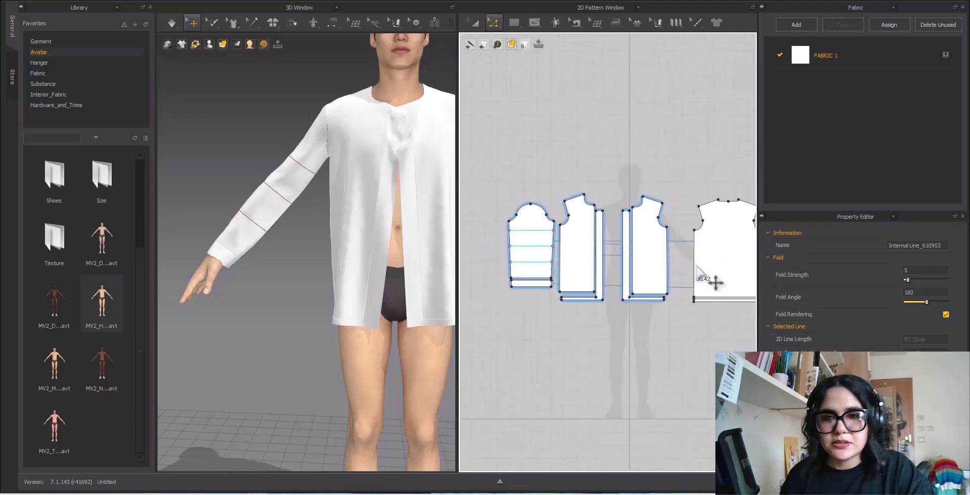
{"action": "scroll", "coordinate": [578, 281], "scroll_direction": "up", "scroll_amount": 3}
{"action": "key", "text": "x"}
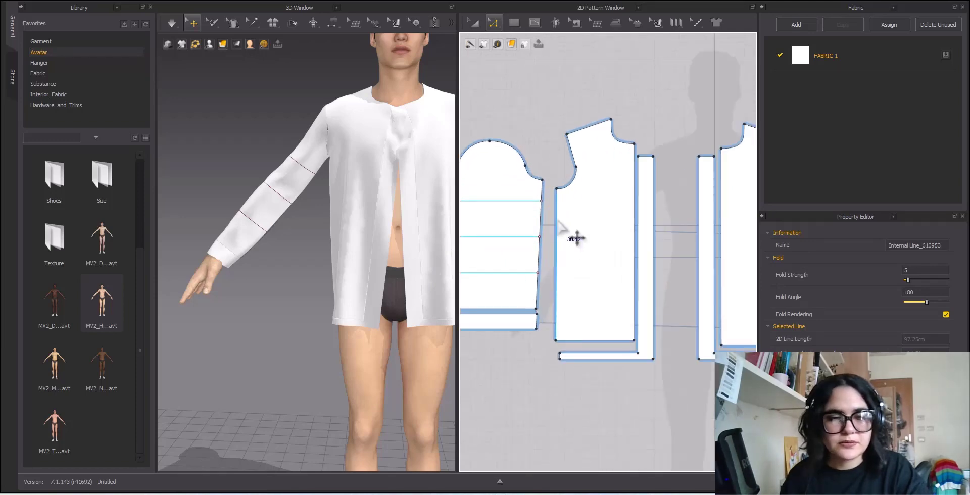
{"action": "scroll", "coordinate": [570, 232], "scroll_direction": "up", "scroll_amount": 3}
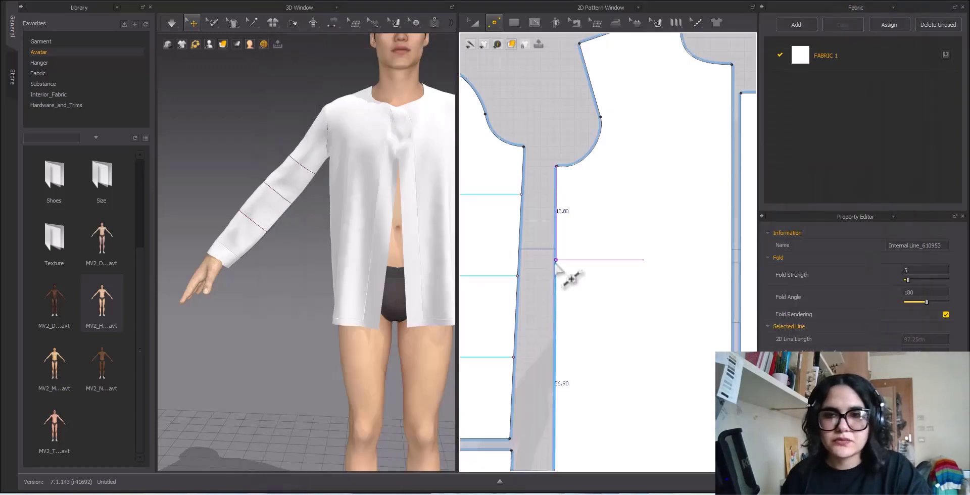
{"action": "left_click", "coordinate": [555, 260]}
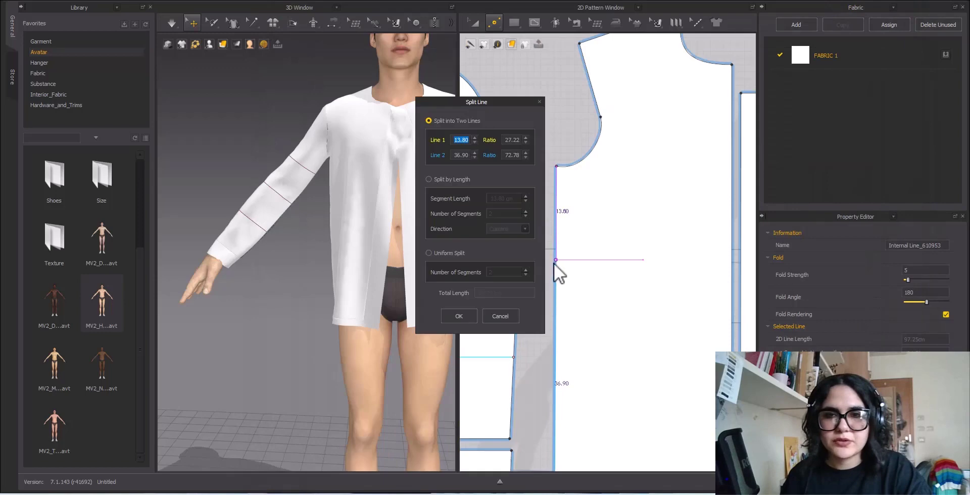
{"action": "left_click", "coordinate": [428, 253]}
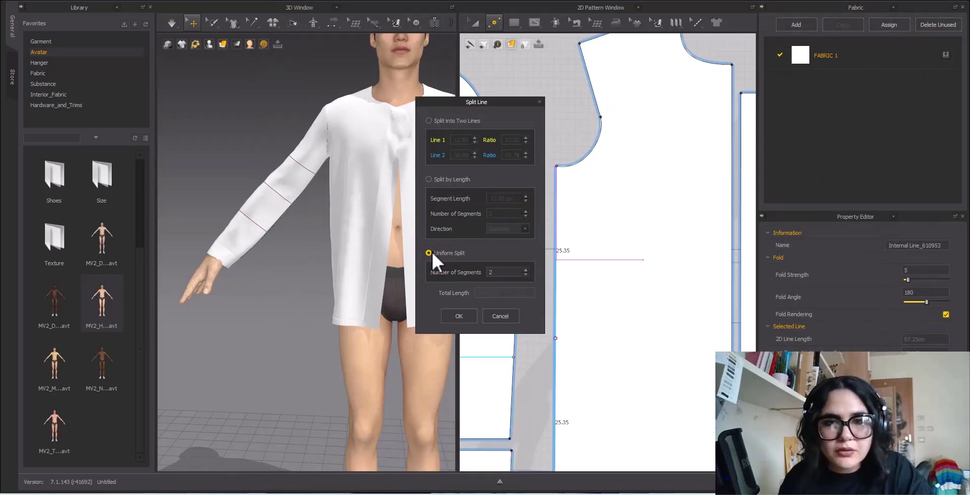
{"action": "left_click", "coordinate": [428, 121]}
{"action": "left_click_drag", "start_coordinate": [471, 141], "coordinate": [424, 141]}
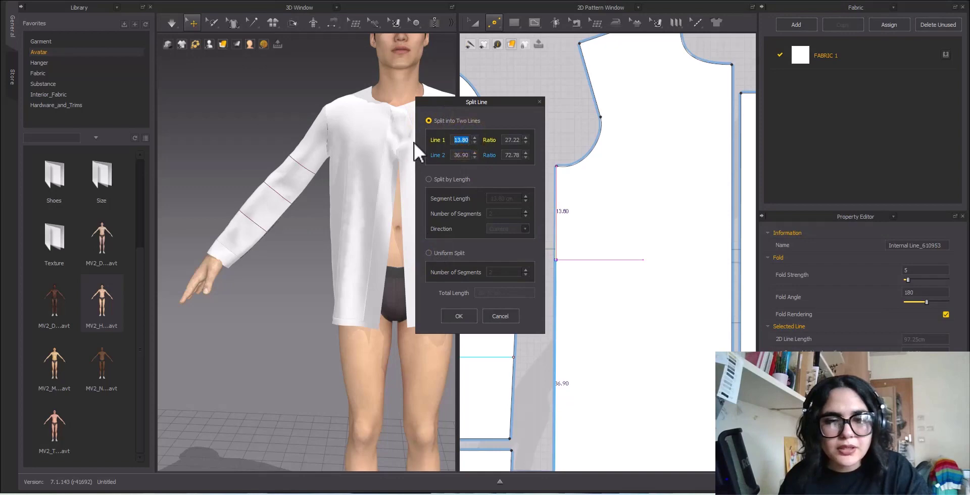
{"action": "type", "text": "12"}
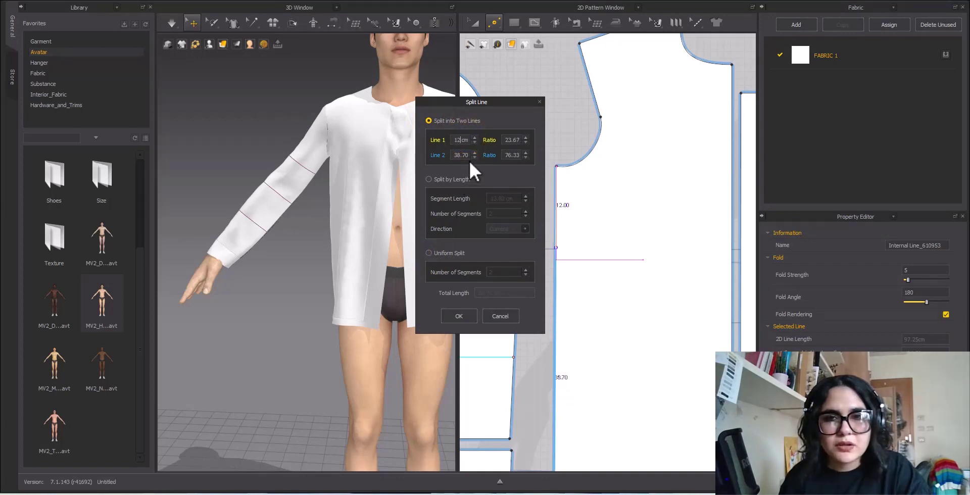
{"action": "left_click", "coordinate": [457, 317]}
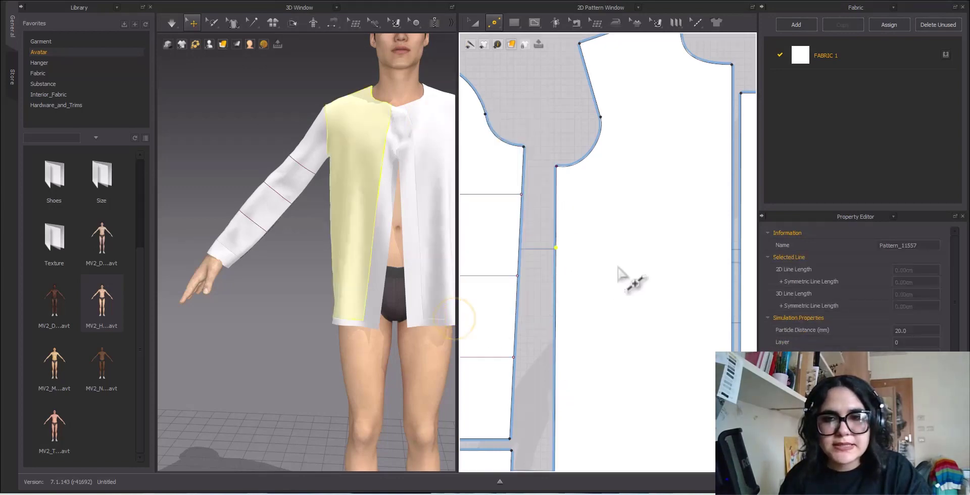
Draw a straight horizontal internal line across the front panel, from the 12 cm split point to the centre front edge.
{"action": "scroll", "coordinate": [526, 252], "scroll_direction": "down", "scroll_amount": 2}
{"action": "key", "text": "g"}
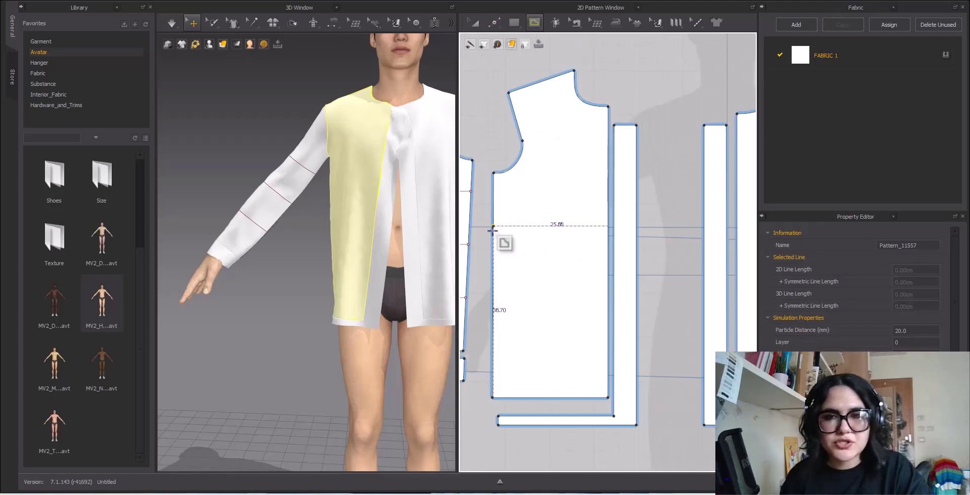
{"action": "scroll", "coordinate": [608, 225], "scroll_direction": "up", "scroll_amount": 4}
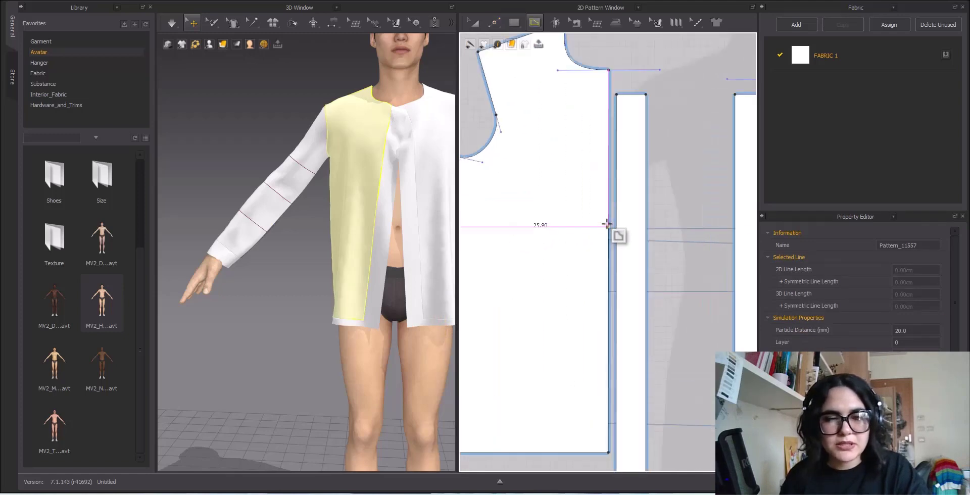
{"action": "left_click", "coordinate": [610, 228]}
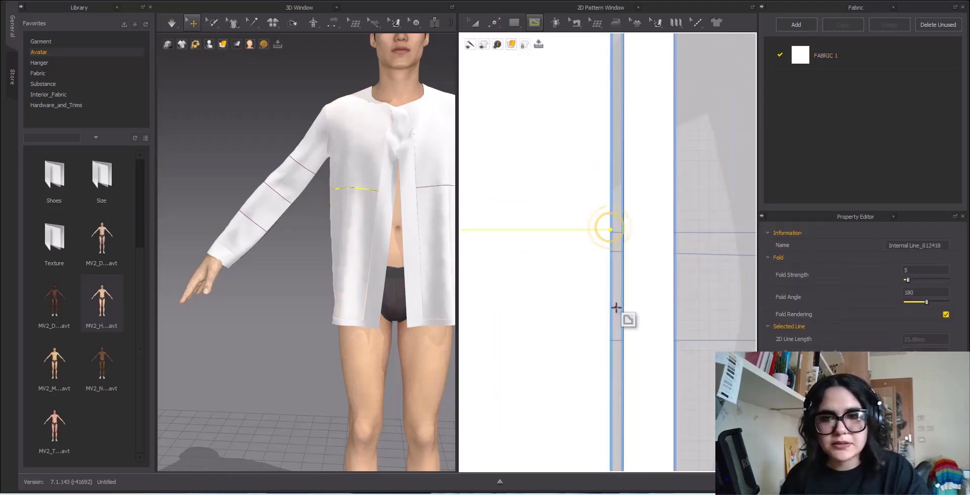
{"action": "scroll", "coordinate": [612, 258], "scroll_direction": "down", "scroll_amount": 1}
{"action": "scroll", "coordinate": [609, 243], "scroll_direction": "down", "scroll_amount": 1}
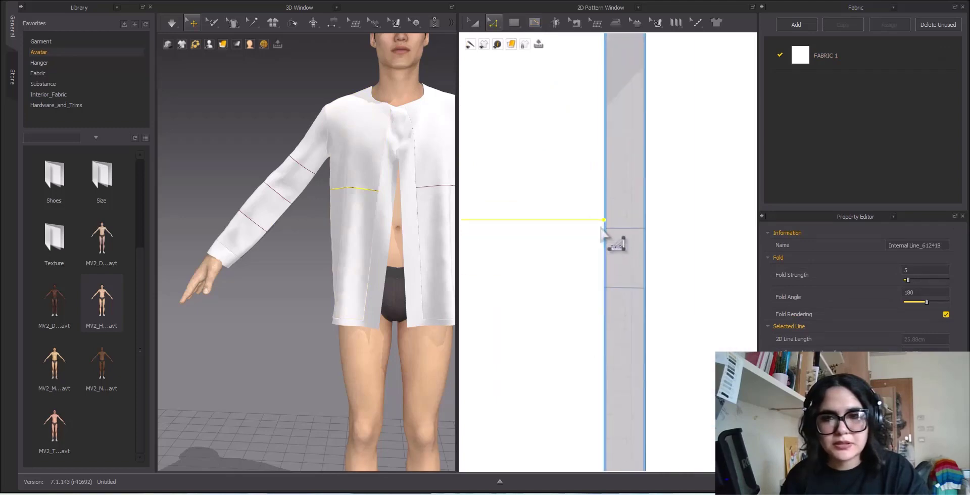
{"action": "scroll", "coordinate": [610, 227], "scroll_direction": "down", "scroll_amount": 5}
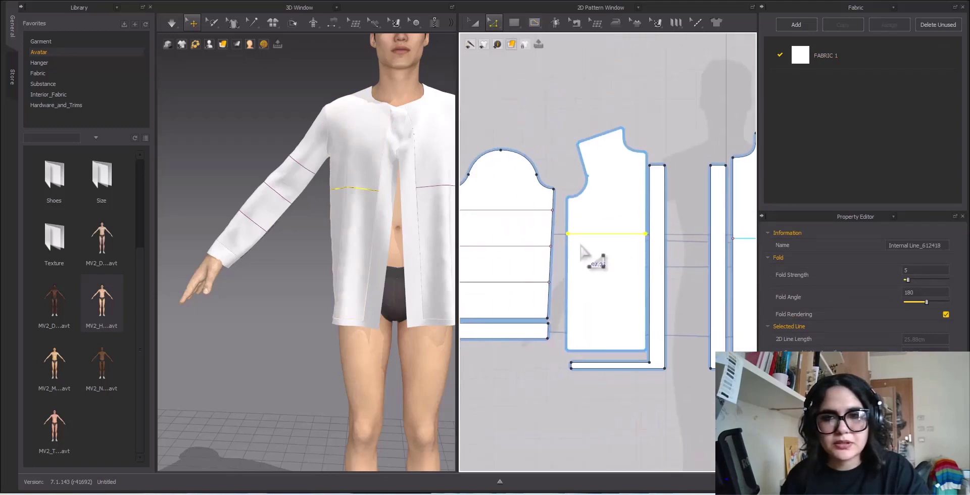
Split the back panel's side edge into two lines, with the first line 12 cm long below the armhole.
{"action": "scroll", "coordinate": [513, 253], "scroll_direction": "down", "scroll_amount": 2}
{"action": "scroll", "coordinate": [621, 253], "scroll_direction": "up", "scroll_amount": 8}
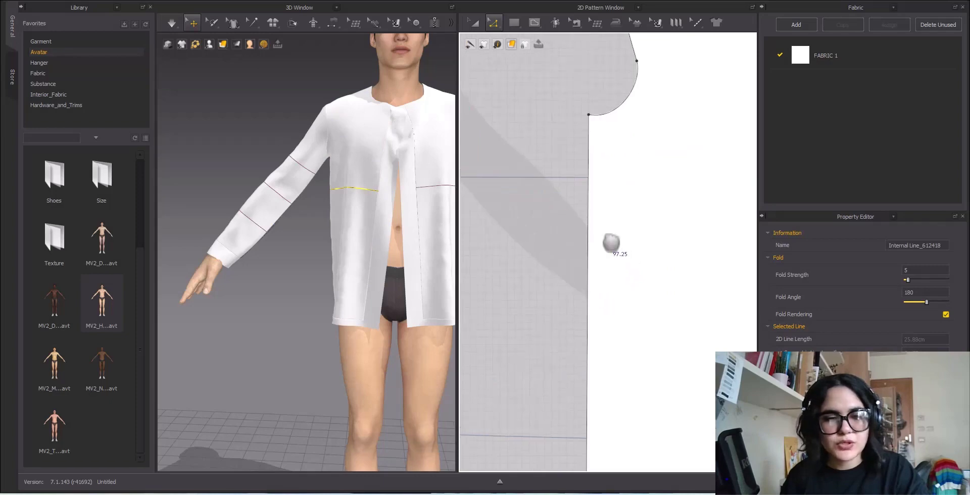
{"action": "key", "text": "x"}
{"action": "right_click", "coordinate": [588, 193]}
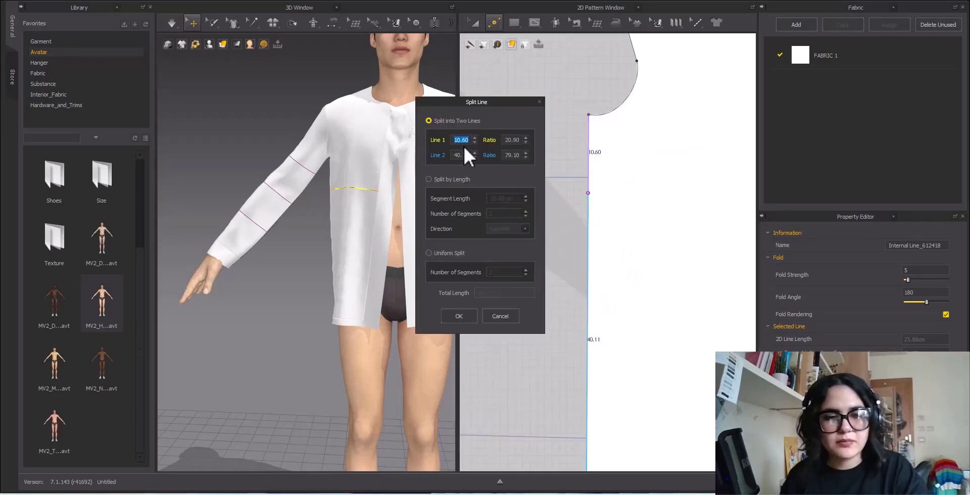
{"action": "type", "text": "12"}
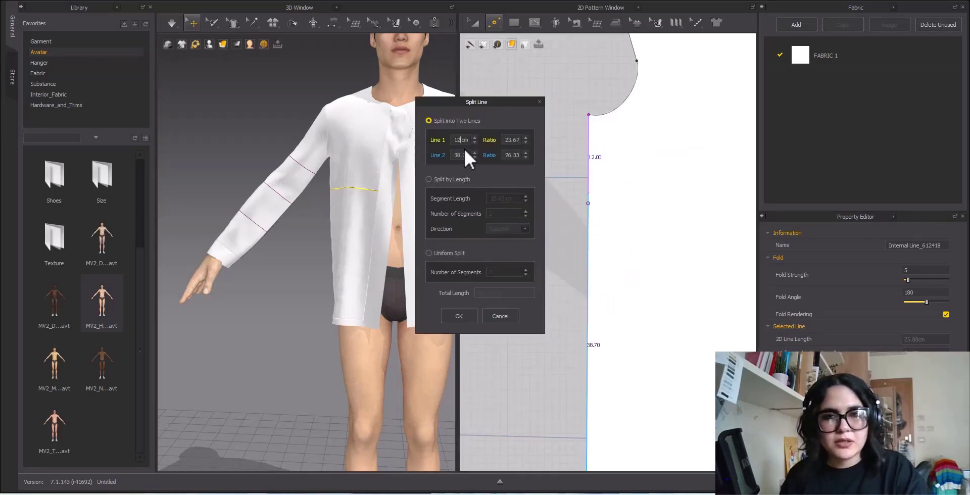
{"action": "left_click", "coordinate": [467, 317]}
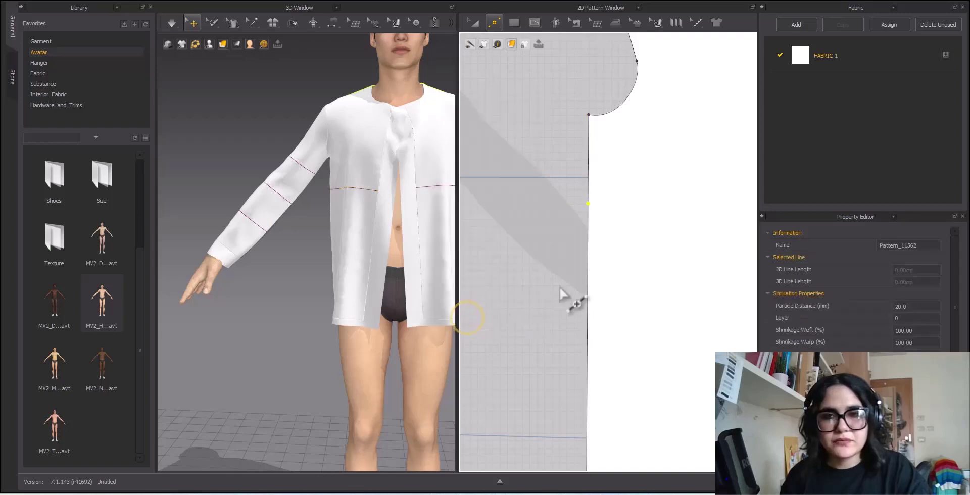
Draw a straight horizontal internal line across the back panel from its split point to the opposite side edge, and check its alignment at the side seam.
{"action": "right_click_drag", "start_coordinate": [396, 180], "coordinate": [369, 217]}
{"action": "middle_click_drag", "start_coordinate": [656, 217], "coordinate": [578, 213]}
{"action": "scroll", "coordinate": [495, 207], "scroll_direction": "down", "scroll_amount": 4}
{"action": "key", "text": "g"}
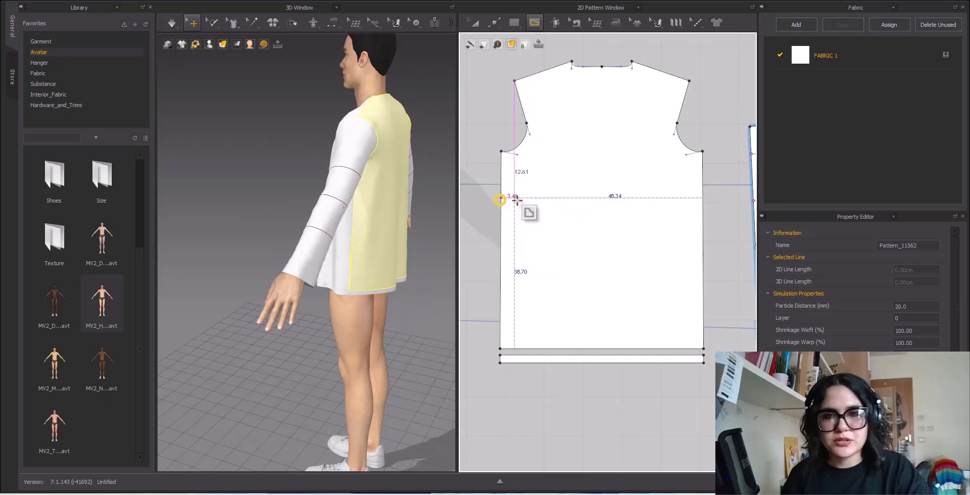
{"action": "left_click", "coordinate": [500, 198]}
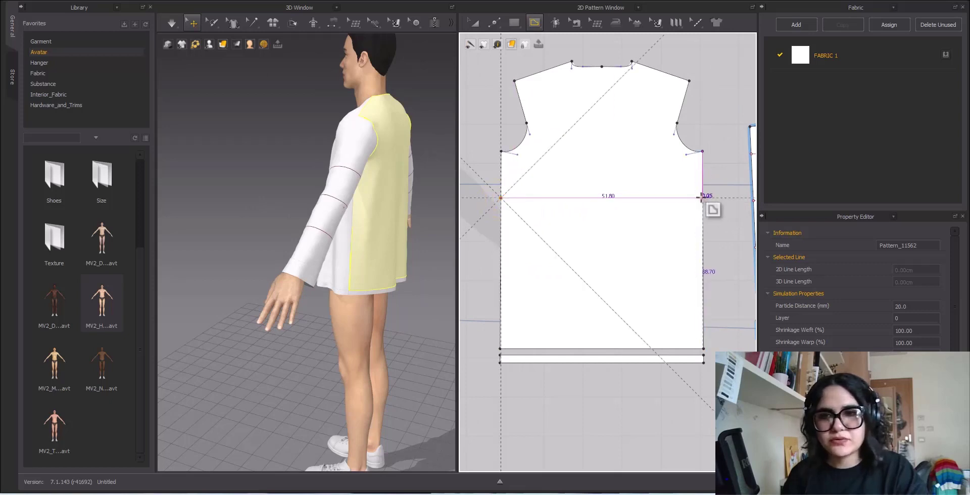
{"action": "left_click", "coordinate": [702, 197]}
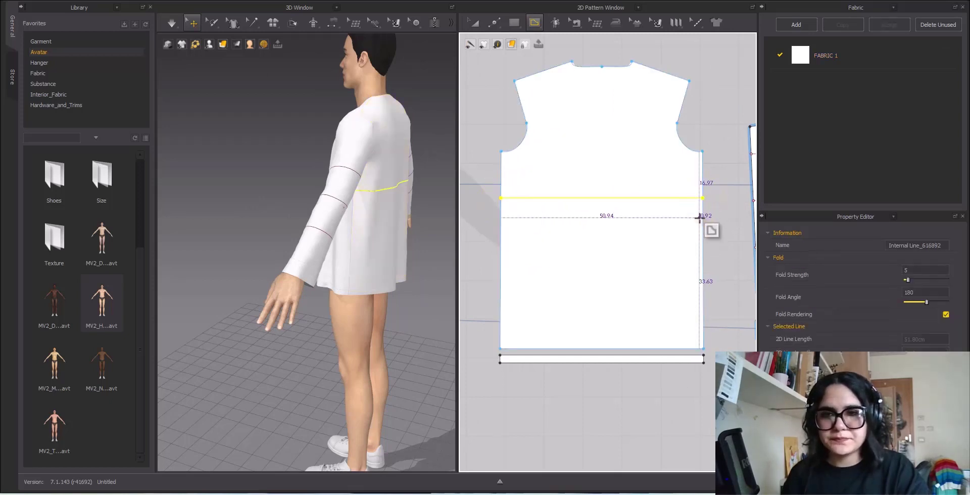
{"action": "left_click", "coordinate": [474, 22]}
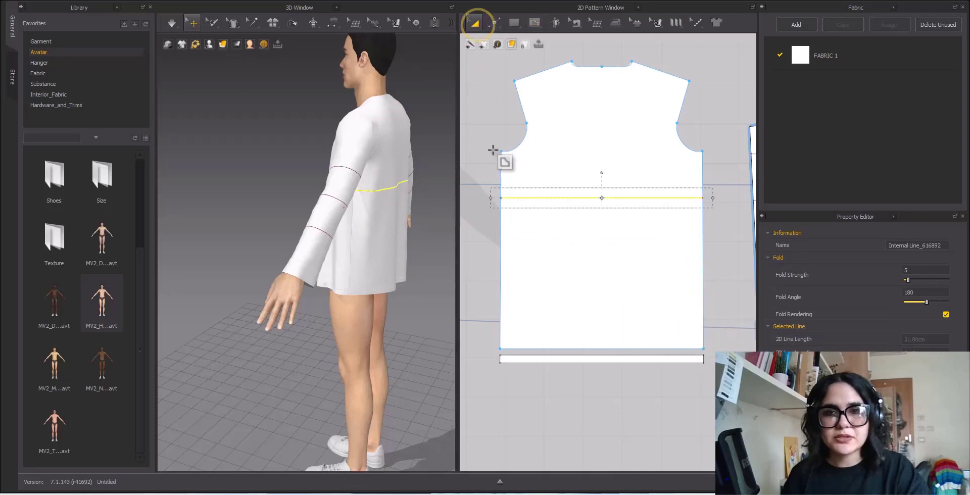
{"action": "left_click", "coordinate": [497, 153]}
{"action": "scroll", "coordinate": [397, 206], "scroll_direction": "up", "scroll_amount": 3}
{"action": "scroll", "coordinate": [398, 206], "scroll_direction": "up", "scroll_amount": 8}
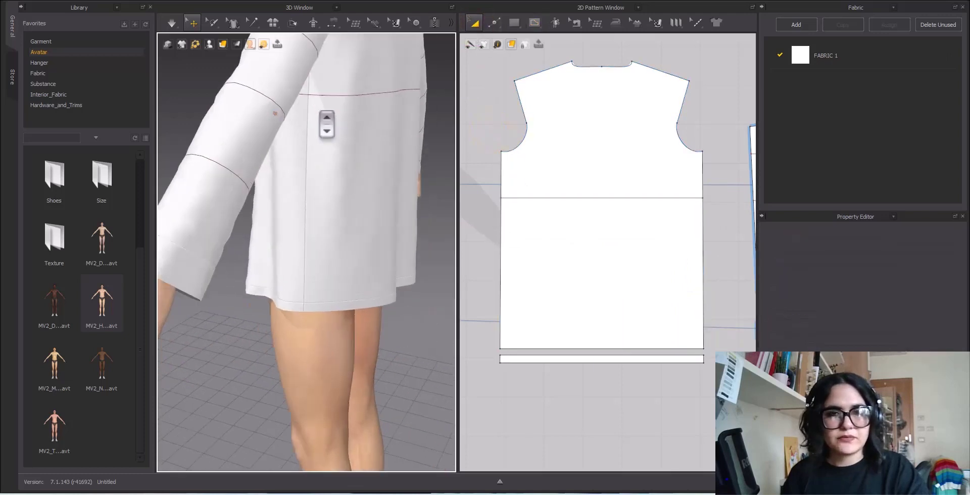
{"action": "scroll", "coordinate": [317, 87], "scroll_direction": "up", "scroll_amount": 1}
{"action": "middle_click_drag", "start_coordinate": [316, 90], "coordinate": [287, 123]}
{"action": "scroll", "coordinate": [284, 103], "scroll_direction": "down", "scroll_amount": 7}
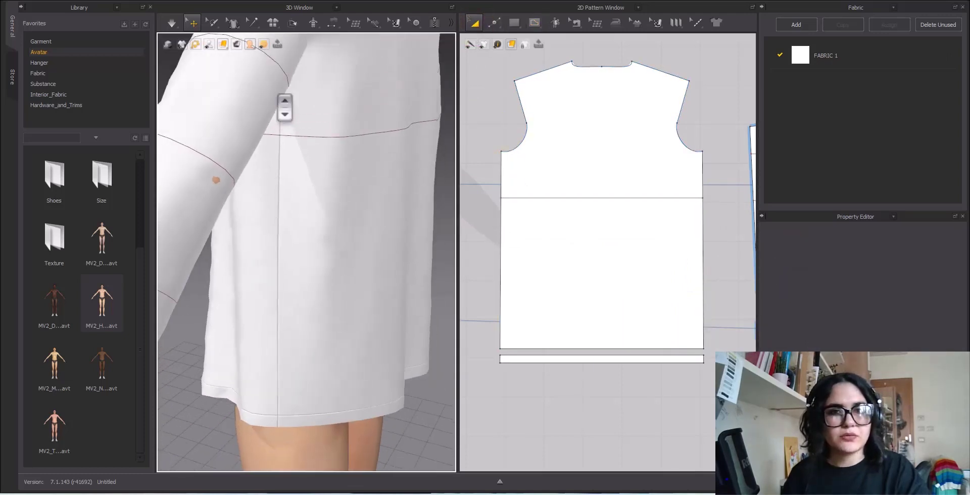
{"action": "right_click_drag", "start_coordinate": [309, 206], "coordinate": [356, 195]}
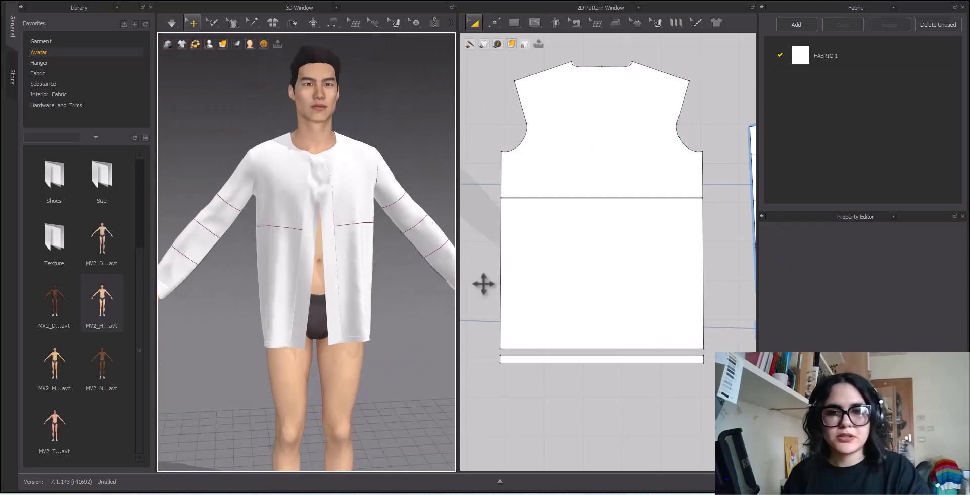
Select all jacket patterns and create a Layer Clone (Over), placing the copies directly above the originals.
{"action": "scroll", "coordinate": [609, 187], "scroll_direction": "down", "scroll_amount": 7}
{"action": "middle_click_drag", "start_coordinate": [645, 183], "coordinate": [698, 184]}
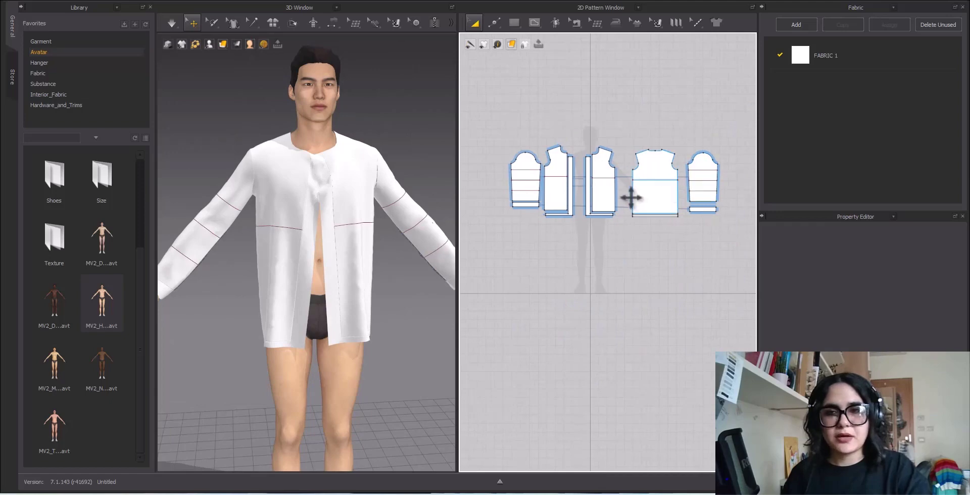
{"action": "middle_click_drag", "start_coordinate": [645, 232], "coordinate": [633, 260]}
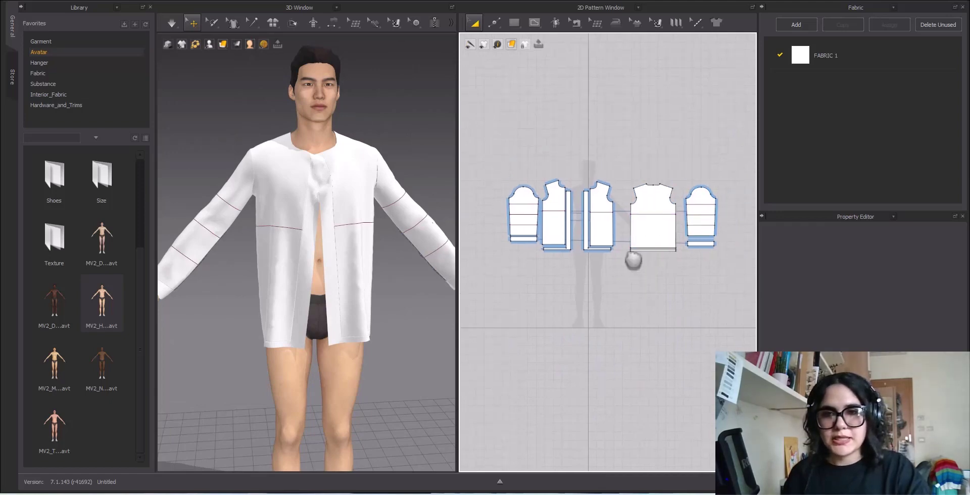
{"action": "left_click_drag", "start_coordinate": [485, 149], "coordinate": [612, 245]}
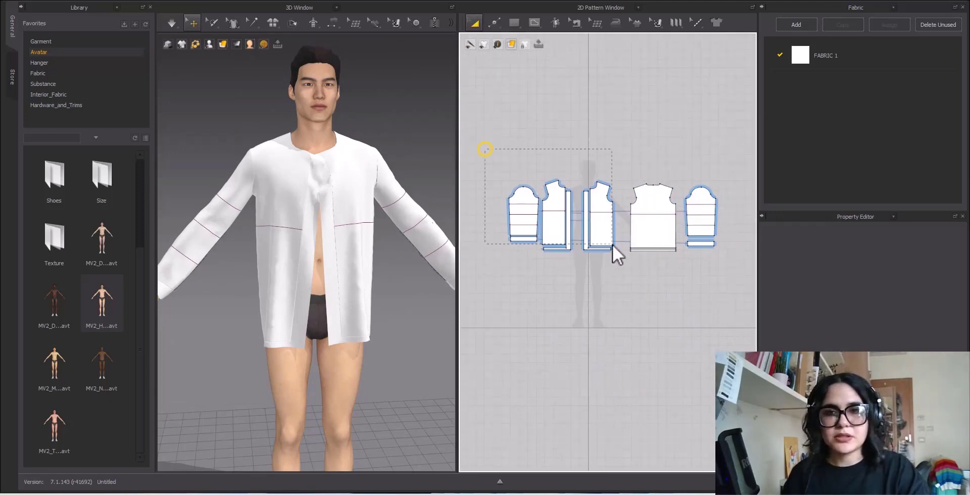
{"action": "left_click_drag", "start_coordinate": [741, 299], "coordinate": [742, 299]}
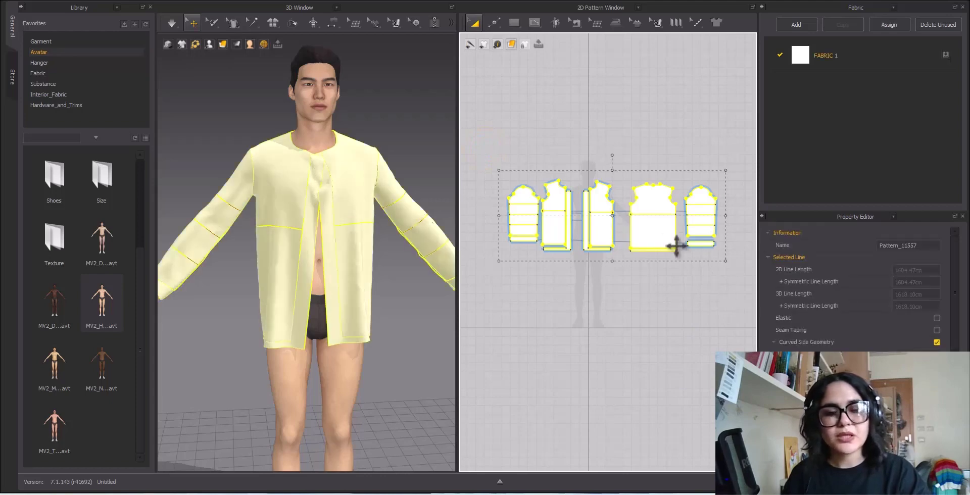
{"action": "right_click", "coordinate": [598, 213]}
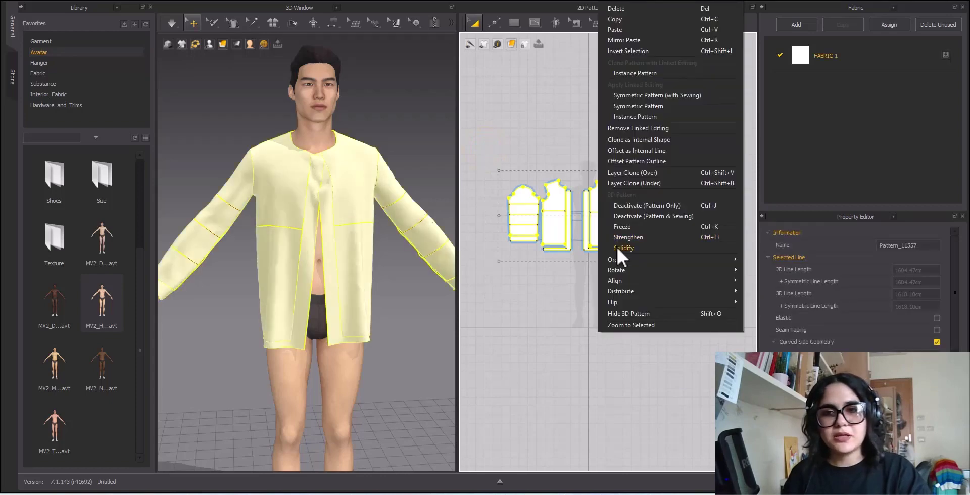
{"action": "left_click", "coordinate": [648, 173]}
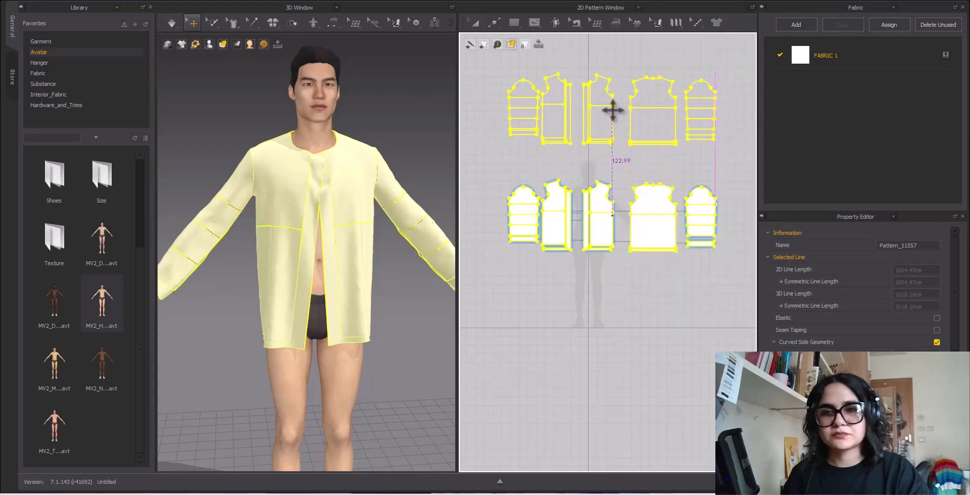
{"action": "left_click", "coordinate": [612, 112]}
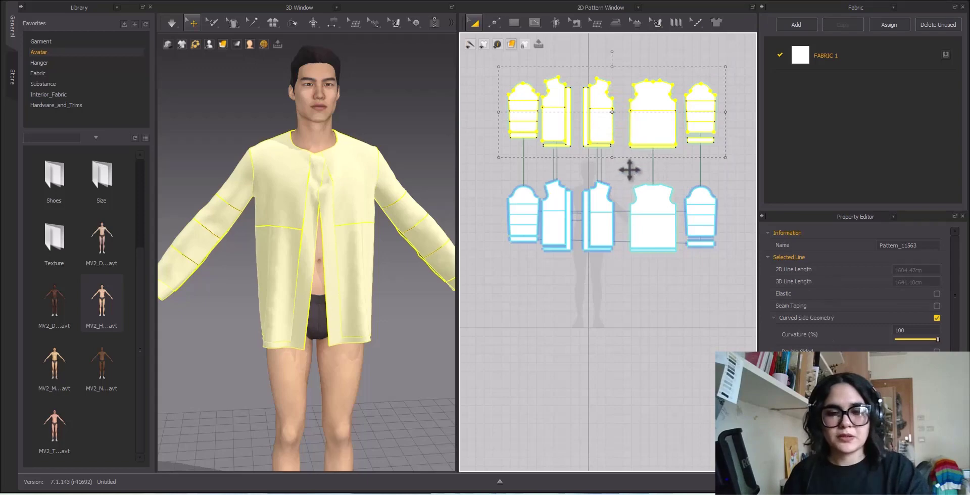
Remove linked editing from the cloned patterns and widen them slightly as a group.
{"action": "right_click", "coordinate": [648, 132]}
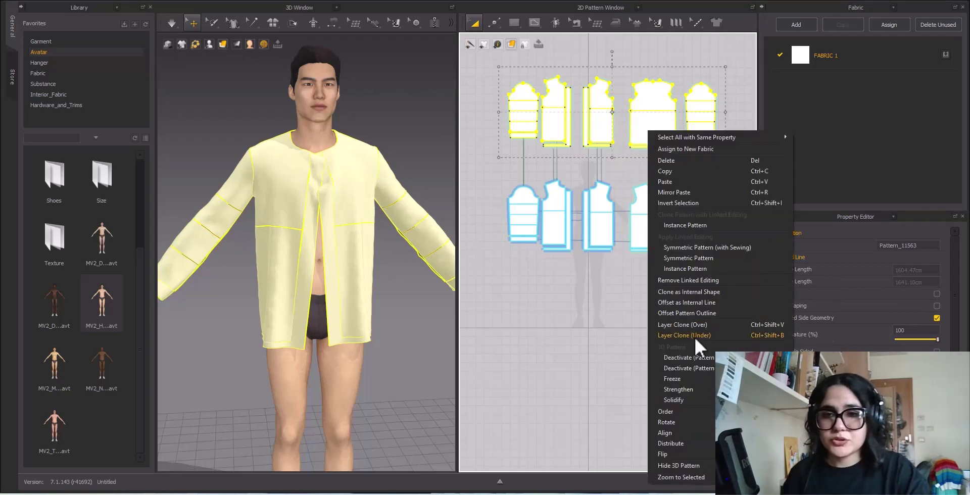
{"action": "left_click", "coordinate": [697, 281]}
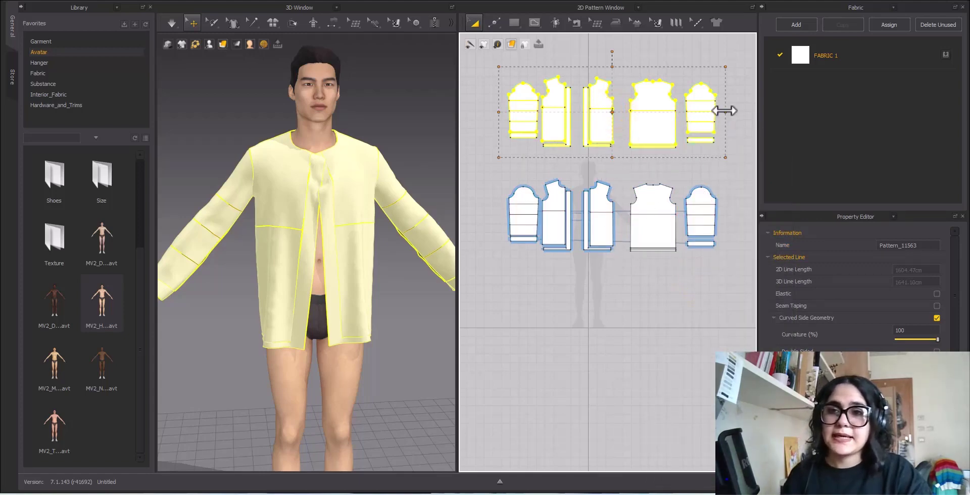
{"action": "left_click_drag", "start_coordinate": [724, 111], "coordinate": [731, 111]}
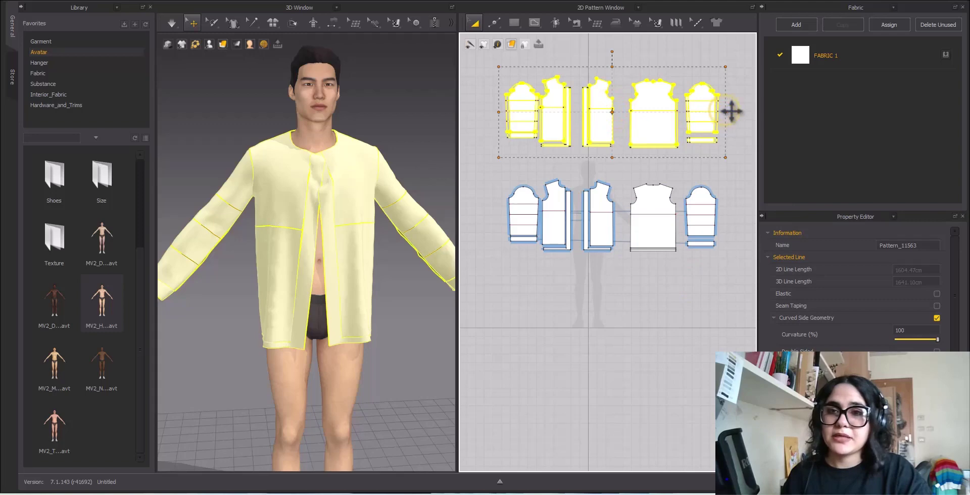
Enlarge the selected cloned patterns slightly as a group in two rounds, simulating the jacket after each, and check its drape.
{"action": "left_click", "coordinate": [613, 64]}
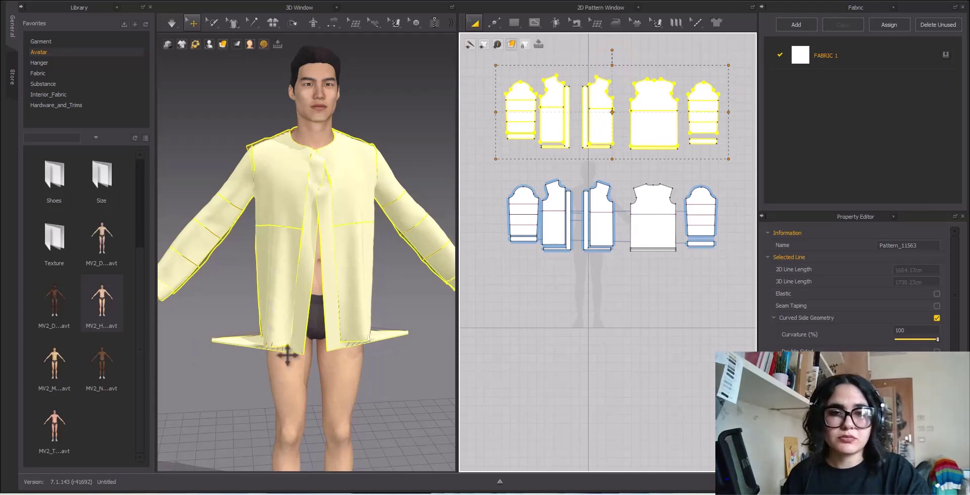
{"action": "key", "text": "space"}
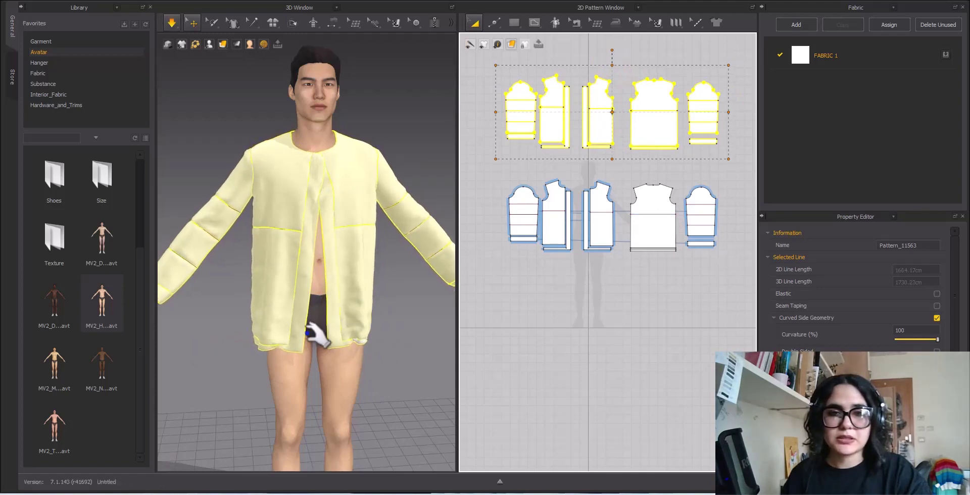
{"action": "key", "text": "space"}
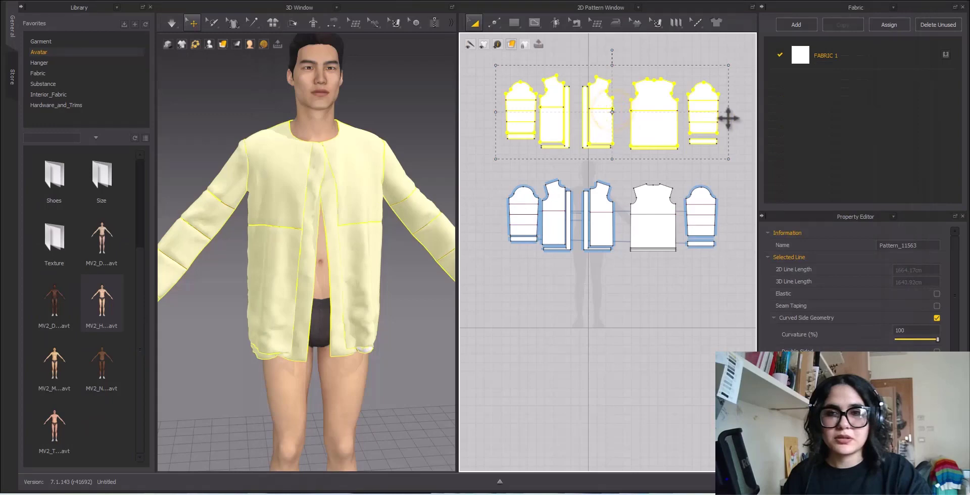
{"action": "left_click_drag", "start_coordinate": [731, 111], "coordinate": [733, 112]}
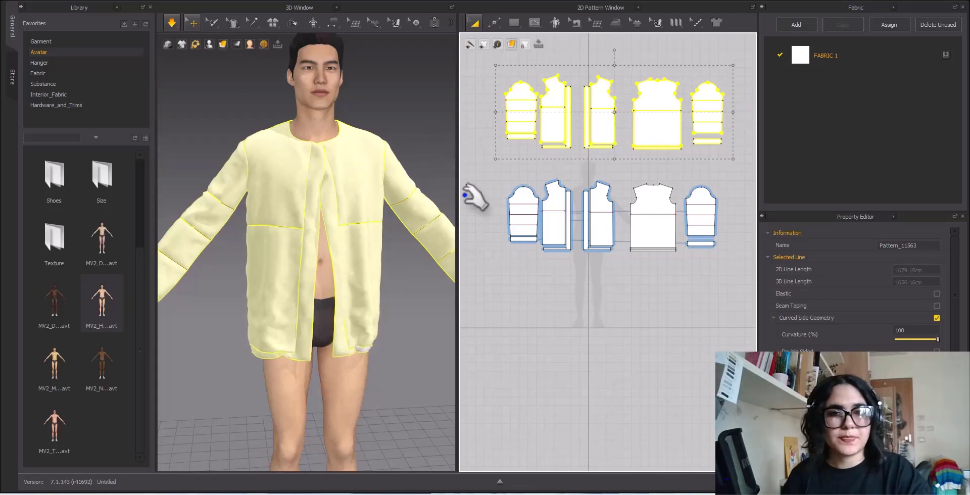
{"action": "left_click", "coordinate": [566, 339]}
{"action": "key", "text": "space"}
{"action": "scroll", "coordinate": [325, 203], "scroll_direction": "down", "scroll_amount": 2}
{"action": "middle_click_drag", "start_coordinate": [325, 203], "coordinate": [341, 162]}
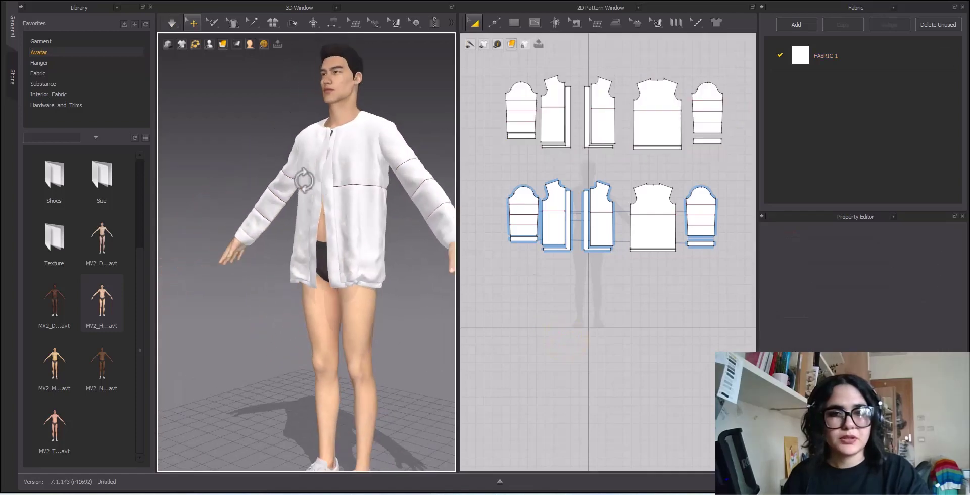
Select all the cloned outer-layer patterns and set their simulation pressure to 5.
{"action": "left_click", "coordinate": [561, 333]}
{"action": "middle_click_drag", "start_coordinate": [617, 158], "coordinate": [596, 203]}
{"action": "left_click_drag", "start_coordinate": [470, 101], "coordinate": [709, 201]}
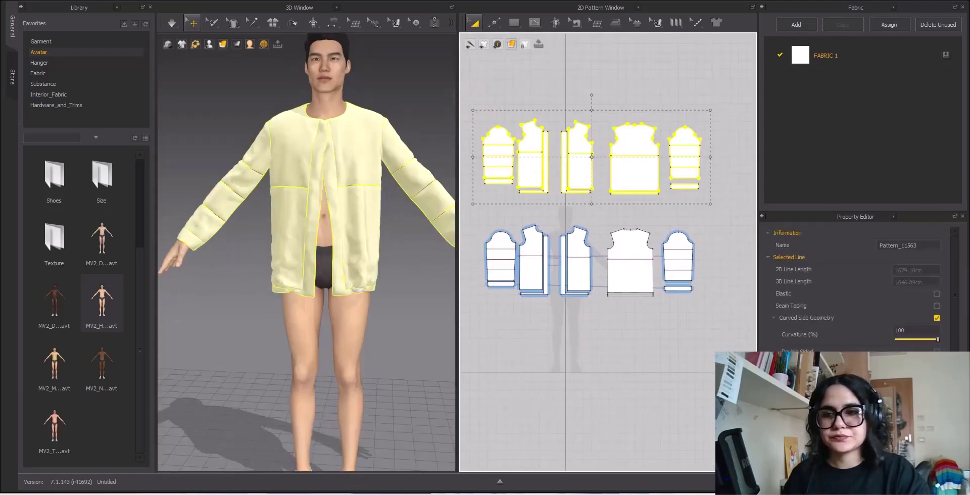
{"action": "scroll", "coordinate": [896, 331], "scroll_direction": "down", "scroll_amount": 2}
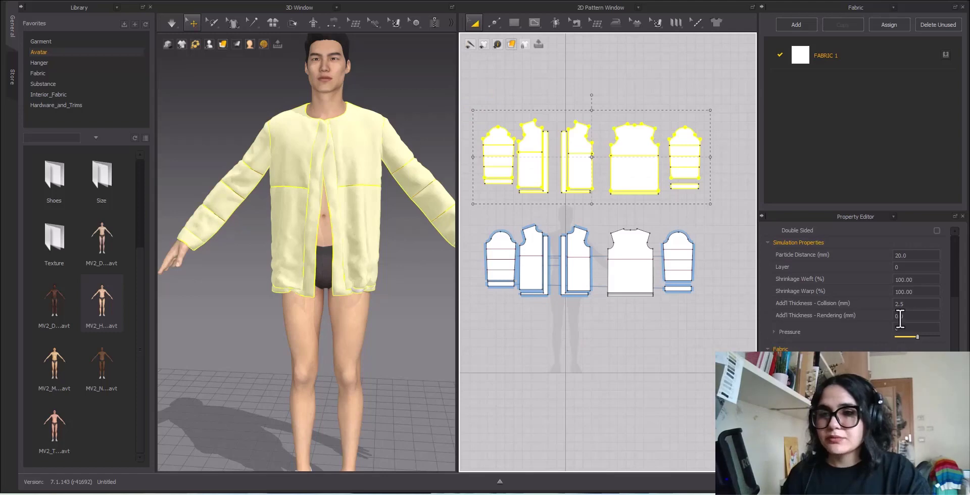
{"action": "left_click", "coordinate": [905, 327]}
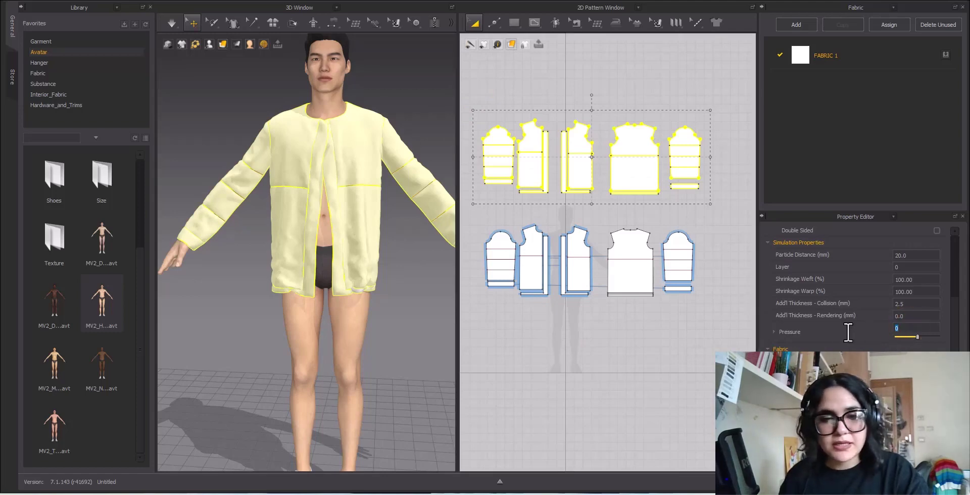
{"action": "type", "text": "5"}
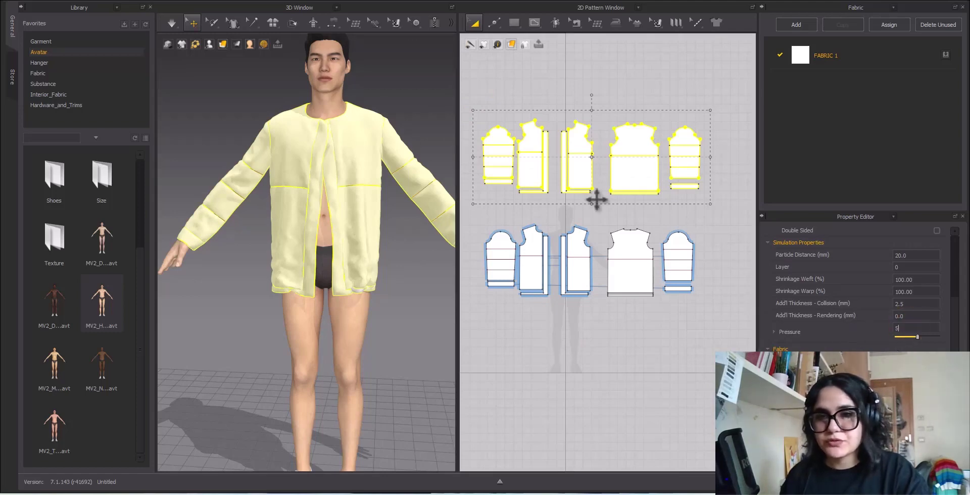
Select all the original inner-layer patterns together.
{"action": "left_click_drag", "start_coordinate": [474, 214], "coordinate": [544, 246]}
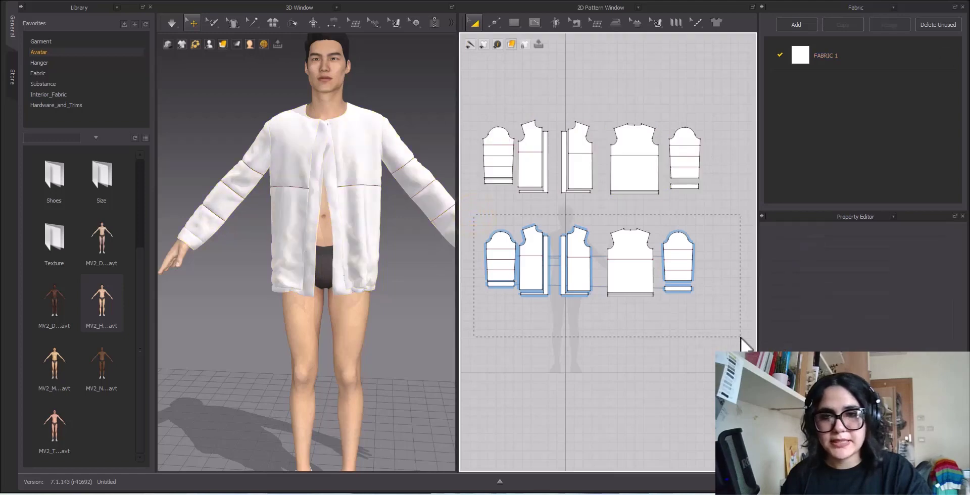
Set the pressure for all the inner-layer pattern pieces of the jacket, checking it against the outer layer's value.
{"action": "left_click_drag", "start_coordinate": [740, 338], "coordinate": [726, 333]}
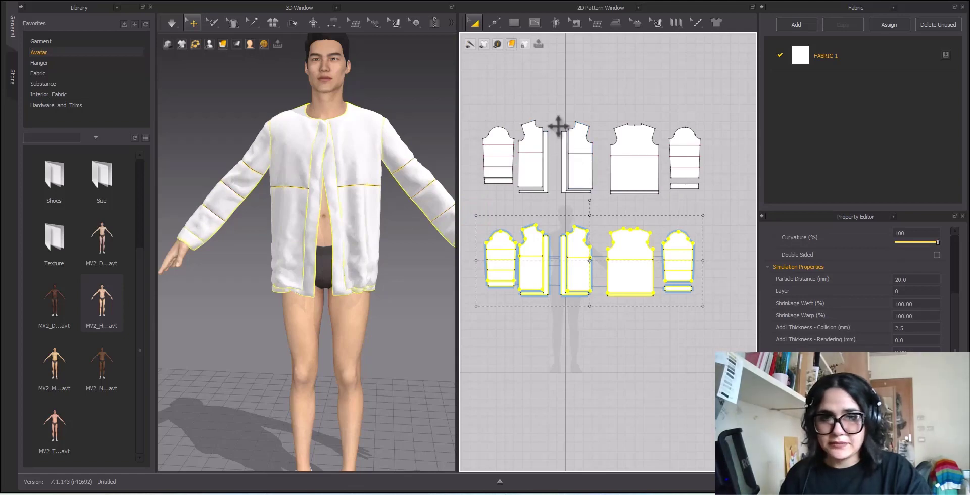
{"action": "left_click_drag", "start_coordinate": [465, 114], "coordinate": [732, 208]}
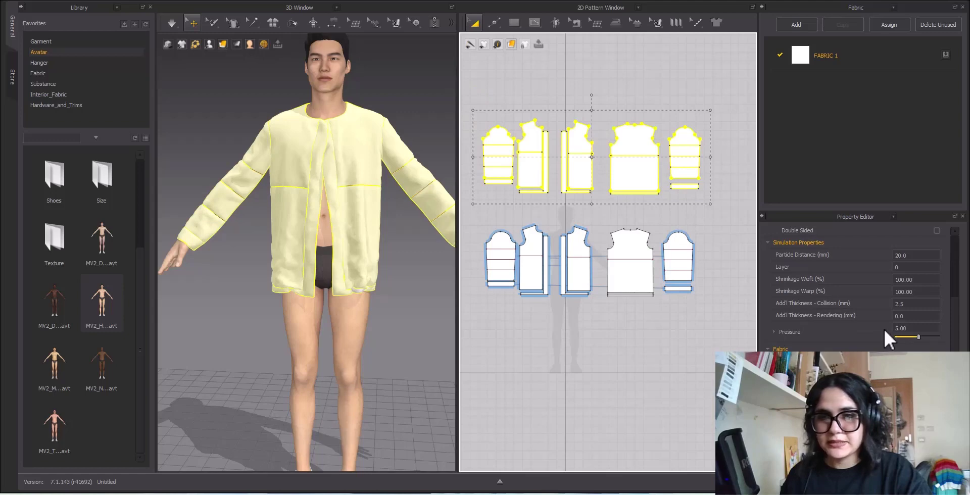
{"action": "left_click_drag", "start_coordinate": [470, 227], "coordinate": [715, 333]}
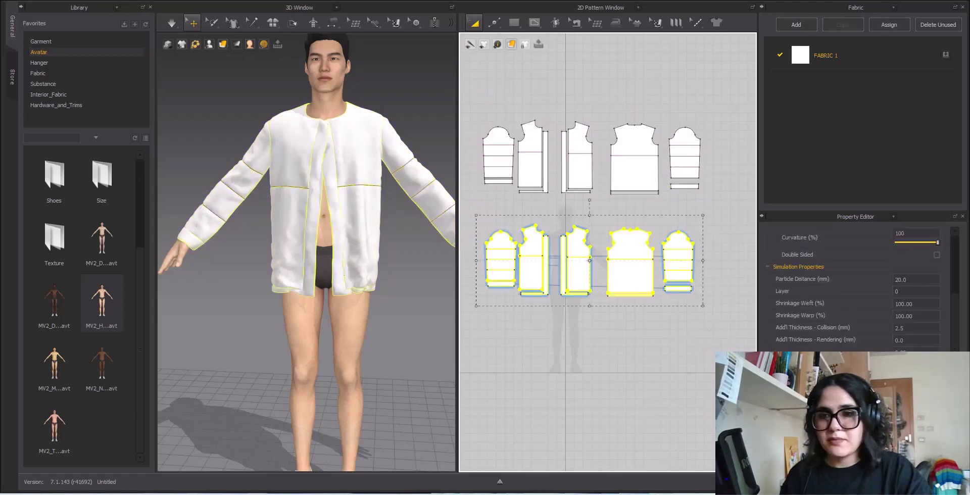
{"action": "left_click", "coordinate": [914, 349]}
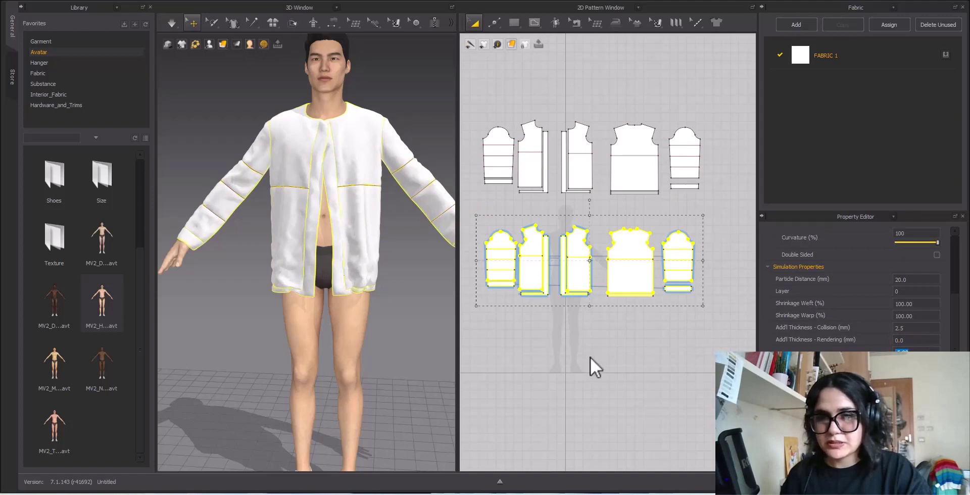
{"action": "left_click", "coordinate": [663, 361]}
Simulate the jacket and pull both front panels and the placket into place on the avatar.
{"action": "key", "text": "space"}
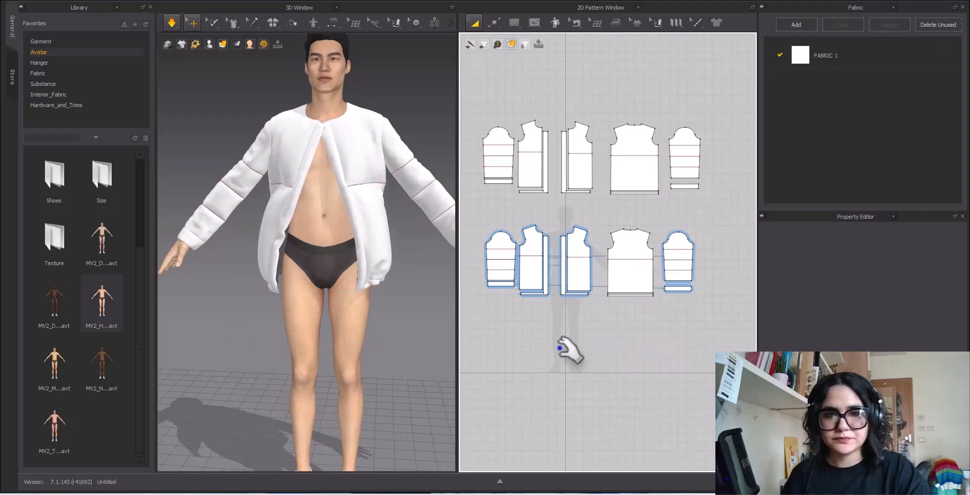
{"action": "left_click", "coordinate": [348, 286]}
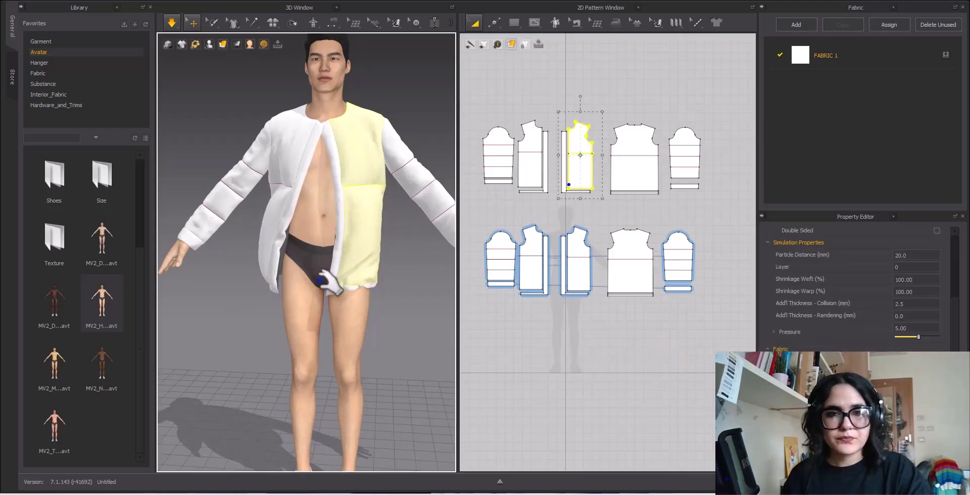
{"action": "left_click", "coordinate": [271, 259]}
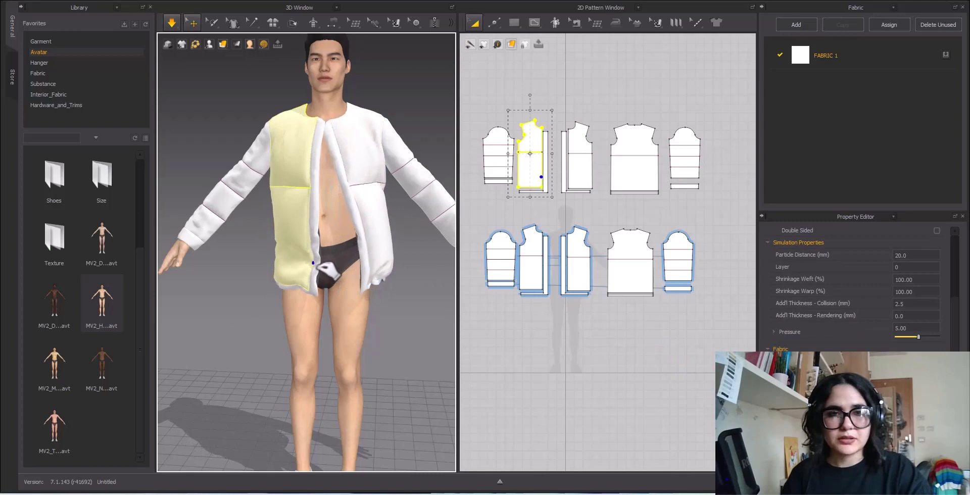
{"action": "left_click", "coordinate": [354, 282]}
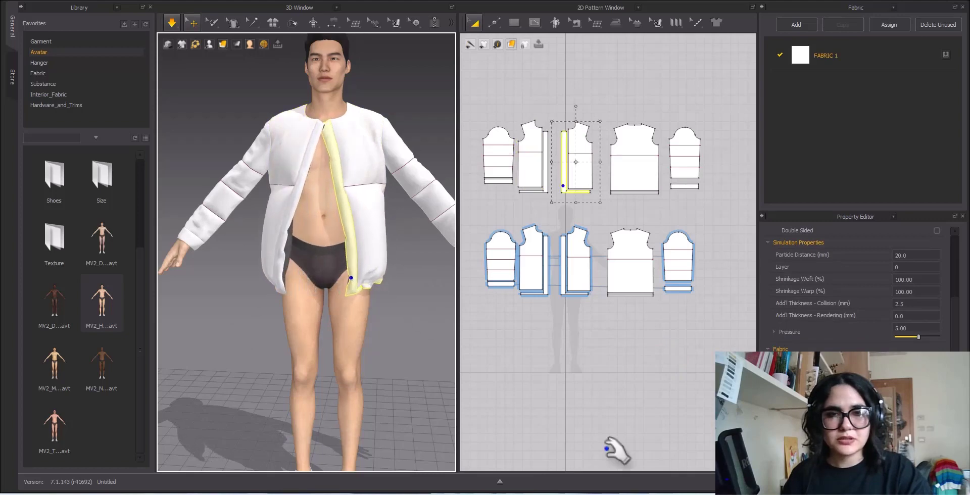
{"action": "key", "text": "space"}
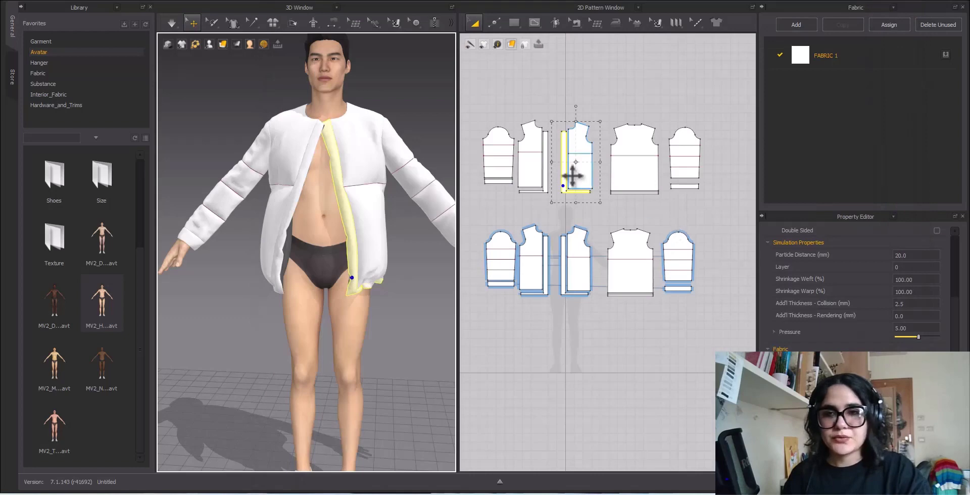
Move the outer sleeve pattern and its cuff away from the adjacent front panel to leave a gap.
{"action": "left_click", "coordinate": [487, 99]}
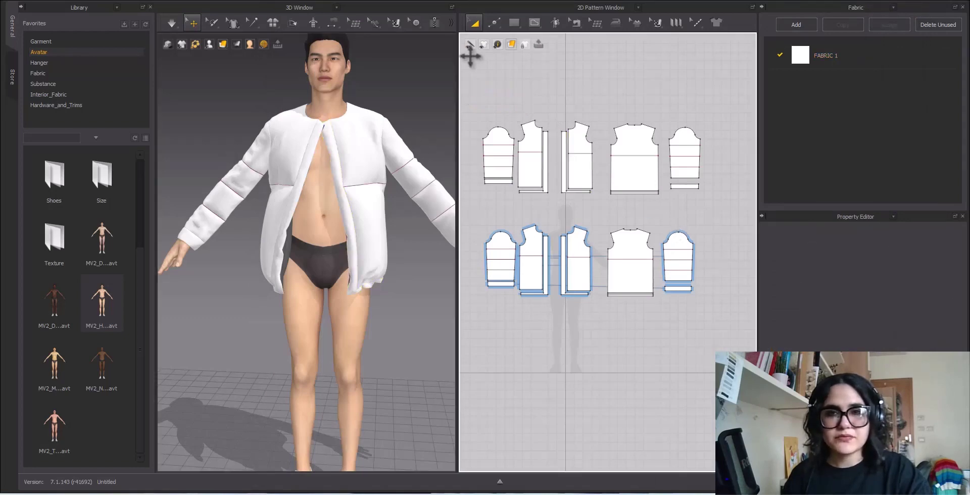
{"action": "left_click", "coordinate": [474, 23]}
{"action": "left_click_drag", "start_coordinate": [502, 142], "coordinate": [516, 193]}
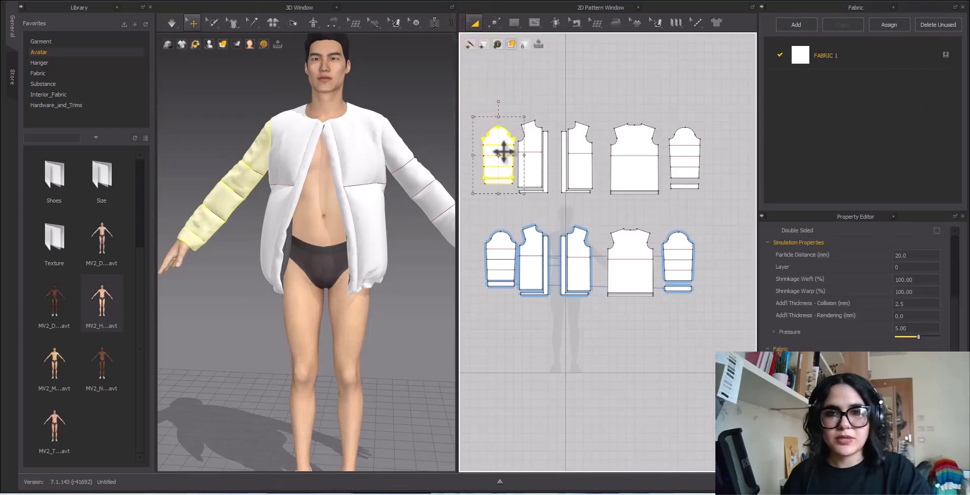
{"action": "left_click_drag", "start_coordinate": [502, 152], "coordinate": [487, 152]}
Set the pressure of the outer front and back pieces to 3 and adjust the pressure of the matching inner-layer body pieces.
{"action": "left_click_drag", "start_coordinate": [510, 107], "coordinate": [670, 212]}
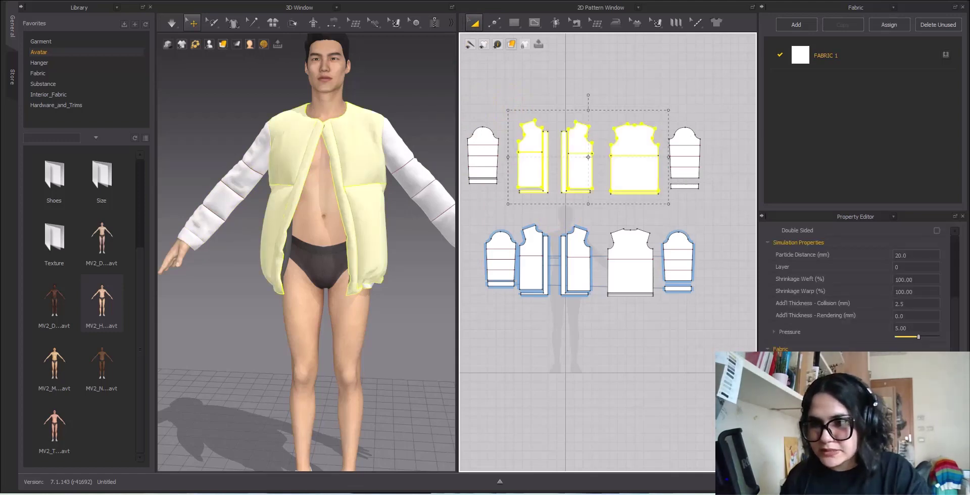
{"action": "left_click", "coordinate": [912, 328]}
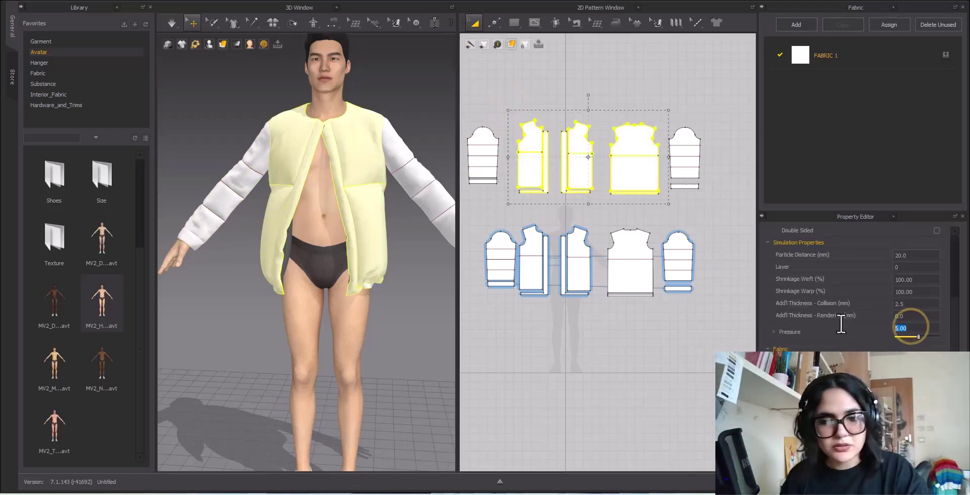
{"action": "left_click", "coordinate": [701, 358]}
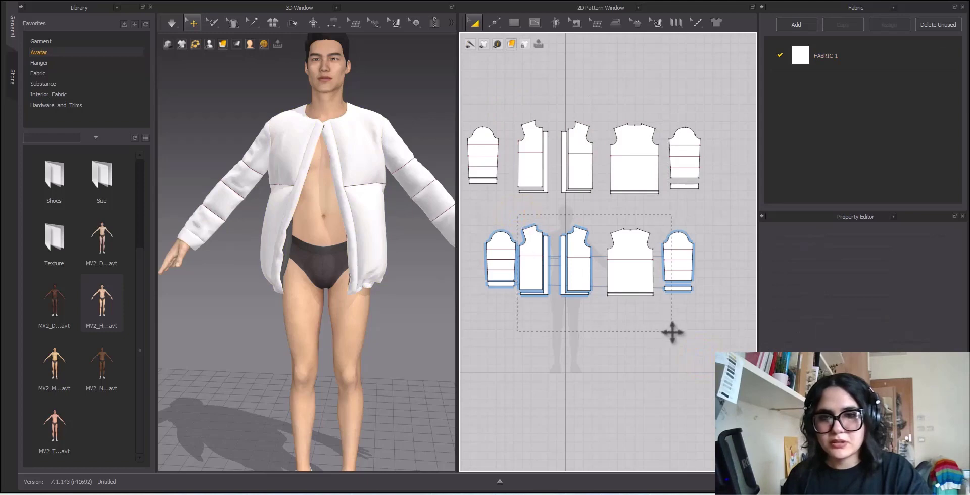
{"action": "left_click_drag", "start_coordinate": [661, 332], "coordinate": [659, 331]}
{"action": "left_click", "coordinate": [917, 347]}
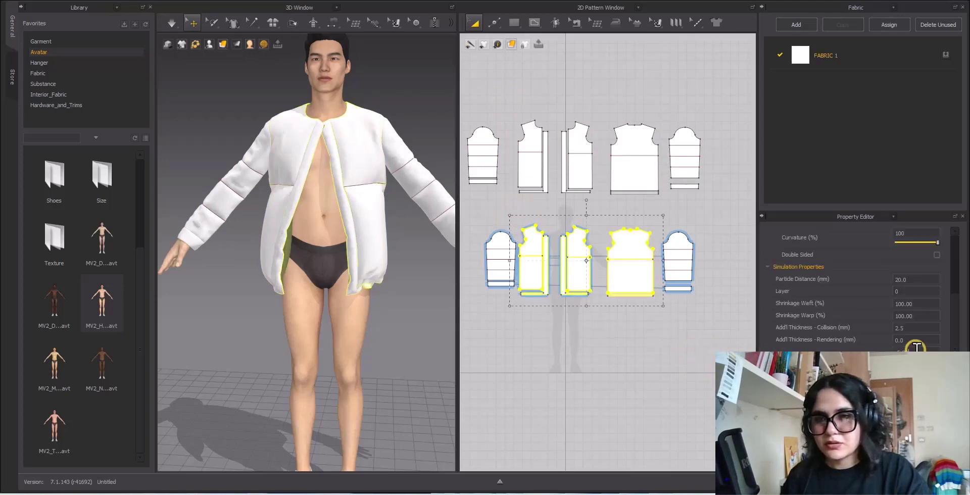
{"action": "left_click", "coordinate": [637, 346]}
Move the inner-layer sleeve pattern away from its front panel so it lines up beneath the outer sleeve.
{"action": "left_click_drag", "start_coordinate": [515, 297], "coordinate": [515, 295]}
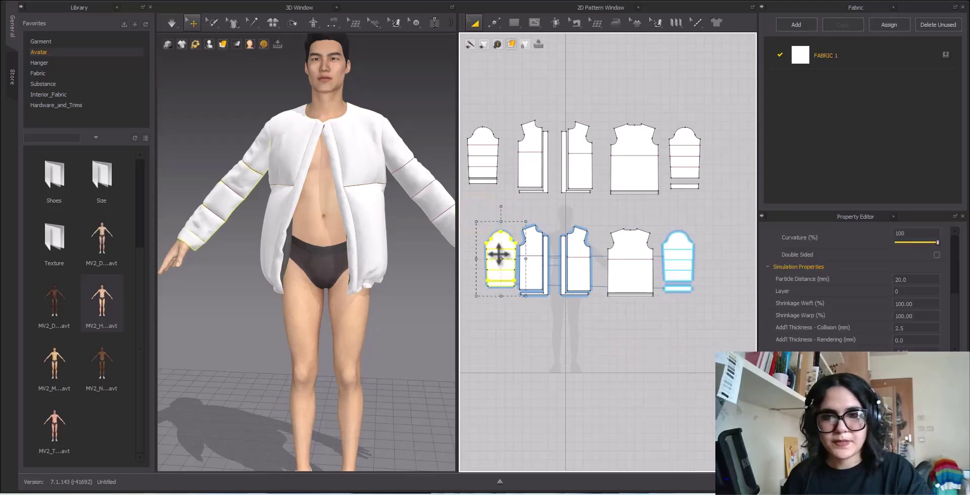
{"action": "left_click_drag", "start_coordinate": [499, 253], "coordinate": [479, 255]}
{"action": "left_click", "coordinate": [583, 330]}
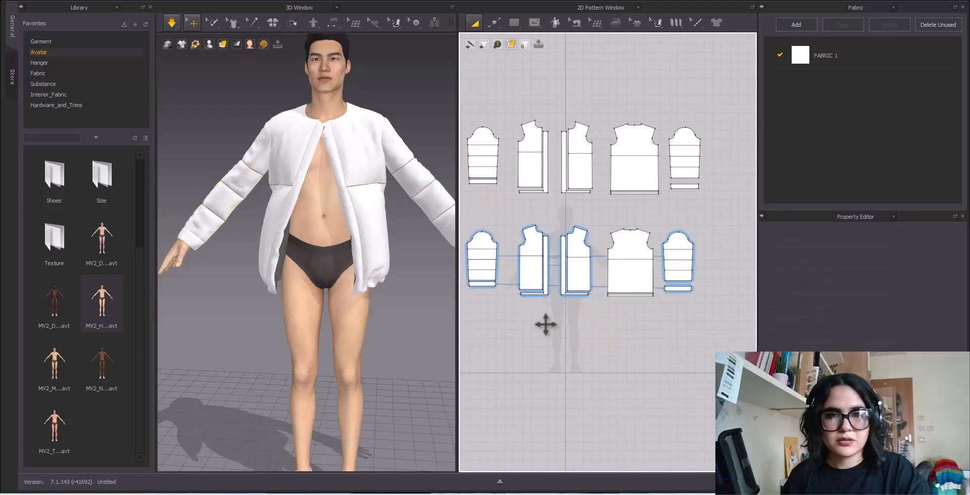
Pull the jacket's front opening closer together while simulating, and stop the simulation.
{"action": "left_click", "coordinate": [357, 269]}
{"action": "left_click_drag", "start_coordinate": [346, 266], "coordinate": [308, 276]}
{"action": "key", "text": "space"}
{"action": "left_click", "coordinate": [539, 376]}
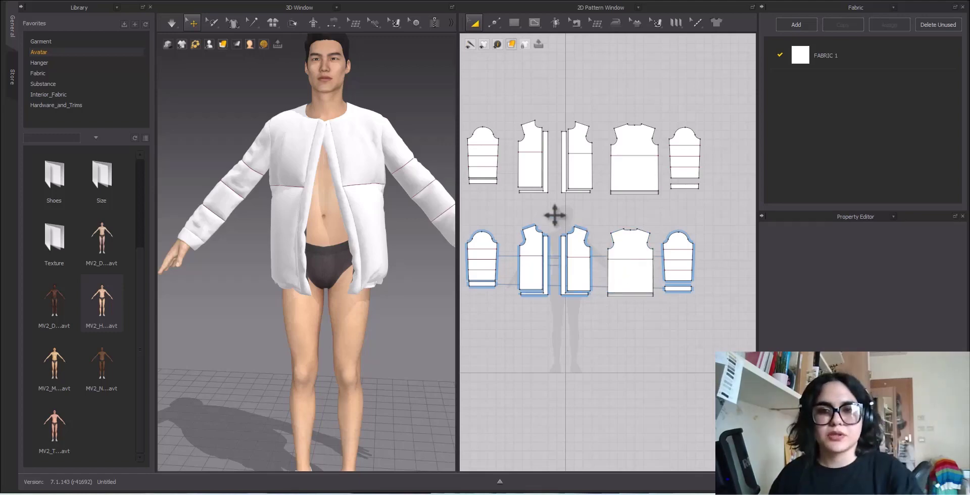
Set the pressure of the two outer-layer placket and hem strips to 0.
{"action": "middle_click_drag", "start_coordinate": [556, 214], "coordinate": [581, 248]}
{"action": "left_click", "coordinate": [579, 188]}
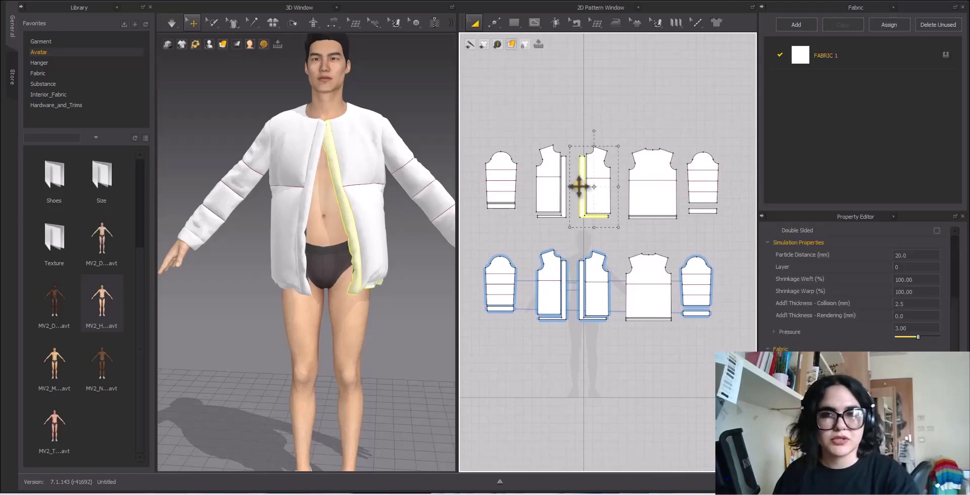
{"action": "scroll", "coordinate": [581, 186], "scroll_direction": "up", "scroll_amount": 1}
{"action": "left_click", "coordinate": [558, 186], "text": "shift"}
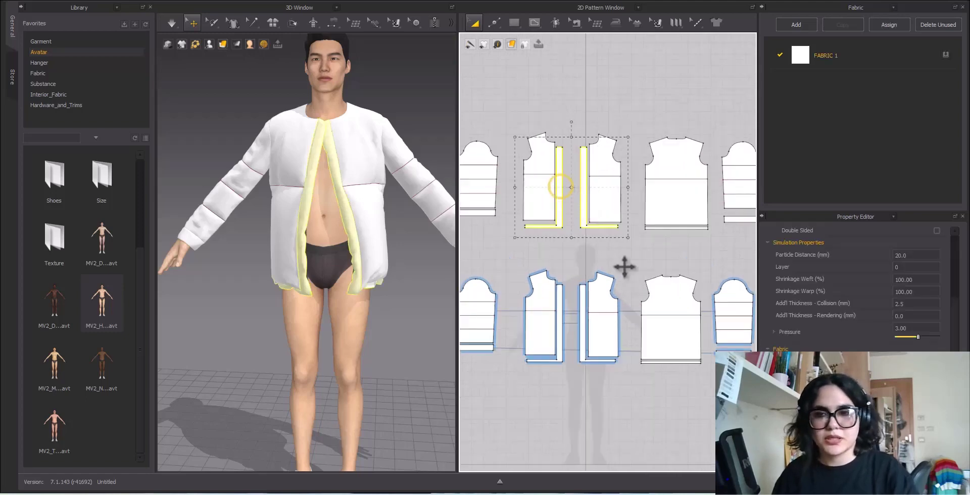
{"action": "scroll", "coordinate": [907, 318], "scroll_direction": "up", "scroll_amount": 3}
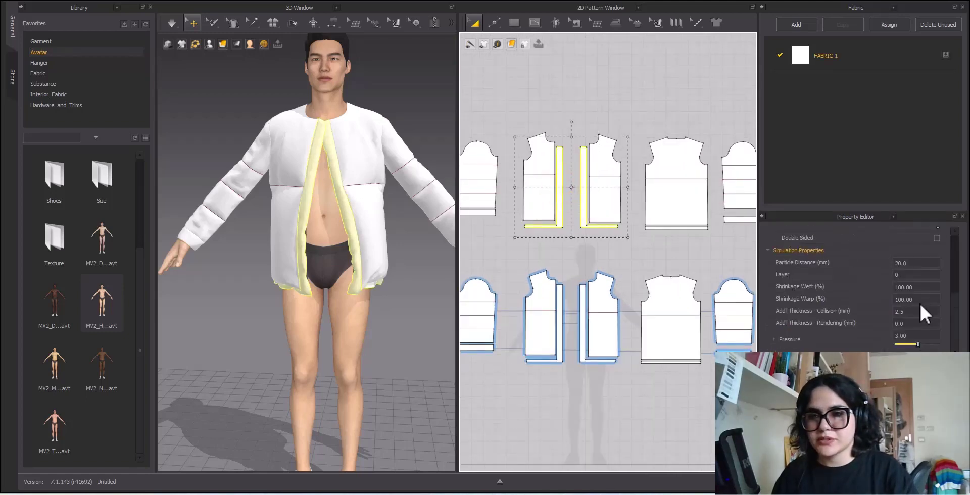
{"action": "scroll", "coordinate": [586, 191], "scroll_direction": "up", "scroll_amount": 2}
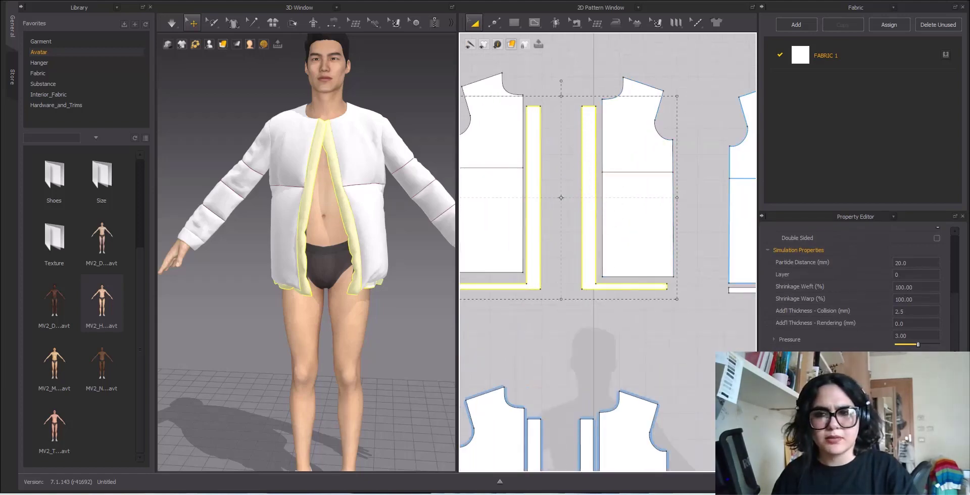
{"action": "left_click", "coordinate": [916, 336]}
{"action": "type", "text": "0"}
{"action": "key", "text": "Return"}
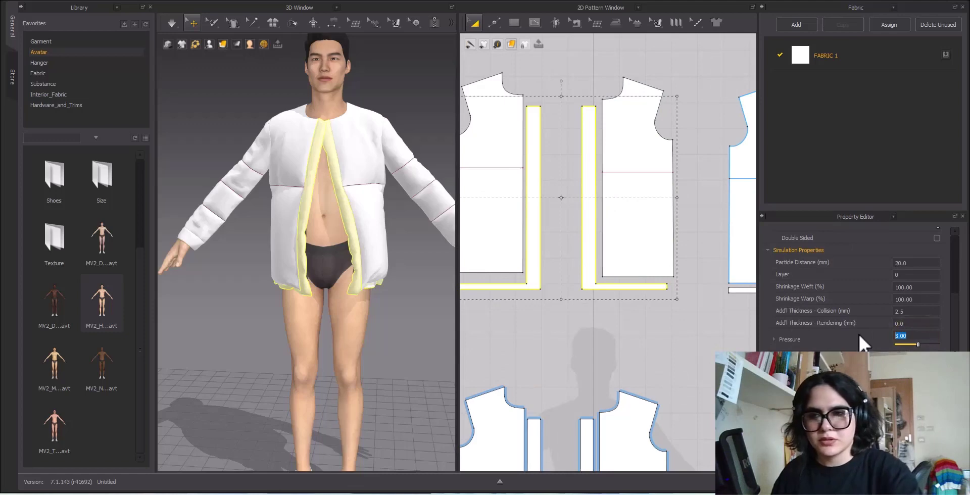
Select the two matching placket and hem strips of the inner layer for pressure editing.
{"action": "scroll", "coordinate": [694, 267], "scroll_direction": "down", "scroll_amount": 2}
{"action": "middle_click_drag", "start_coordinate": [694, 267], "coordinate": [691, 225]}
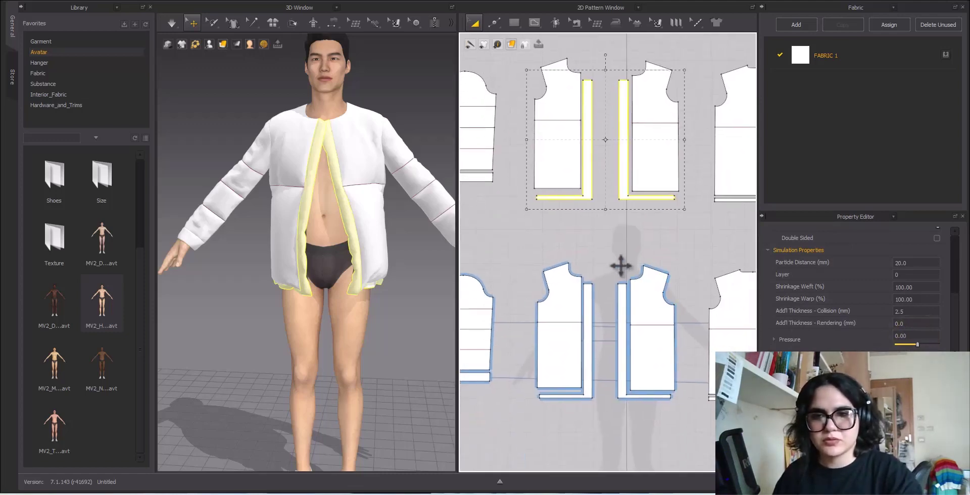
{"action": "left_click", "coordinate": [618, 260]}
{"action": "left_click", "coordinate": [622, 298]}
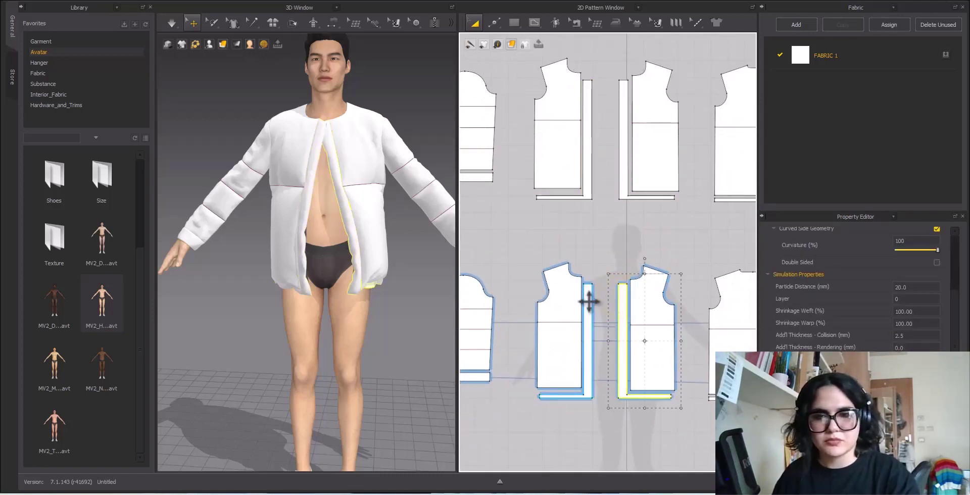
{"action": "left_click", "coordinate": [587, 298], "text": "shift"}
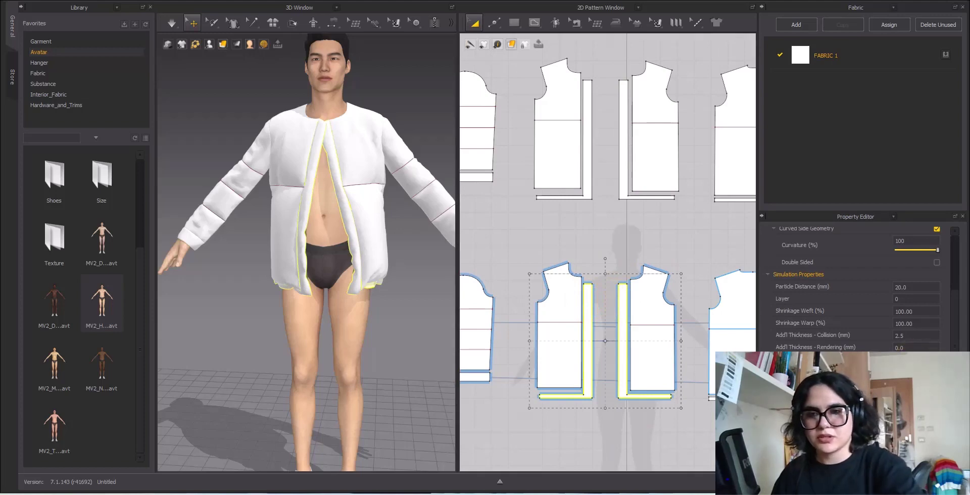
Simulate the jacket with the flattened placket strips and pull the front edge inward before stopping.
{"action": "key", "text": "space"}
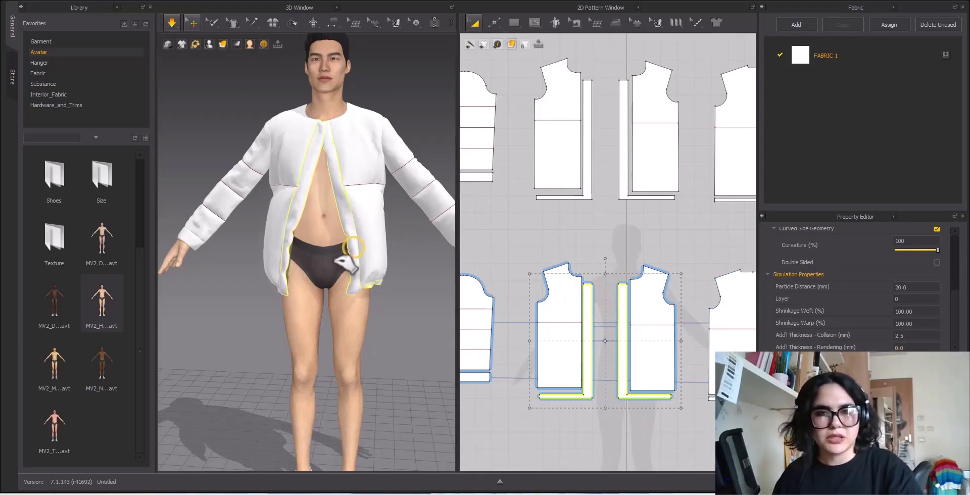
{"action": "left_click_drag", "start_coordinate": [356, 246], "coordinate": [334, 230]}
{"action": "key", "text": "space"}
Check the simulation pressure of the outer front panel.
{"action": "left_click", "coordinate": [564, 298]}
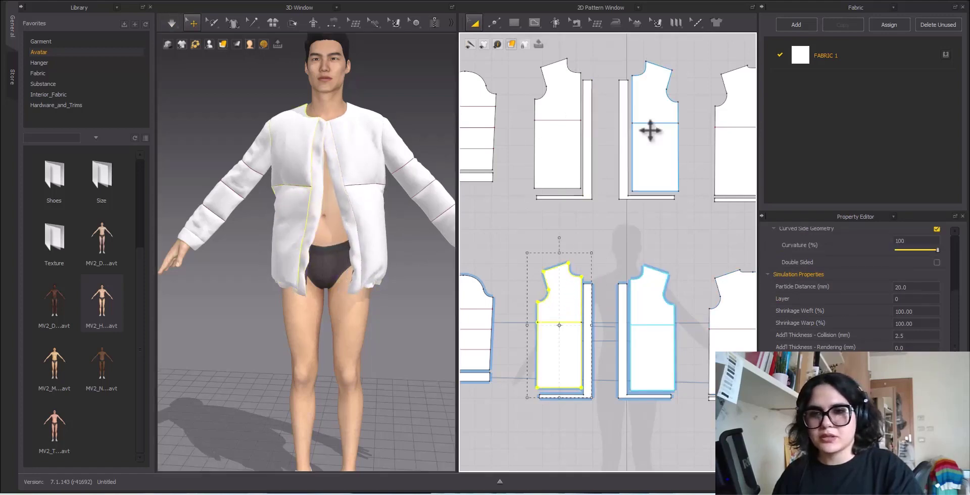
{"action": "left_click", "coordinate": [561, 140]}
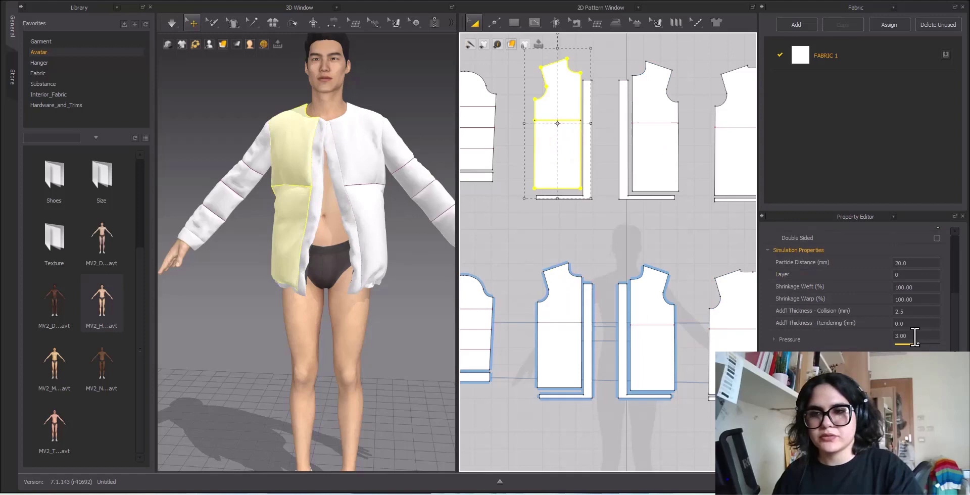
{"action": "left_click", "coordinate": [628, 238]}
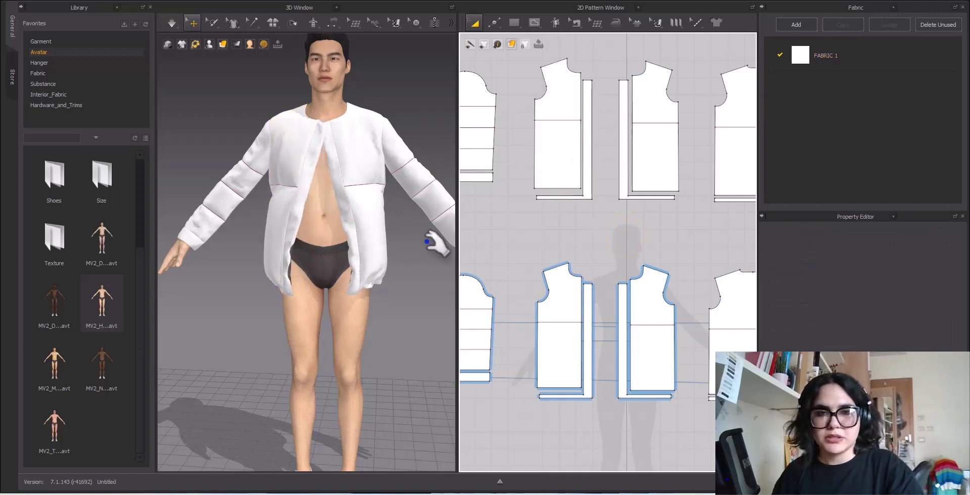
Switch to the reference image 9.png in Photos to review the jacket design, and return to Marvelous Designer.
{"action": "scroll", "coordinate": [440, 238], "scroll_direction": "down", "scroll_amount": 3}
{"action": "scroll", "coordinate": [504, 210], "scroll_direction": "down", "scroll_amount": 3}
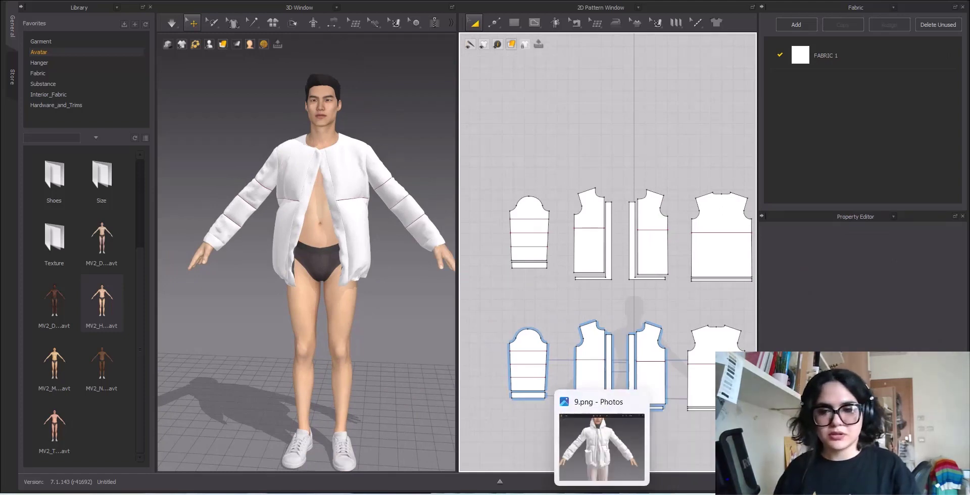
{"action": "left_click", "coordinate": [626, 494]}
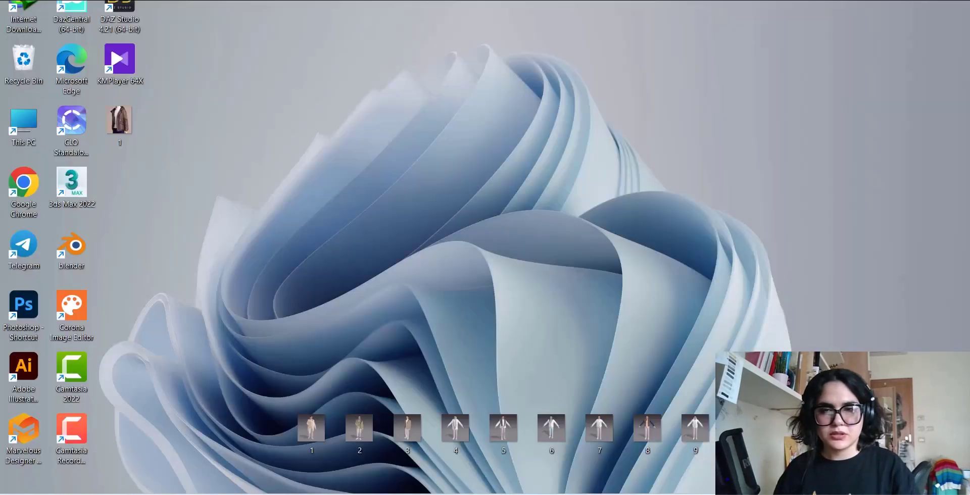
{"action": "left_click", "coordinate": [627, 494]}
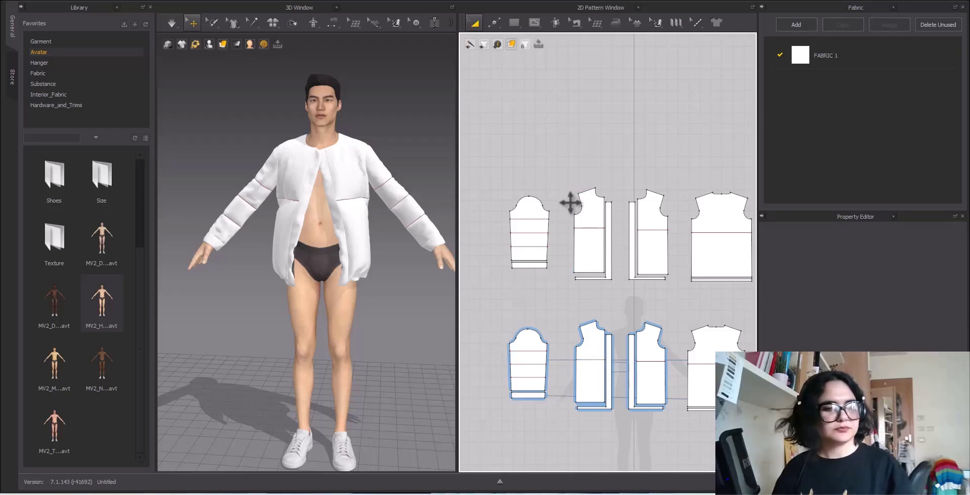
Create a 30 by 30 cm rectangle pattern above the front panels as the base for the hood.
{"action": "scroll", "coordinate": [591, 199], "scroll_direction": "up", "scroll_amount": 5}
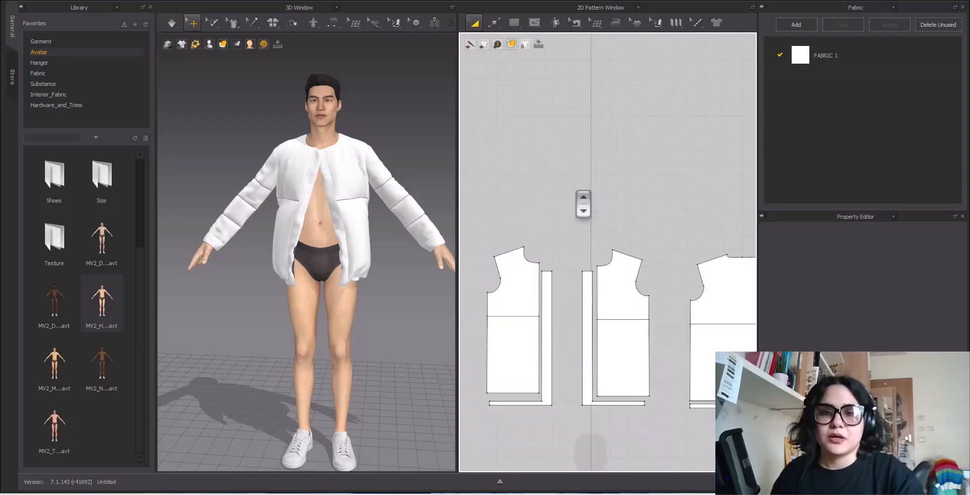
{"action": "middle_click_drag", "start_coordinate": [532, 207], "coordinate": [560, 168]}
{"action": "scroll", "coordinate": [610, 177], "scroll_direction": "up", "scroll_amount": 5}
{"action": "scroll", "coordinate": [561, 116], "scroll_direction": "down", "scroll_amount": 3}
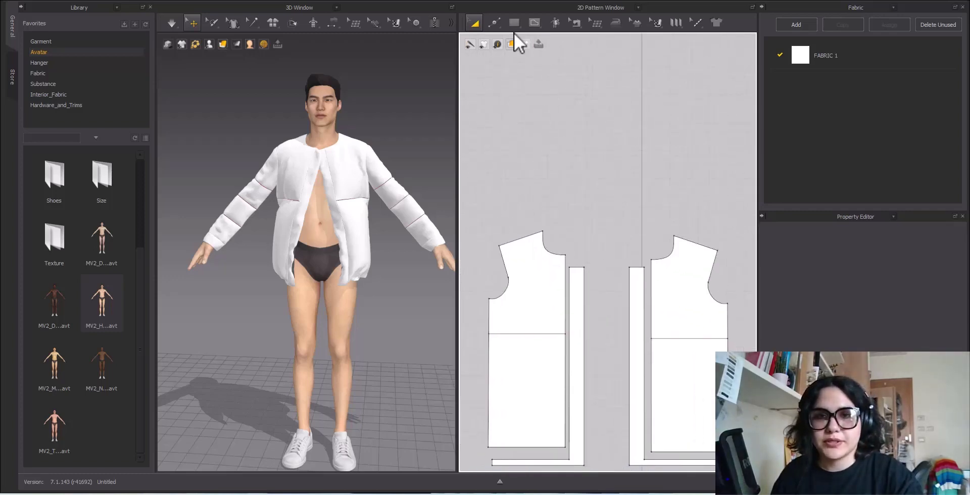
{"action": "left_click", "coordinate": [515, 23]}
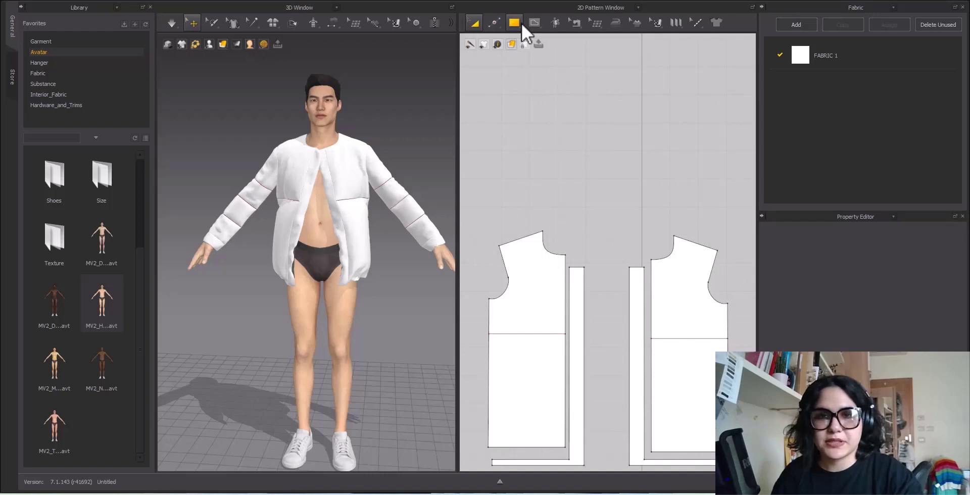
{"action": "left_click", "coordinate": [566, 123]}
{"action": "type", "text": "30"}
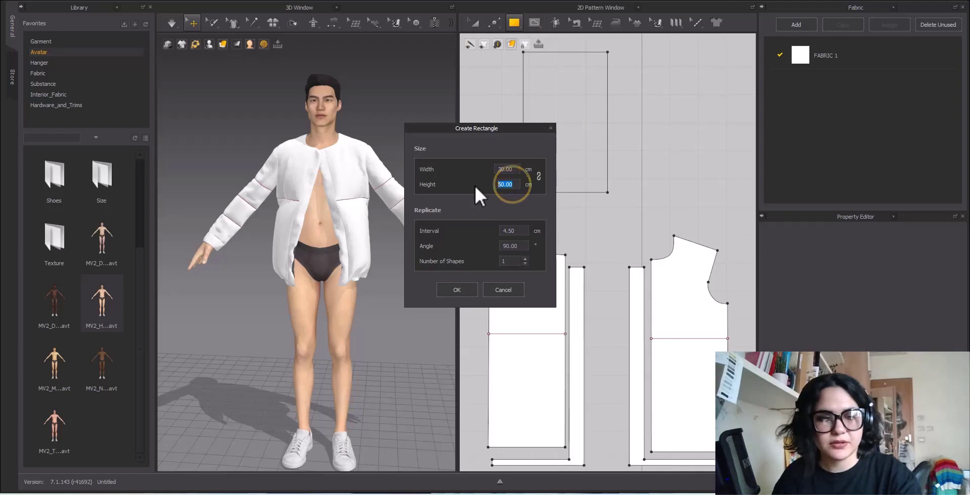
{"action": "type", "text": "30"}
{"action": "left_click", "coordinate": [457, 289]}
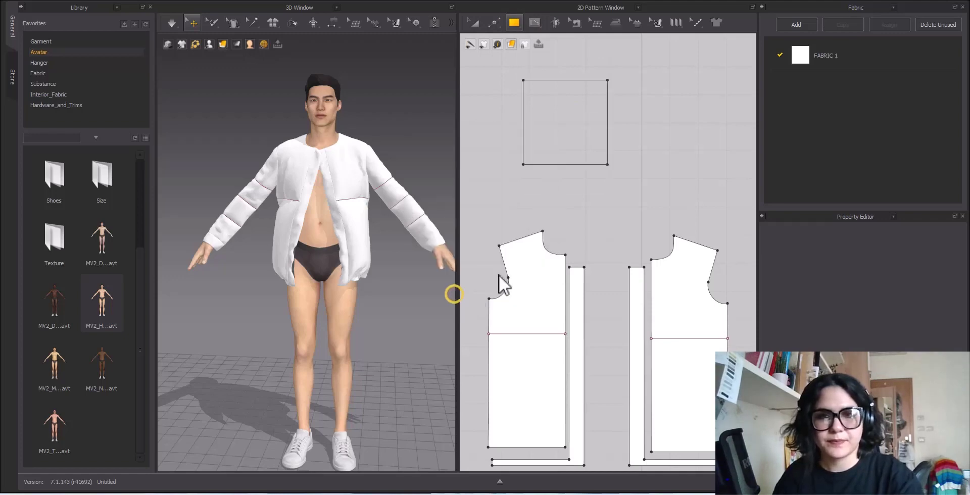
Round the square's lower-left corner with Smooth Curve, setting both line lengths to 5 cm.
{"action": "scroll", "coordinate": [576, 142], "scroll_direction": "up", "scroll_amount": 5}
{"action": "middle_click_drag", "start_coordinate": [581, 148], "coordinate": [579, 171]}
{"action": "scroll", "coordinate": [577, 177], "scroll_direction": "down", "scroll_amount": 4}
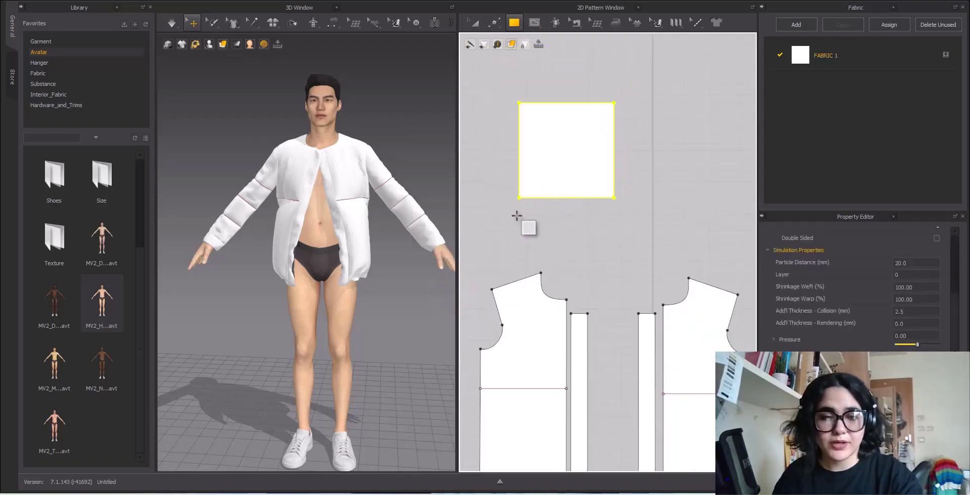
{"action": "left_click", "coordinate": [493, 22]}
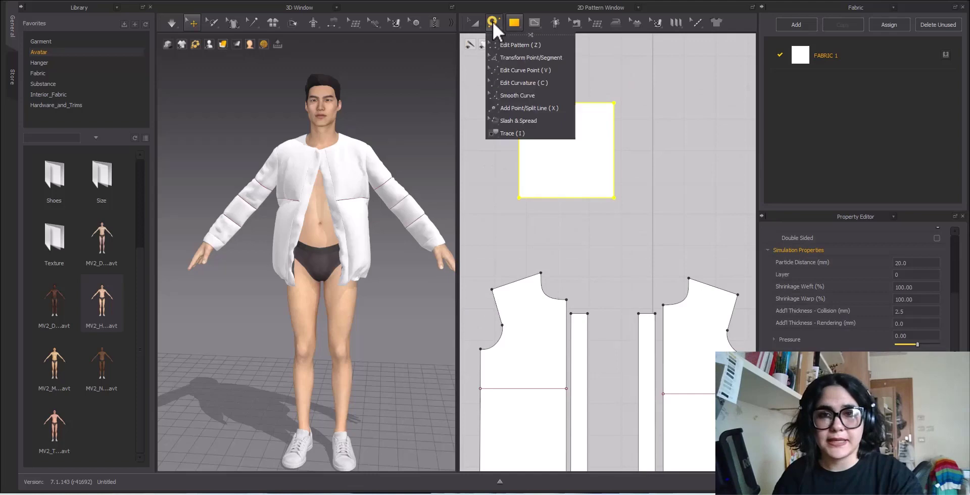
{"action": "left_click", "coordinate": [517, 96]}
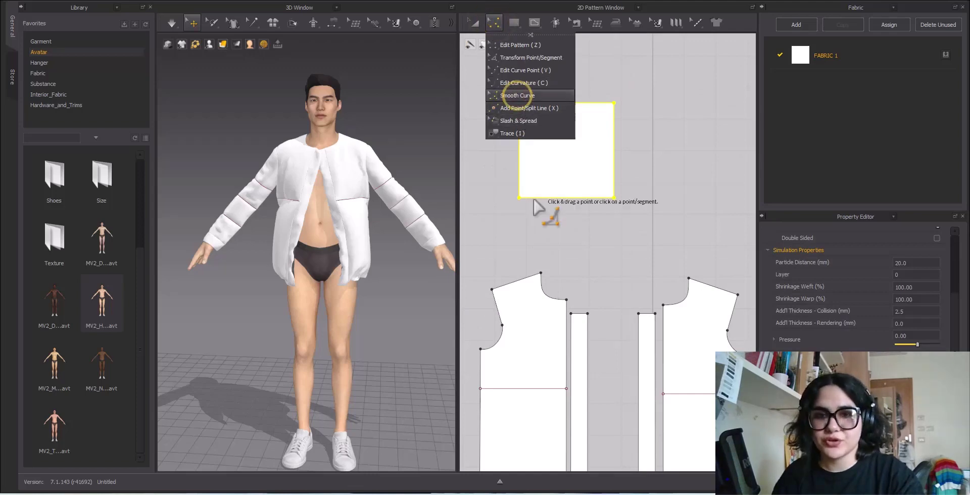
{"action": "scroll", "coordinate": [534, 202], "scroll_direction": "up", "scroll_amount": 4}
{"action": "left_click", "coordinate": [514, 206]}
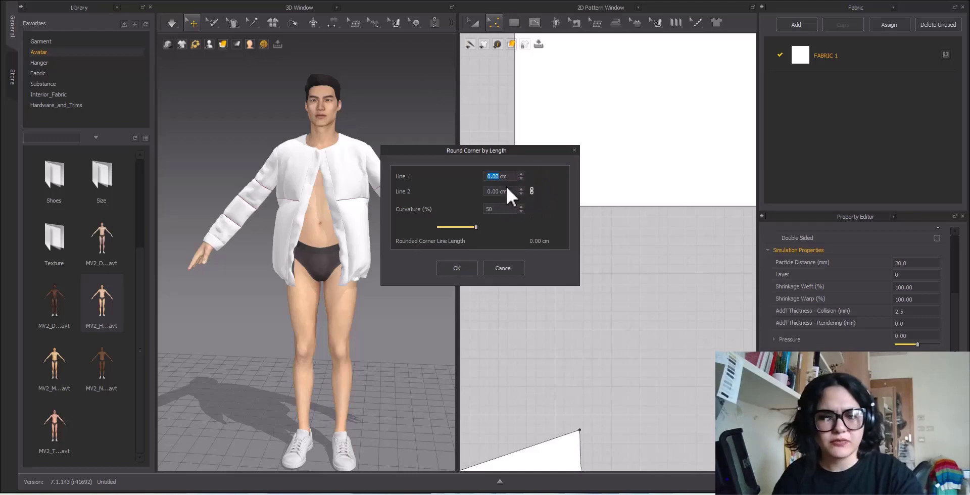
{"action": "type", "text": "5"}
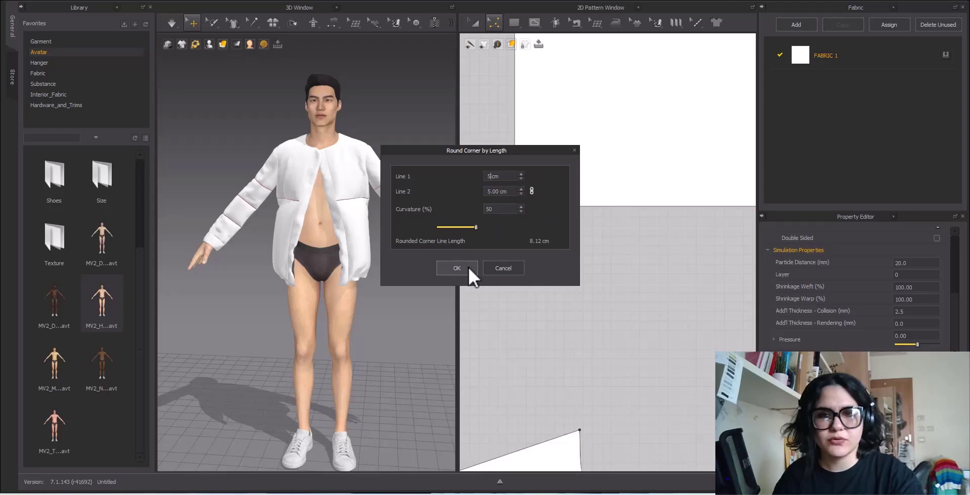
{"action": "left_click", "coordinate": [457, 268]}
{"action": "scroll", "coordinate": [537, 203], "scroll_direction": "down", "scroll_amount": 3}
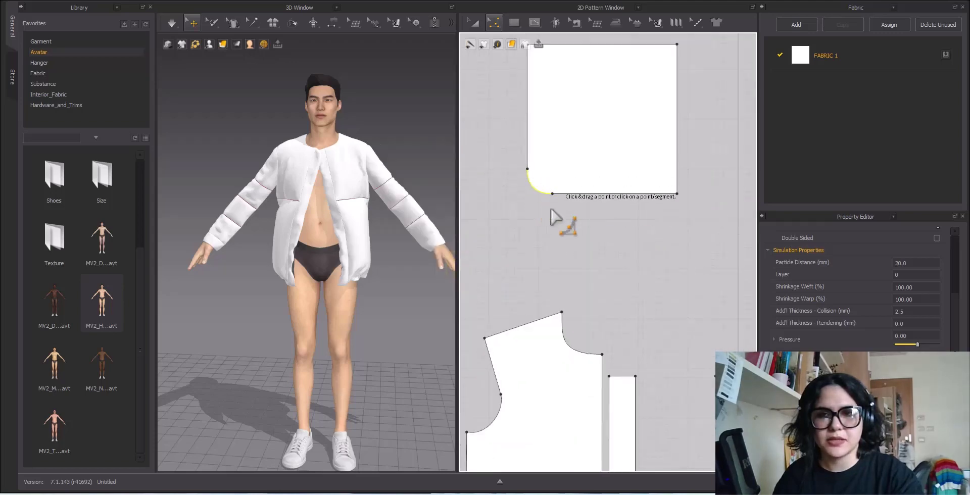
Round the square's upper-left corner with both line lengths set to 14 cm.
{"action": "middle_click_drag", "start_coordinate": [550, 209], "coordinate": [562, 277]}
{"action": "middle_click_drag", "start_coordinate": [563, 146], "coordinate": [543, 210]}
{"action": "left_click", "coordinate": [519, 177]}
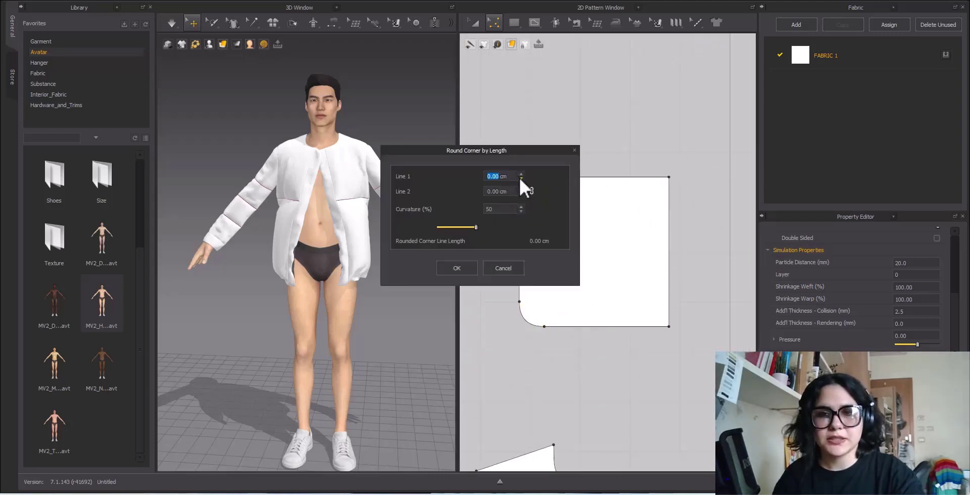
{"action": "left_click_drag", "start_coordinate": [523, 151], "coordinate": [433, 134]}
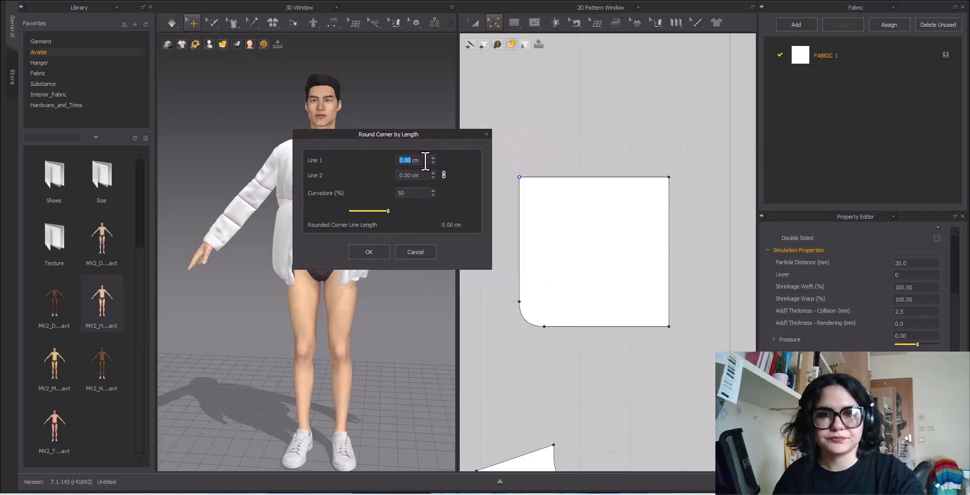
{"action": "type", "text": "1"}
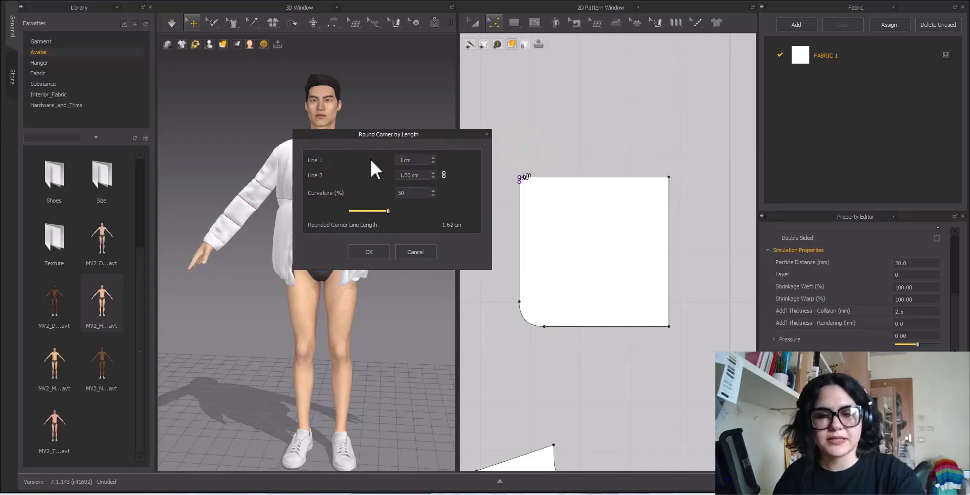
{"action": "type", "text": "0"}
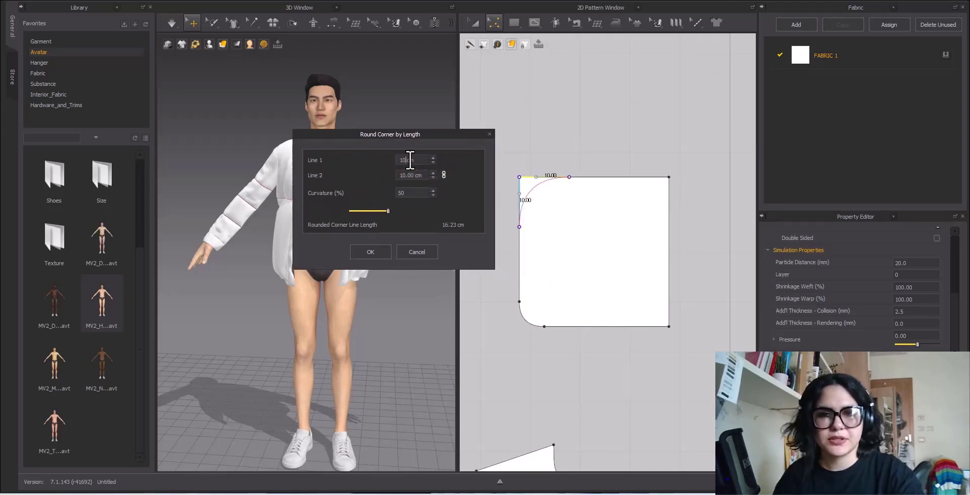
{"action": "left_click", "coordinate": [433, 158]}
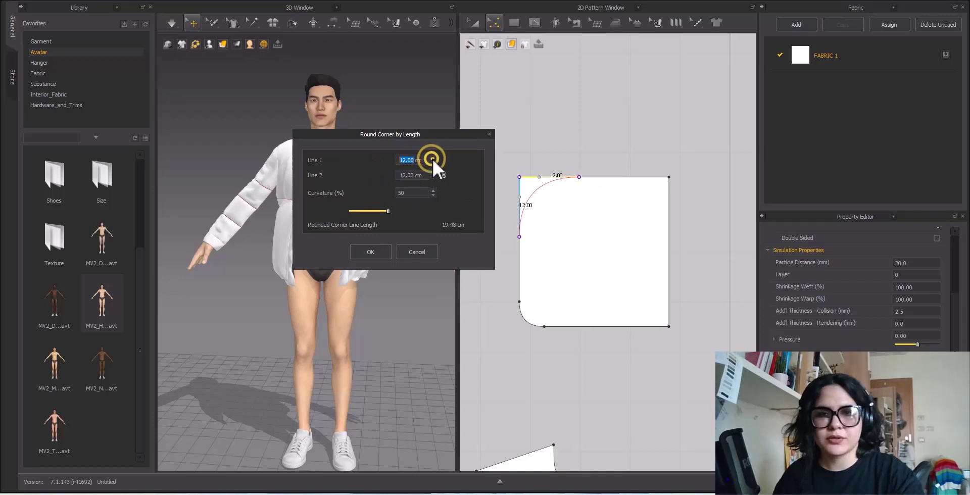
{"action": "left_click", "coordinate": [433, 159]}
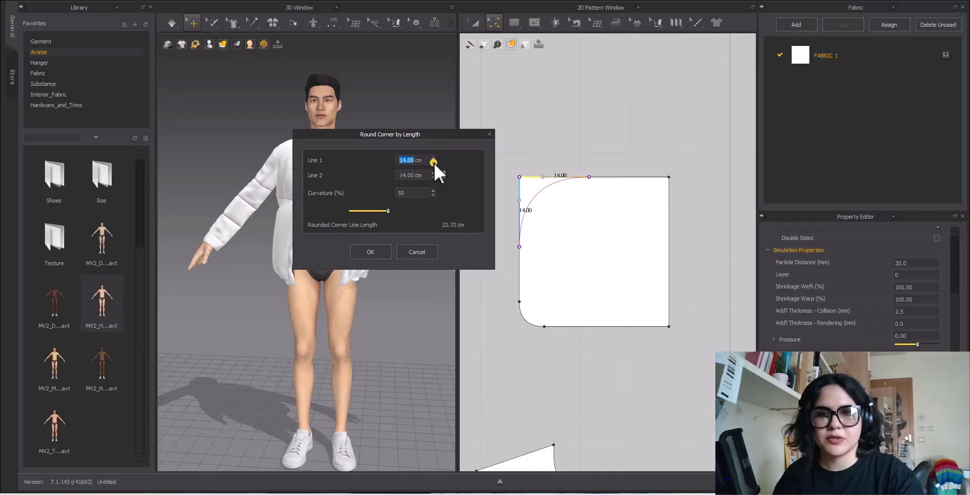
{"action": "left_click", "coordinate": [377, 251]}
{"action": "scroll", "coordinate": [636, 244], "scroll_direction": "down", "scroll_amount": 3}
{"action": "middle_click_drag", "start_coordinate": [652, 245], "coordinate": [574, 175]}
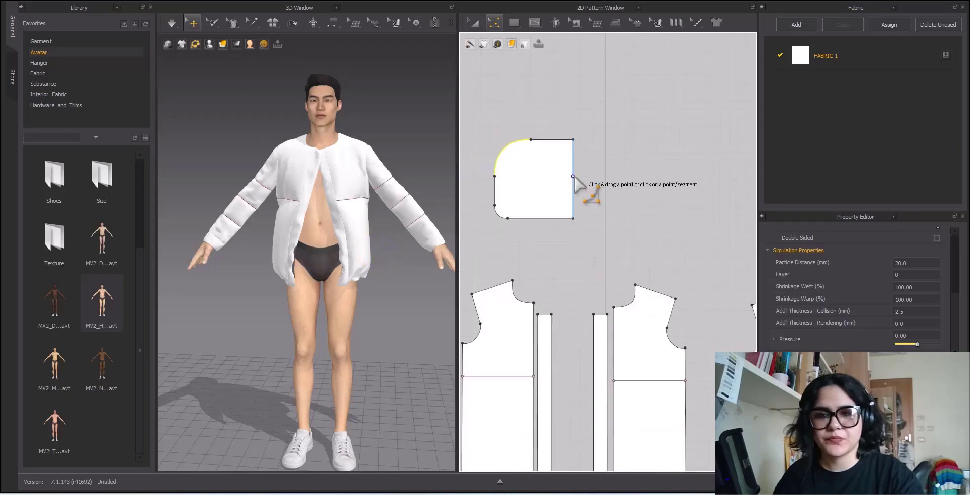
{"action": "scroll", "coordinate": [562, 228], "scroll_direction": "up", "scroll_amount": 5}
{"action": "key", "text": "x"}
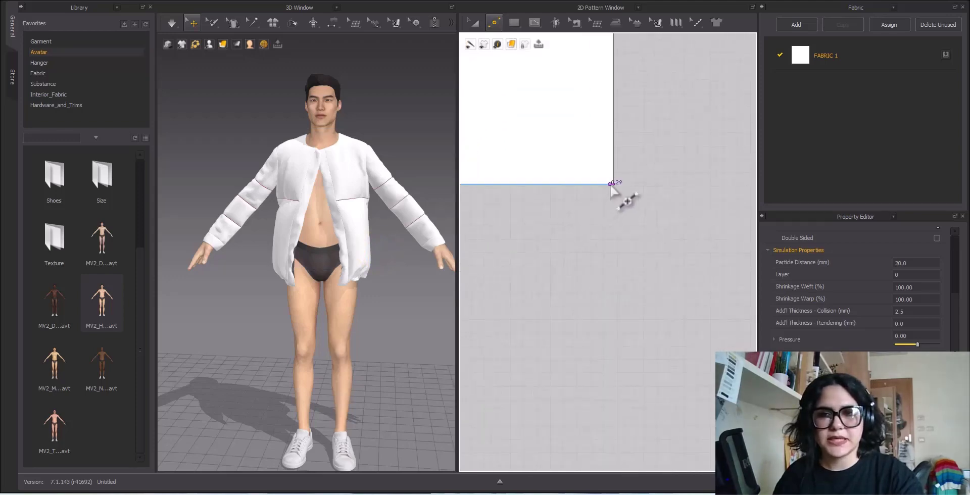
{"action": "middle_click_drag", "start_coordinate": [592, 208], "coordinate": [610, 242]}
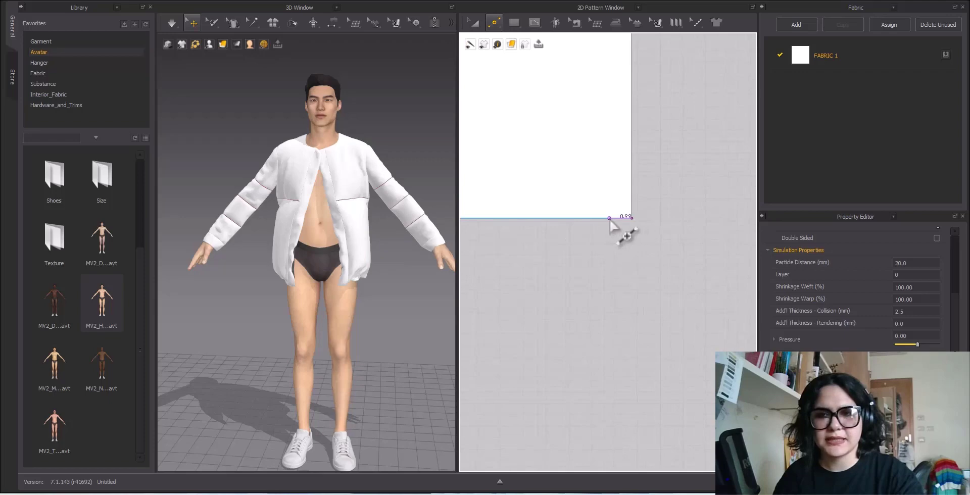
{"action": "right_click", "coordinate": [610, 218]}
{"action": "left_click", "coordinate": [515, 309]}
{"action": "scroll", "coordinate": [540, 290], "scroll_direction": "down", "scroll_amount": 2}
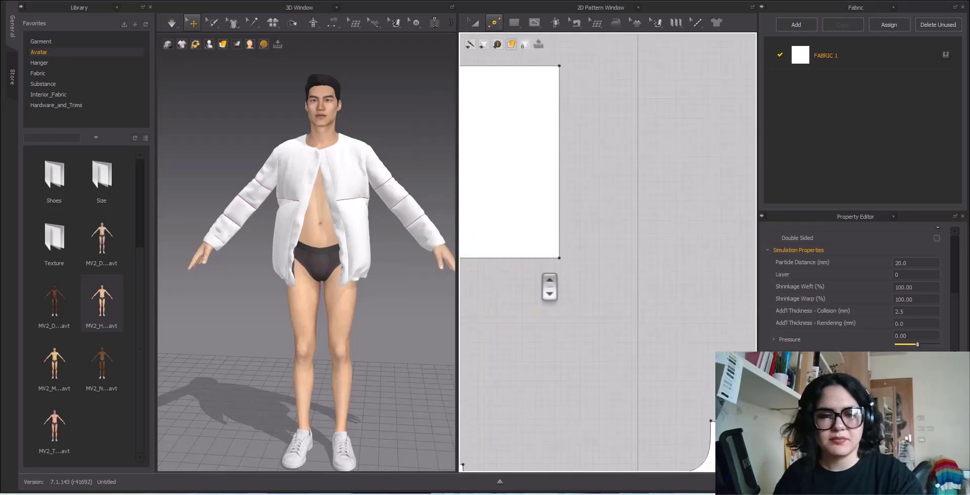
Split the bottom edge of the hood pattern uniformly into two equal segments.
{"action": "scroll", "coordinate": [586, 283], "scroll_direction": "up", "scroll_amount": 4}
{"action": "right_click", "coordinate": [591, 250]}
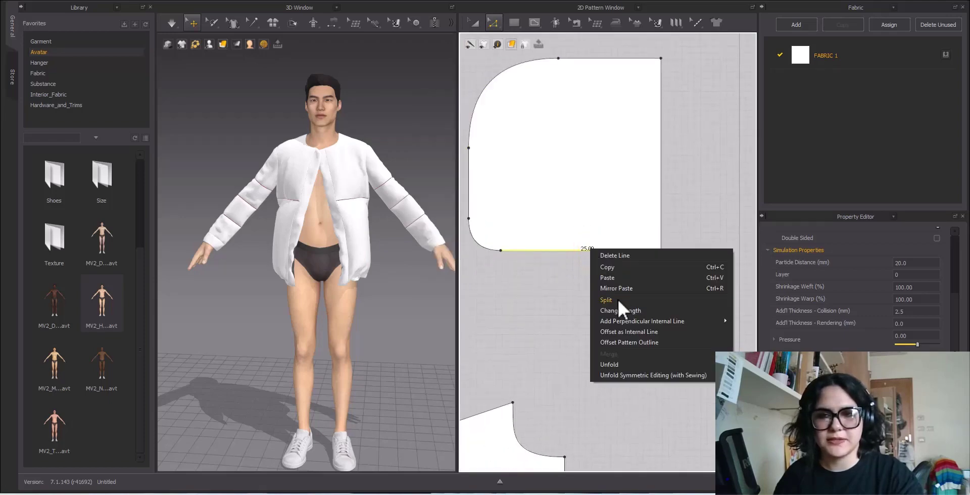
{"action": "left_click", "coordinate": [621, 300]}
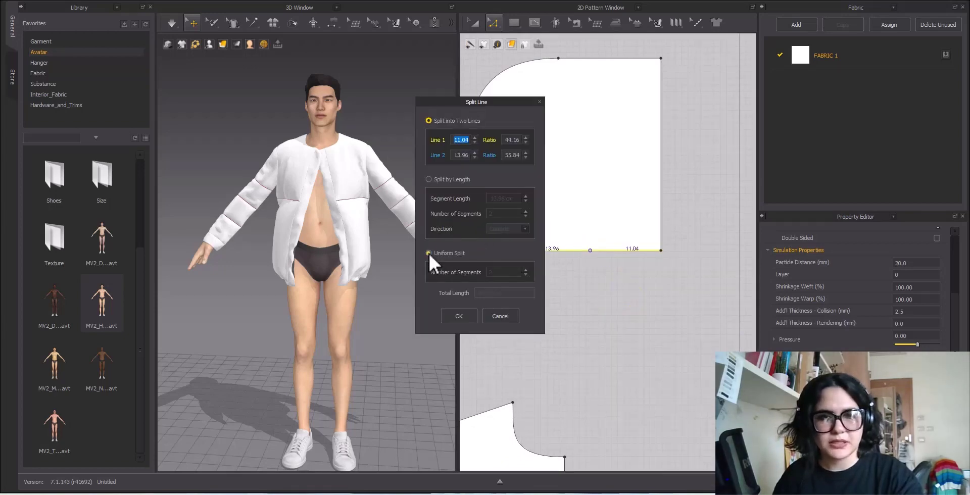
{"action": "left_click", "coordinate": [460, 316]}
{"action": "scroll", "coordinate": [581, 263], "scroll_direction": "up", "scroll_amount": 3}
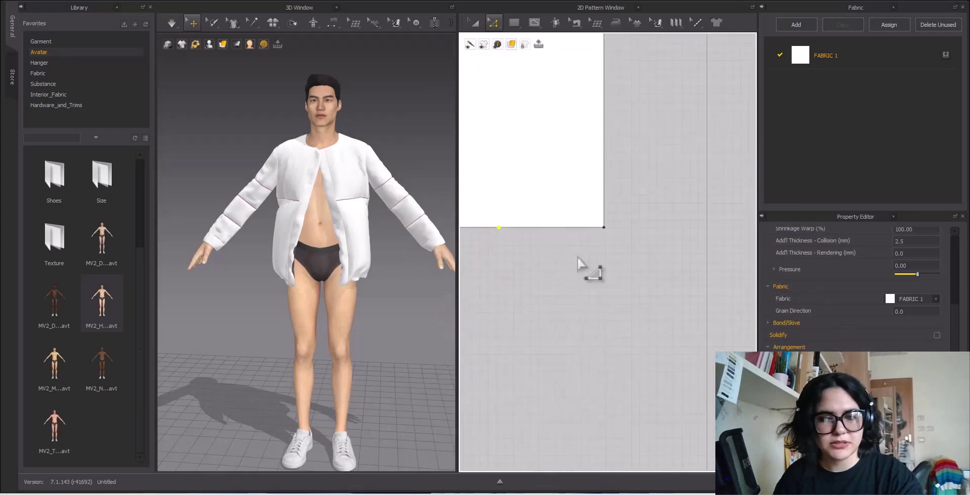
Try to split the half of the bottom edge next to the square corner with the Split Line options.
{"action": "scroll", "coordinate": [578, 257], "scroll_direction": "up", "scroll_amount": 3}
{"action": "key", "text": "x"}
{"action": "scroll", "coordinate": [614, 221], "scroll_direction": "up", "scroll_amount": 3}
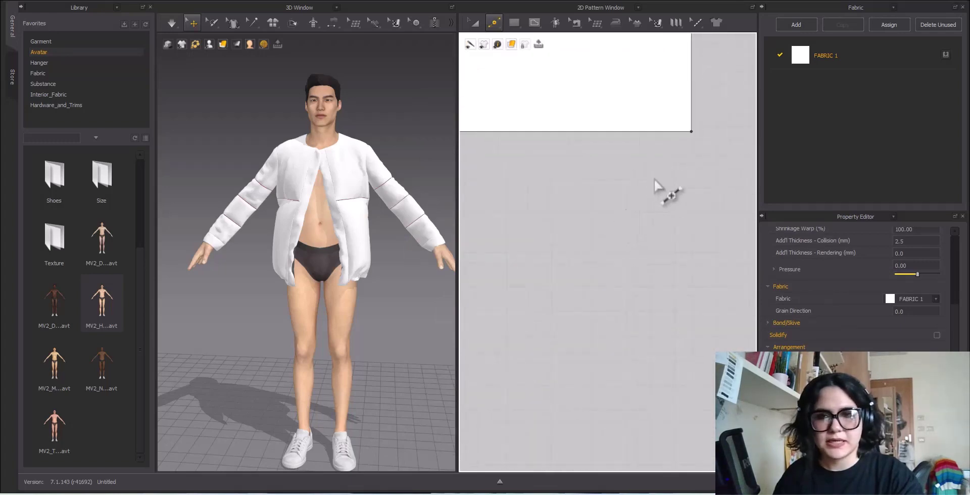
{"action": "right_click", "coordinate": [681, 132]}
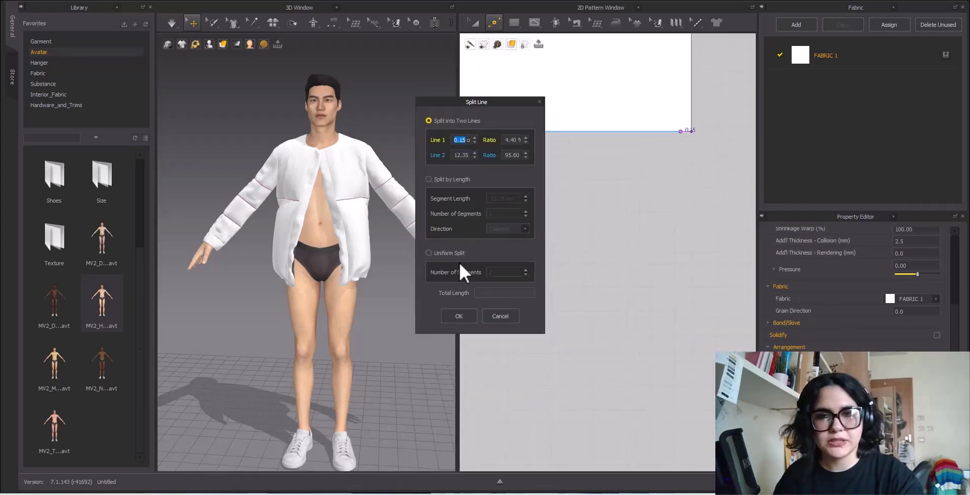
{"action": "left_click", "coordinate": [458, 316]}
{"action": "left_click", "coordinate": [493, 254]}
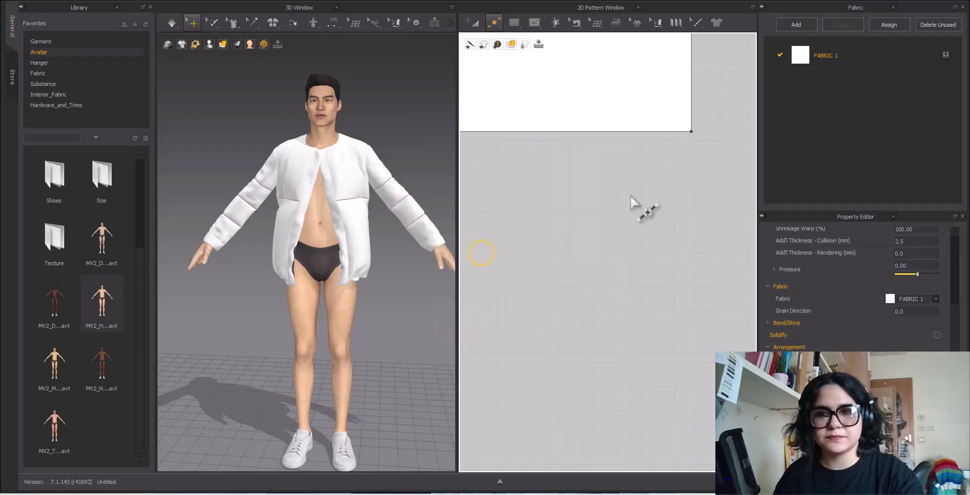
{"action": "right_click_drag", "start_coordinate": [639, 206], "coordinate": [599, 275]}
{"action": "right_click", "coordinate": [629, 200]}
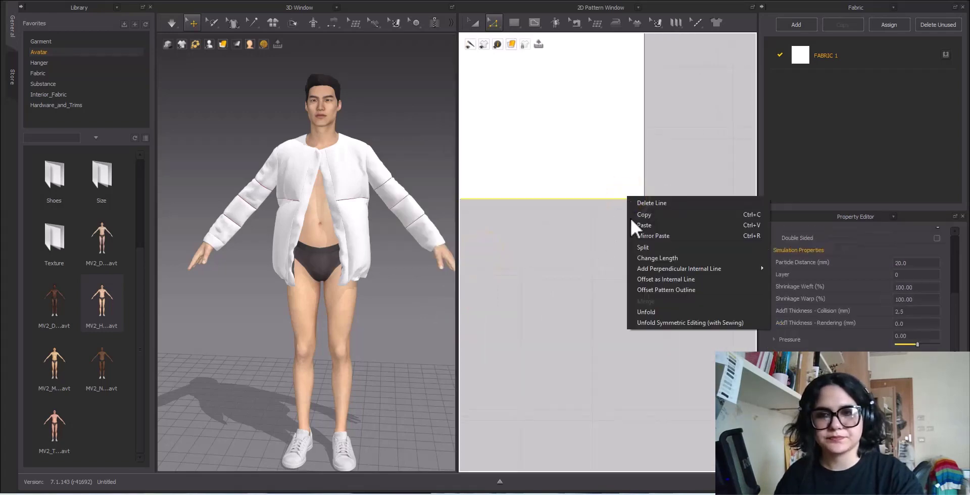
{"action": "left_click", "coordinate": [656, 247]}
{"action": "left_click", "coordinate": [459, 316]}
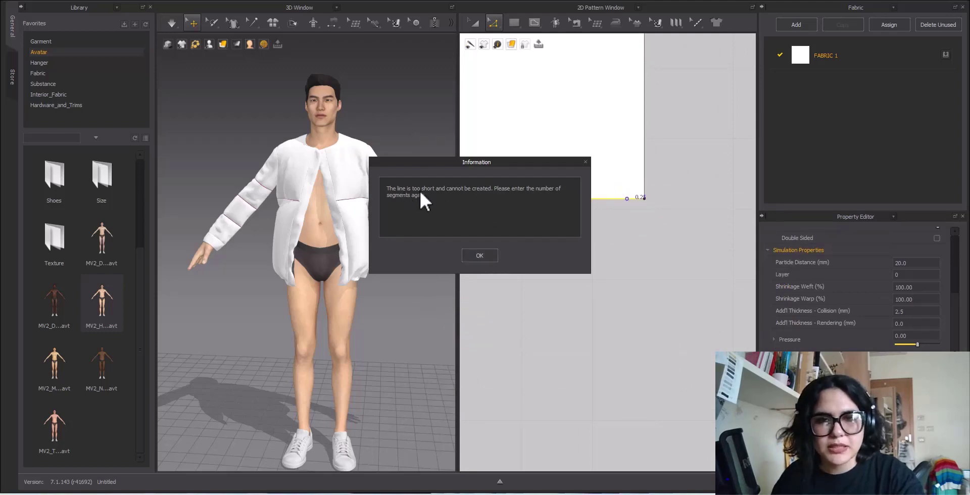
{"action": "left_click", "coordinate": [479, 255]}
Add a point on the hood's bottom edge just beside the lower-right corner.
{"action": "right_click_drag", "start_coordinate": [660, 234], "coordinate": [630, 268]}
{"action": "left_click", "coordinate": [595, 235]}
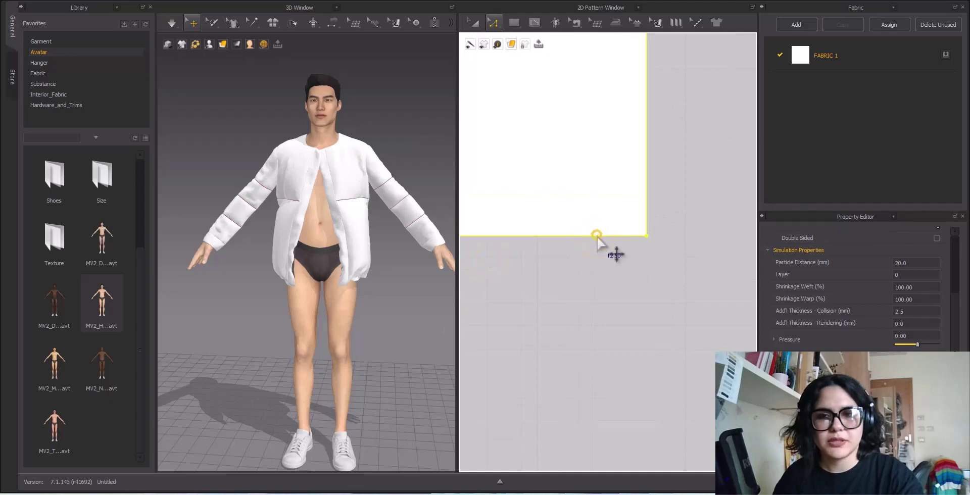
{"action": "scroll", "coordinate": [587, 255], "scroll_direction": "down", "scroll_amount": 5}
{"action": "left_click", "coordinate": [584, 266]}
{"action": "scroll", "coordinate": [577, 272], "scroll_direction": "down", "scroll_amount": 3}
{"action": "middle_click_drag", "start_coordinate": [577, 271], "coordinate": [559, 260]}
{"action": "left_click", "coordinate": [674, 286]}
{"action": "scroll", "coordinate": [689, 294], "scroll_direction": "up", "scroll_amount": 3}
{"action": "key", "text": "x"}
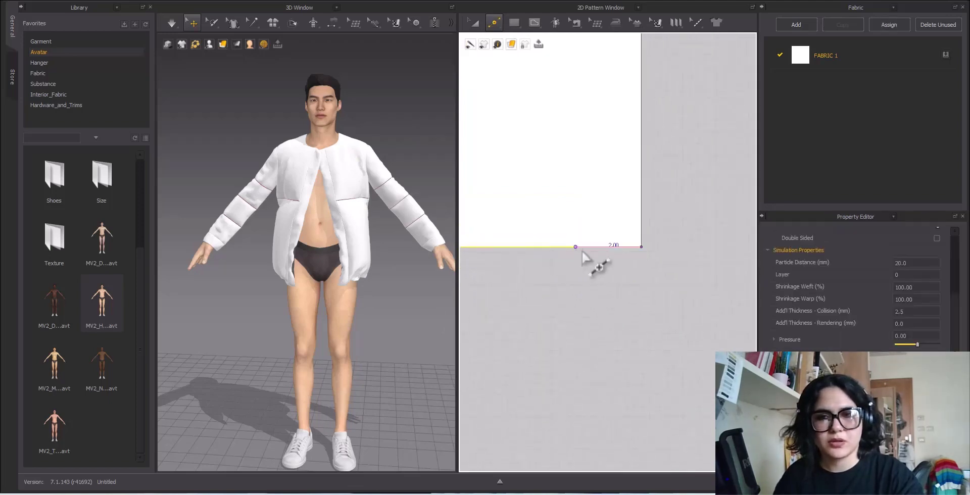
{"action": "left_click", "coordinate": [616, 248]}
Move the new bottom-edge point down below the lower-right corner with Edit Pattern, setting the distance moved to 6 cm.
{"action": "left_click", "coordinate": [489, 29]}
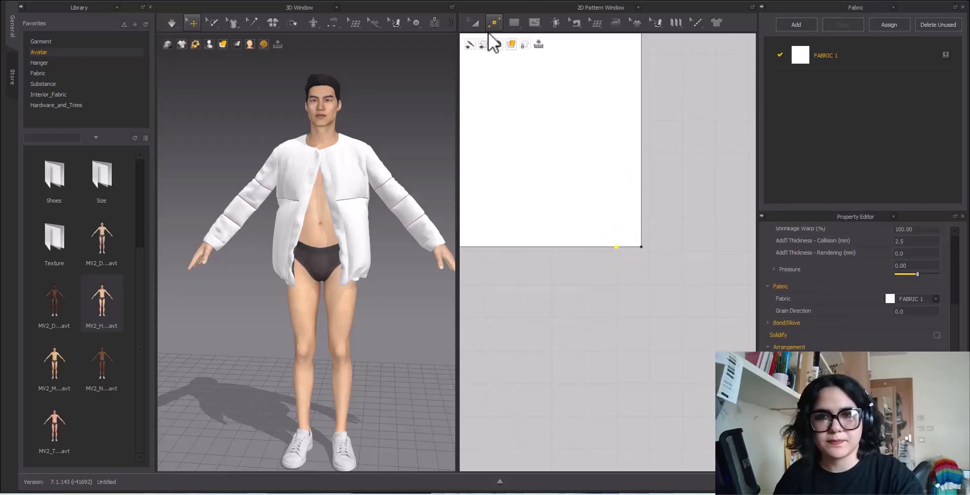
{"action": "left_click", "coordinate": [500, 42]}
{"action": "left_click", "coordinate": [612, 244]}
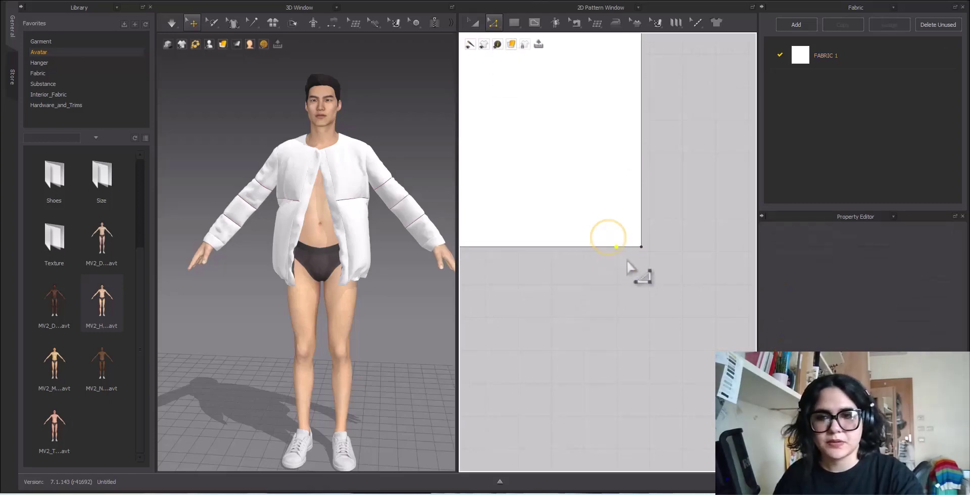
{"action": "left_click_drag", "start_coordinate": [615, 247], "coordinate": [642, 421]}
{"action": "right_click", "coordinate": [642, 421]}
{"action": "type", "text": "6"}
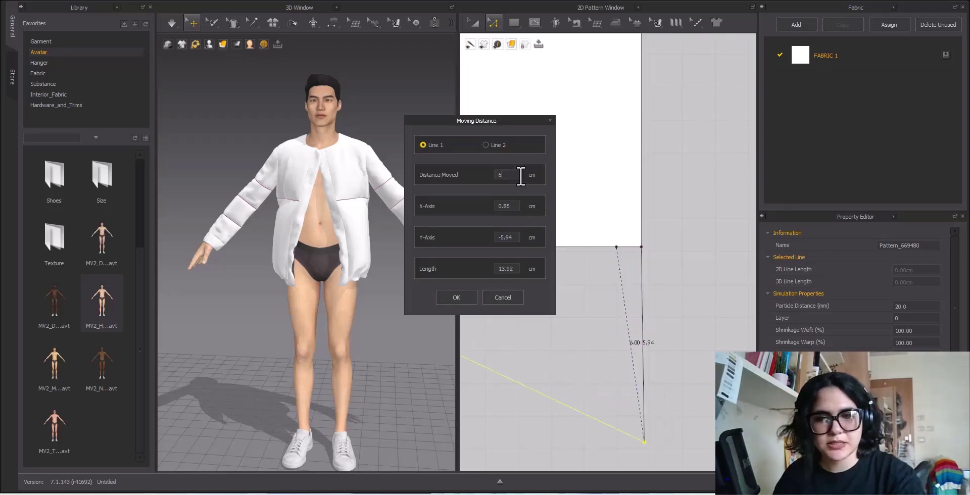
{"action": "left_click", "coordinate": [473, 301]}
{"action": "scroll", "coordinate": [550, 312], "scroll_direction": "down", "scroll_amount": 5}
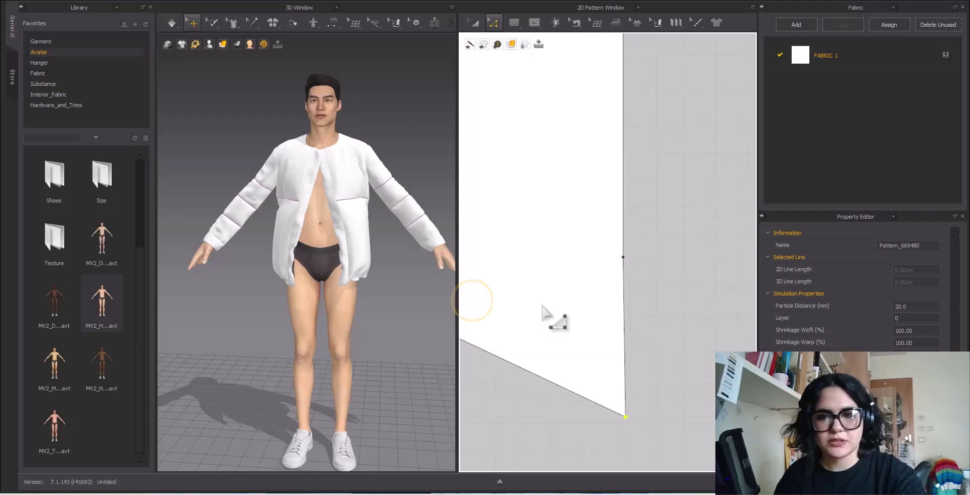
Try to nudge the hood's lower tip point into line with its vertical front edge.
{"action": "middle_click_drag", "start_coordinate": [576, 305], "coordinate": [665, 246]}
{"action": "scroll", "coordinate": [680, 275], "scroll_direction": "up", "scroll_amount": 3}
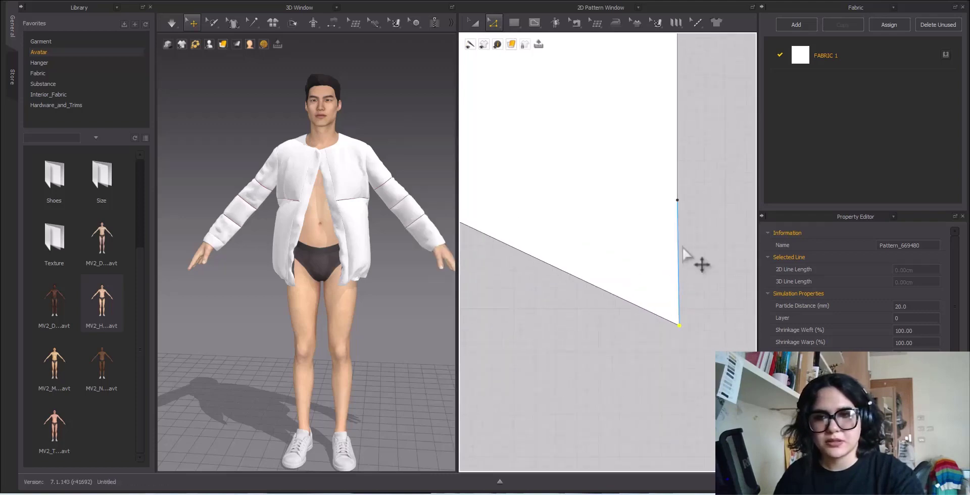
{"action": "left_click_drag", "start_coordinate": [680, 326], "coordinate": [679, 328]}
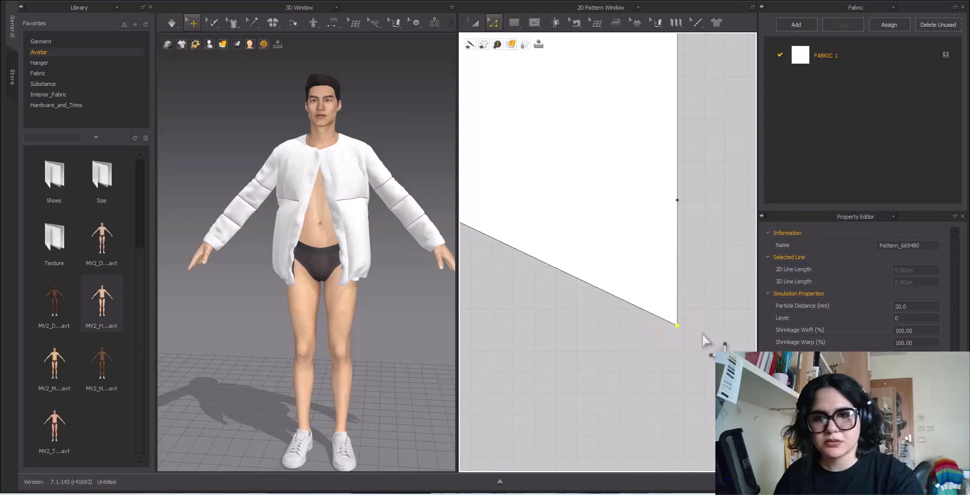
{"action": "left_click", "coordinate": [704, 331]}
{"action": "left_click", "coordinate": [677, 327]}
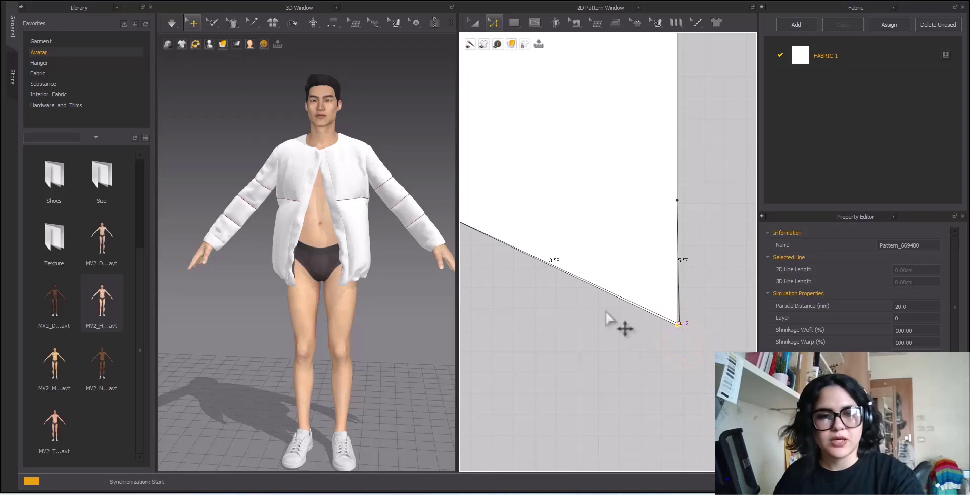
{"action": "left_click", "coordinate": [628, 307]}
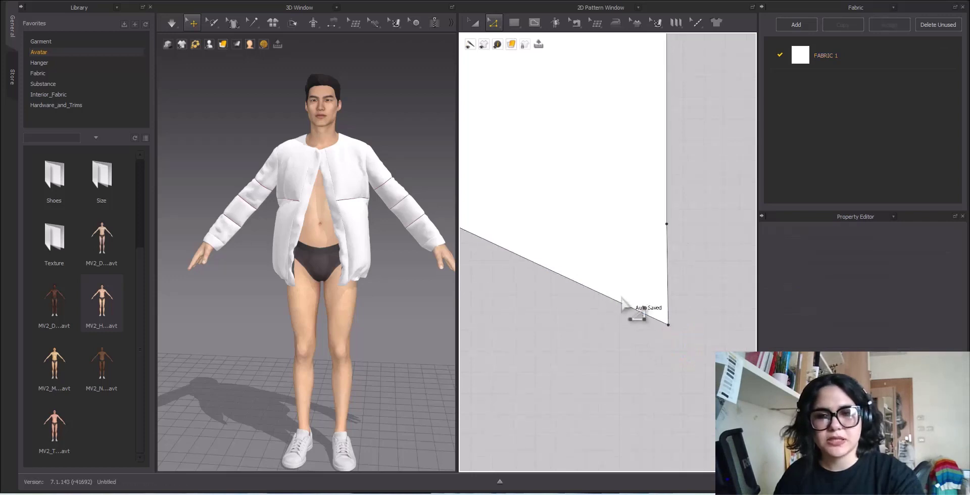
{"action": "scroll", "coordinate": [634, 313], "scroll_direction": "down", "scroll_amount": 3}
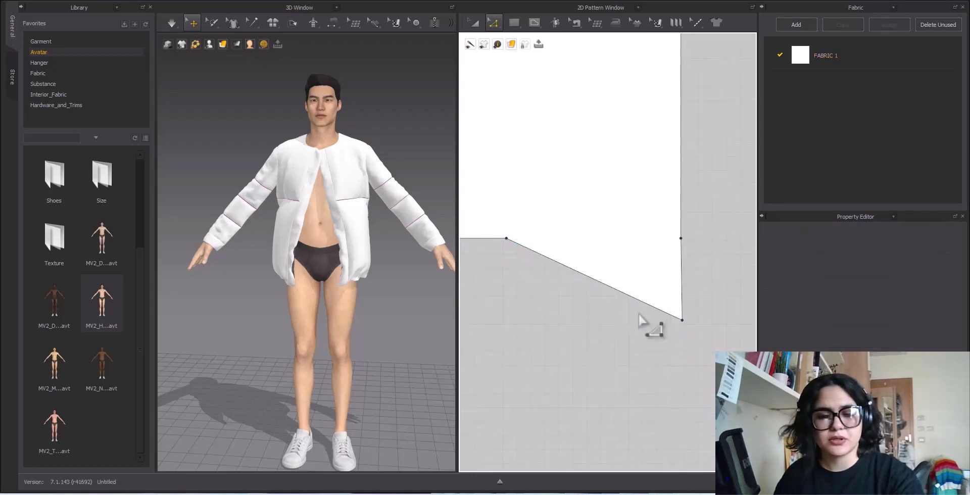
Try to bend the hood's whole slanted bottom edge into a single curve.
{"action": "key", "text": "c"}
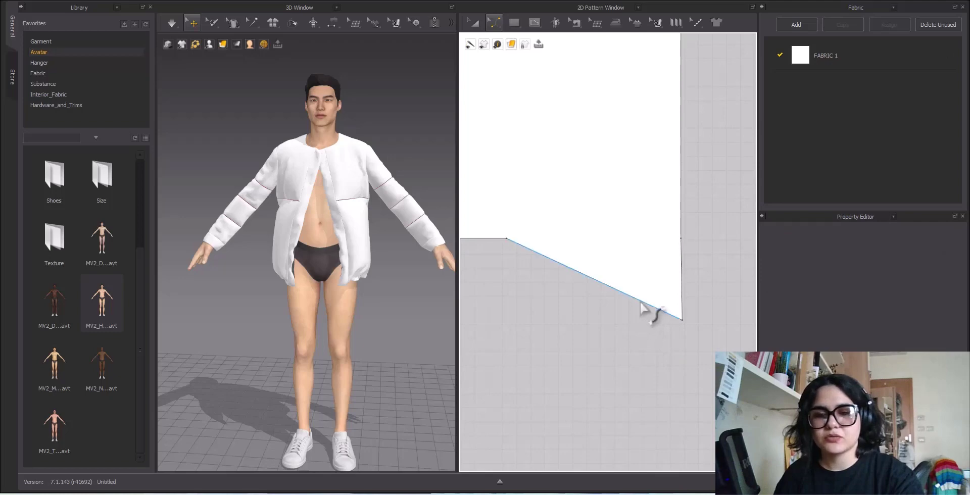
{"action": "left_click_drag", "start_coordinate": [640, 304], "coordinate": [631, 310]}
{"action": "key", "text": "ctrl+z"}
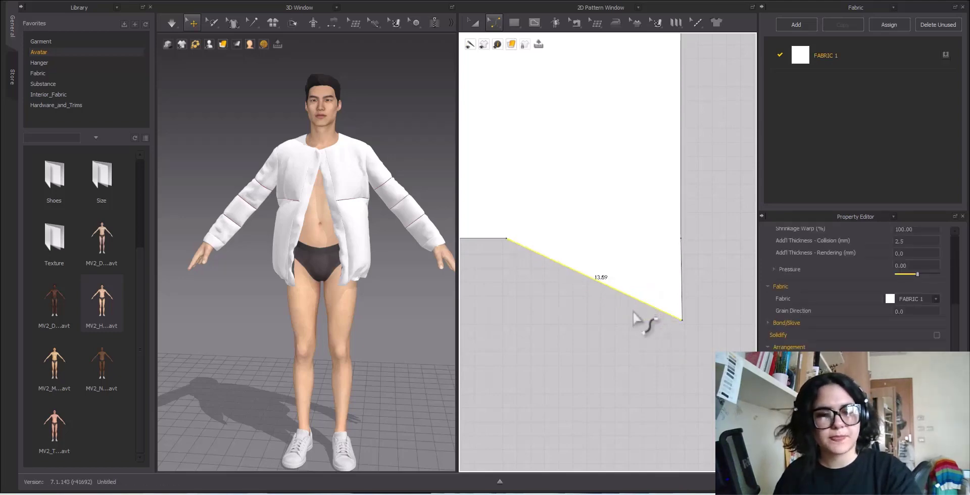
Try to split the slanted bottom edge at a freely placed point with the Split Line options.
{"action": "key", "text": "x"}
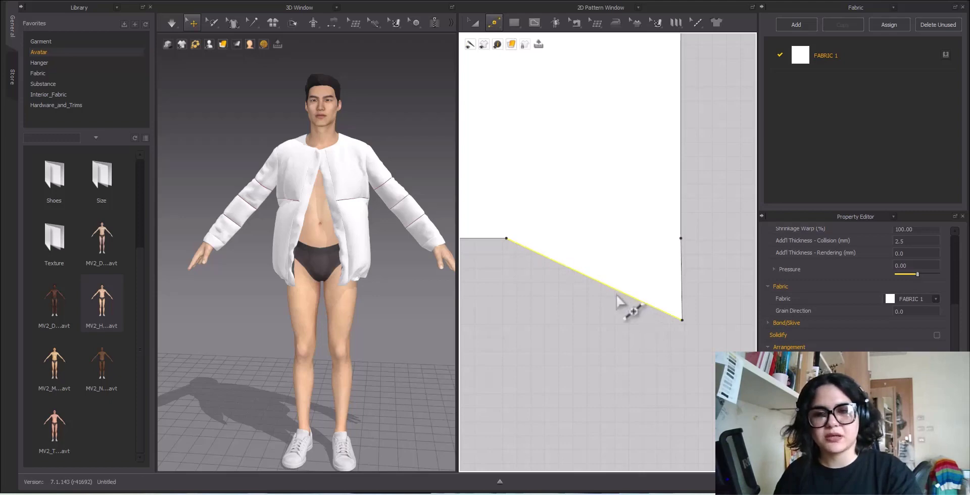
{"action": "right_click", "coordinate": [616, 293]}
{"action": "left_click", "coordinate": [612, 288]}
{"action": "right_click", "coordinate": [612, 288]}
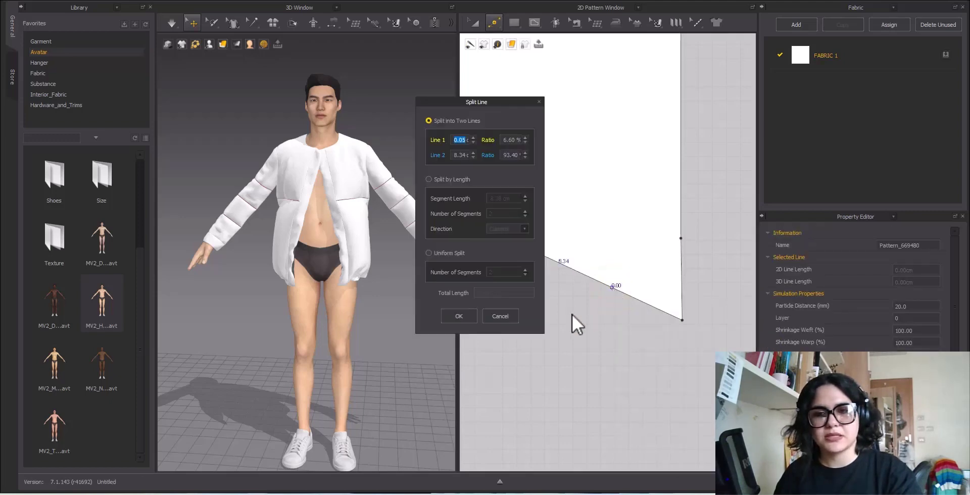
{"action": "left_click", "coordinate": [456, 314]}
{"action": "left_click", "coordinate": [480, 253]}
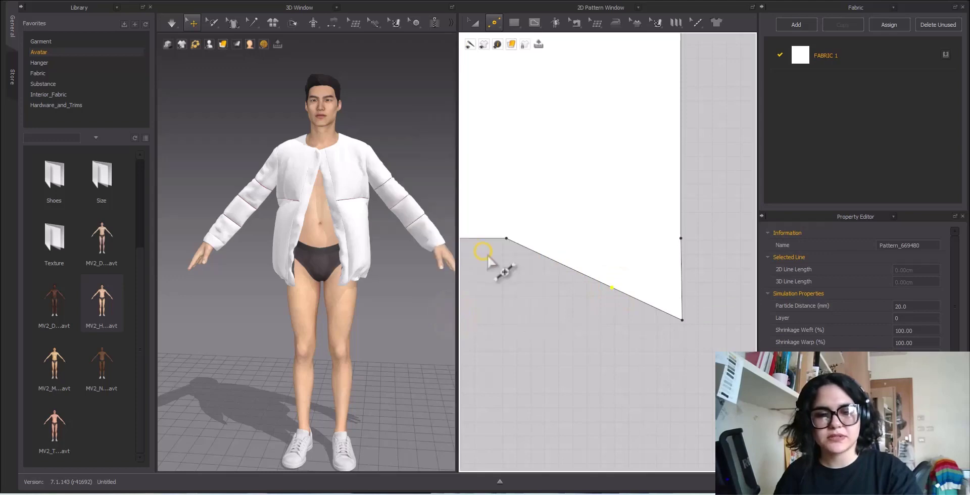
Split the hood's slanted bottom edge at its midpoint with a uniform split into two equal segments.
{"action": "left_click", "coordinate": [579, 244]}
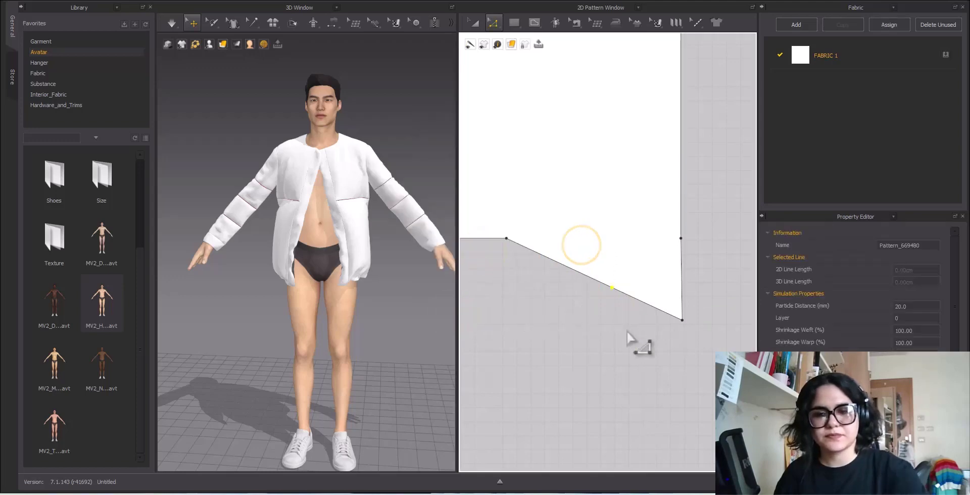
{"action": "left_click", "coordinate": [601, 281]}
{"action": "right_click", "coordinate": [599, 282]}
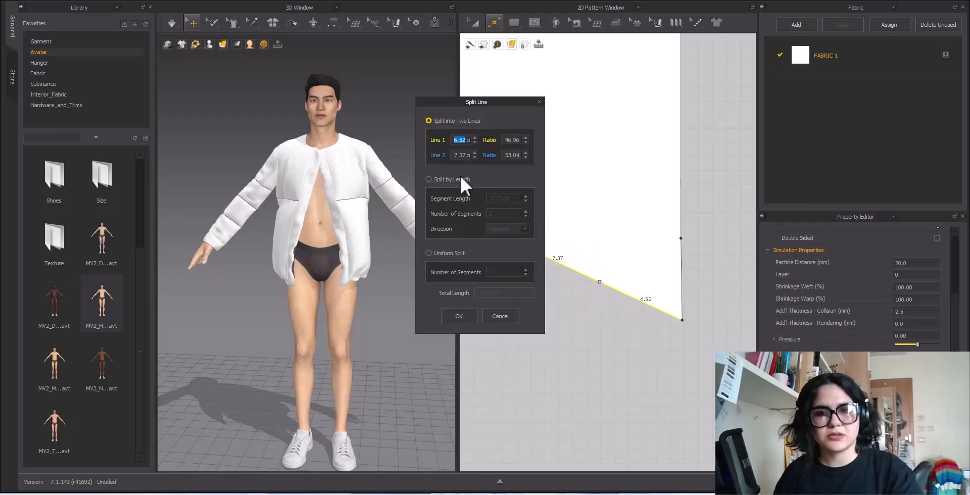
{"action": "left_click", "coordinate": [428, 253]}
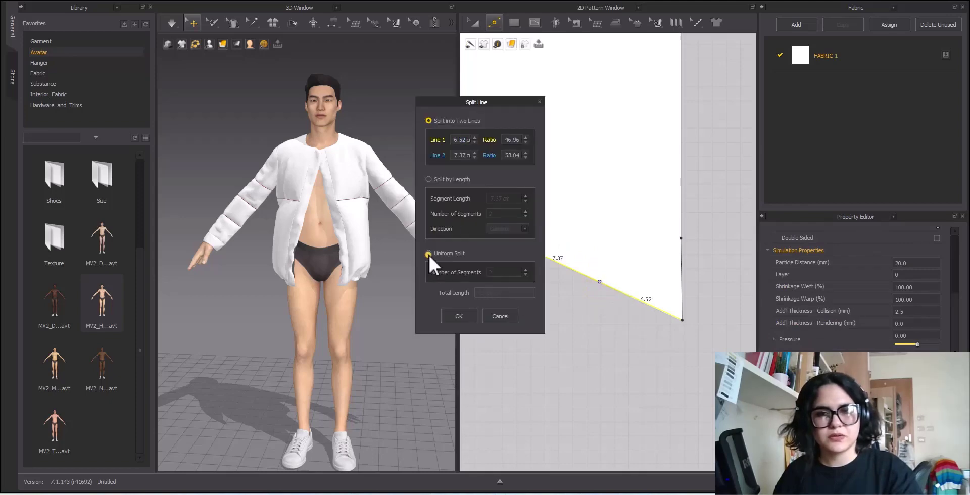
{"action": "left_click", "coordinate": [455, 316]}
{"action": "key", "text": "z"}
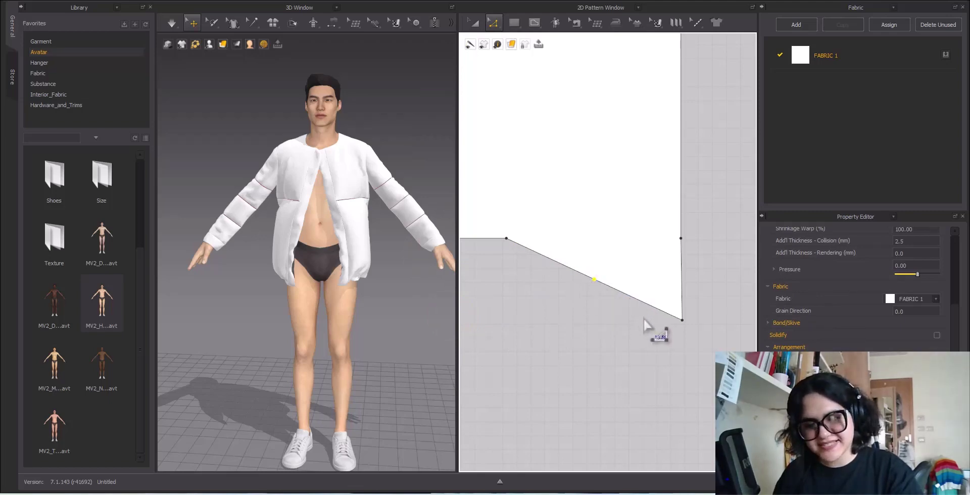
Curve the slanted edge's lower half outward and its upper half inward to form an S-shaped neckline.
{"action": "key", "text": "c"}
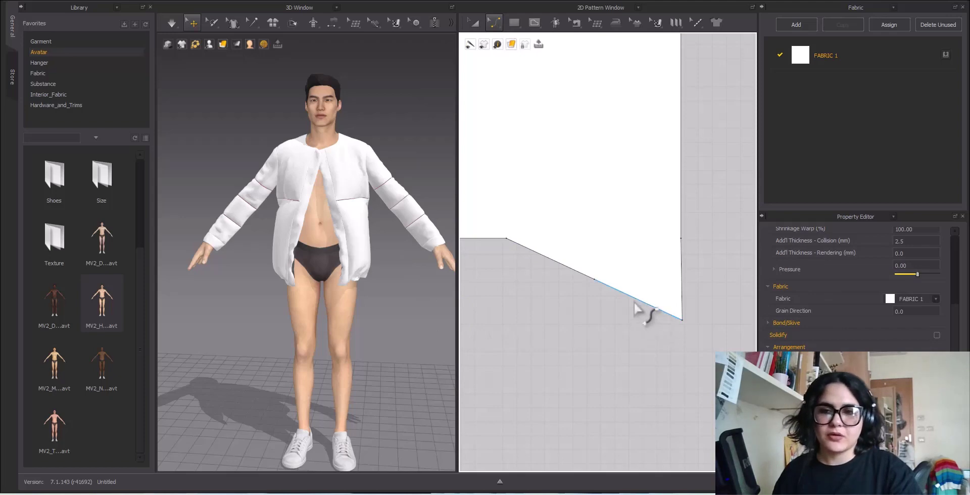
{"action": "left_click_drag", "start_coordinate": [638, 302], "coordinate": [631, 315]}
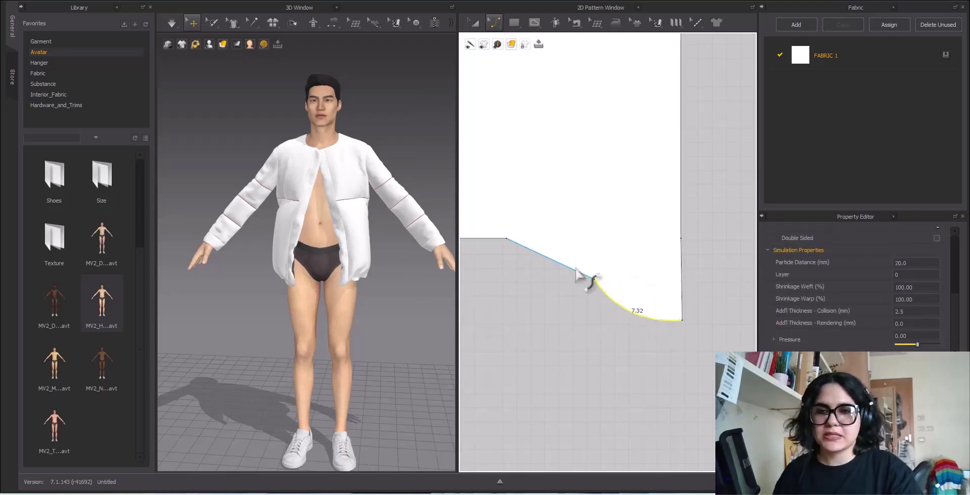
{"action": "left_click_drag", "start_coordinate": [553, 263], "coordinate": [538, 263]}
{"action": "scroll", "coordinate": [588, 281], "scroll_direction": "down", "scroll_amount": 3}
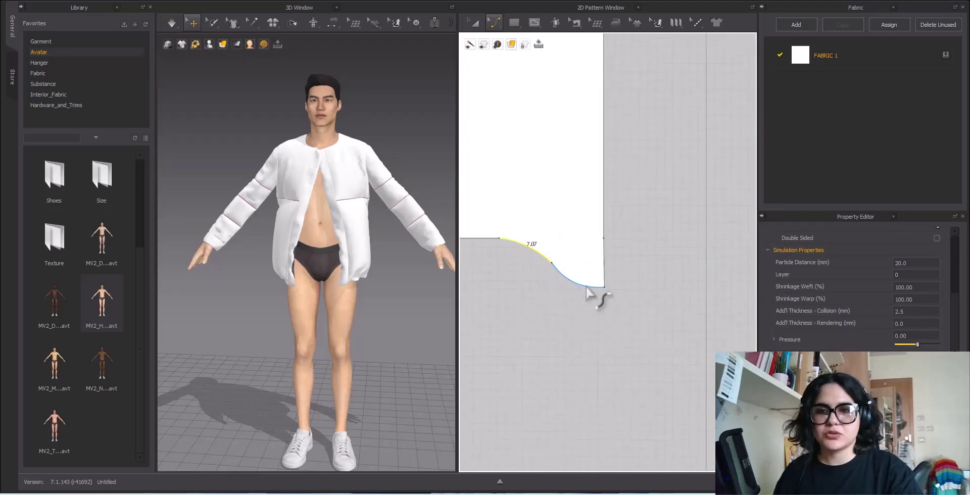
Refine the bends of both S-curve halves so the hood's neckline flows smoothly down to the lower tip.
{"action": "right_click_drag", "start_coordinate": [586, 290], "coordinate": [626, 310]}
{"action": "left_click", "coordinate": [618, 303]}
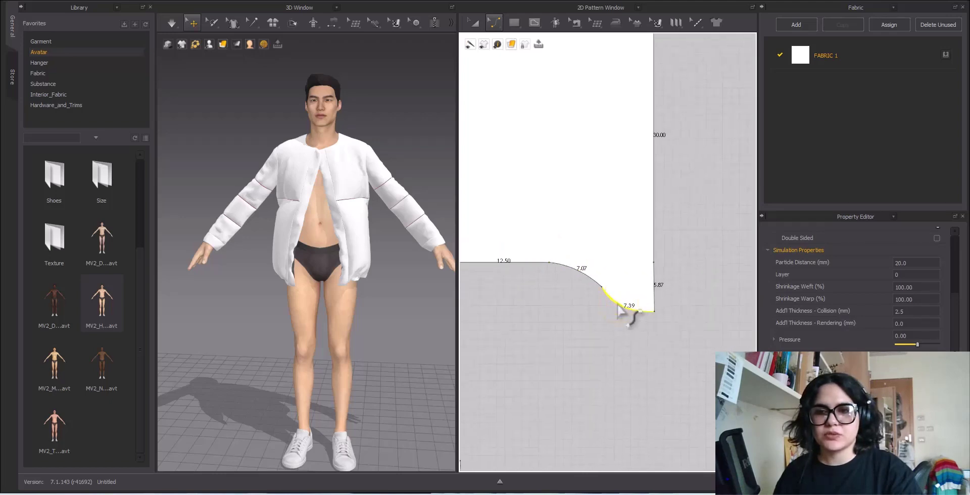
{"action": "left_click_drag", "start_coordinate": [617, 305], "coordinate": [648, 314]}
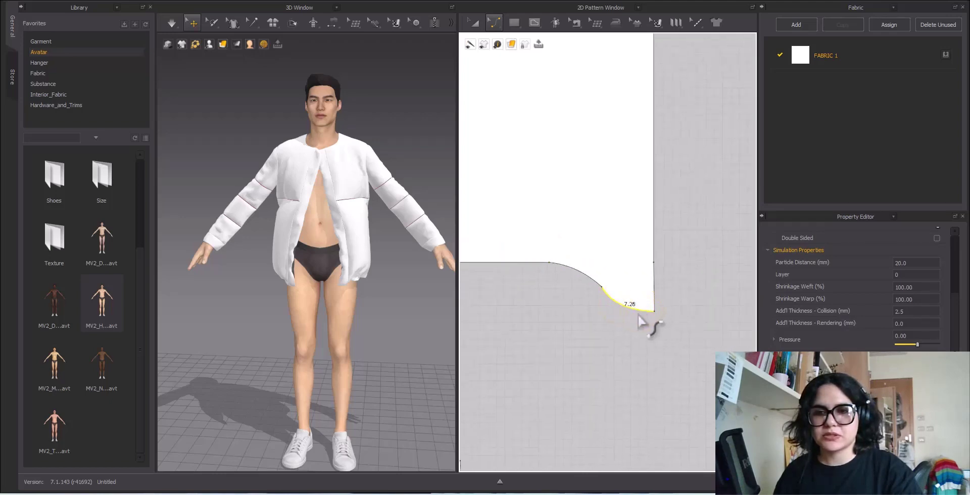
{"action": "scroll", "coordinate": [645, 318], "scroll_direction": "up", "scroll_amount": 5}
{"action": "left_click_drag", "start_coordinate": [635, 297], "coordinate": [635, 291]}
{"action": "scroll", "coordinate": [592, 303], "scroll_direction": "down", "scroll_amount": 4}
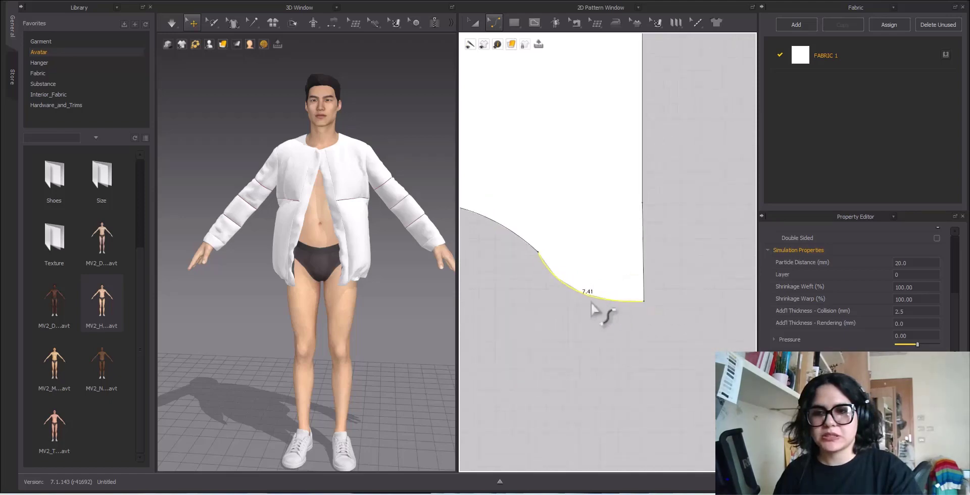
{"action": "middle_click_drag", "start_coordinate": [588, 305], "coordinate": [683, 339]}
{"action": "left_click", "coordinate": [631, 311]}
{"action": "left_click", "coordinate": [609, 263]}
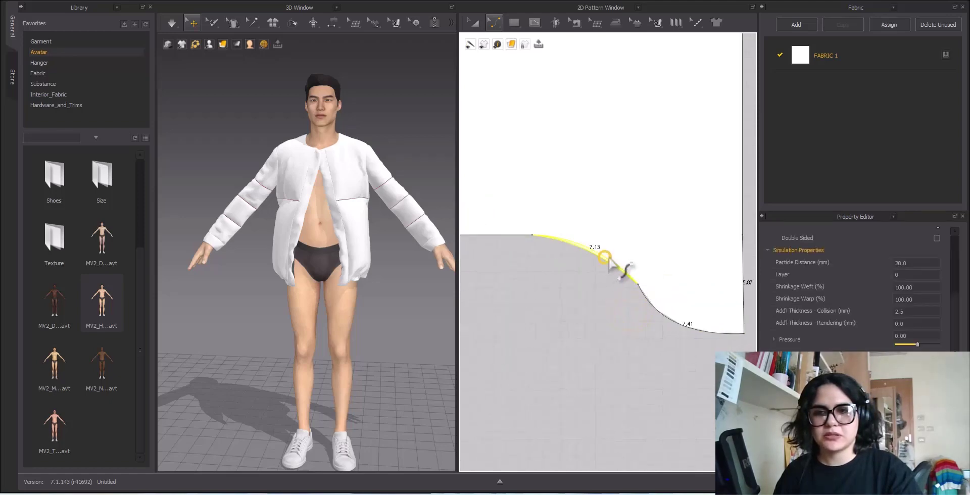
{"action": "left_click", "coordinate": [605, 302]}
{"action": "scroll", "coordinate": [543, 253], "scroll_direction": "down", "scroll_amount": 5}
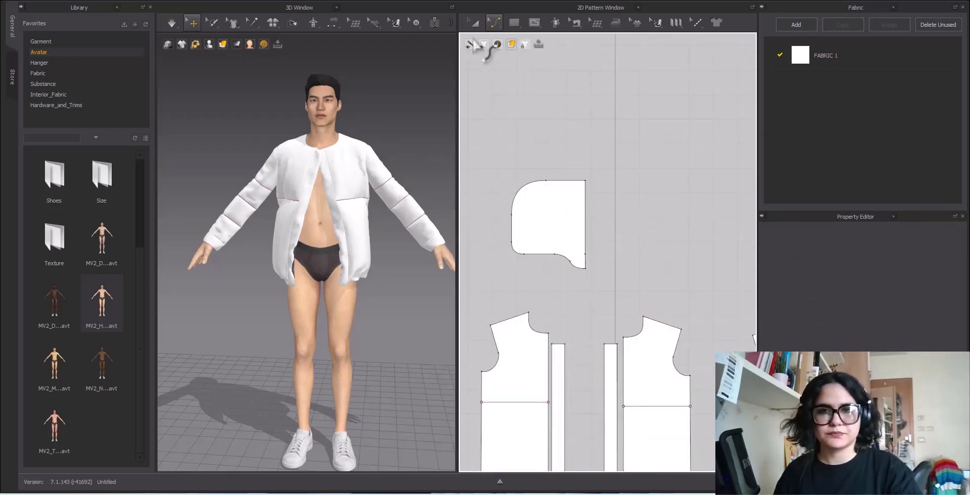
Select the hood pattern with Transform Pattern and bring its 3D piece down next to the avatar's head.
{"action": "left_click", "coordinate": [473, 23]}
{"action": "left_click", "coordinate": [630, 236]}
{"action": "scroll", "coordinate": [550, 359], "scroll_direction": "up", "scroll_amount": 3}
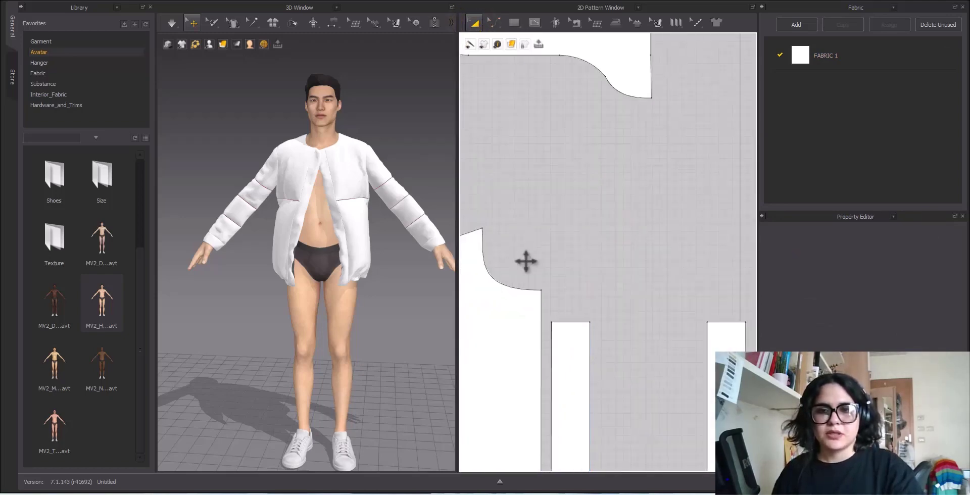
{"action": "scroll", "coordinate": [525, 263], "scroll_direction": "down", "scroll_amount": 5}
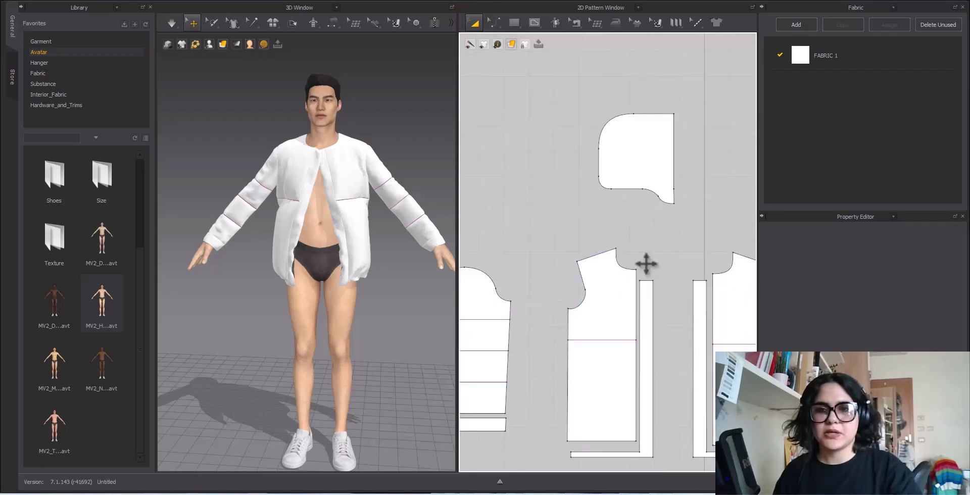
{"action": "left_click", "coordinate": [642, 157]}
{"action": "scroll", "coordinate": [339, 152], "scroll_direction": "down", "scroll_amount": 3}
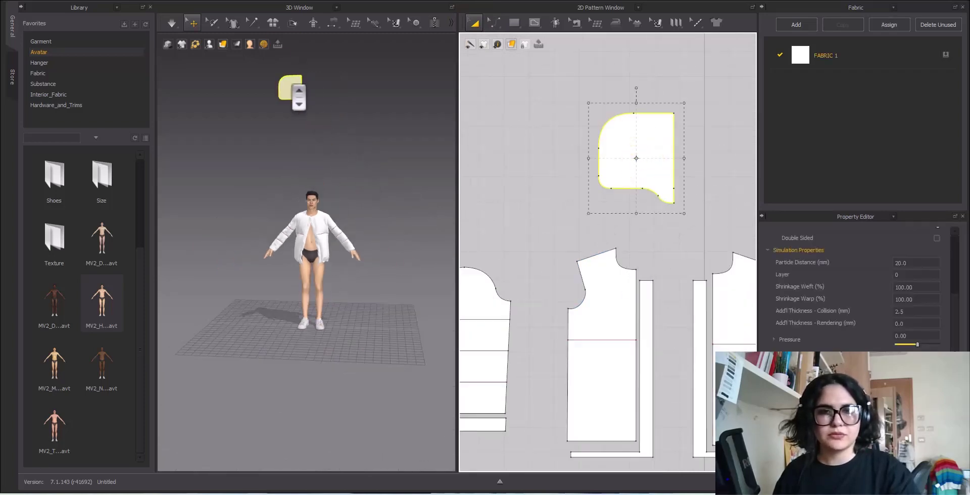
{"action": "left_click_drag", "start_coordinate": [289, 87], "coordinate": [298, 217]}
{"action": "scroll", "coordinate": [303, 215], "scroll_direction": "down", "scroll_amount": 2}
{"action": "scroll", "coordinate": [303, 215], "scroll_direction": "up", "scroll_amount": 4}
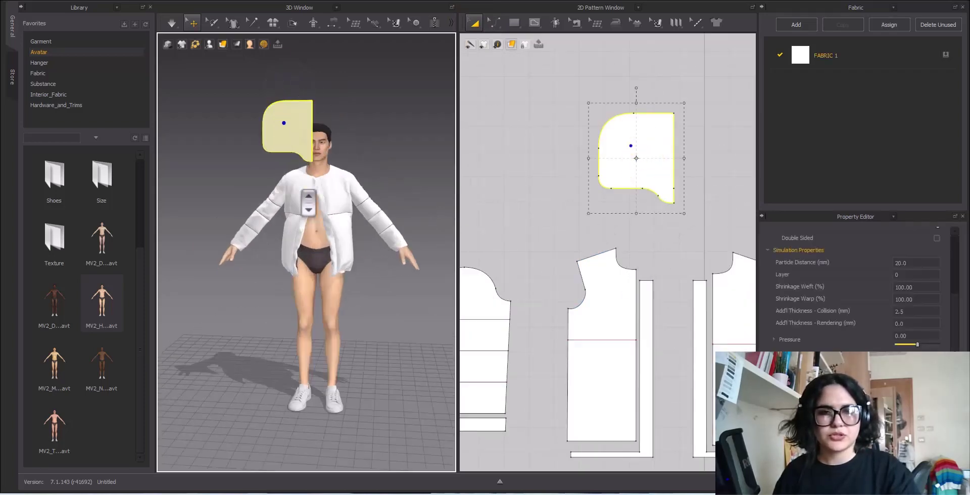
Rotate the 3D hood piece to face sideways and position it along the right side of the avatar's head.
{"action": "left_click_drag", "start_coordinate": [294, 138], "coordinate": [211, 132]}
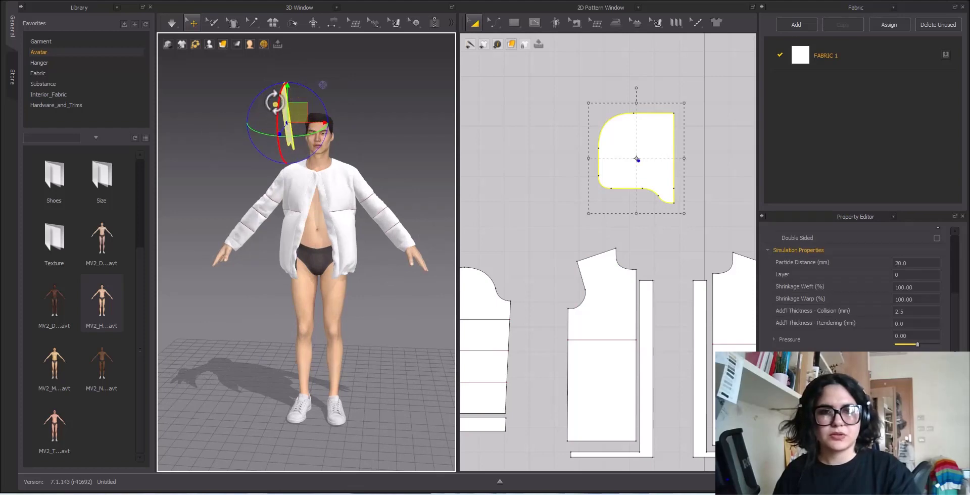
{"action": "scroll", "coordinate": [299, 128], "scroll_direction": "down", "scroll_amount": 2}
{"action": "right_click_drag", "start_coordinate": [299, 127], "coordinate": [436, 139]}
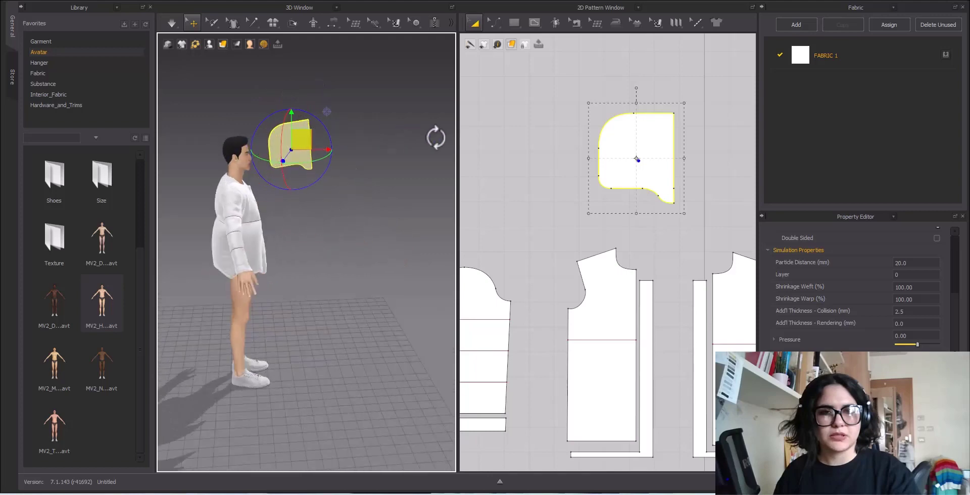
{"action": "left_click_drag", "start_coordinate": [319, 122], "coordinate": [300, 157]}
{"action": "right_click_drag", "start_coordinate": [300, 157], "coordinate": [323, 137]}
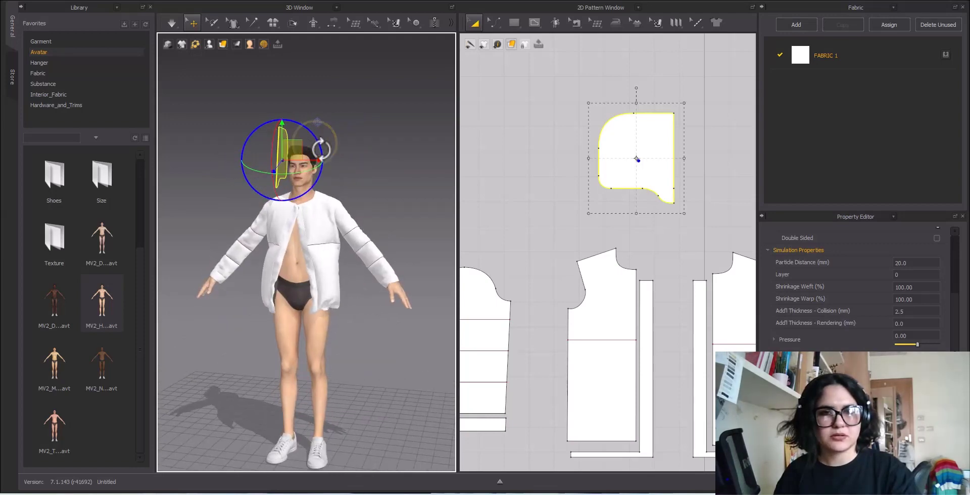
{"action": "scroll", "coordinate": [307, 253], "scroll_direction": "up", "scroll_amount": 5}
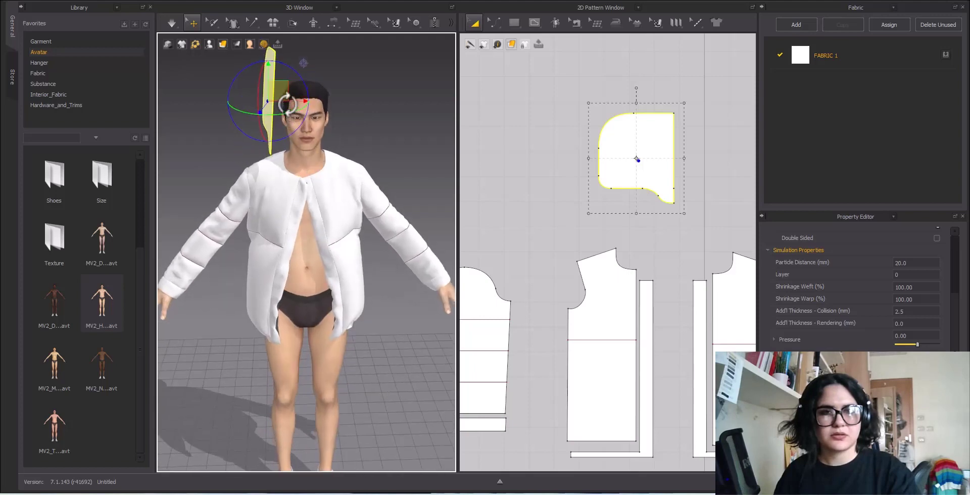
Shift the 2D hood pattern slightly away from the centre line, above the front bodice panel.
{"action": "scroll", "coordinate": [670, 143], "scroll_direction": "down", "scroll_amount": 4}
{"action": "middle_click_drag", "start_coordinate": [661, 147], "coordinate": [596, 151]}
{"action": "left_click", "coordinate": [617, 149]}
{"action": "scroll", "coordinate": [619, 151], "scroll_direction": "up", "scroll_amount": 5}
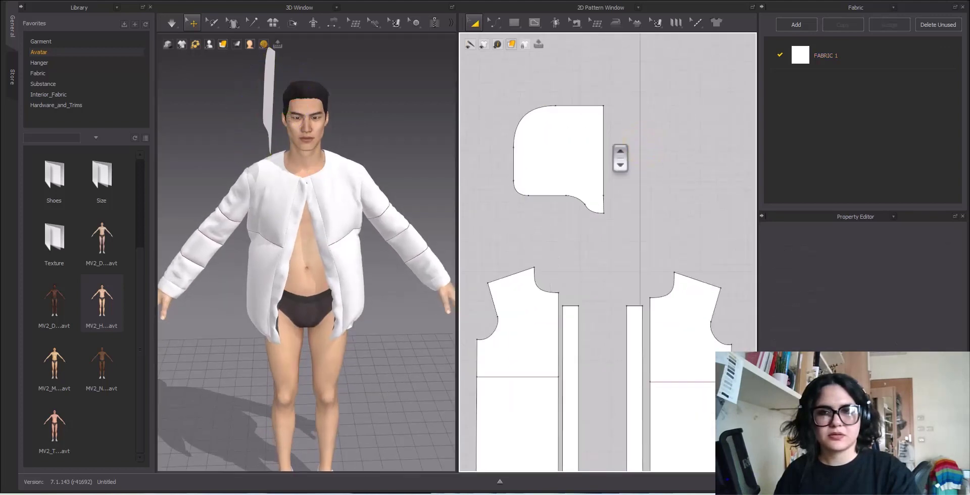
{"action": "left_click_drag", "start_coordinate": [581, 156], "coordinate": [561, 164]}
{"action": "left_click", "coordinate": [655, 180]}
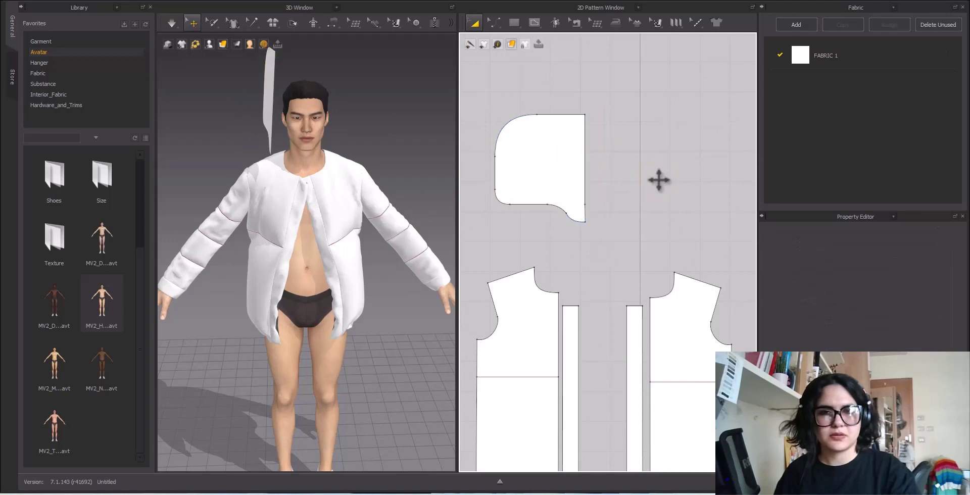
{"action": "left_click", "coordinate": [573, 321]}
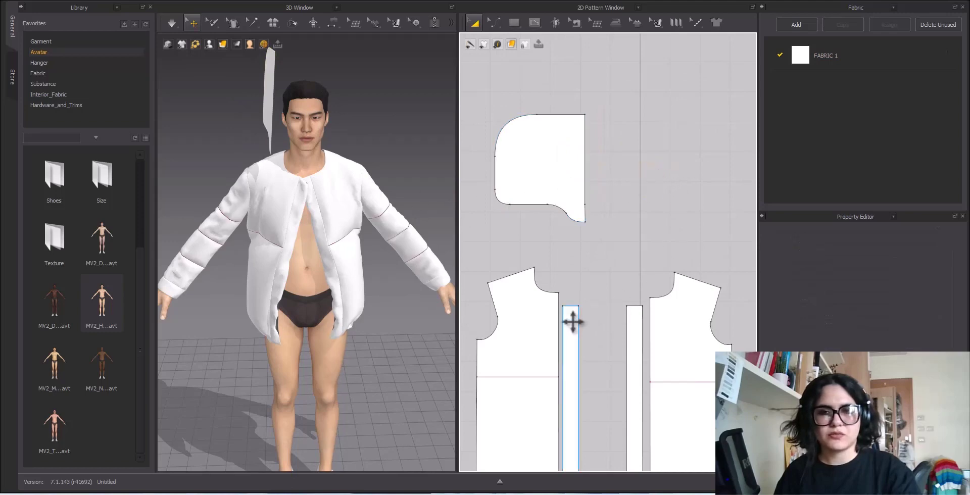
{"action": "scroll", "coordinate": [575, 328], "scroll_direction": "down", "scroll_amount": 1}
{"action": "middle_click_drag", "start_coordinate": [577, 321], "coordinate": [586, 279]}
{"action": "scroll", "coordinate": [586, 277], "scroll_direction": "up", "scroll_amount": 3}
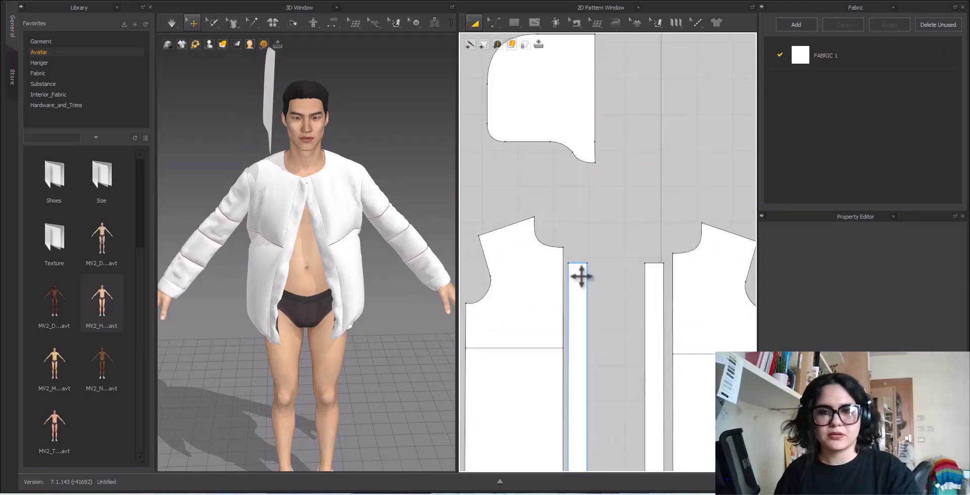
{"action": "middle_click_drag", "start_coordinate": [624, 194], "coordinate": [600, 276]}
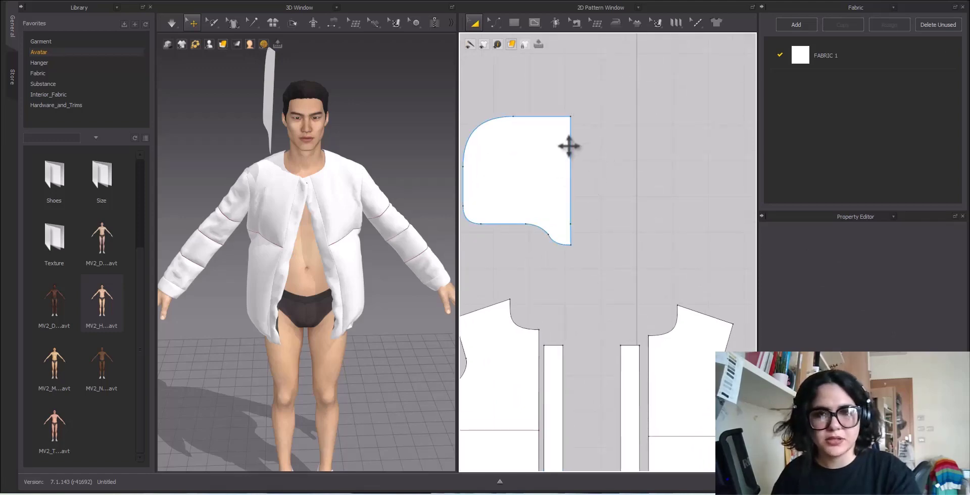
Check the lengths of the long upper and short lower segments of the hood's straight front edge.
{"action": "key", "text": "z"}
{"action": "left_click", "coordinate": [571, 174]}
{"action": "scroll", "coordinate": [571, 175], "scroll_direction": "up", "scroll_amount": 4}
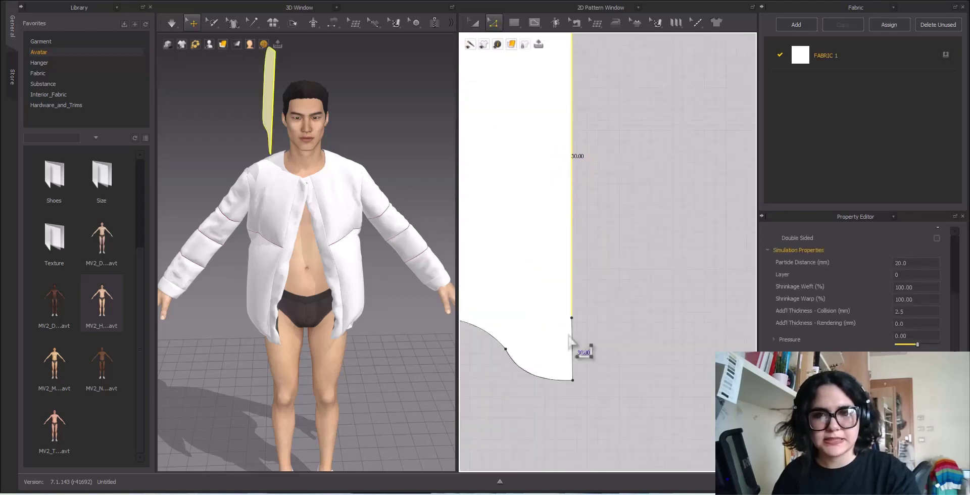
{"action": "left_click", "coordinate": [571, 348]}
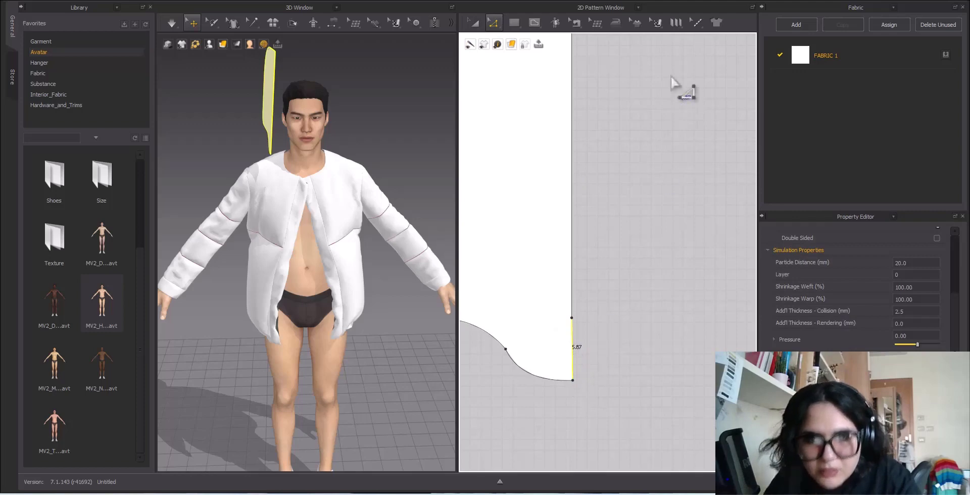
Try to create a strip 5 cm wide and 35,8 cm high beside the hood pattern, and remove the result.
{"action": "left_click", "coordinate": [500, 27]}
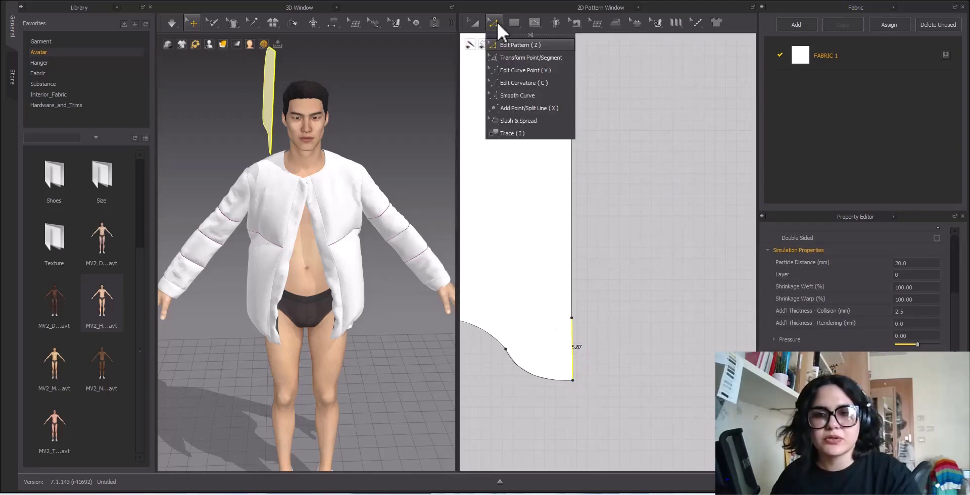
{"action": "left_click", "coordinate": [514, 22]}
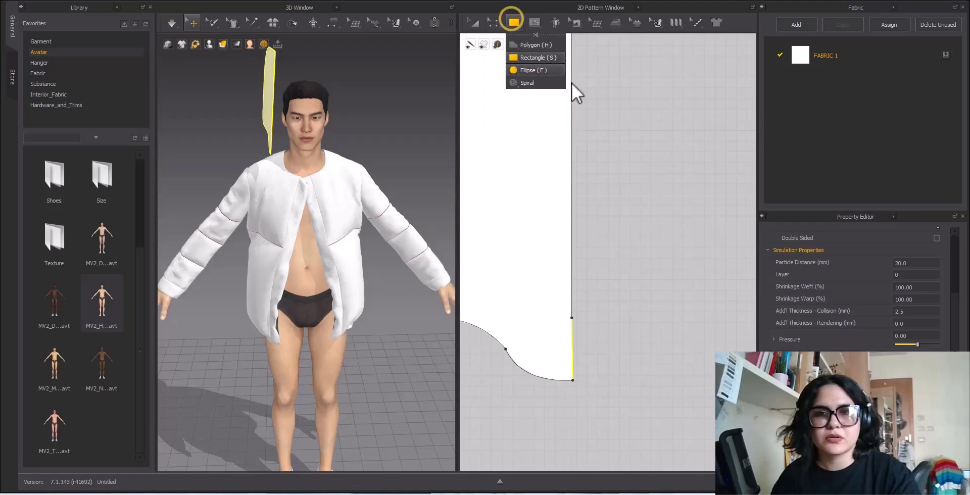
{"action": "left_click", "coordinate": [627, 69]}
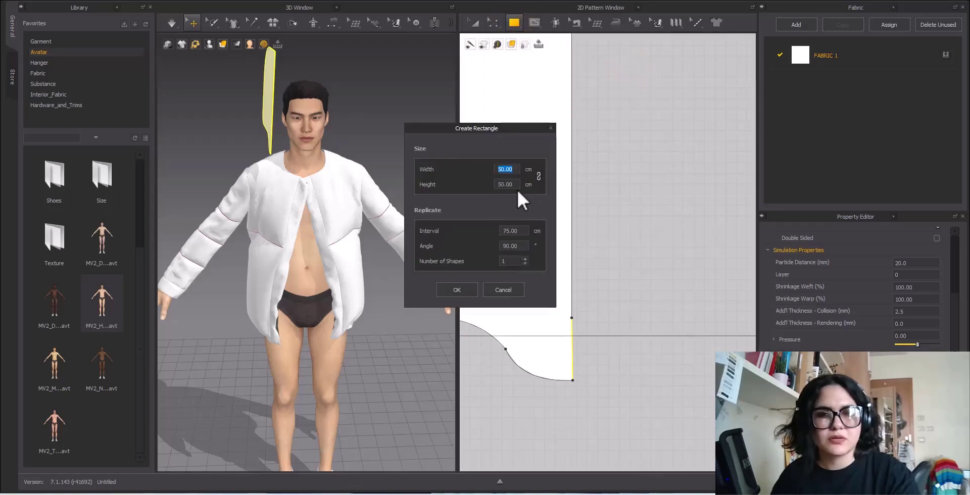
{"action": "type", "text": "35"}
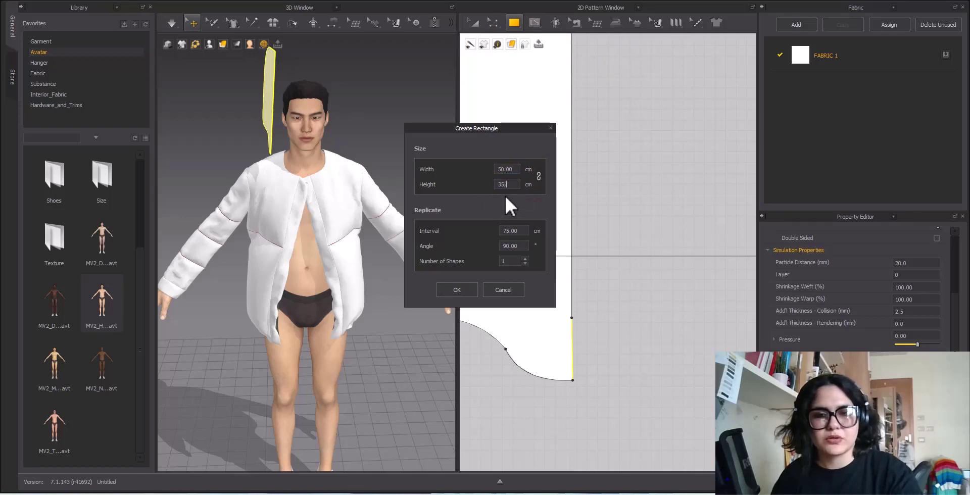
{"action": "type", "text": ",8"}
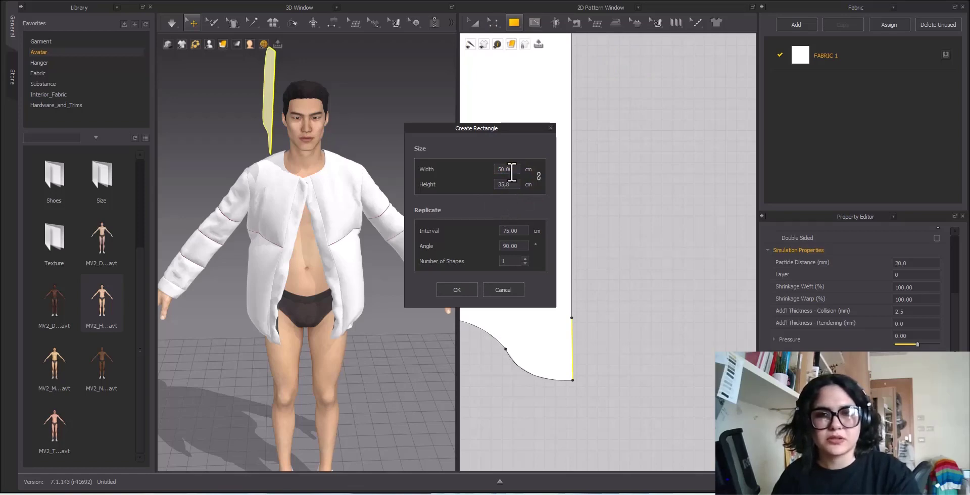
{"action": "left_click", "coordinate": [498, 169]}
{"action": "type", "text": "5"}
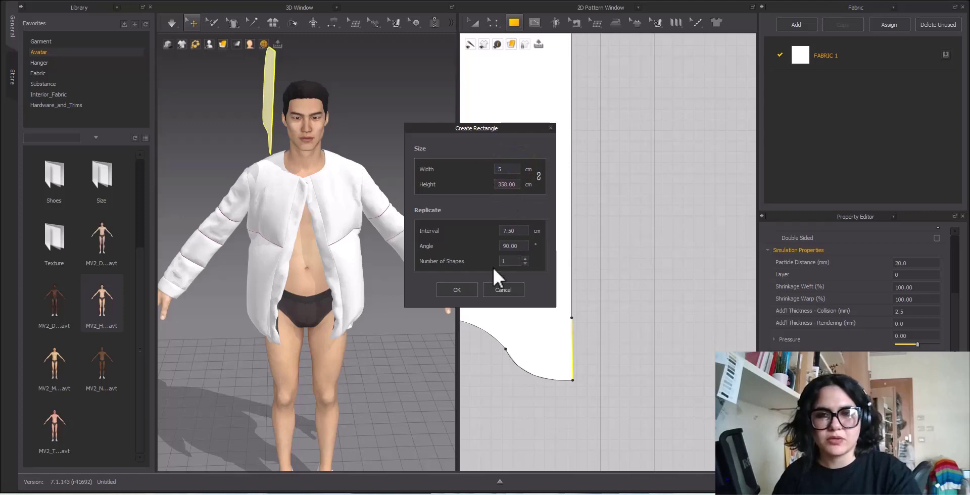
{"action": "left_click", "coordinate": [462, 289]}
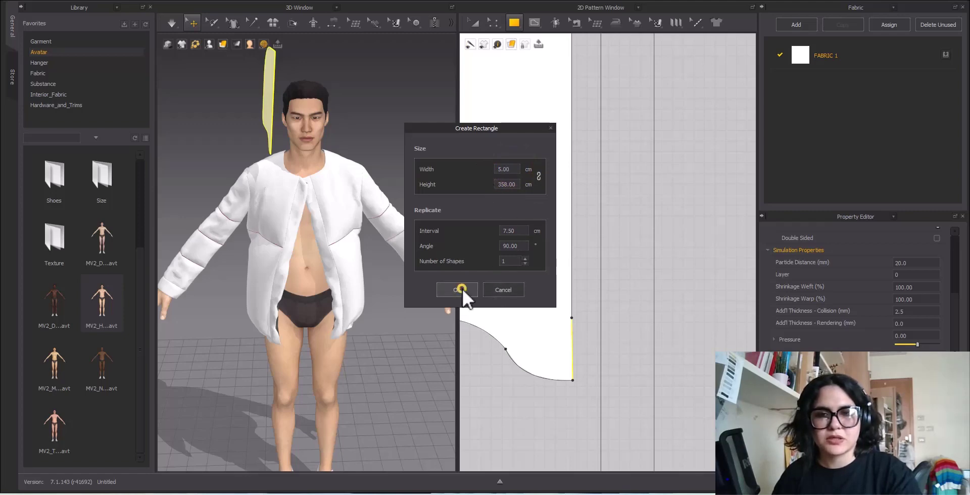
{"action": "scroll", "coordinate": [608, 276], "scroll_direction": "down", "scroll_amount": 5}
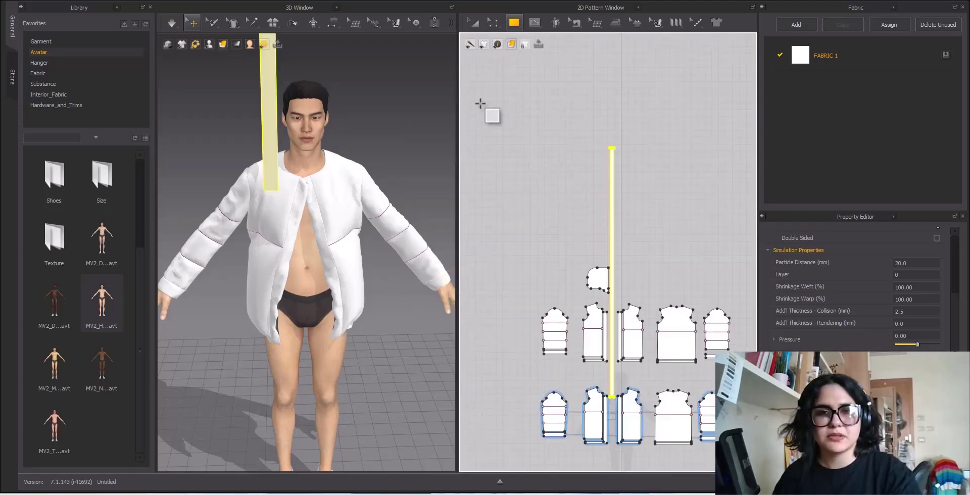
{"action": "left_click", "coordinate": [479, 23]}
{"action": "left_click", "coordinate": [635, 256]}
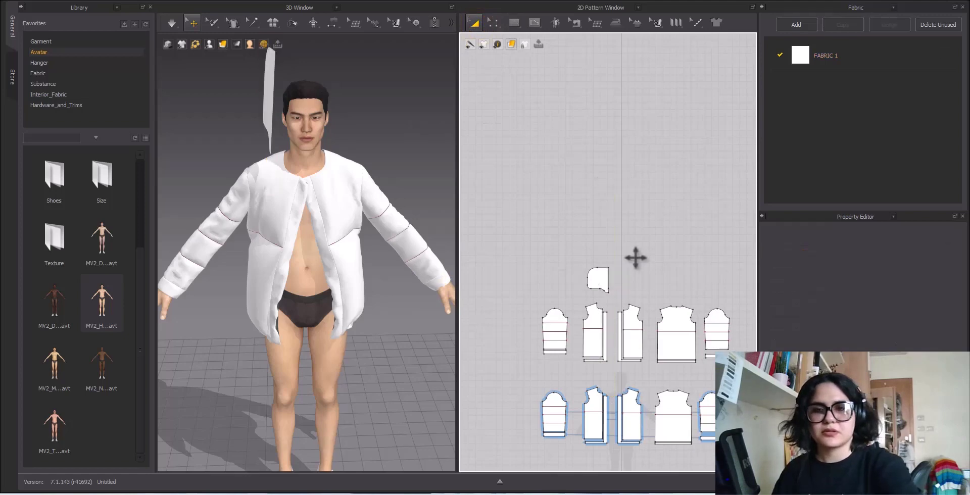
Recheck the length of the short lower segment of the hood's straight front edge.
{"action": "scroll", "coordinate": [624, 278], "scroll_direction": "up", "scroll_amount": 6}
{"action": "key", "text": "z"}
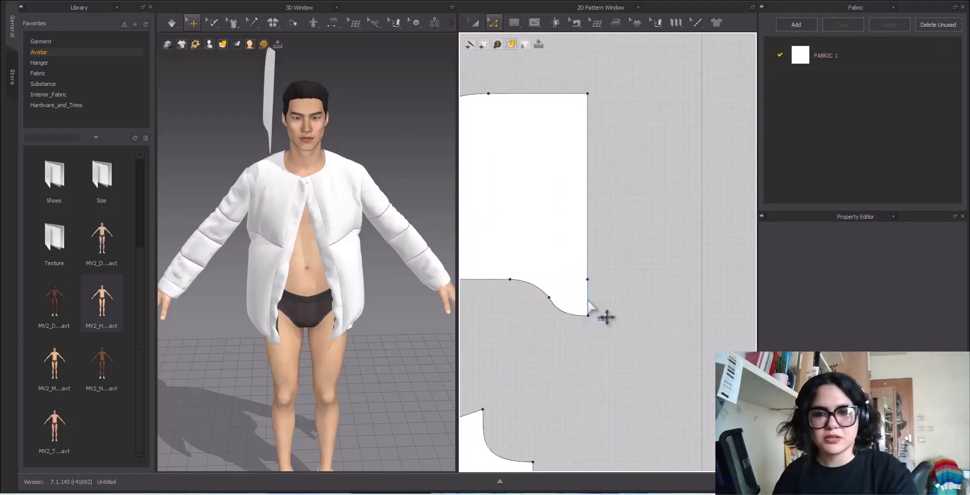
{"action": "left_click", "coordinate": [587, 300]}
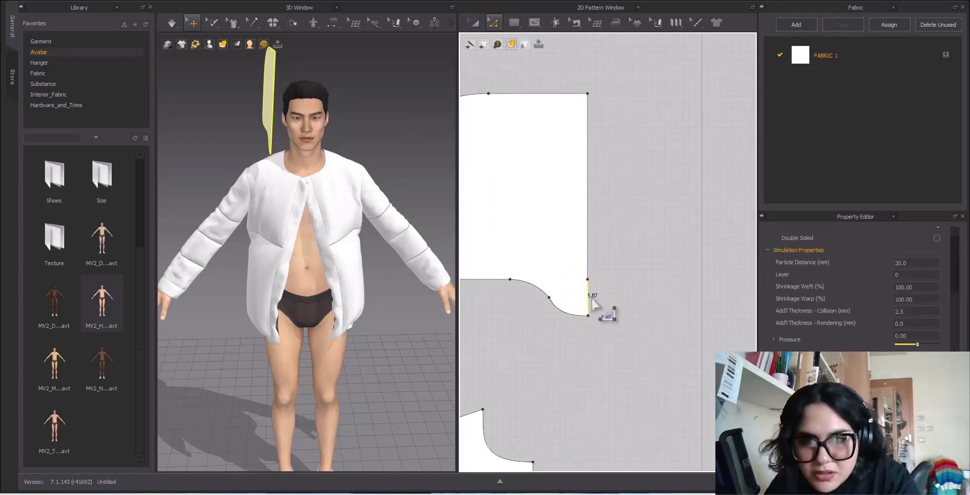
{"action": "scroll", "coordinate": [613, 262], "scroll_direction": "down", "scroll_amount": 3}
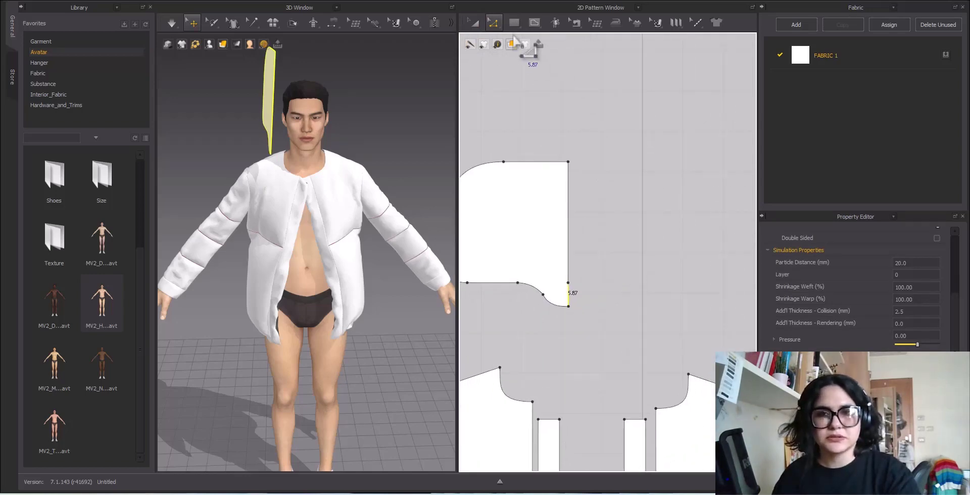
Create a rectangular strip pattern 5 cm wide and 35.87 cm high beside the hood pattern.
{"action": "left_click", "coordinate": [513, 22]}
{"action": "left_click", "coordinate": [527, 58]}
{"action": "left_click", "coordinate": [651, 182]}
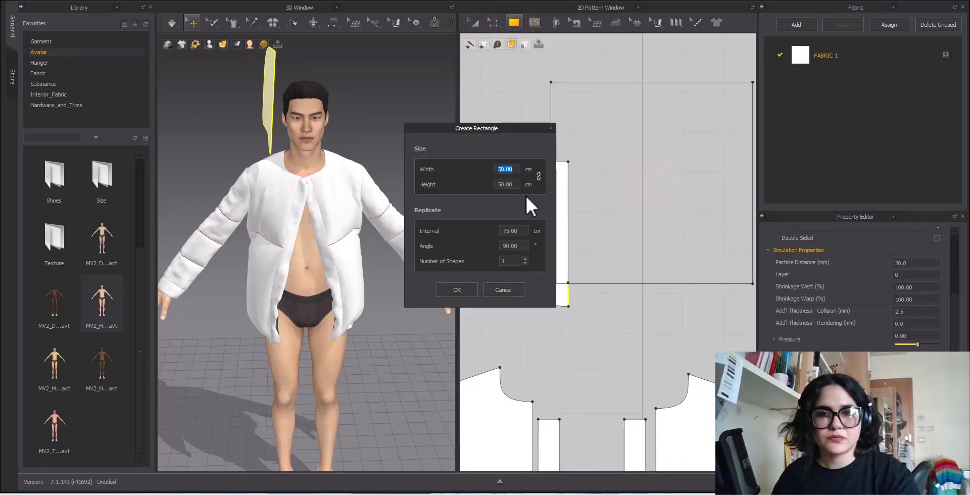
{"action": "left_click_drag", "start_coordinate": [493, 188], "coordinate": [468, 188]}
{"action": "type", "text": "35"}
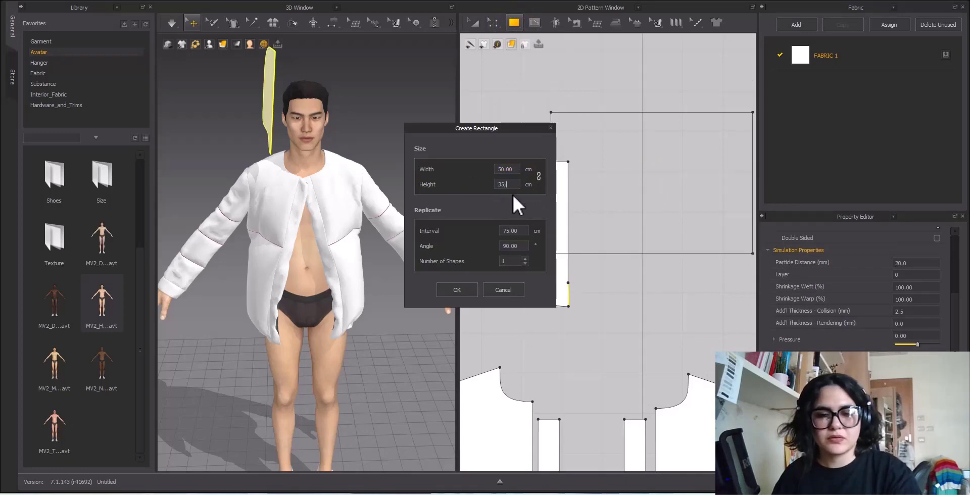
{"action": "type", "text": ",8"}
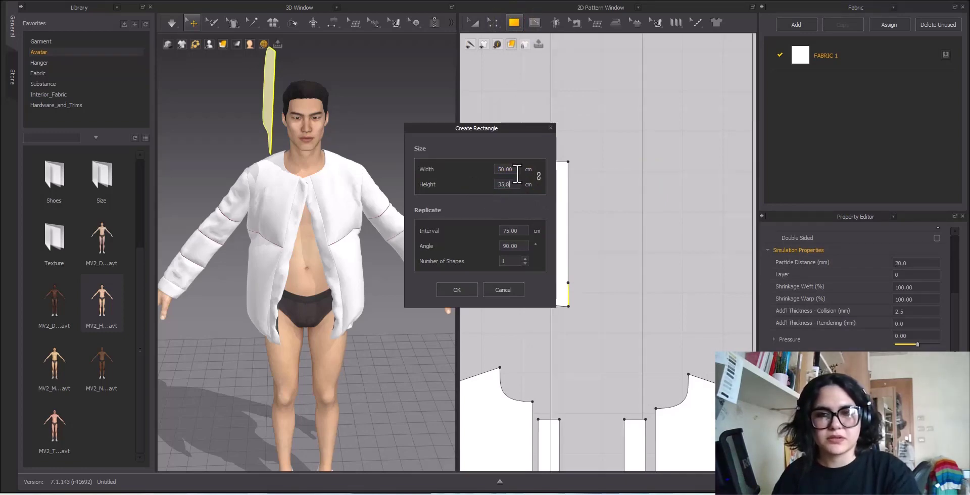
{"action": "left_click_drag", "start_coordinate": [514, 169], "coordinate": [468, 176]}
{"action": "type", "text": "5"}
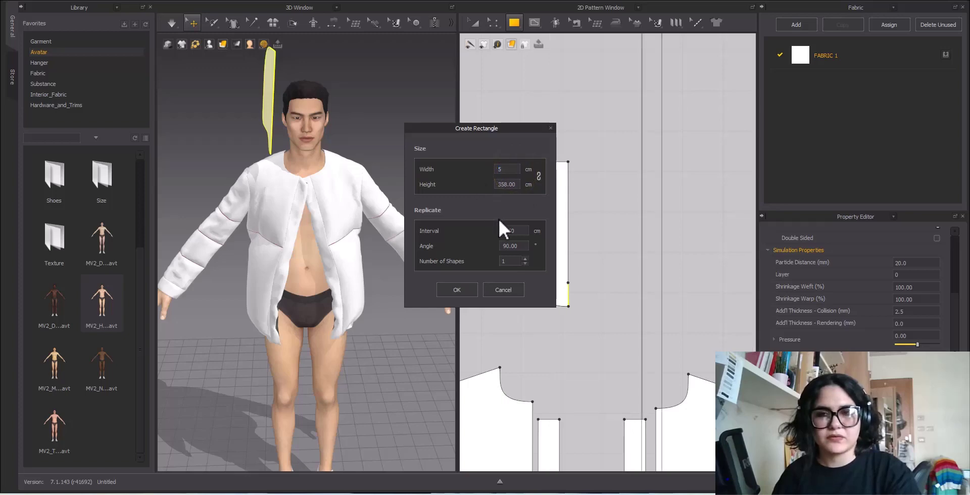
{"action": "double_click", "coordinate": [502, 184]}
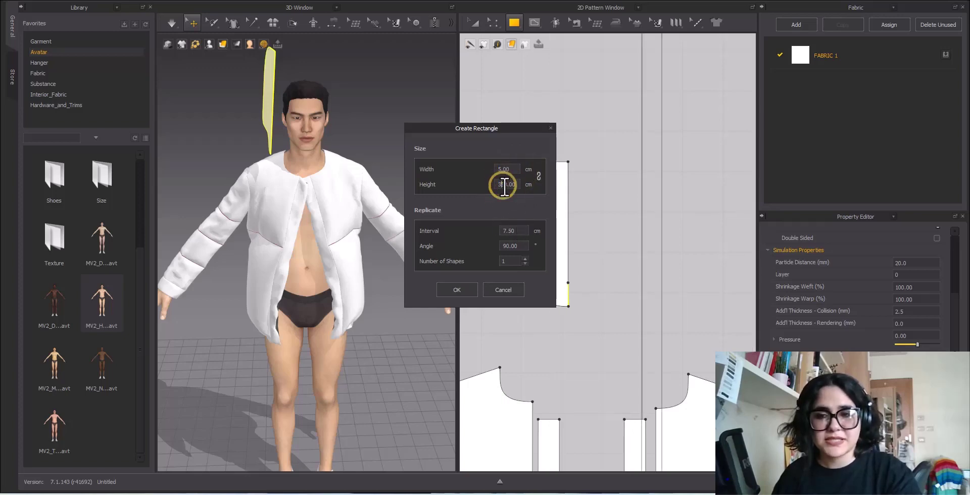
{"action": "left_click_drag", "start_coordinate": [502, 185], "coordinate": [513, 187]}
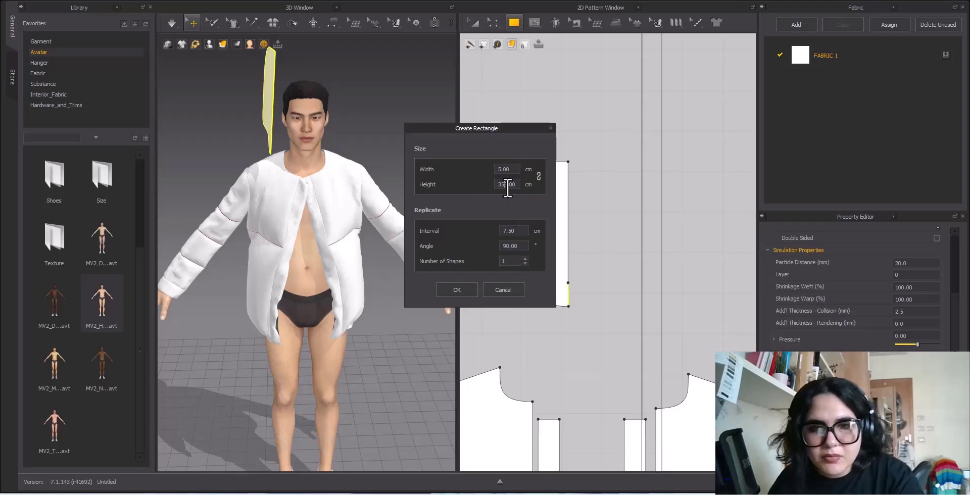
{"action": "double_click", "coordinate": [506, 185]}
{"action": "type", "text": "35"}
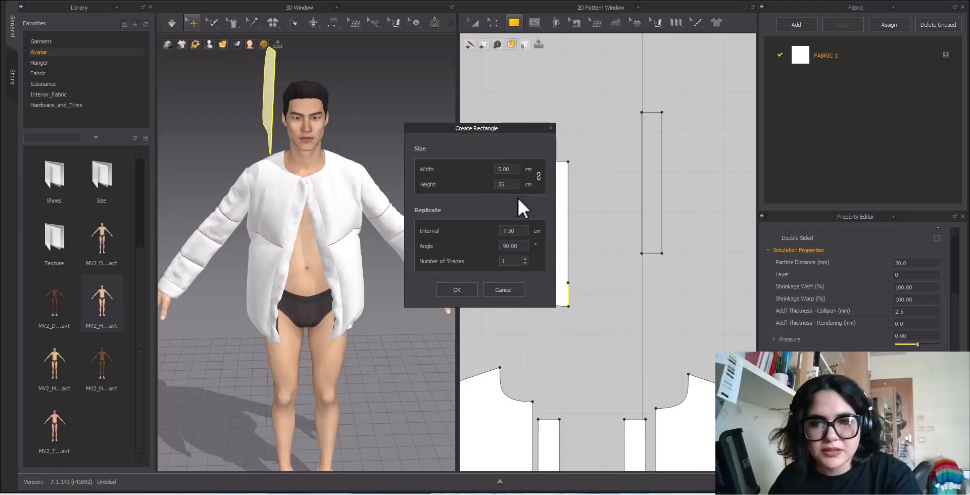
{"action": "type", "text": ".87"}
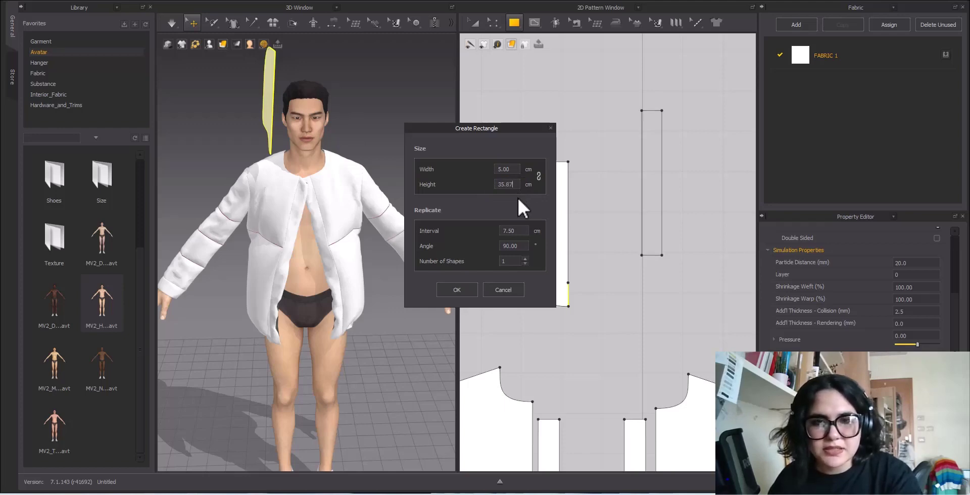
{"action": "left_click", "coordinate": [469, 294]}
{"action": "scroll", "coordinate": [640, 167], "scroll_direction": "down", "scroll_amount": 2}
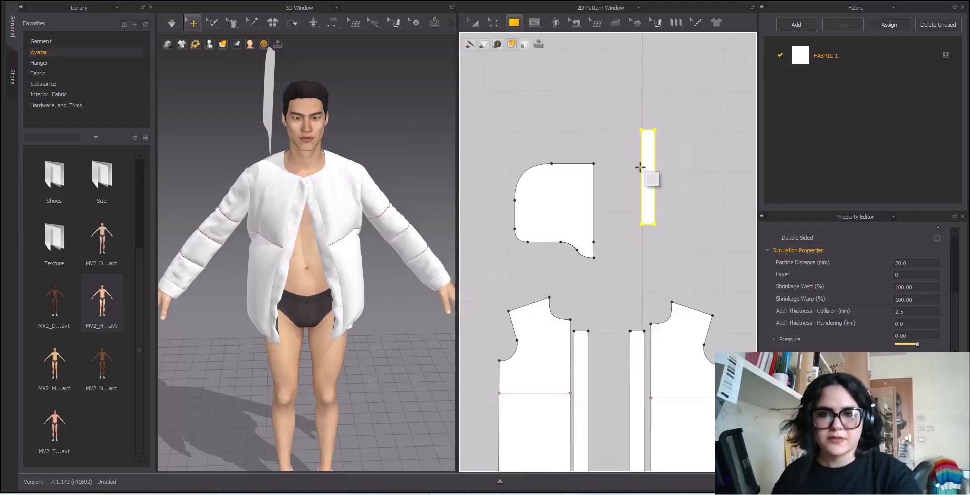
Move the narrow strip pattern alongside the hood's straight front edge, level with the hood's full height.
{"action": "left_click", "coordinate": [475, 23]}
{"action": "scroll", "coordinate": [658, 234], "scroll_direction": "up", "scroll_amount": 2}
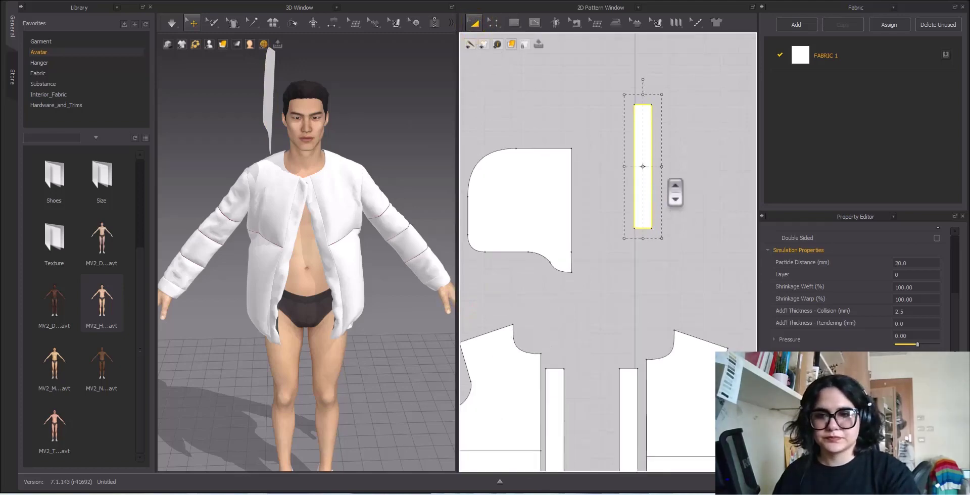
{"action": "left_click", "coordinate": [676, 190]}
{"action": "left_click_drag", "start_coordinate": [641, 147], "coordinate": [646, 209]}
{"action": "scroll", "coordinate": [632, 195], "scroll_direction": "down", "scroll_amount": 3}
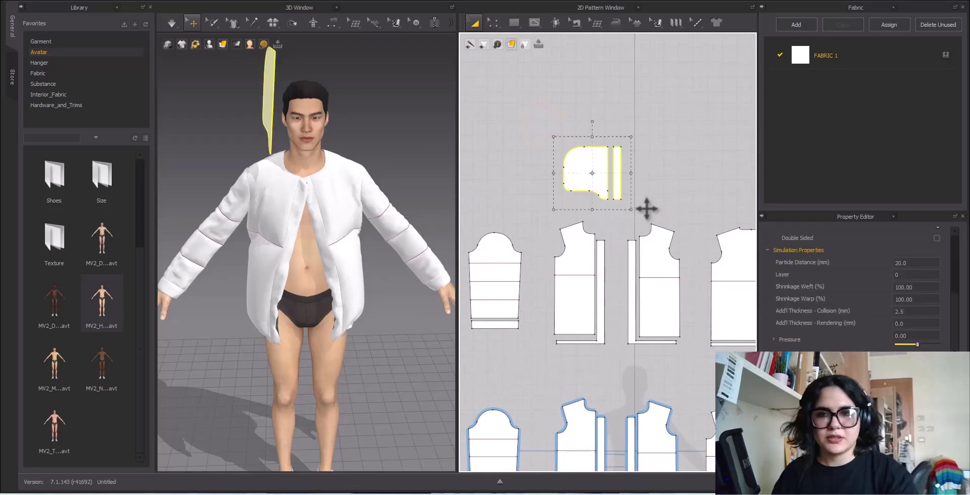
{"action": "left_click", "coordinate": [661, 212]}
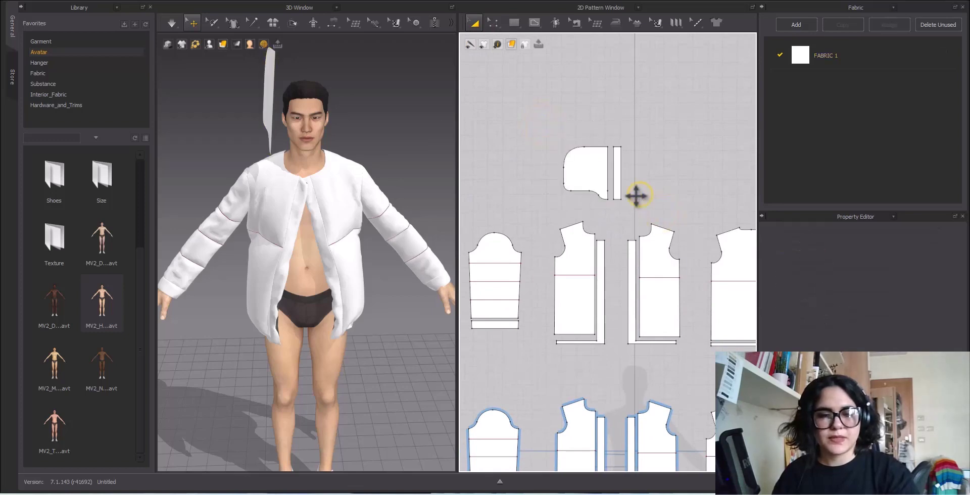
Use Free Sewing to join the neckline of the front bodice panel below the hood to the hood's lower S-curve.
{"action": "key", "text": "n"}
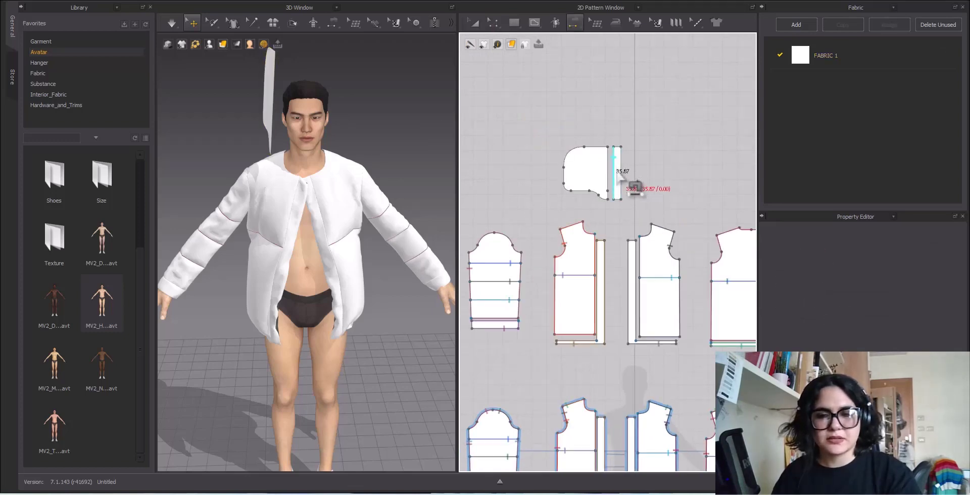
{"action": "scroll", "coordinate": [620, 175], "scroll_direction": "up", "scroll_amount": 3}
{"action": "middle_click_drag", "start_coordinate": [586, 226], "coordinate": [618, 148]}
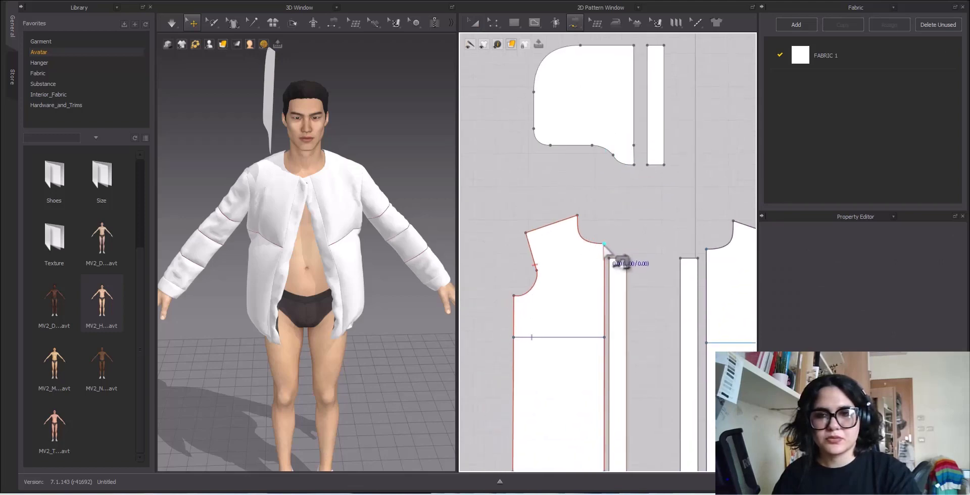
{"action": "left_click", "coordinate": [577, 216]}
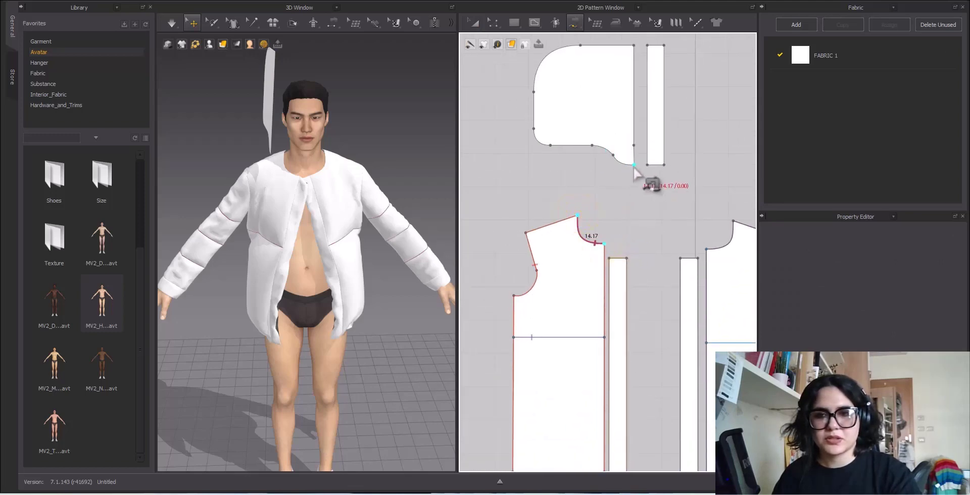
{"action": "left_click", "coordinate": [592, 146]}
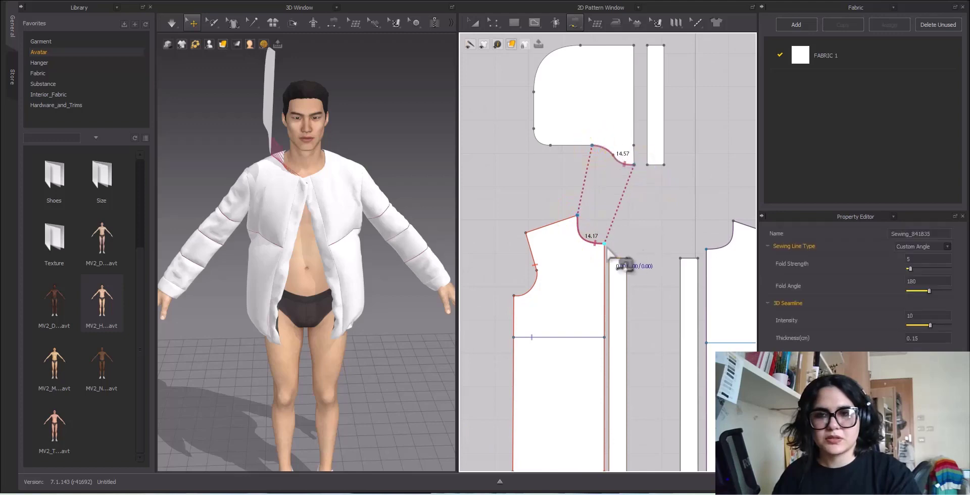
Sew half of the back bodice neckline, from shoulder point to centre, to the straight bottom edge of the hood.
{"action": "scroll", "coordinate": [618, 253], "scroll_direction": "down", "scroll_amount": 5}
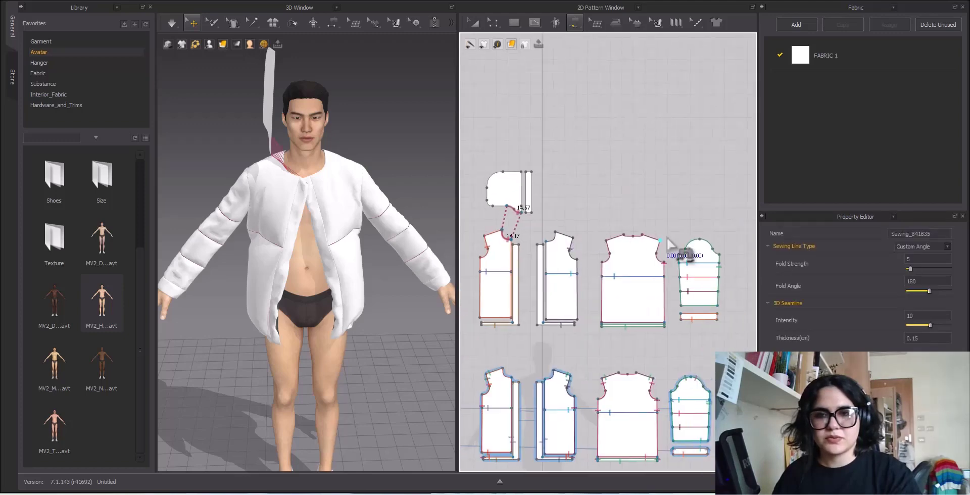
{"action": "scroll", "coordinate": [638, 242], "scroll_direction": "up", "scroll_amount": 5}
{"action": "scroll", "coordinate": [628, 255], "scroll_direction": "down", "scroll_amount": 2}
{"action": "middle_click_drag", "start_coordinate": [654, 255], "coordinate": [703, 250]}
{"action": "scroll", "coordinate": [559, 268], "scroll_direction": "up", "scroll_amount": 3}
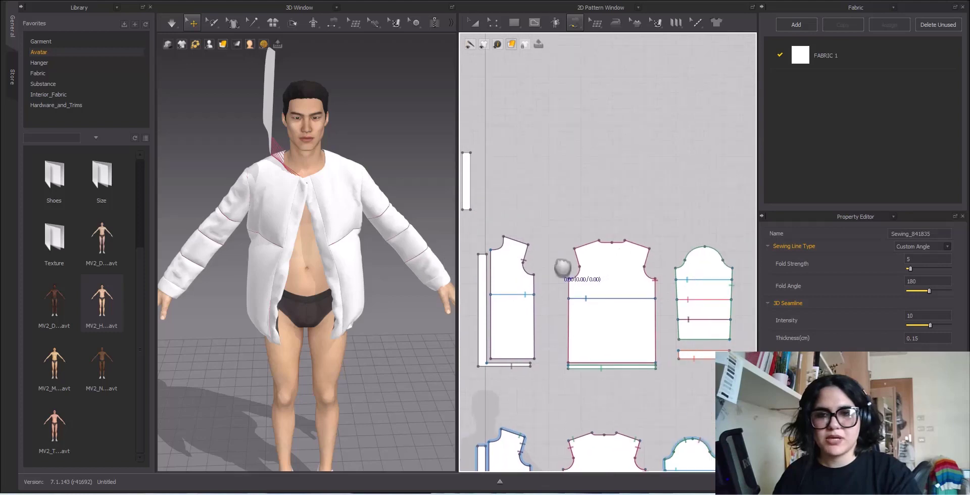
{"action": "scroll", "coordinate": [643, 253], "scroll_direction": "up", "scroll_amount": 3}
{"action": "left_click", "coordinate": [666, 226]}
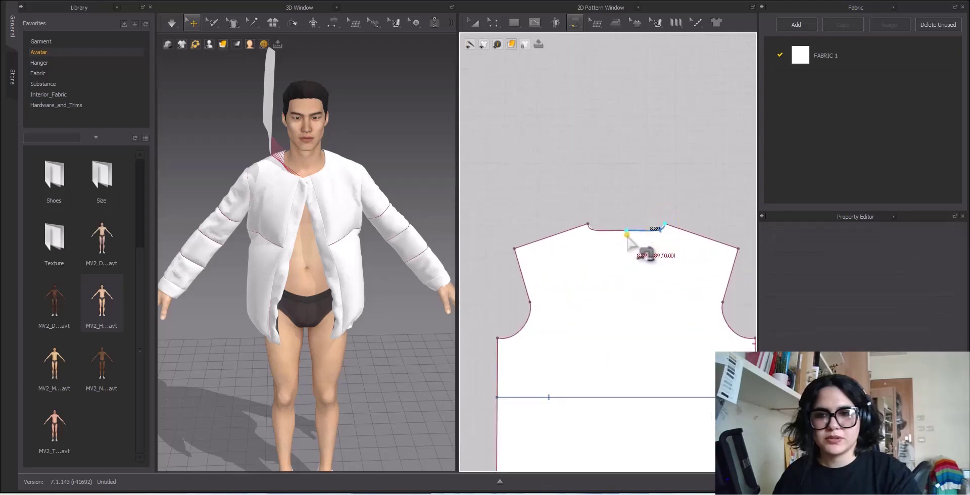
{"action": "scroll", "coordinate": [641, 253], "scroll_direction": "down", "scroll_amount": 4}
{"action": "scroll", "coordinate": [686, 273], "scroll_direction": "up", "scroll_amount": 6}
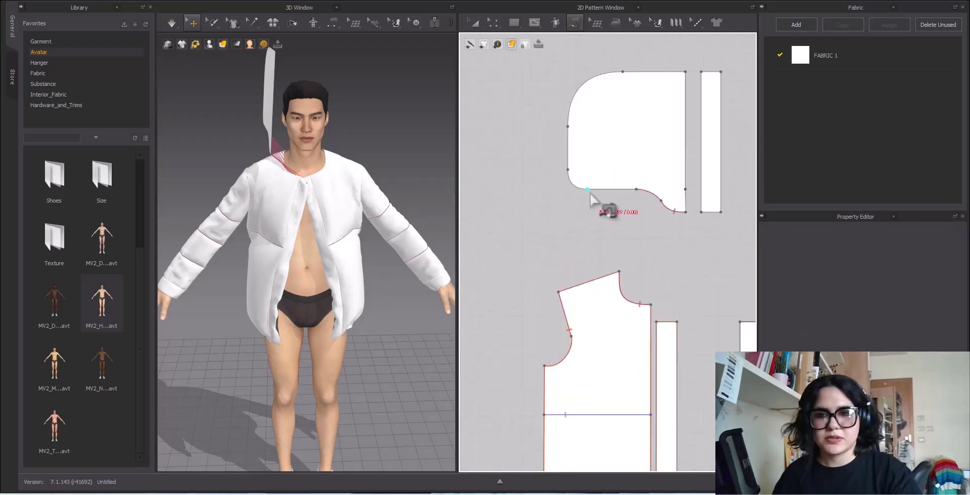
{"action": "left_click", "coordinate": [590, 193]}
{"action": "left_click", "coordinate": [637, 193]}
{"action": "scroll", "coordinate": [647, 242], "scroll_direction": "down", "scroll_amount": 4}
{"action": "middle_click_drag", "start_coordinate": [646, 247], "coordinate": [602, 245]}
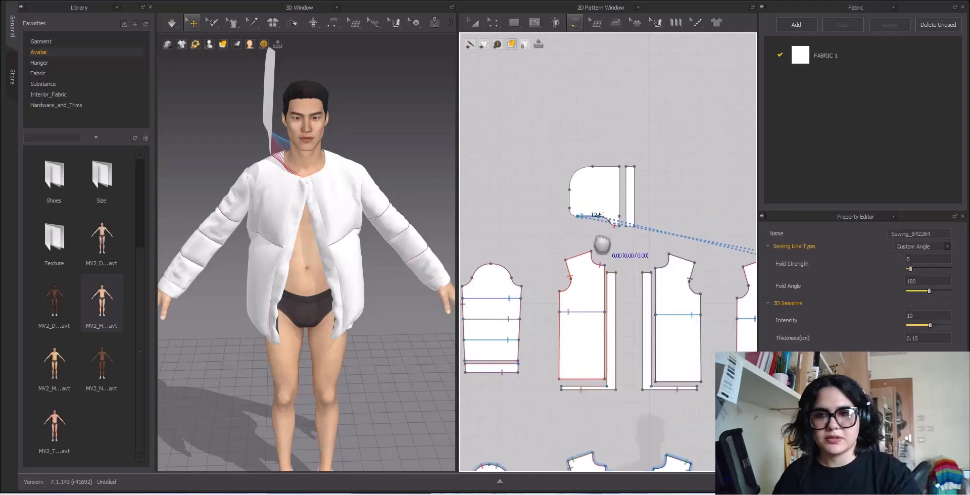
Sew the 5 cm bottom edge of the hood strip to the top edge of the front placket strip below it.
{"action": "scroll", "coordinate": [602, 244], "scroll_direction": "down", "scroll_amount": 3}
{"action": "scroll", "coordinate": [650, 233], "scroll_direction": "up", "scroll_amount": 5}
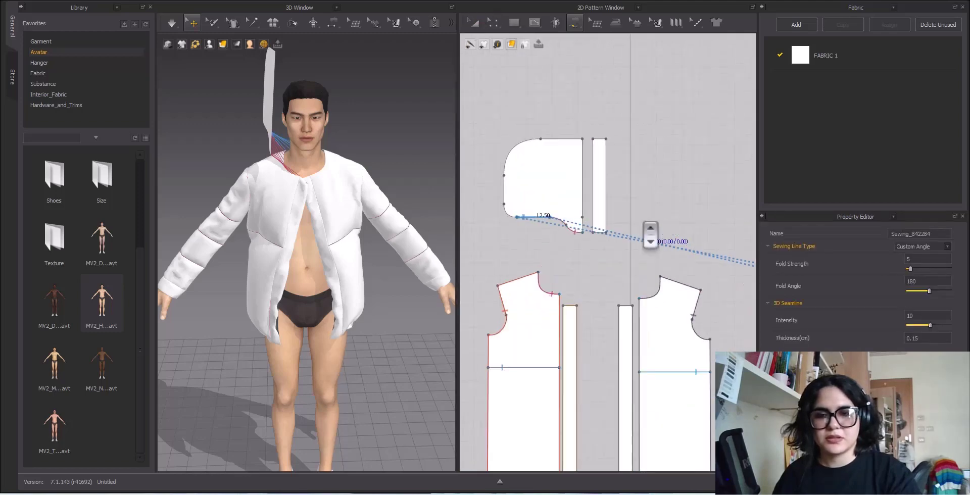
{"action": "scroll", "coordinate": [637, 250], "scroll_direction": "up", "scroll_amount": 4}
{"action": "scroll", "coordinate": [588, 237], "scroll_direction": "down", "scroll_amount": 2}
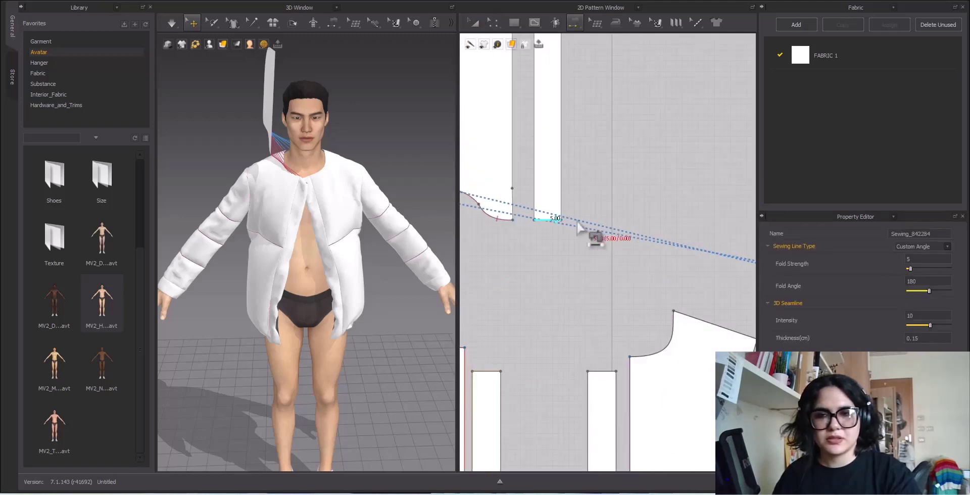
{"action": "left_click", "coordinate": [545, 221]}
{"action": "scroll", "coordinate": [545, 222], "scroll_direction": "down", "scroll_amount": 1}
{"action": "middle_click_drag", "start_coordinate": [546, 222], "coordinate": [618, 179]}
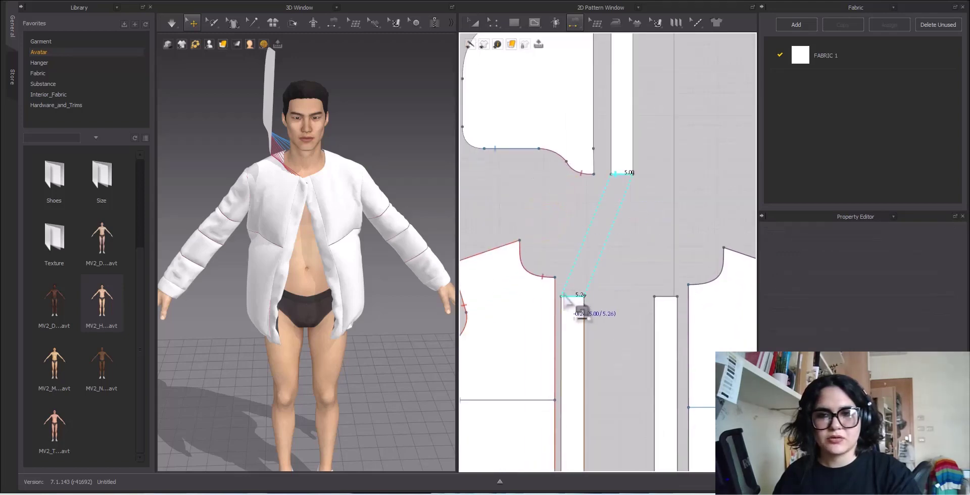
{"action": "left_click", "coordinate": [566, 297]}
Lower the narrow hood strip in 3D so that it sits in front of the avatar's face.
{"action": "scroll", "coordinate": [628, 219], "scroll_direction": "down", "scroll_amount": 5}
{"action": "left_click", "coordinate": [475, 22]}
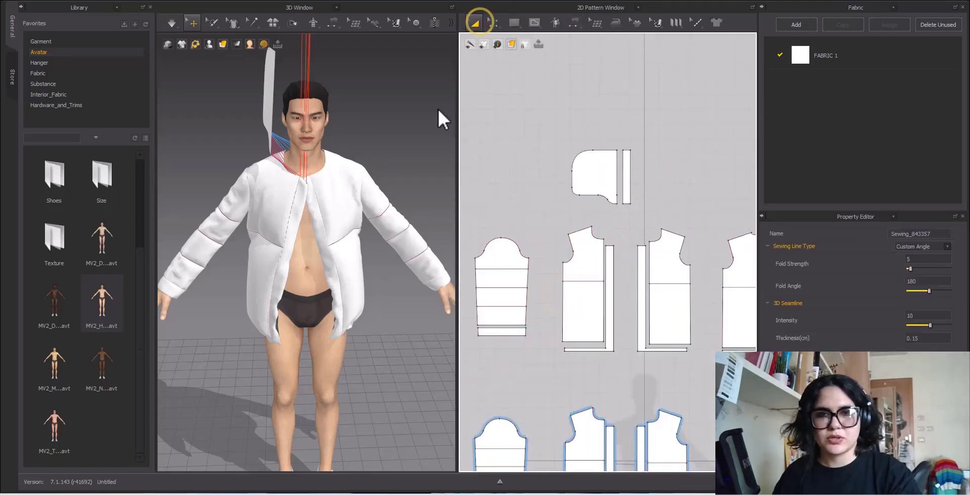
{"action": "scroll", "coordinate": [368, 228], "scroll_direction": "down", "scroll_amount": 5}
{"action": "left_click_drag", "start_coordinate": [288, 89], "coordinate": [286, 261]}
{"action": "scroll", "coordinate": [651, 182], "scroll_direction": "up", "scroll_amount": 3}
{"action": "scroll", "coordinate": [609, 182], "scroll_direction": "up", "scroll_amount": 3}
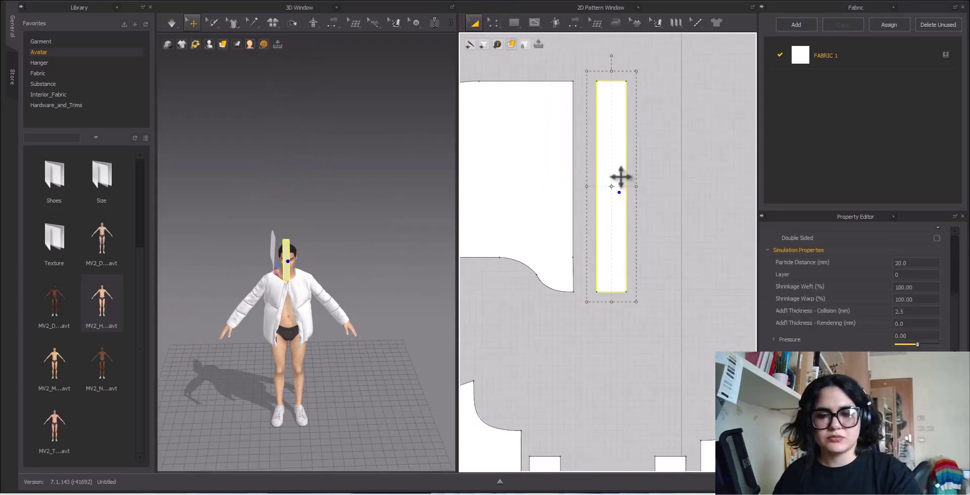
Sew the hood's straight front edge to the strip's adjacent long edge, extending the seam down to the hood's lower corner.
{"action": "key", "text": "n"}
{"action": "left_click", "coordinate": [574, 143]}
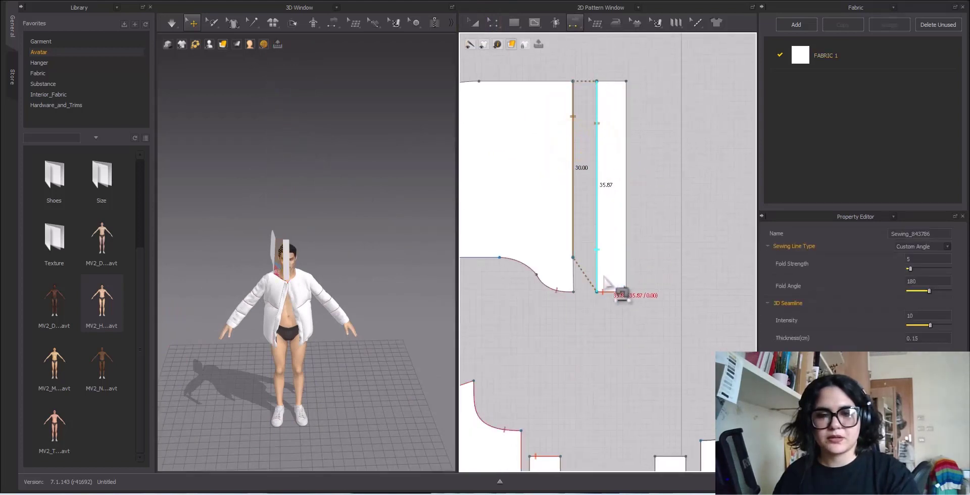
{"action": "key", "text": "b"}
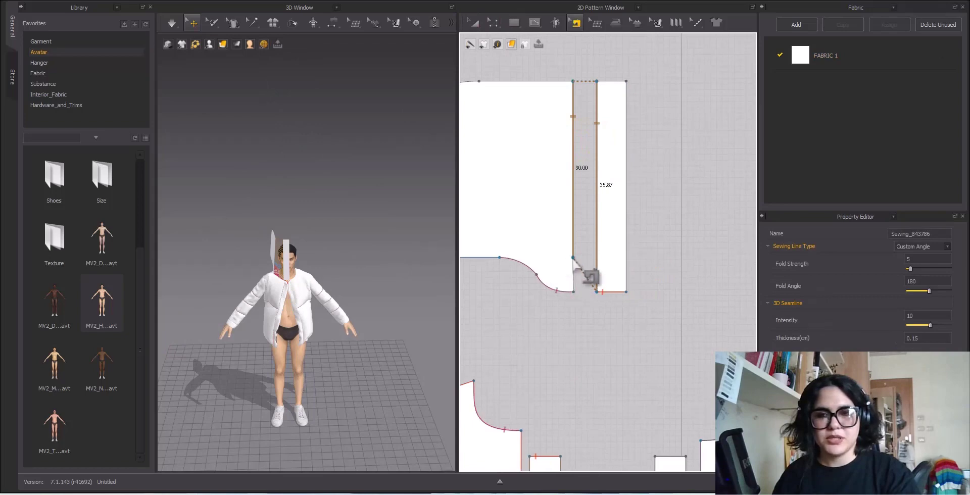
{"action": "left_click_drag", "start_coordinate": [572, 258], "coordinate": [573, 292]}
{"action": "left_click", "coordinate": [595, 326]}
{"action": "scroll", "coordinate": [606, 303], "scroll_direction": "down", "scroll_amount": 3}
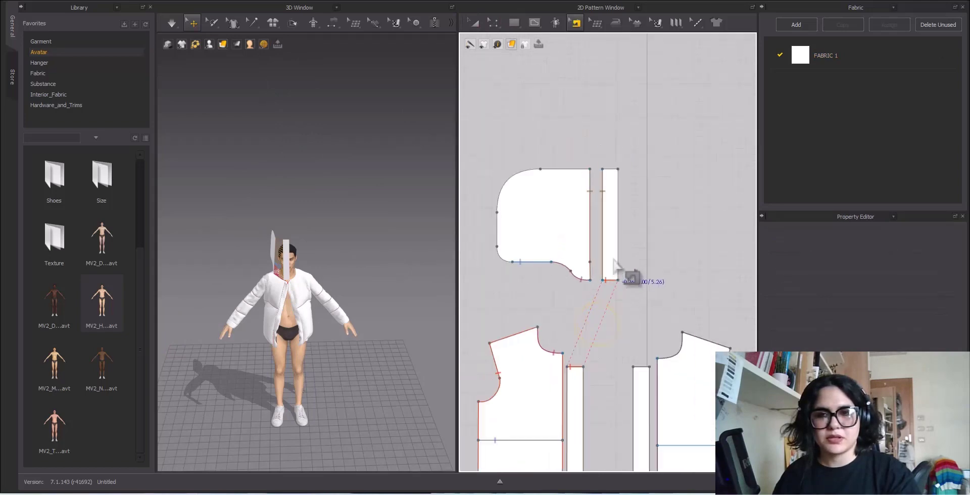
Create a mirrored copy of the hood and strip patterns, placed level with the originals above the other front bodice.
{"action": "left_click", "coordinate": [475, 24]}
{"action": "scroll", "coordinate": [546, 157], "scroll_direction": "down", "scroll_amount": 2}
{"action": "left_click_drag", "start_coordinate": [495, 131], "coordinate": [628, 257]}
{"action": "key", "text": "ctrl+c"}
{"action": "key", "text": "ctrl+r"}
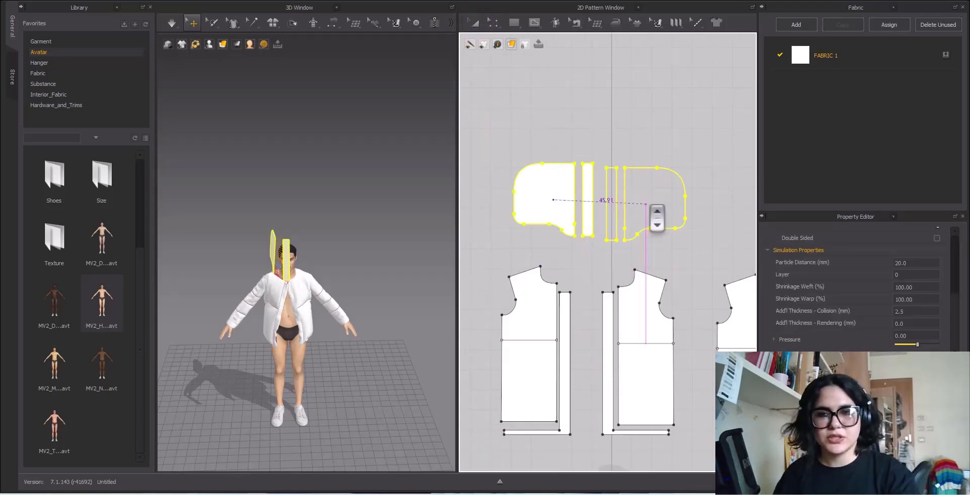
{"action": "left_click", "coordinate": [667, 212]}
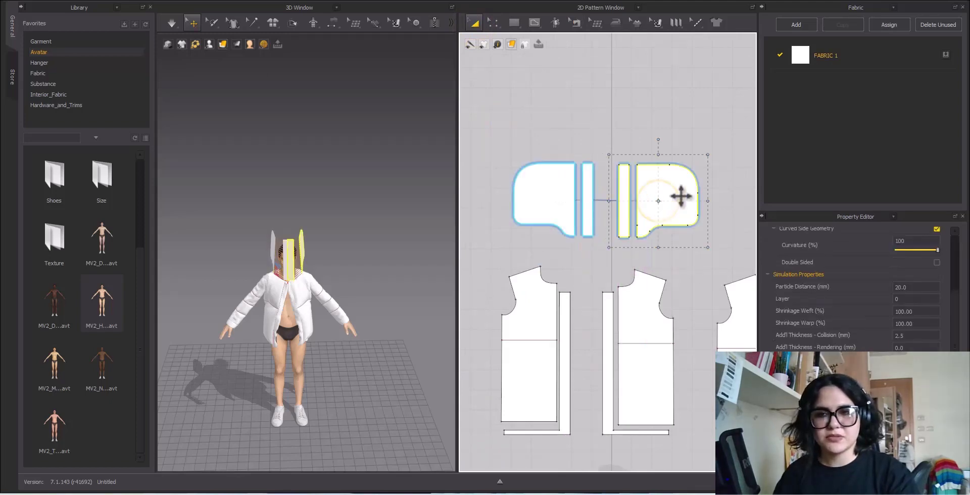
{"action": "left_click", "coordinate": [641, 109]}
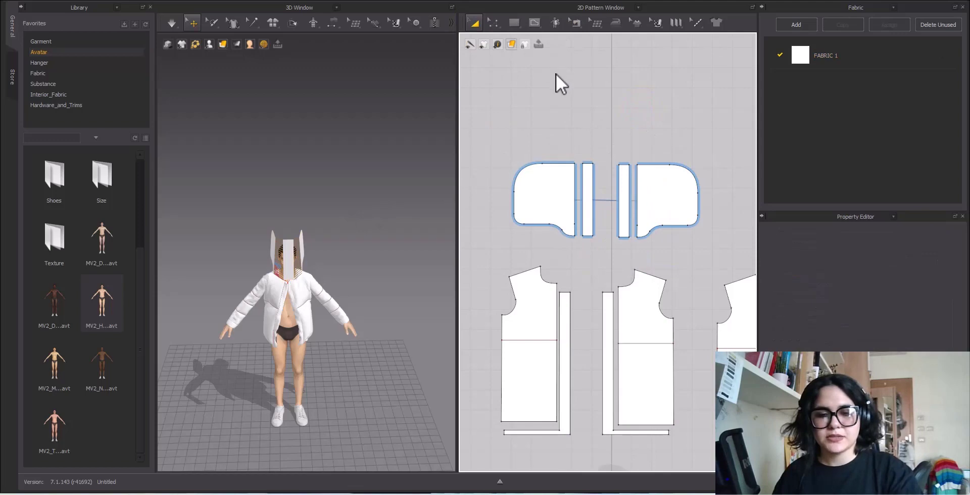
Use Free Sewing to join the outer curves of both hood halves, from the top front corner around to the bottom edge, over 57.84 cm.
{"action": "key", "text": "m"}
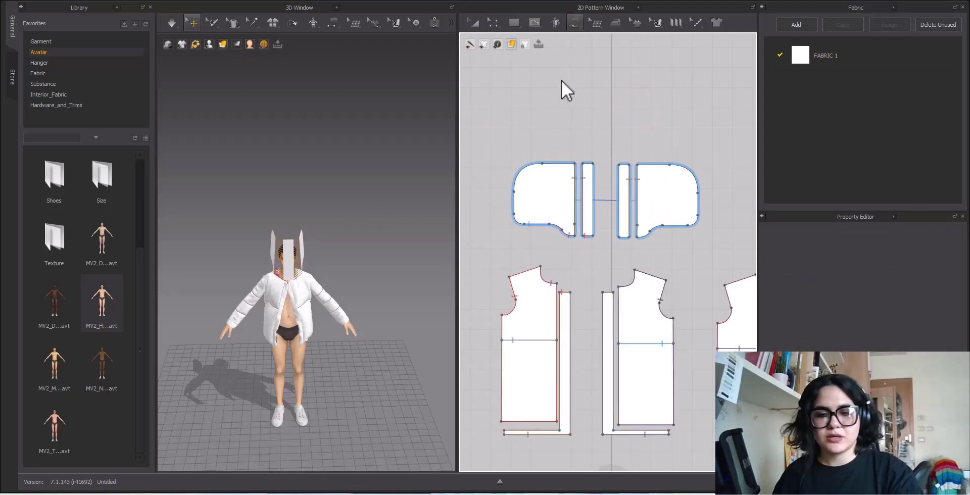
{"action": "left_click", "coordinate": [638, 166]}
{"action": "left_click", "coordinate": [691, 228]}
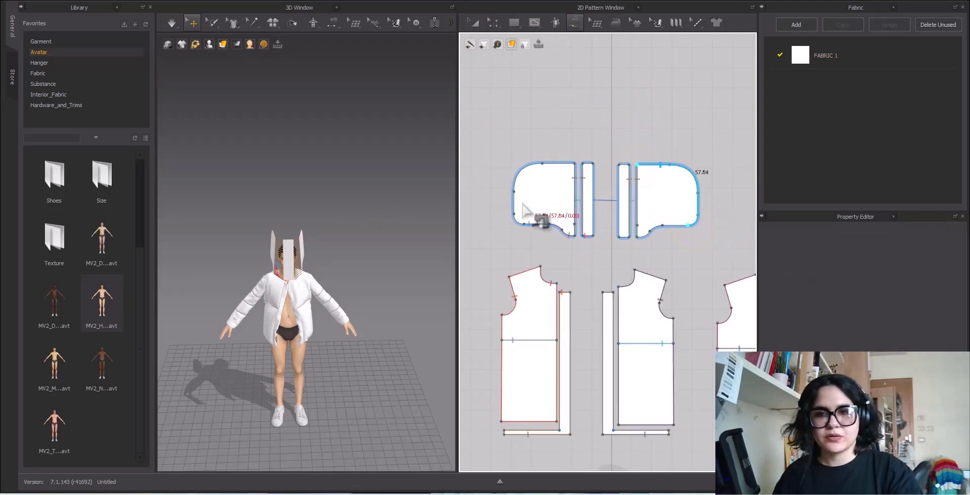
{"action": "left_click", "coordinate": [523, 224]}
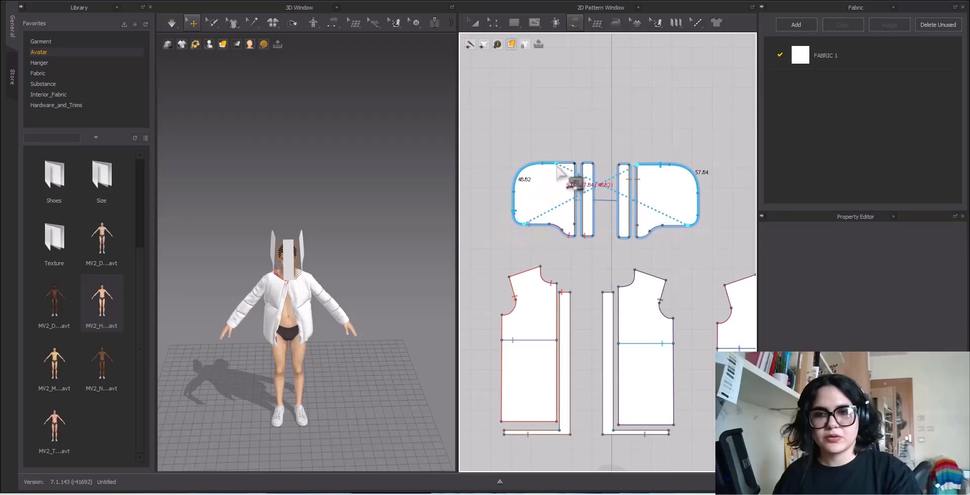
{"action": "left_click", "coordinate": [556, 165]}
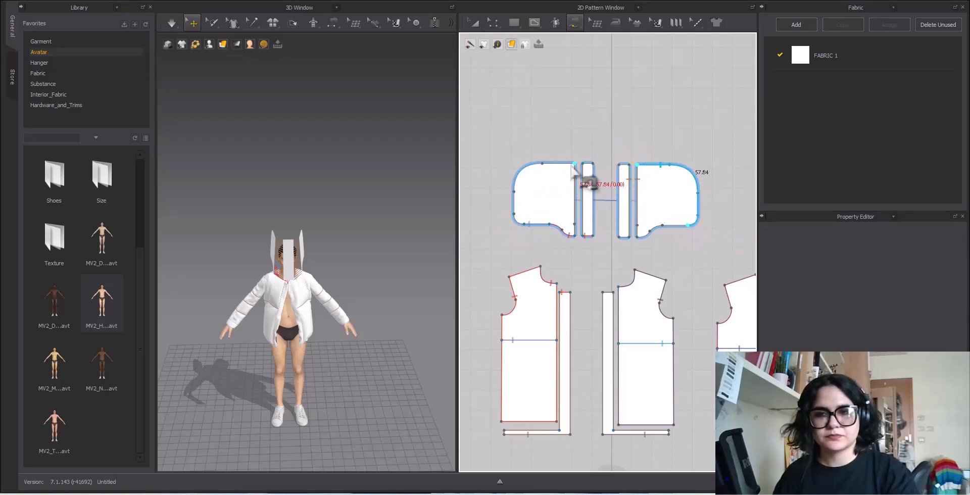
{"action": "left_click", "coordinate": [523, 227]}
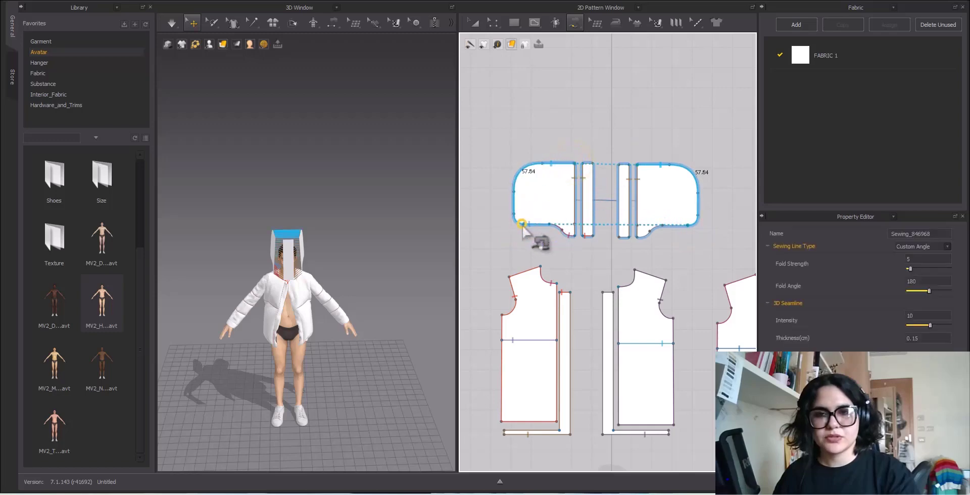
Move the mirrored strip in 3D to its own side of the head, in front of the mirrored hood half.
{"action": "scroll", "coordinate": [303, 272], "scroll_direction": "up", "scroll_amount": 3}
{"action": "right_click_drag", "start_coordinate": [281, 265], "coordinate": [333, 262]}
{"action": "left_click", "coordinate": [345, 271]}
{"action": "left_click_drag", "start_coordinate": [345, 271], "coordinate": [293, 283]}
{"action": "scroll", "coordinate": [293, 283], "scroll_direction": "up", "scroll_amount": 6}
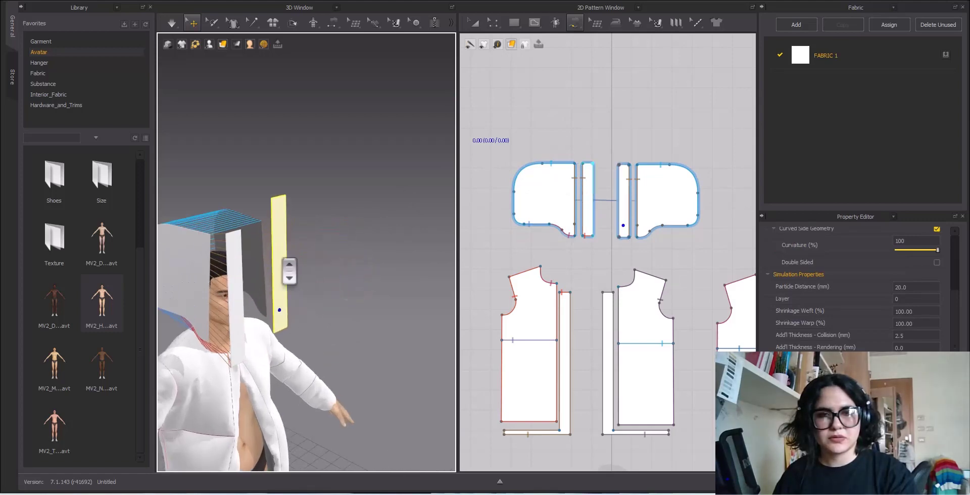
Sew the short 5 cm top edges of the two hood strips together.
{"action": "scroll", "coordinate": [617, 151], "scroll_direction": "up", "scroll_amount": 5}
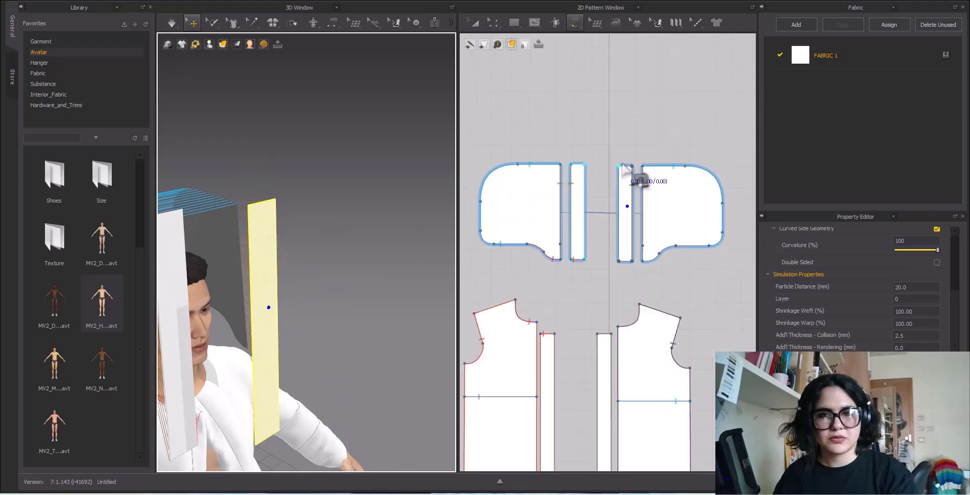
{"action": "left_click", "coordinate": [626, 175]}
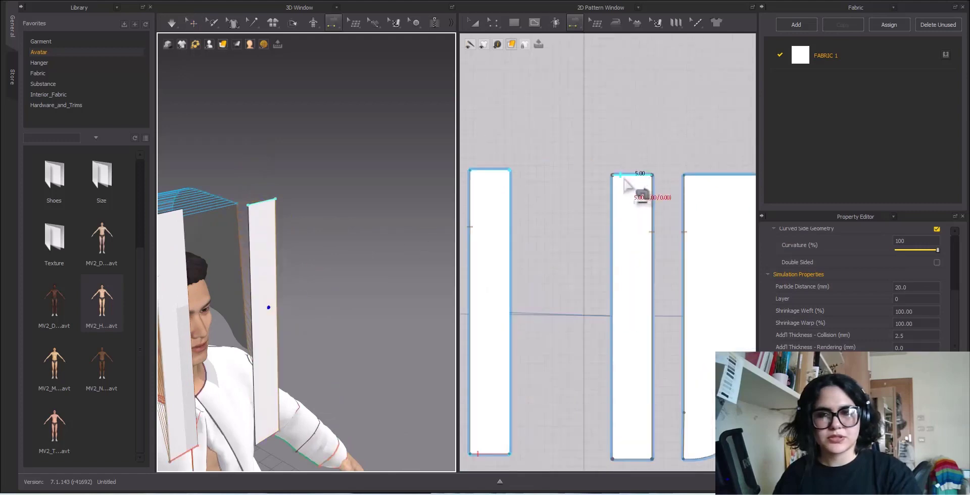
{"action": "left_click", "coordinate": [492, 172]}
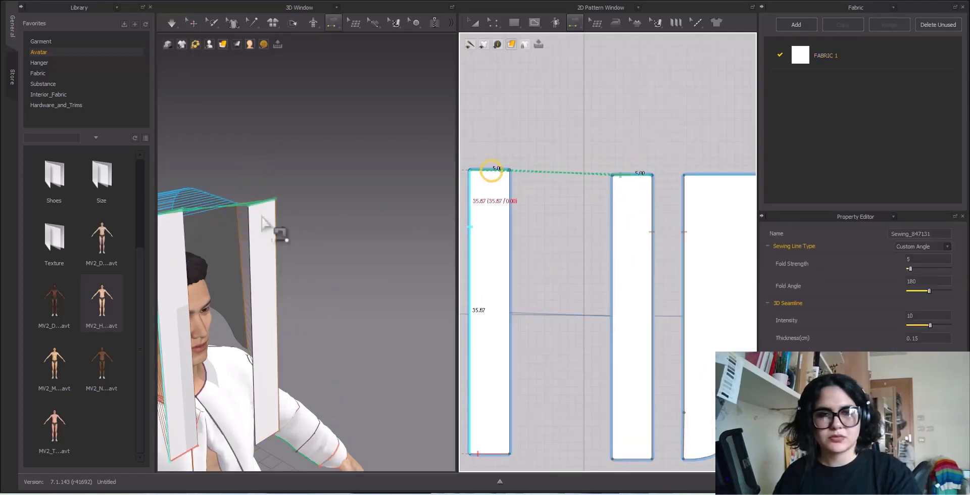
{"action": "left_click", "coordinate": [629, 176]}
{"action": "left_click", "coordinate": [481, 169]}
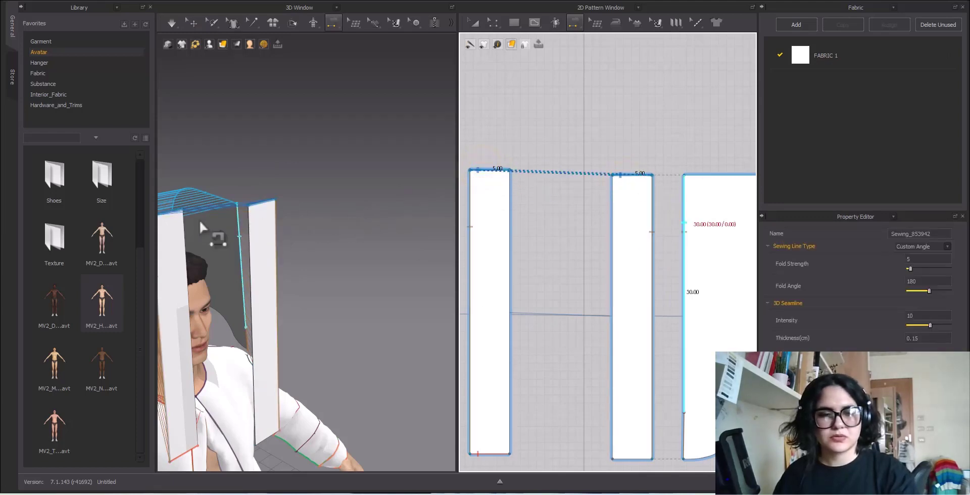
Reposition the hood strips in 3D close to the front edges of the two hood halves.
{"action": "right_click_drag", "start_coordinate": [205, 225], "coordinate": [396, 217]}
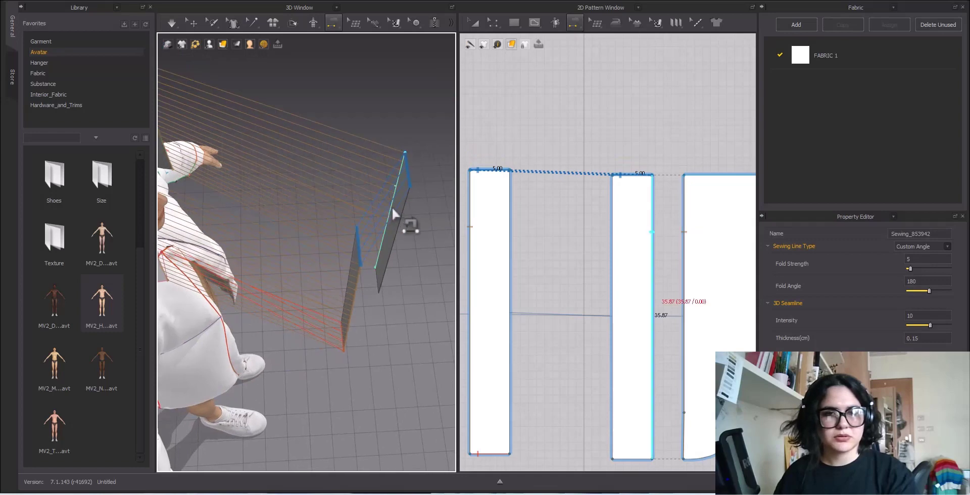
{"action": "left_click", "coordinate": [390, 209]}
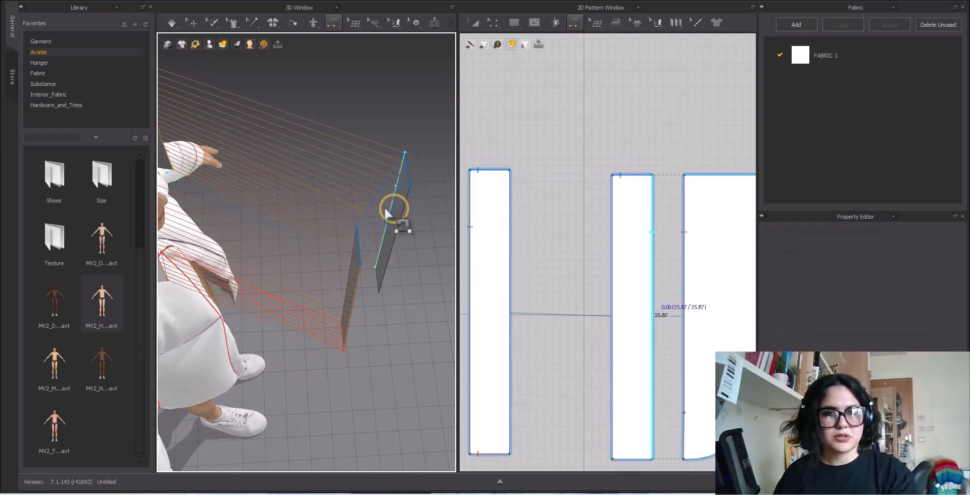
{"action": "left_click", "coordinate": [193, 23]}
{"action": "left_click_drag", "start_coordinate": [401, 201], "coordinate": [191, 113]}
{"action": "right_click_drag", "start_coordinate": [191, 114], "coordinate": [327, 232]}
{"action": "left_click_drag", "start_coordinate": [327, 231], "coordinate": [278, 245]}
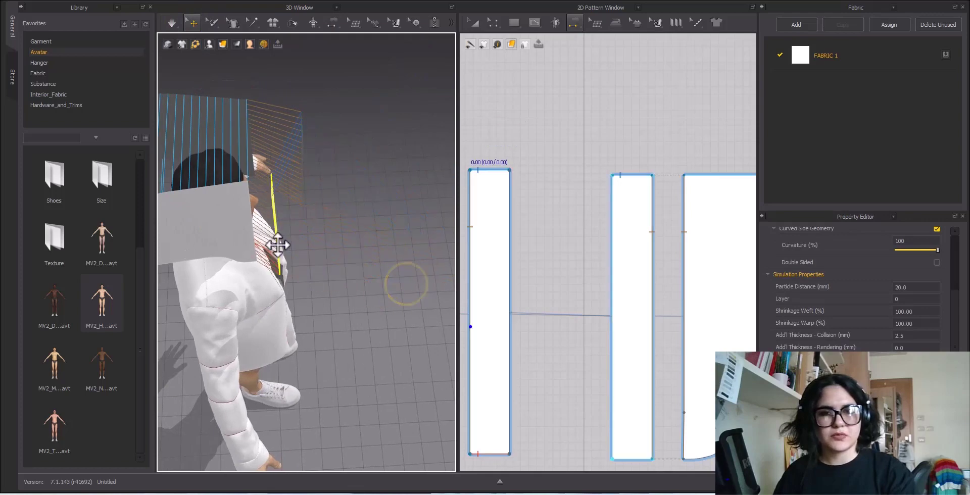
Simulate the garment to drape the hood over the head and check it from the side and front.
{"action": "key", "text": "space"}
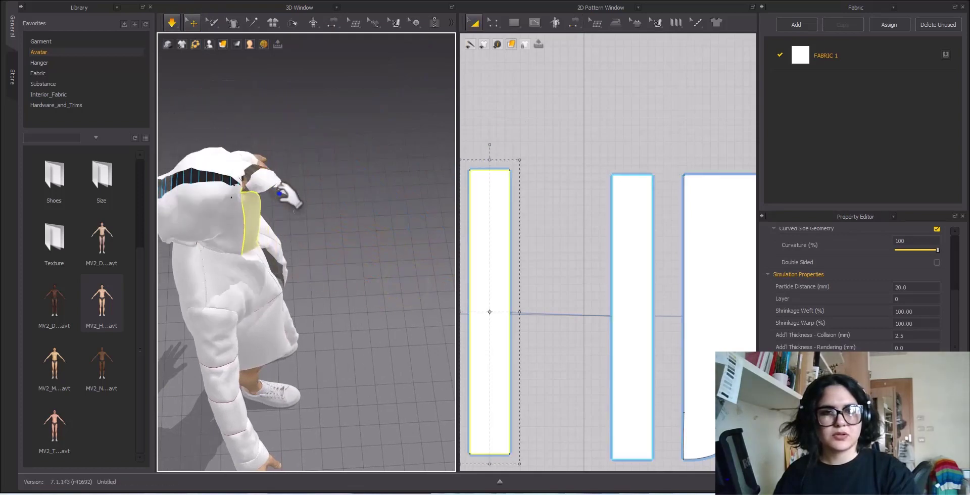
{"action": "right_click_drag", "start_coordinate": [279, 194], "coordinate": [367, 402]}
{"action": "key", "text": "n"}
{"action": "middle_click_drag", "start_coordinate": [364, 363], "coordinate": [324, 180]}
{"action": "scroll", "coordinate": [327, 301], "scroll_direction": "up", "scroll_amount": 3}
{"action": "middle_click_drag", "start_coordinate": [323, 270], "coordinate": [292, 267]}
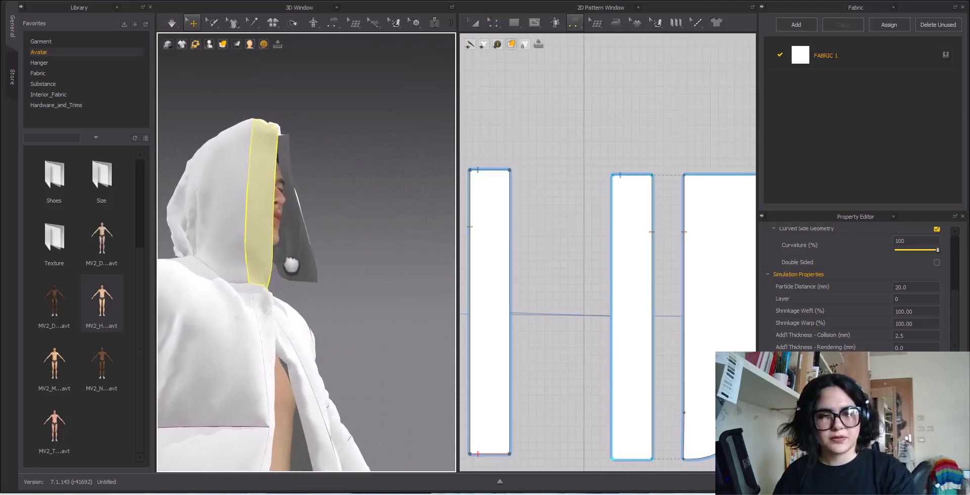
{"action": "middle_click_drag", "start_coordinate": [338, 294], "coordinate": [297, 303]}
{"action": "right_click_drag", "start_coordinate": [297, 303], "coordinate": [380, 196]}
Sew the bottom edge of the mirrored hood strip to the top edge of the placket strip below it.
{"action": "scroll", "coordinate": [520, 215], "scroll_direction": "down", "scroll_amount": 5}
{"action": "middle_click_drag", "start_coordinate": [619, 247], "coordinate": [568, 246]}
{"action": "scroll", "coordinate": [598, 273], "scroll_direction": "up", "scroll_amount": 4}
{"action": "middle_click_drag", "start_coordinate": [599, 274], "coordinate": [667, 162]}
{"action": "scroll", "coordinate": [664, 164], "scroll_direction": "down", "scroll_amount": 4}
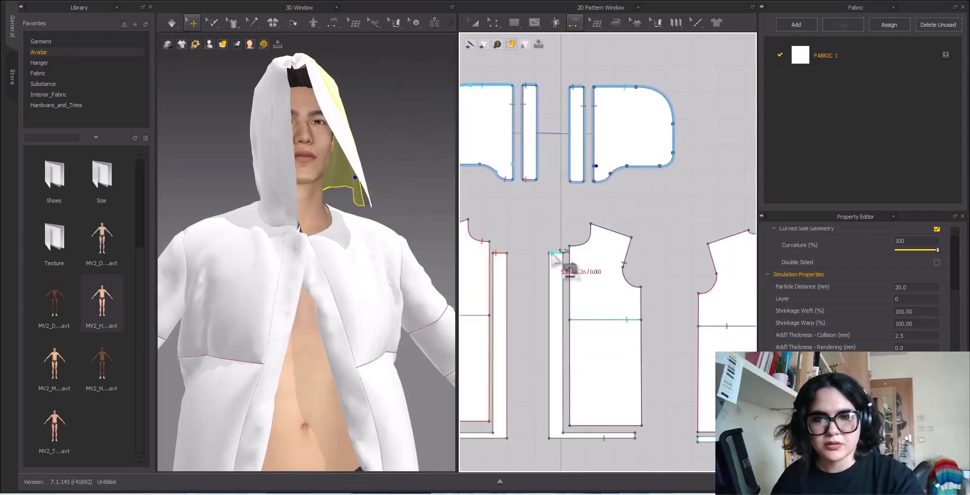
{"action": "left_click", "coordinate": [575, 185]}
{"action": "left_click", "coordinate": [554, 257]}
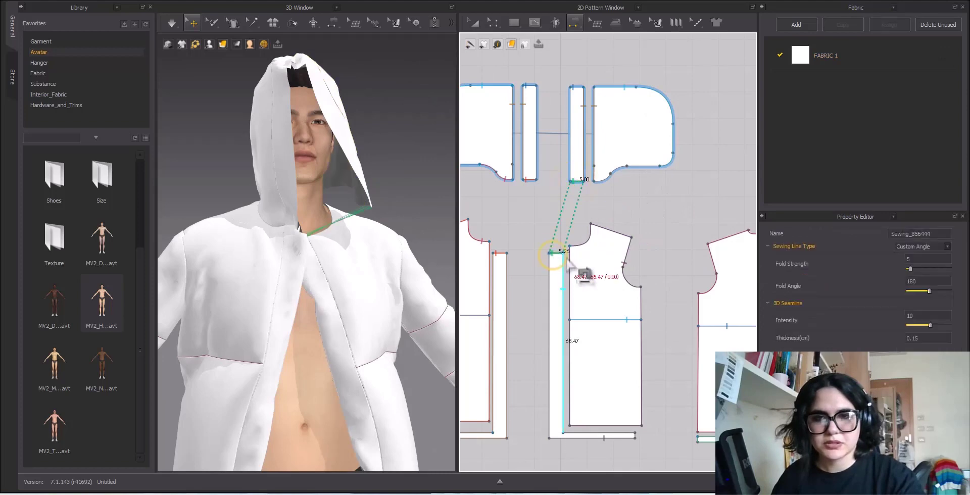
Use Free Sewing to join the neckline of the front bodice below the mirrored hood to that hood's lower S-curve.
{"action": "scroll", "coordinate": [632, 219], "scroll_direction": "down", "scroll_amount": 4}
{"action": "middle_click_drag", "start_coordinate": [633, 220], "coordinate": [631, 183]}
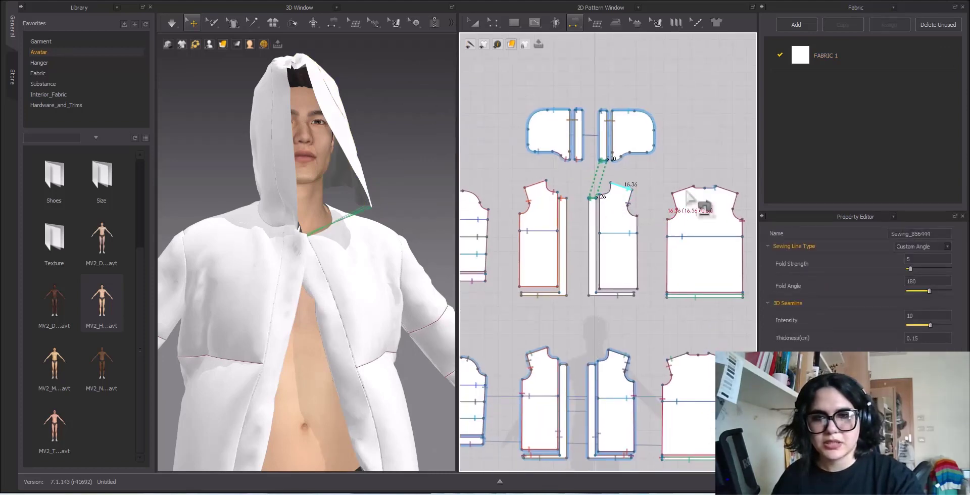
{"action": "scroll", "coordinate": [663, 172], "scroll_direction": "up", "scroll_amount": 3}
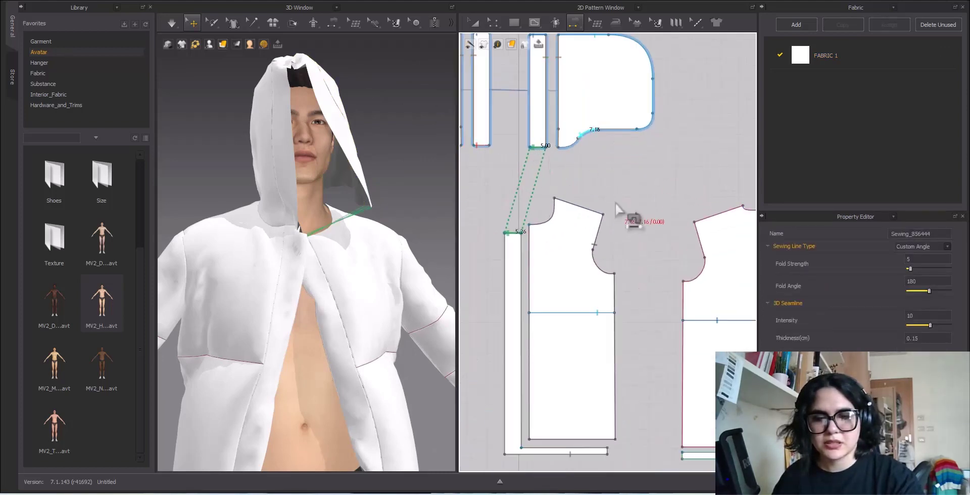
{"action": "scroll", "coordinate": [656, 233], "scroll_direction": "down", "scroll_amount": 3}
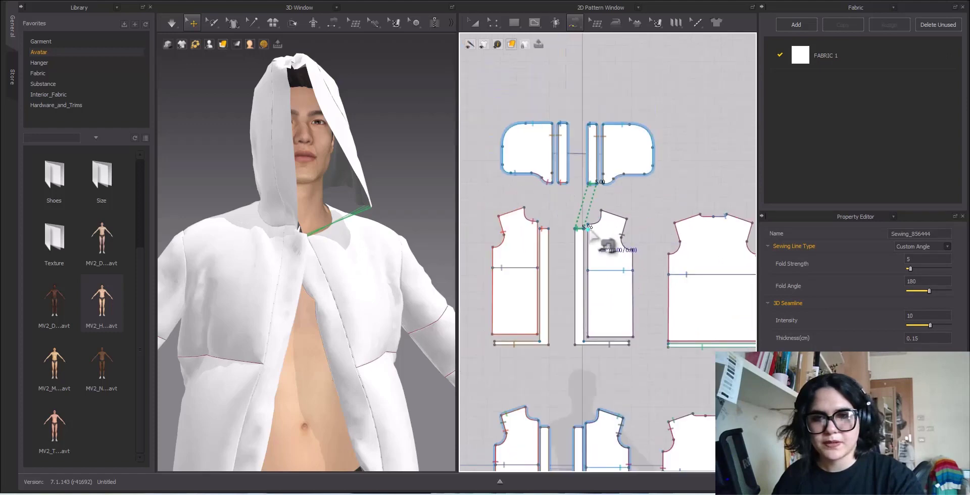
{"action": "scroll", "coordinate": [592, 231], "scroll_direction": "up", "scroll_amount": 3}
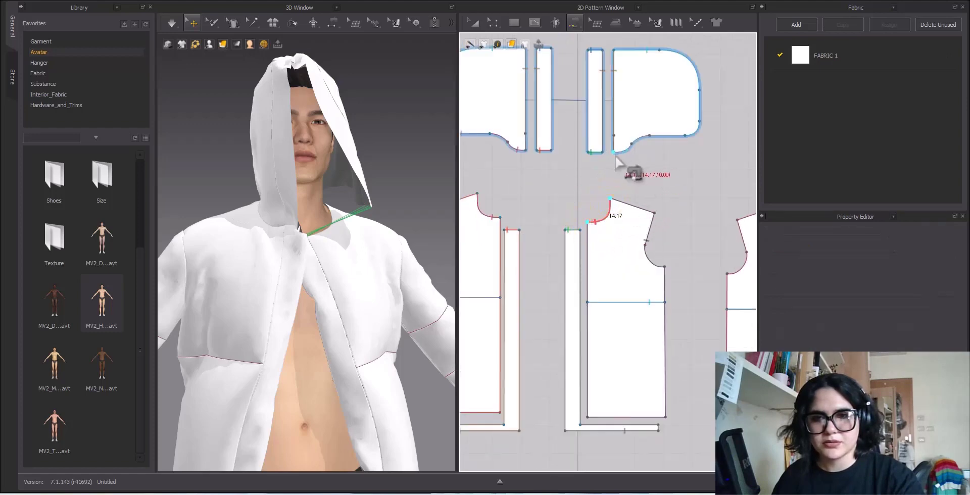
{"action": "left_click", "coordinate": [649, 141]}
Use Free Sewing to join half of the back bodice neckline to the straight bottom edge of the mirrored hood.
{"action": "scroll", "coordinate": [584, 216], "scroll_direction": "down", "scroll_amount": 3}
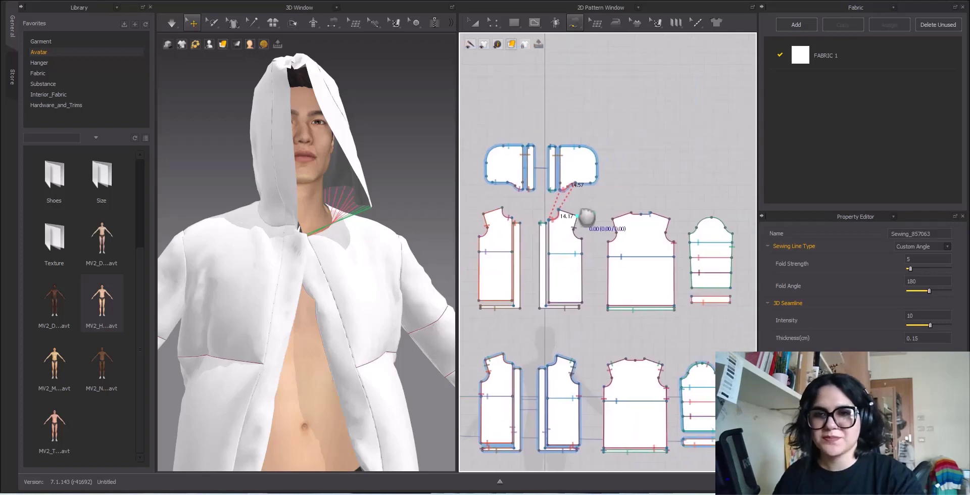
{"action": "scroll", "coordinate": [631, 218], "scroll_direction": "up", "scroll_amount": 5}
{"action": "left_click", "coordinate": [654, 210]}
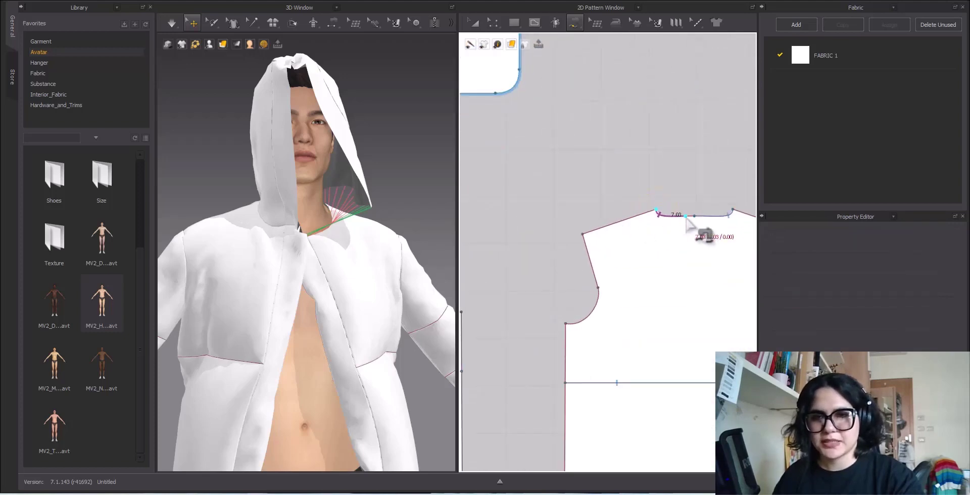
{"action": "scroll", "coordinate": [694, 224], "scroll_direction": "down", "scroll_amount": 4}
{"action": "scroll", "coordinate": [576, 202], "scroll_direction": "up", "scroll_amount": 3}
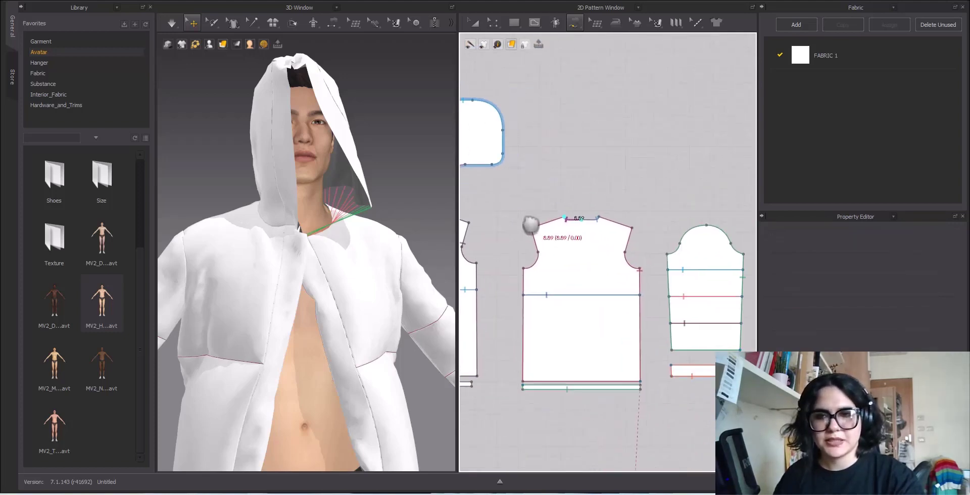
{"action": "scroll", "coordinate": [488, 192], "scroll_direction": "up", "scroll_amount": 3}
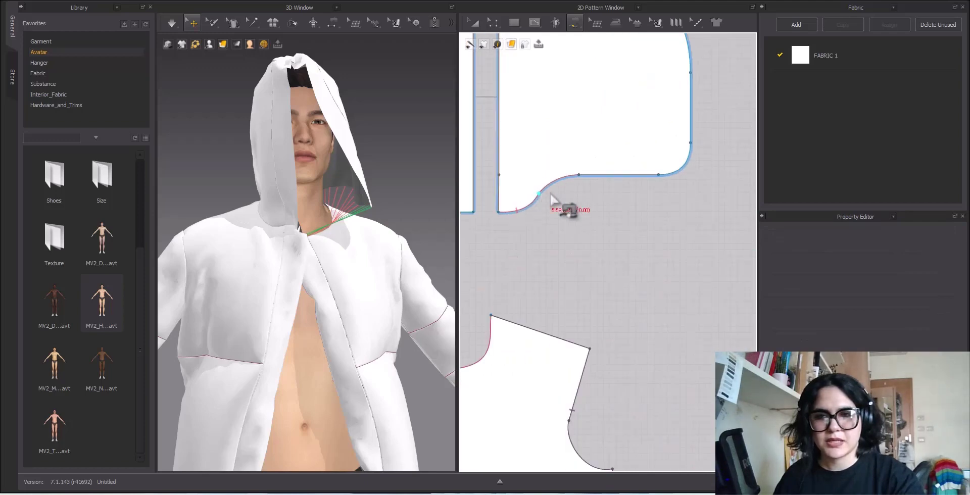
{"action": "left_click", "coordinate": [577, 177]}
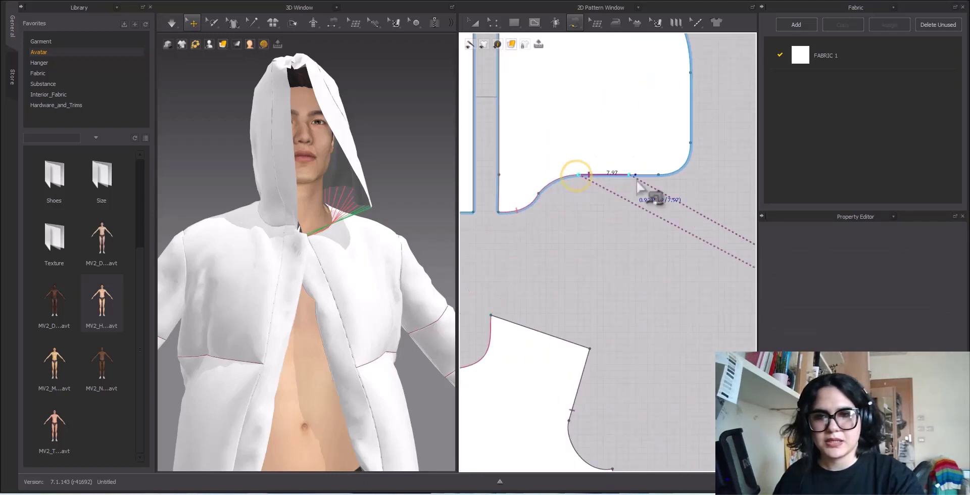
{"action": "left_click", "coordinate": [658, 175]}
{"action": "scroll", "coordinate": [649, 234], "scroll_direction": "down", "scroll_amount": 5}
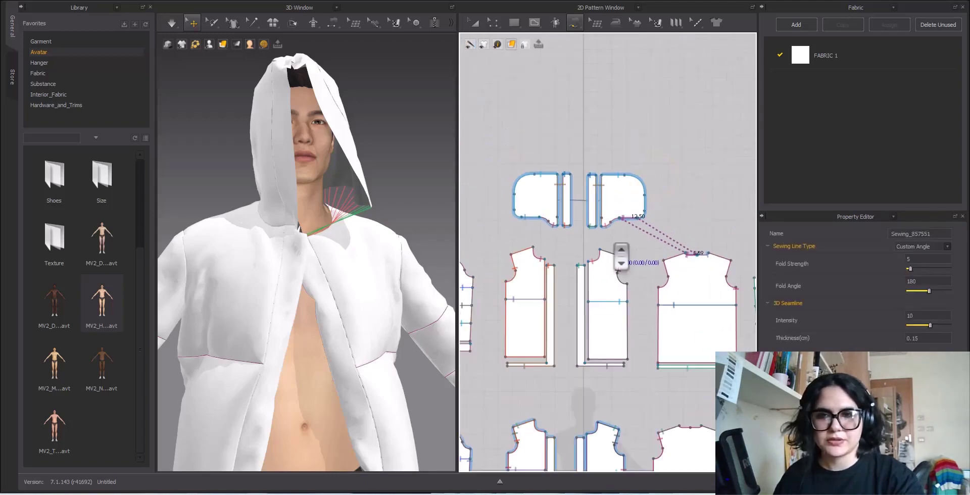
Simulate the garment and check the hood-to-neckline seam from behind at the nape.
{"action": "key", "text": "space"}
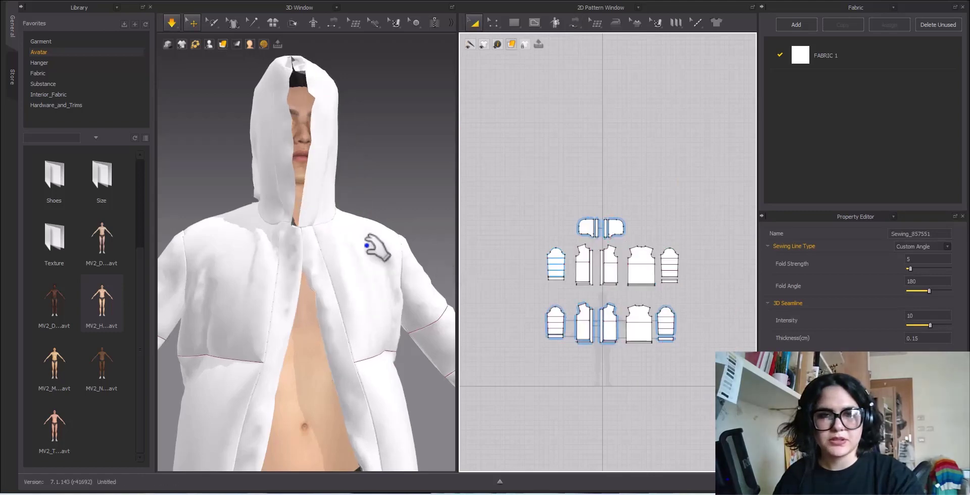
{"action": "scroll", "coordinate": [296, 199], "scroll_direction": "down", "scroll_amount": 3}
{"action": "right_click_drag", "start_coordinate": [314, 206], "coordinate": [390, 199]}
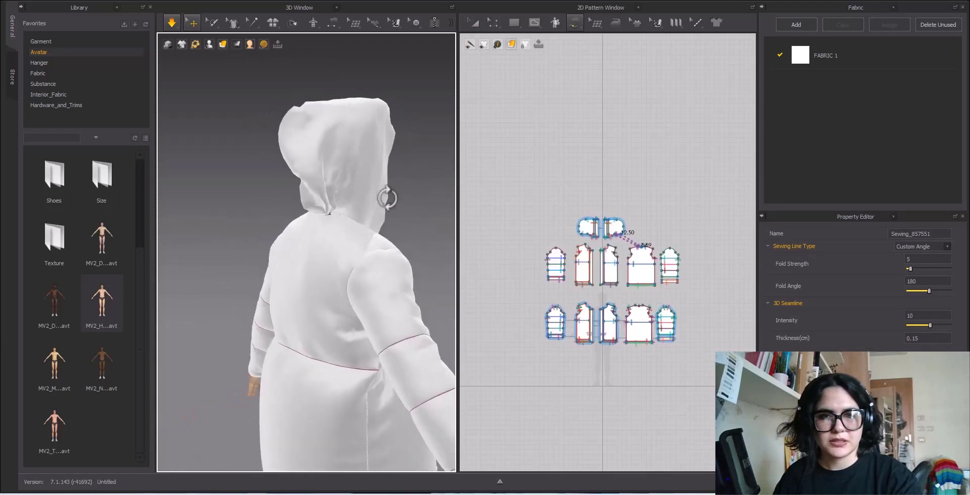
{"action": "scroll", "coordinate": [353, 210], "scroll_direction": "up", "scroll_amount": 5}
{"action": "key", "text": "space"}
{"action": "left_click", "coordinate": [353, 174]}
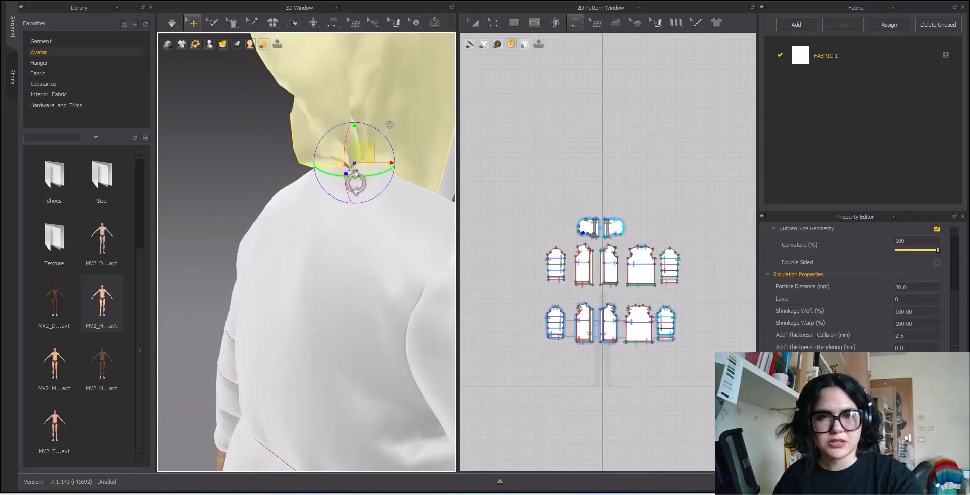
{"action": "scroll", "coordinate": [669, 230], "scroll_direction": "up", "scroll_amount": 6}
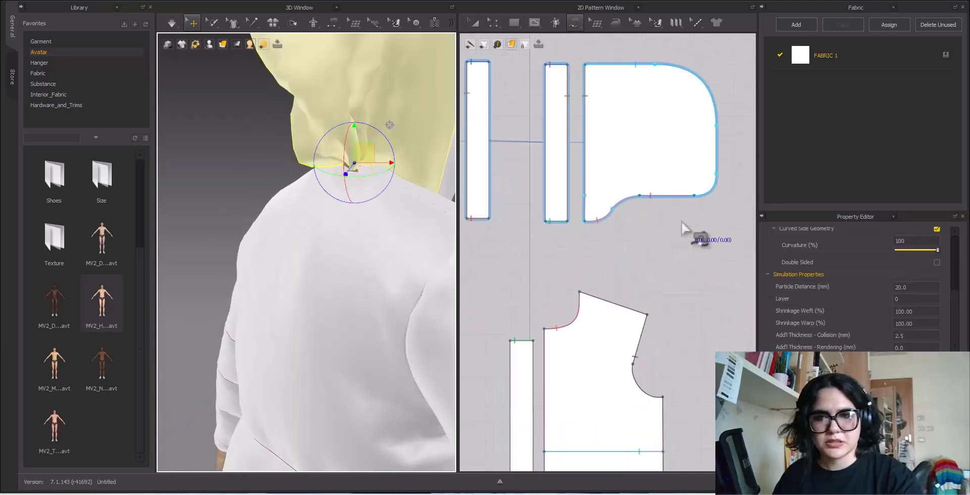
Pull the back of the hood away from the neck in simulation to inspect its join with the back bodice.
{"action": "key", "text": "space"}
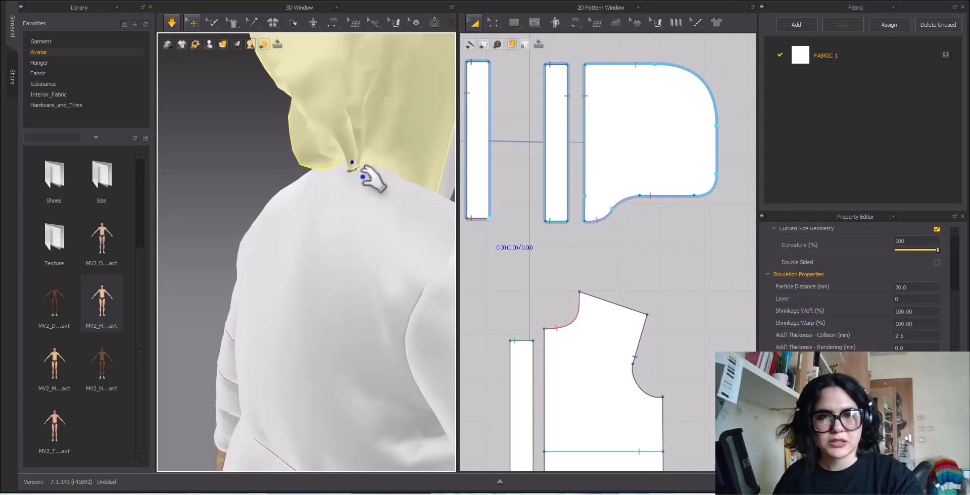
{"action": "left_click_drag", "start_coordinate": [351, 169], "coordinate": [176, 146]}
{"action": "key", "text": "space"}
{"action": "left_click", "coordinate": [289, 169]}
{"action": "scroll", "coordinate": [689, 256], "scroll_direction": "down", "scroll_amount": 6}
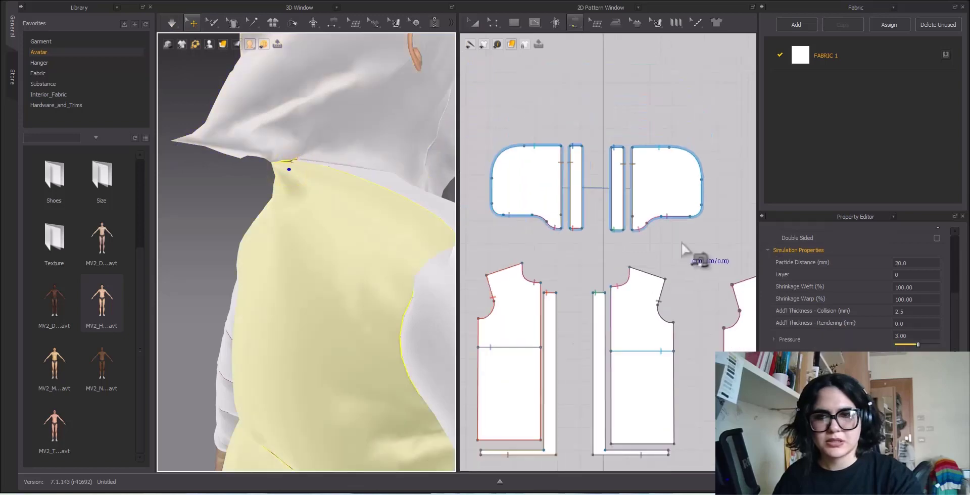
{"action": "scroll", "coordinate": [704, 282], "scroll_direction": "up", "scroll_amount": 10}
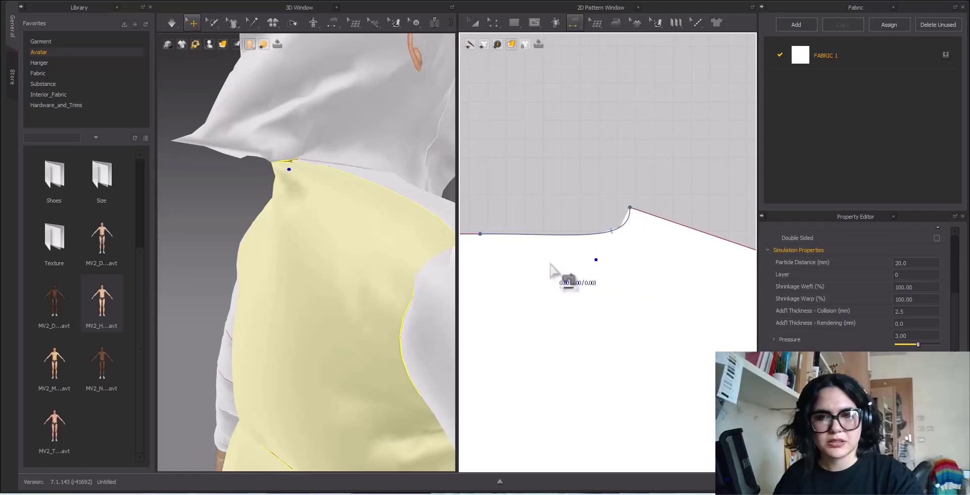
{"action": "left_click", "coordinate": [595, 234]}
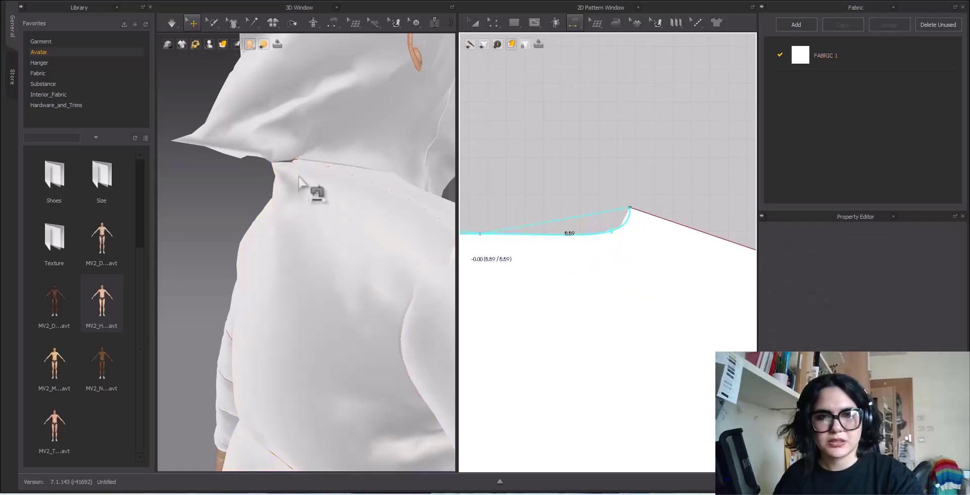
{"action": "scroll", "coordinate": [298, 177], "scroll_direction": "down", "scroll_amount": 3}
{"action": "scroll", "coordinate": [537, 243], "scroll_direction": "down", "scroll_amount": 3}
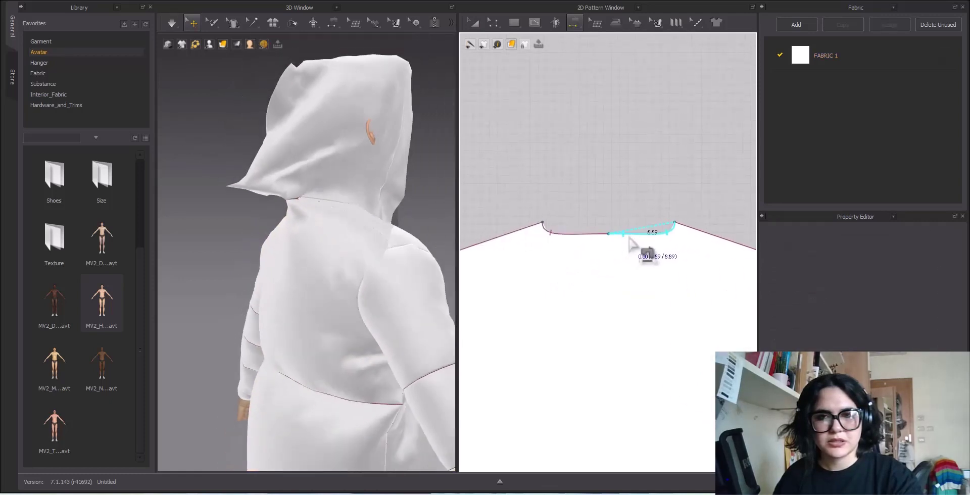
{"action": "scroll", "coordinate": [629, 243], "scroll_direction": "up", "scroll_amount": 3}
{"action": "left_click", "coordinate": [660, 235]}
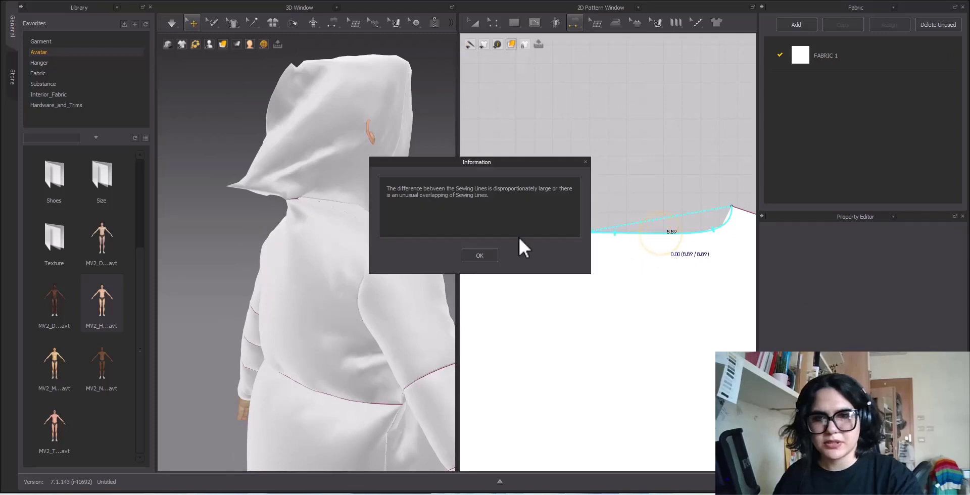
{"action": "left_click", "coordinate": [481, 258]}
{"action": "right_click", "coordinate": [643, 235]}
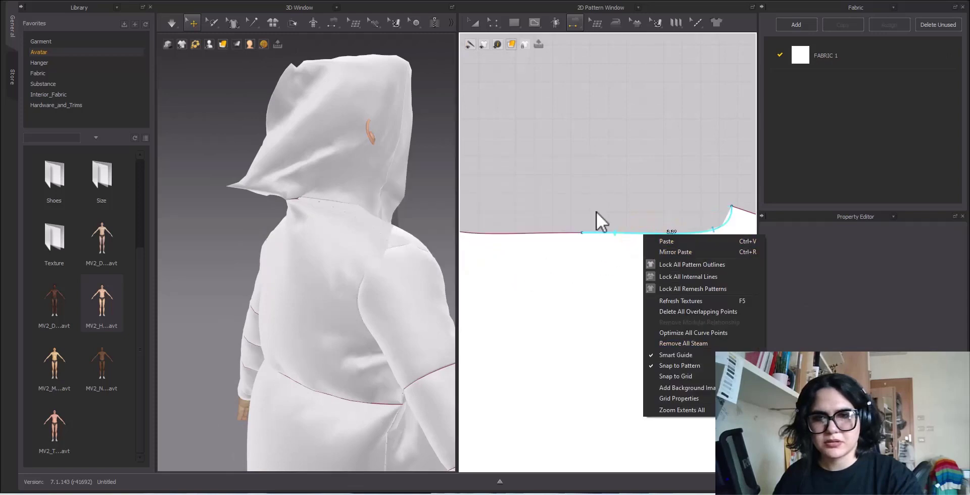
{"action": "left_click", "coordinate": [586, 107]}
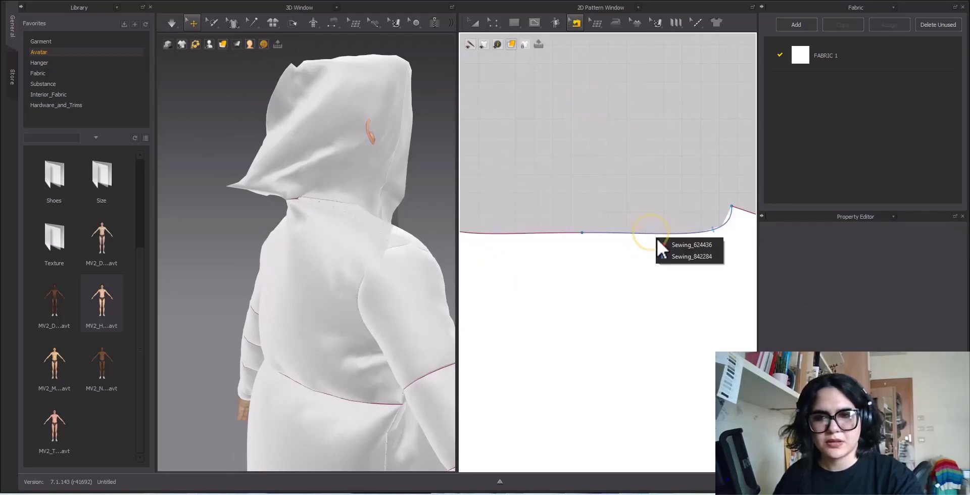
Examine the overlapping sewing lines on one half of the back bodice neckline with Edit Sewing.
{"action": "left_click", "coordinate": [671, 258]}
{"action": "left_click", "coordinate": [664, 233]}
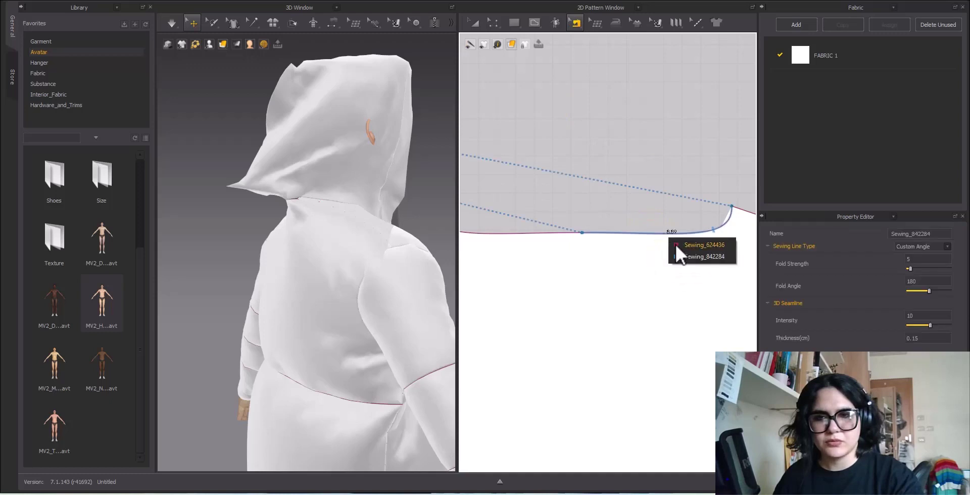
{"action": "right_click", "coordinate": [675, 245]}
{"action": "left_click", "coordinate": [616, 193]}
{"action": "scroll", "coordinate": [624, 202], "scroll_direction": "down", "scroll_amount": 3}
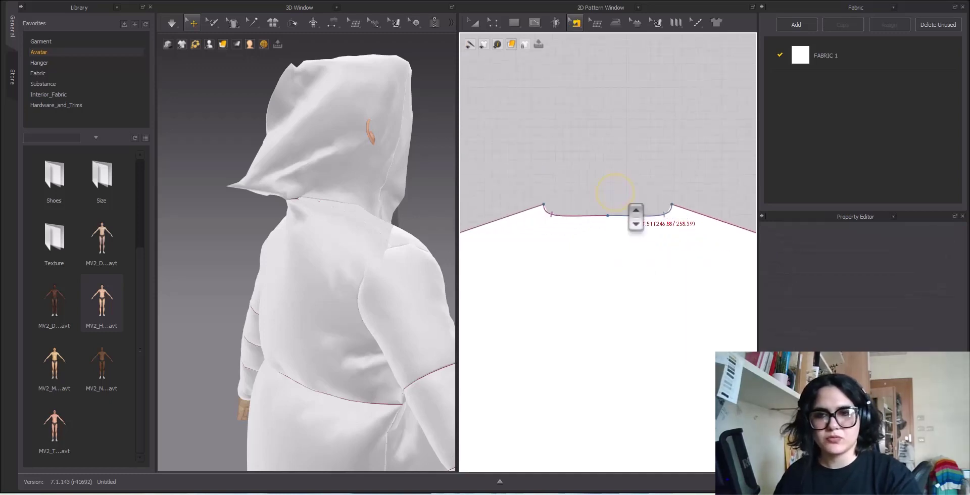
{"action": "left_click", "coordinate": [650, 226]}
{"action": "scroll", "coordinate": [642, 225], "scroll_direction": "down", "scroll_amount": 5}
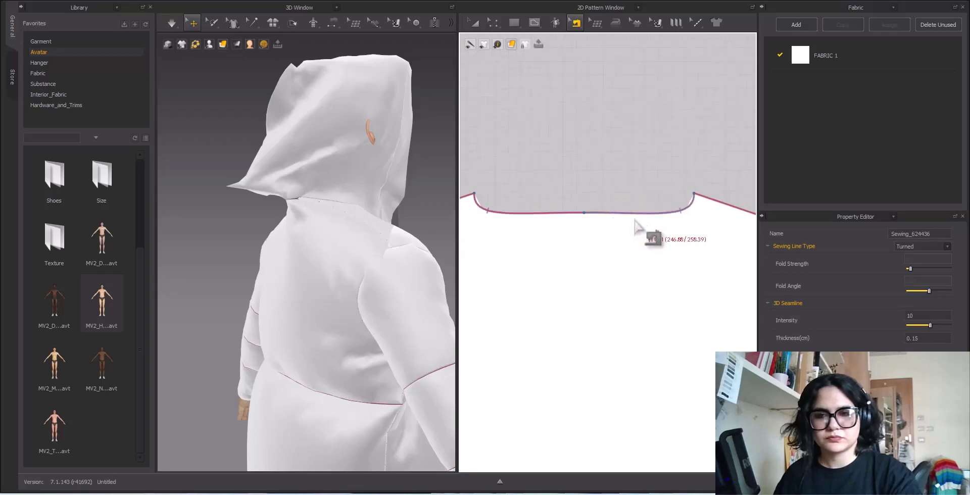
{"action": "scroll", "coordinate": [594, 239], "scroll_direction": "up", "scroll_amount": 5}
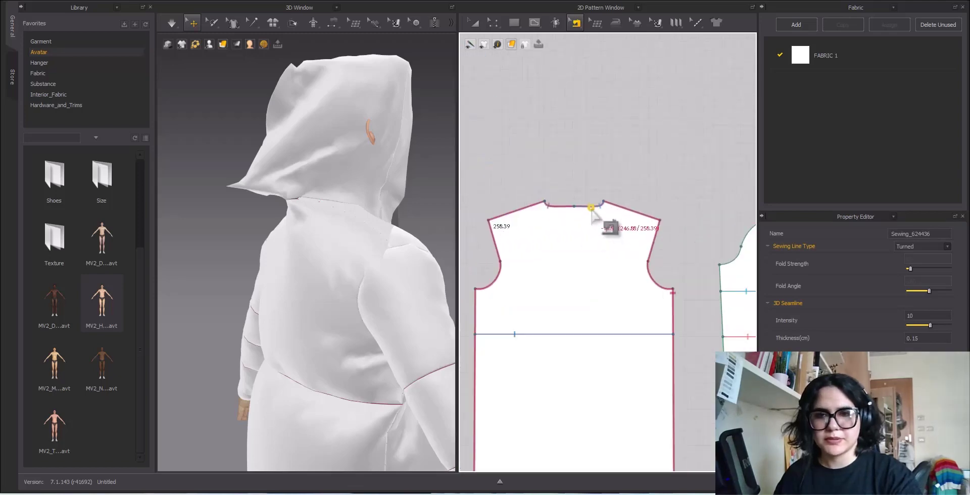
{"action": "scroll", "coordinate": [593, 193], "scroll_direction": "up", "scroll_amount": 4}
Reverse the sewing between the back neckline half and the straight bottom edge of the original hood half.
{"action": "left_click", "coordinate": [593, 204]}
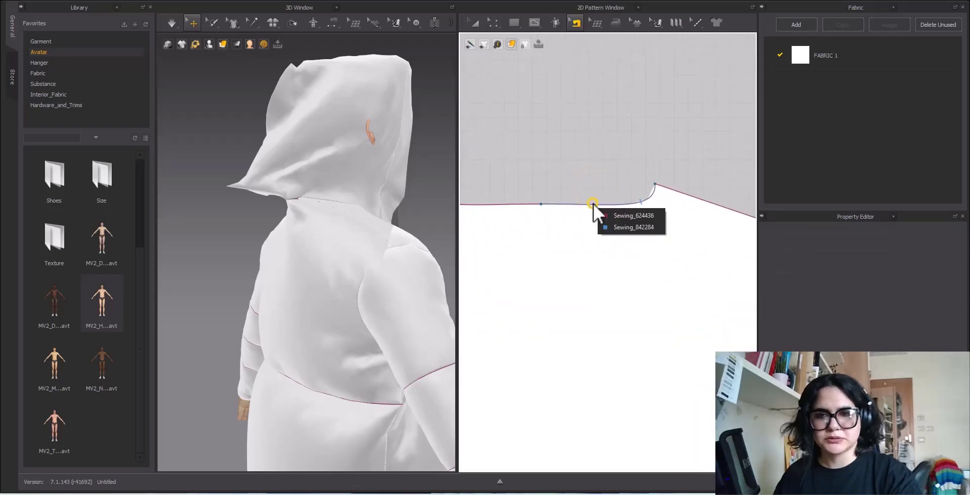
{"action": "left_click", "coordinate": [611, 227]}
{"action": "scroll", "coordinate": [611, 229], "scroll_direction": "down", "scroll_amount": 5}
{"action": "scroll", "coordinate": [567, 216], "scroll_direction": "up", "scroll_amount": 6}
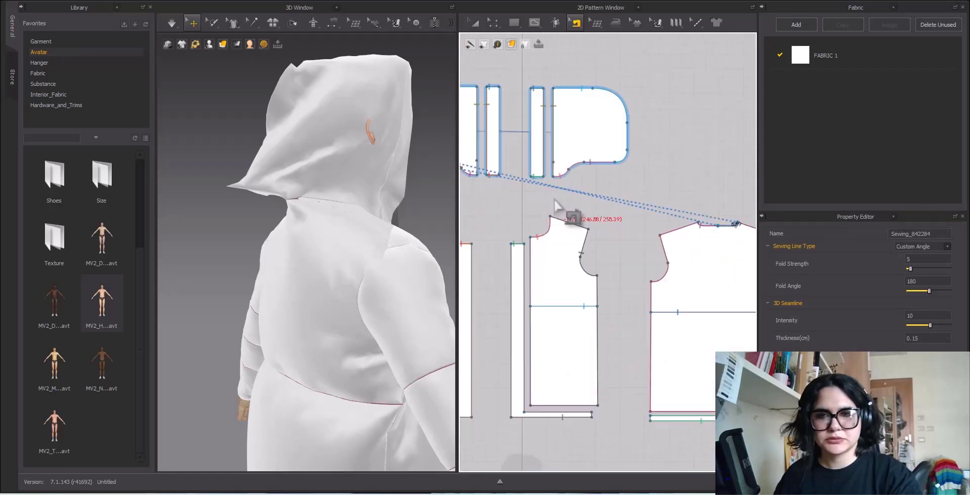
{"action": "scroll", "coordinate": [574, 205], "scroll_direction": "down", "scroll_amount": 5}
{"action": "scroll", "coordinate": [621, 222], "scroll_direction": "up", "scroll_amount": 6}
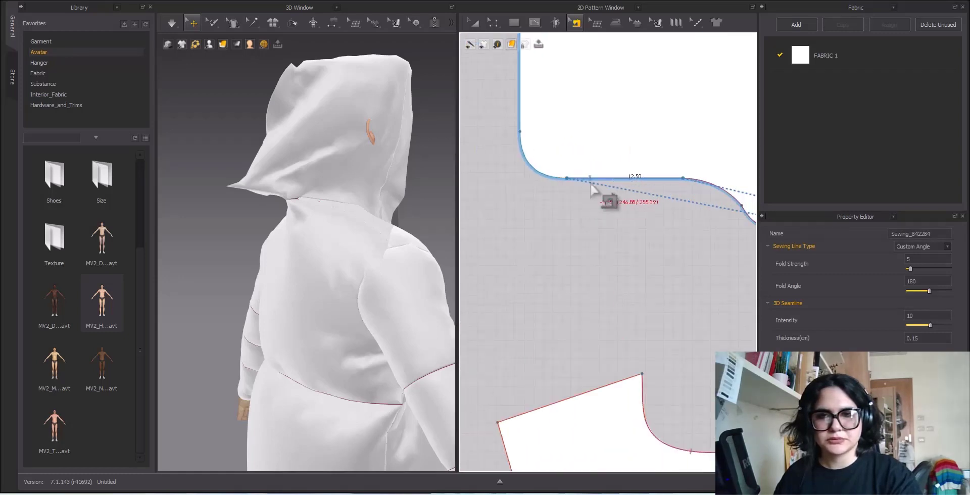
{"action": "left_click", "coordinate": [632, 198]}
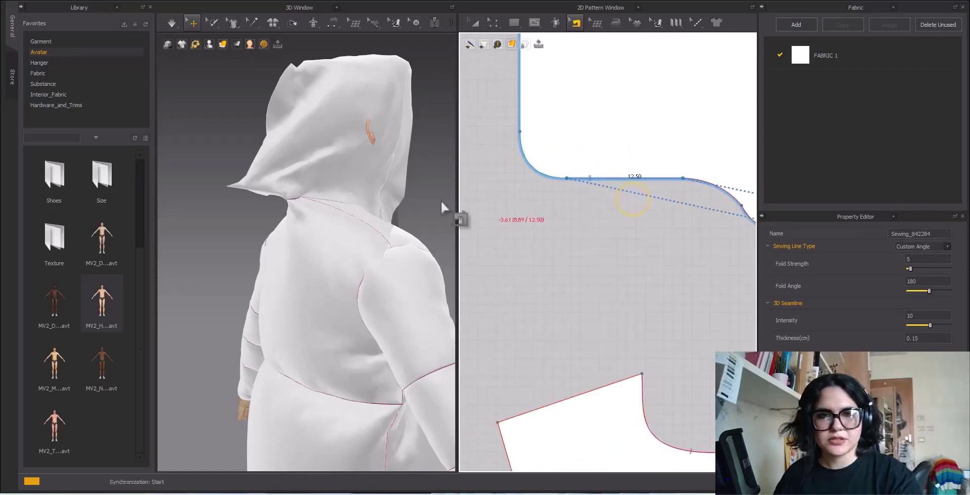
Simulate the garment to settle the hood on the back neckline and check it from the front and above.
{"action": "key", "text": "space"}
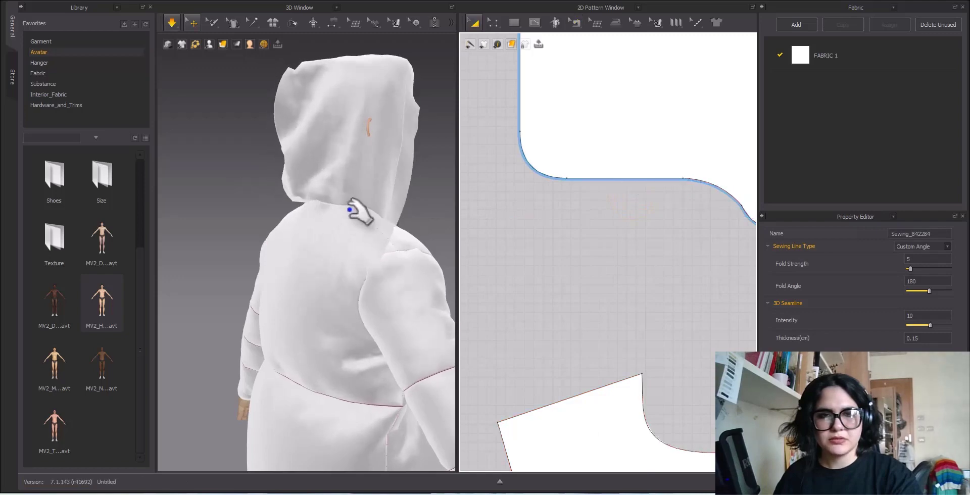
{"action": "scroll", "coordinate": [348, 213], "scroll_direction": "down", "scroll_amount": 2}
{"action": "right_click_drag", "start_coordinate": [328, 217], "coordinate": [291, 209]}
{"action": "key", "text": "space"}
{"action": "middle_click_drag", "start_coordinate": [291, 208], "coordinate": [269, 212]}
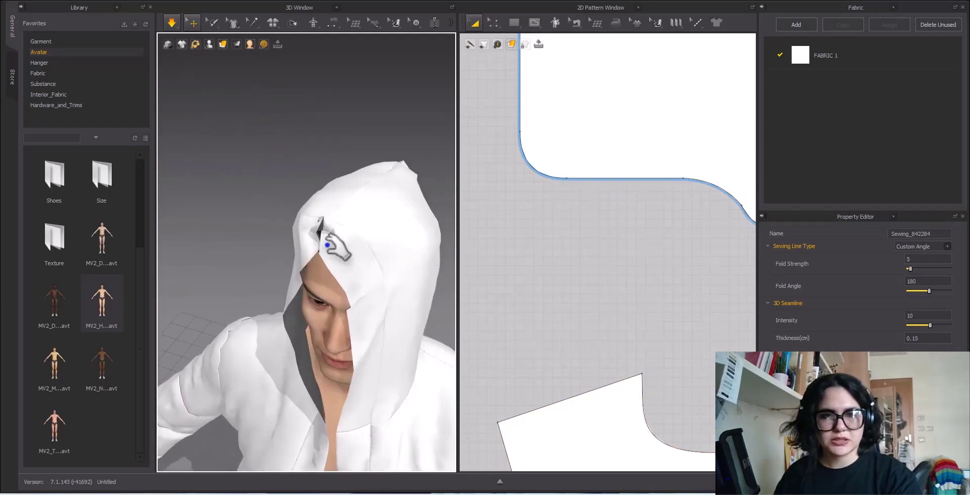
{"action": "key", "text": "space"}
Examine the hood strips' sewing lines in the 2D pattern and pull the bunched strip aside at the forehead in simulation.
{"action": "scroll", "coordinate": [565, 194], "scroll_direction": "down", "scroll_amount": 7}
{"action": "middle_click_drag", "start_coordinate": [559, 223], "coordinate": [528, 279]}
{"action": "scroll", "coordinate": [651, 214], "scroll_direction": "up", "scroll_amount": 4}
{"action": "middle_click_drag", "start_coordinate": [630, 228], "coordinate": [586, 212]}
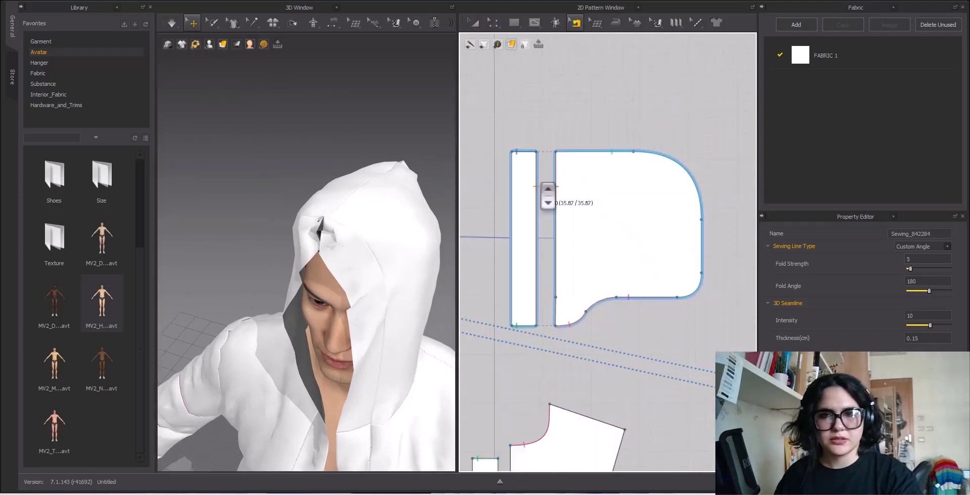
{"action": "scroll", "coordinate": [546, 190], "scroll_direction": "down", "scroll_amount": 1}
{"action": "left_click", "coordinate": [328, 241]}
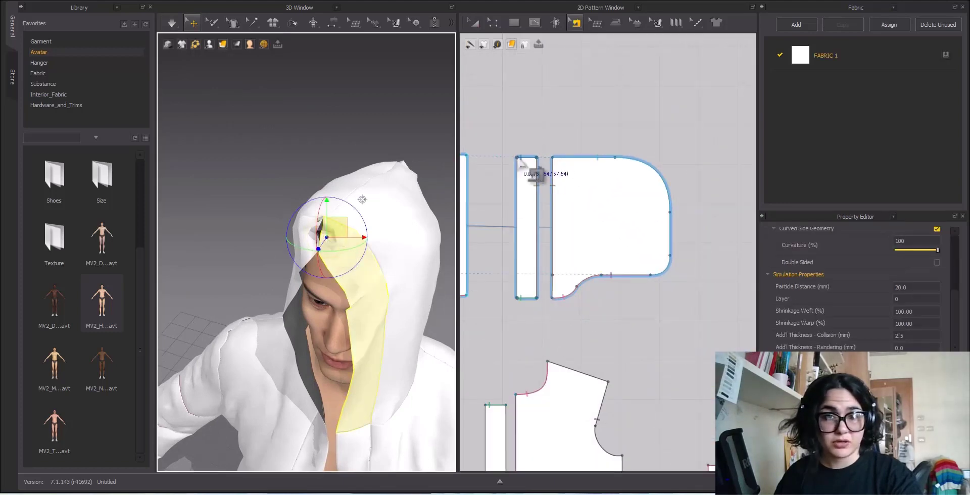
{"action": "scroll", "coordinate": [519, 161], "scroll_direction": "up", "scroll_amount": 3}
{"action": "scroll", "coordinate": [526, 190], "scroll_direction": "down", "scroll_amount": 3}
{"action": "scroll", "coordinate": [530, 173], "scroll_direction": "up", "scroll_amount": 4}
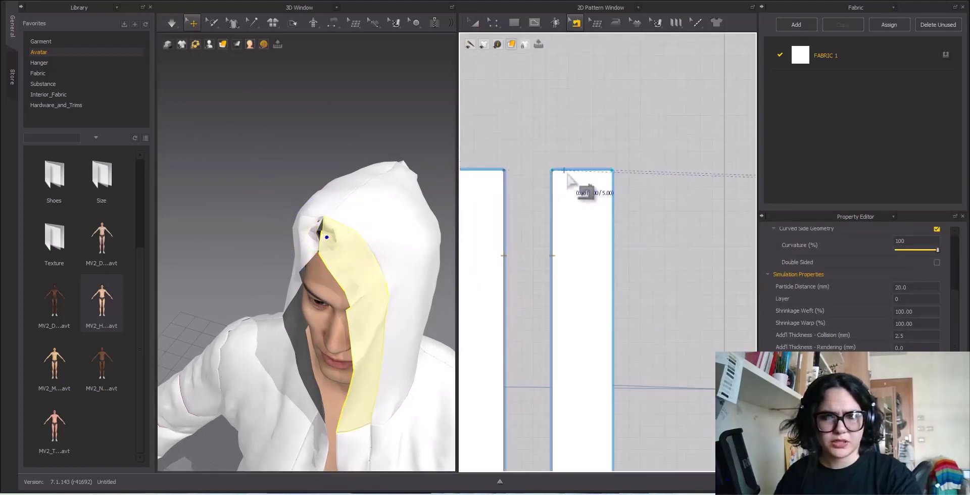
{"action": "key", "text": "space"}
{"action": "left_click_drag", "start_coordinate": [310, 242], "coordinate": [456, 302]}
Reverse the sewing between the short top edges of the two hood strips with Edit Sewing.
{"action": "key", "text": "b"}
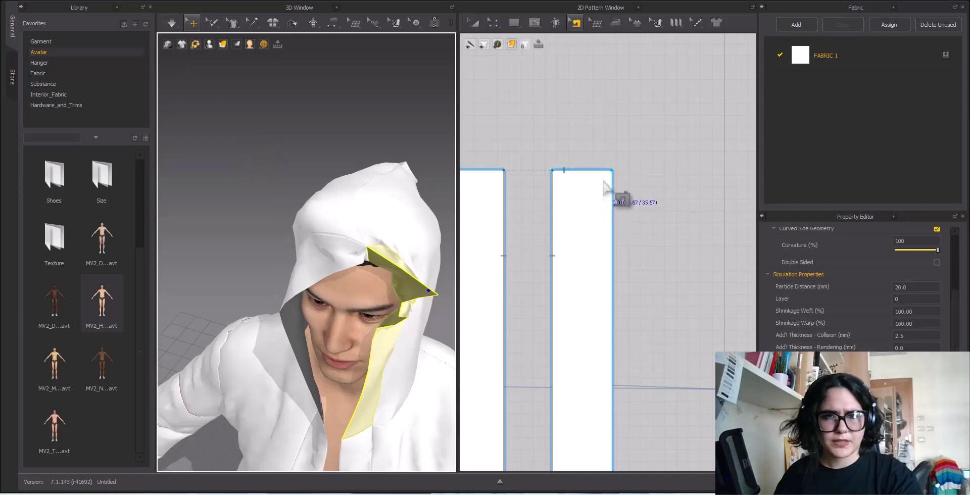
{"action": "right_click", "coordinate": [588, 171]}
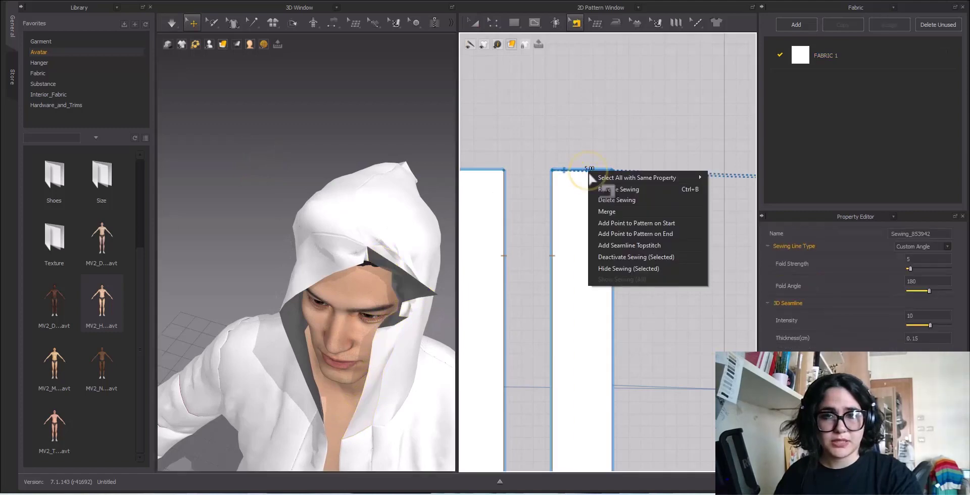
{"action": "left_click", "coordinate": [540, 134]}
{"action": "scroll", "coordinate": [548, 143], "scroll_direction": "down", "scroll_amount": 3}
{"action": "left_click", "coordinate": [560, 155]}
{"action": "right_click", "coordinate": [561, 153]}
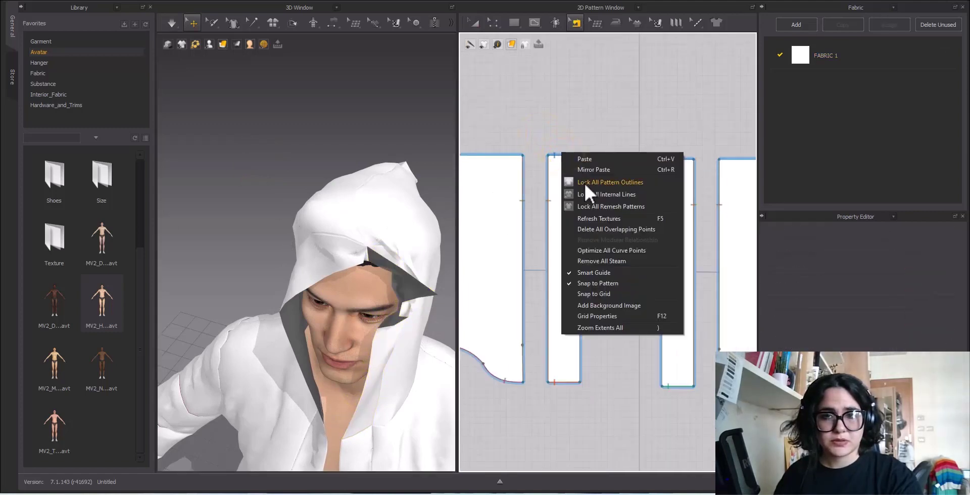
{"action": "left_click", "coordinate": [564, 127]}
{"action": "right_click", "coordinate": [565, 155]}
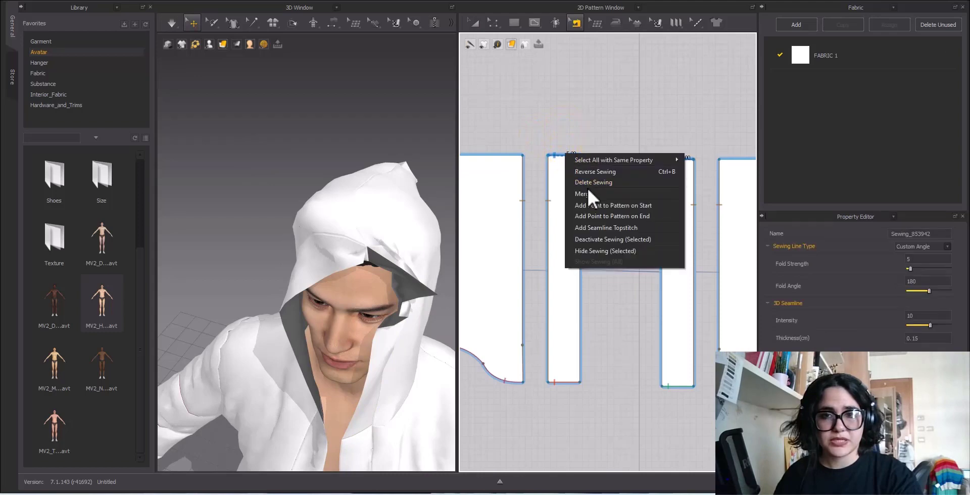
{"action": "left_click", "coordinate": [598, 172]}
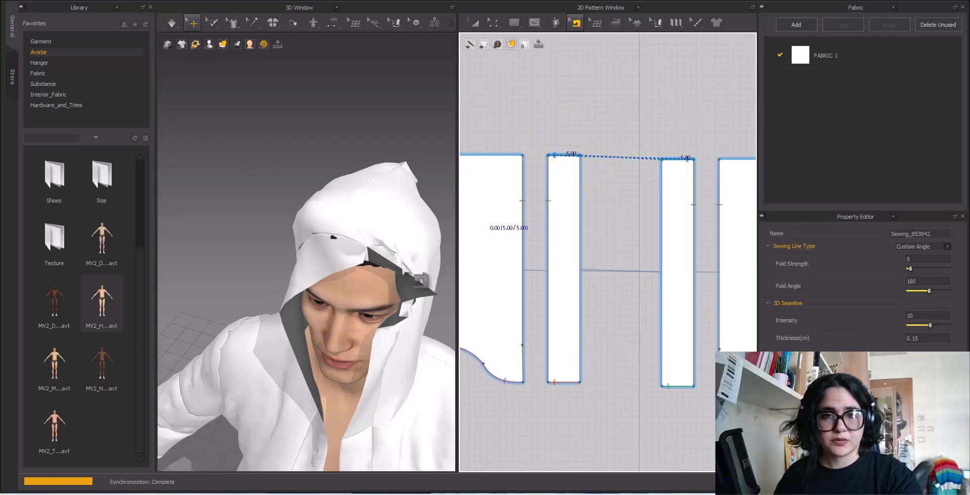
Simulate the garment and pull the hood strips into place at the forehead.
{"action": "key", "text": "space"}
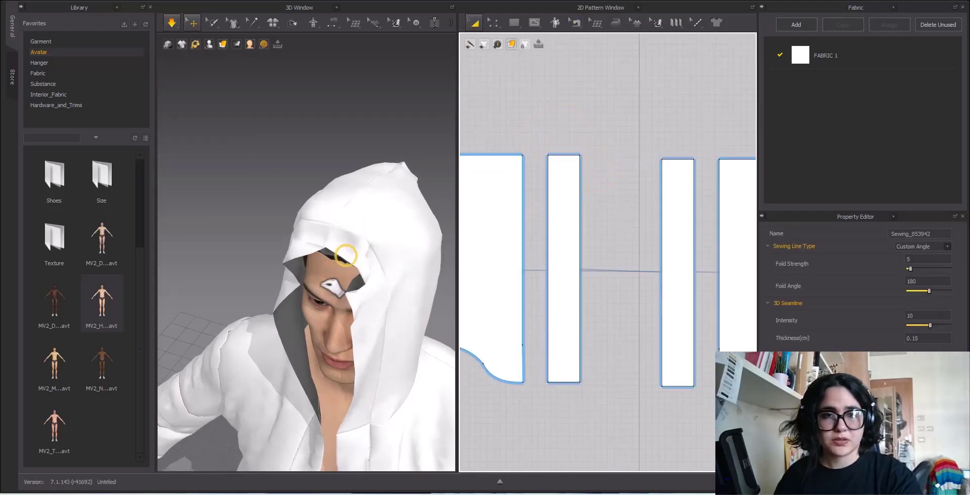
{"action": "left_click_drag", "start_coordinate": [345, 255], "coordinate": [330, 249]}
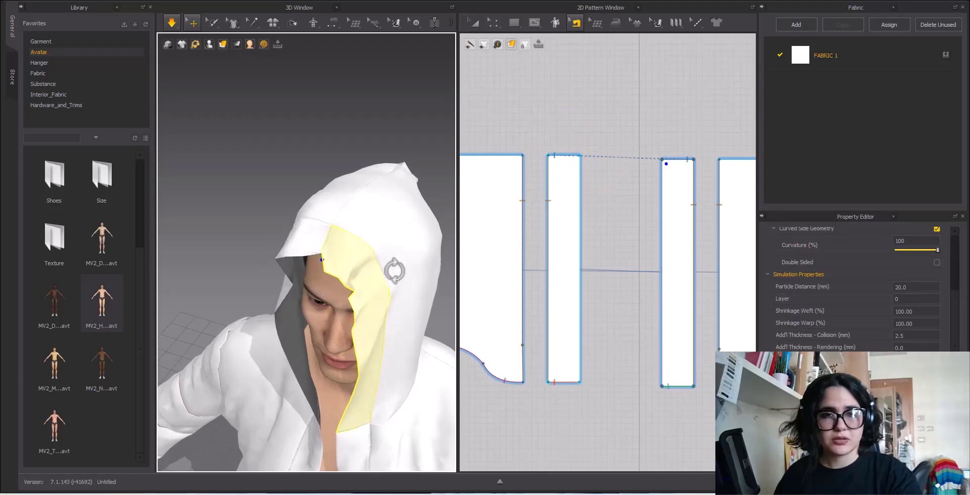
{"action": "right_click_drag", "start_coordinate": [395, 271], "coordinate": [474, 266]}
{"action": "left_click_drag", "start_coordinate": [337, 265], "coordinate": [402, 278]}
Pull the hood back off the avatar's head in simulation and check the jacket from the front.
{"action": "scroll", "coordinate": [403, 287], "scroll_direction": "down", "scroll_amount": 3}
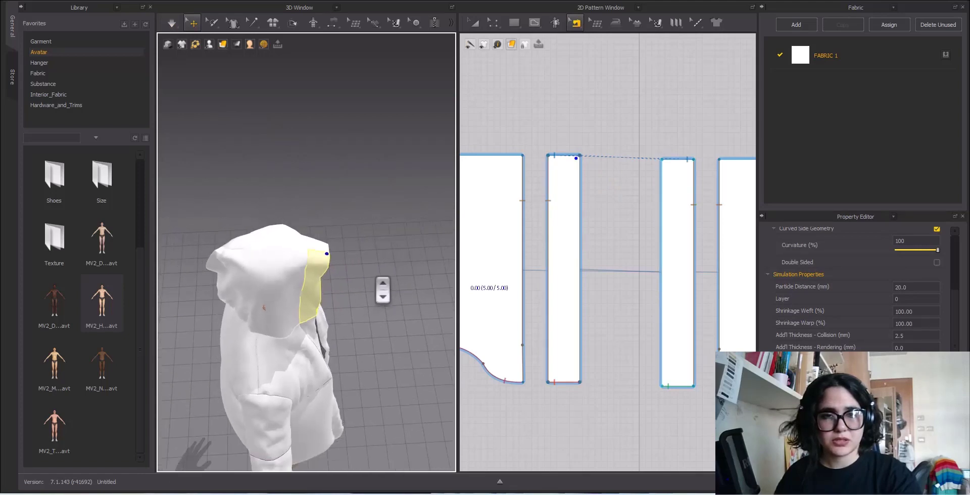
{"action": "left_click_drag", "start_coordinate": [270, 307], "coordinate": [121, 306]}
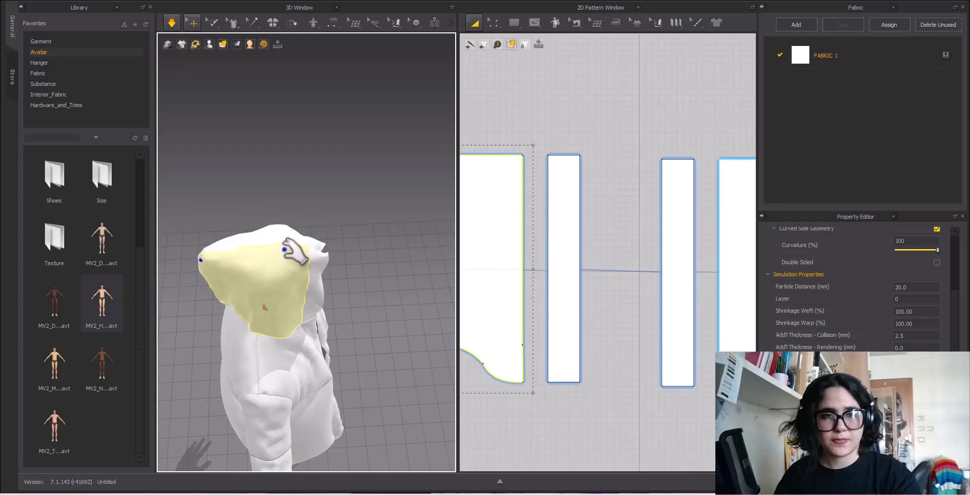
{"action": "left_click_drag", "start_coordinate": [196, 252], "coordinate": [187, 263]}
{"action": "right_click_drag", "start_coordinate": [379, 296], "coordinate": [323, 379]}
{"action": "scroll", "coordinate": [314, 378], "scroll_direction": "down", "scroll_amount": 4}
{"action": "middle_click_drag", "start_coordinate": [313, 378], "coordinate": [321, 252]}
{"action": "right_click_drag", "start_coordinate": [324, 268], "coordinate": [340, 234]}
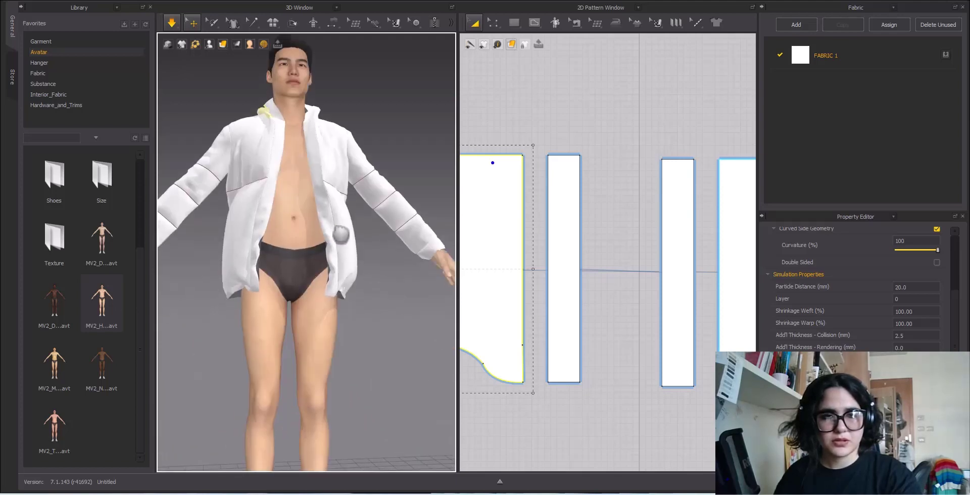
{"action": "scroll", "coordinate": [353, 229], "scroll_direction": "down", "scroll_amount": 3}
Draw an internal rectangle for a pocket on the wearer's right front panel, about 5 cm from the side edge and 3 cm above the lower edge.
{"action": "key", "text": "b"}
{"action": "scroll", "coordinate": [530, 293], "scroll_direction": "down", "scroll_amount": 8}
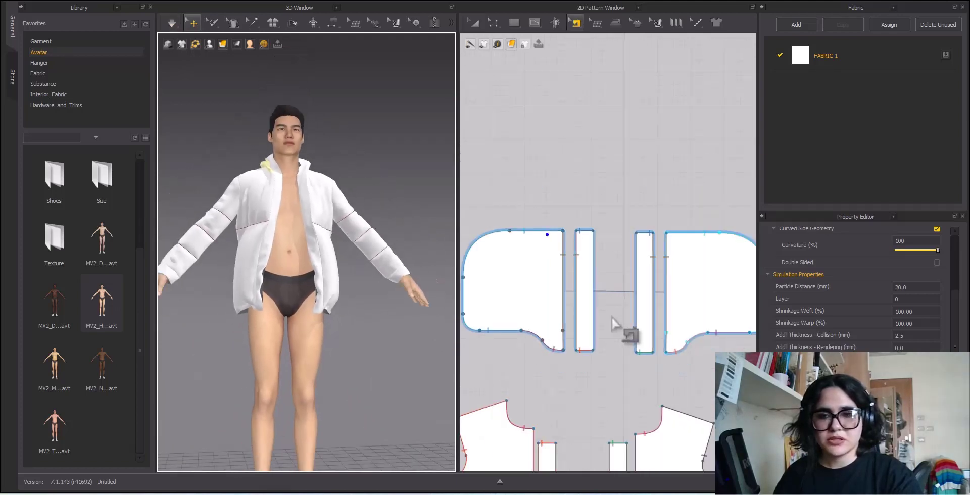
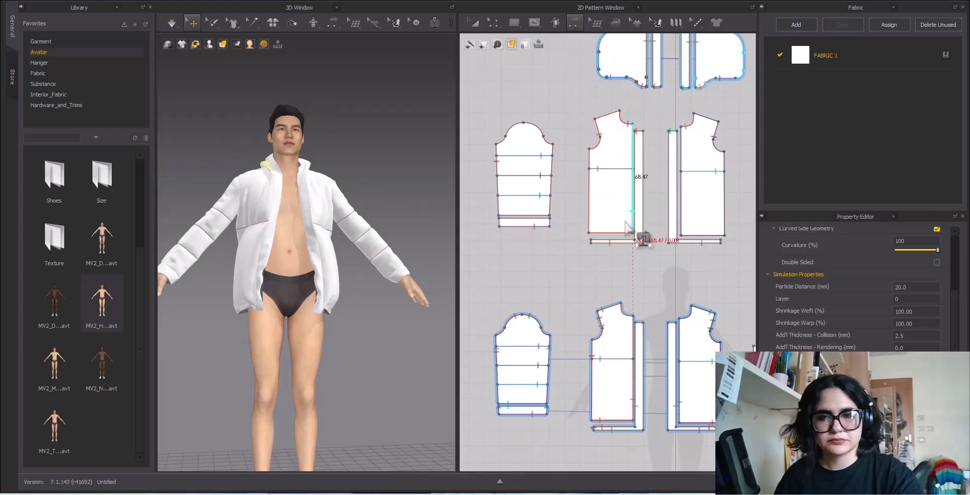
{"action": "scroll", "coordinate": [574, 136], "scroll_direction": "up", "scroll_amount": 5}
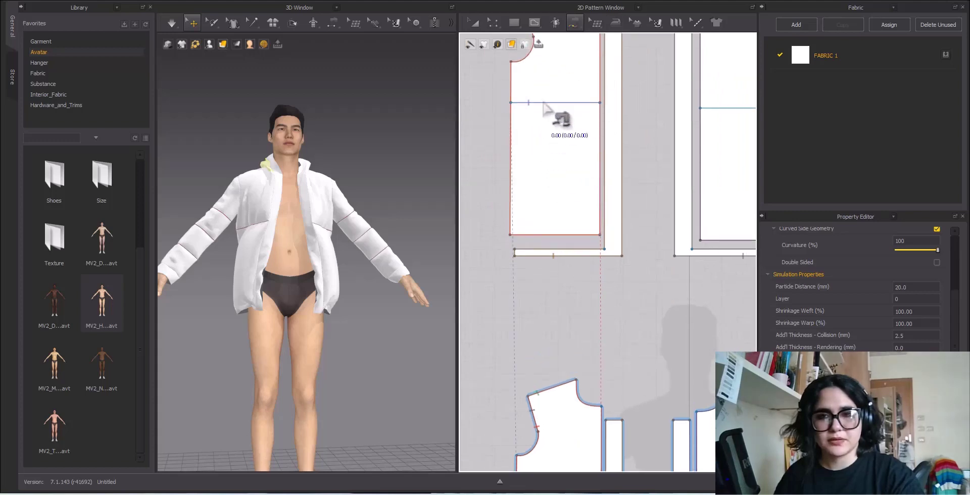
{"action": "left_click", "coordinate": [537, 24]}
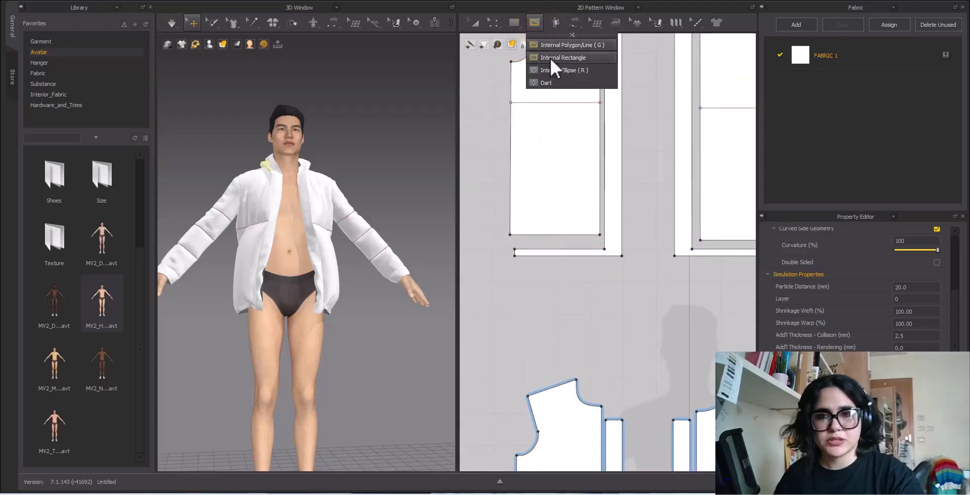
{"action": "left_click", "coordinate": [550, 58]}
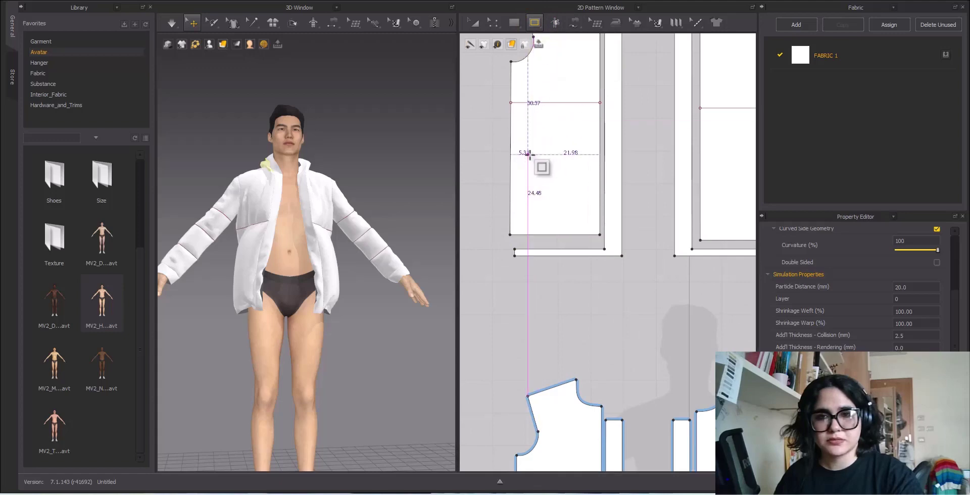
{"action": "left_click_drag", "start_coordinate": [528, 154], "coordinate": [584, 225]}
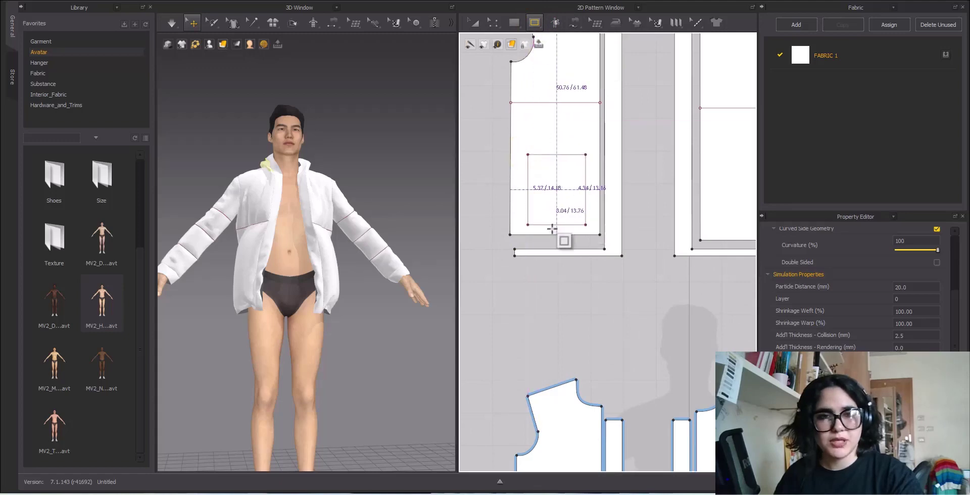
Move the pocket rectangle slightly higher on the front panel, checking its placement on the jacket in 3D.
{"action": "right_click_drag", "start_coordinate": [248, 283], "coordinate": [295, 305]}
{"action": "scroll", "coordinate": [295, 306], "scroll_direction": "up", "scroll_amount": 5}
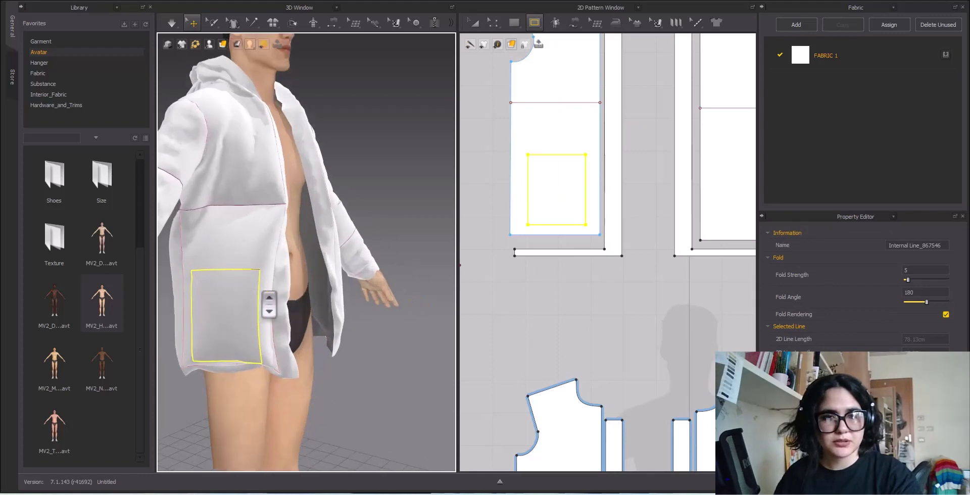
{"action": "scroll", "coordinate": [580, 179], "scroll_direction": "up", "scroll_amount": 5}
{"action": "scroll", "coordinate": [506, 135], "scroll_direction": "down", "scroll_amount": 1}
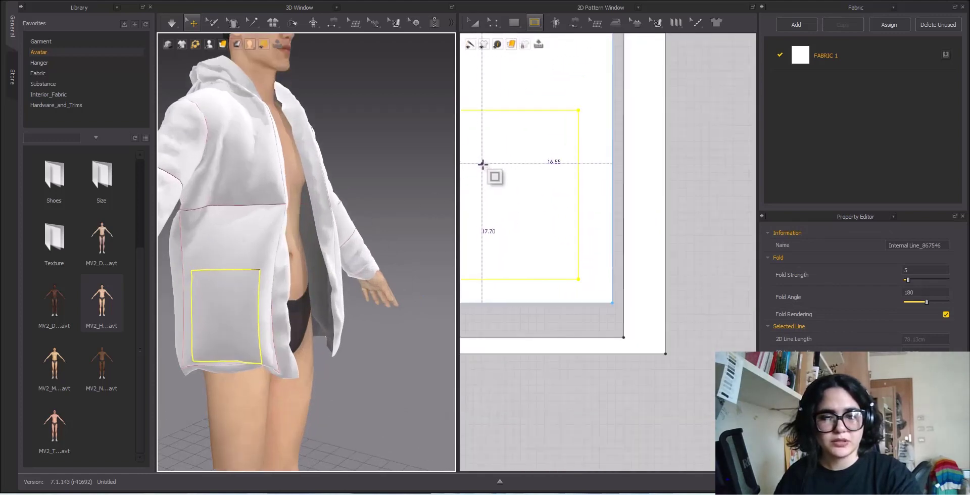
{"action": "key", "text": "a"}
{"action": "middle_click_drag", "start_coordinate": [529, 159], "coordinate": [591, 176]}
{"action": "left_click_drag", "start_coordinate": [576, 159], "coordinate": [581, 145]}
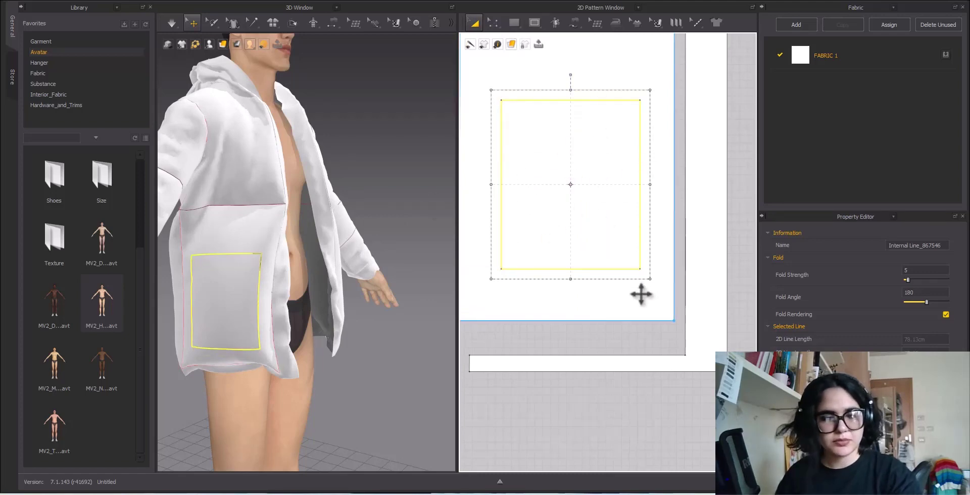
{"action": "key", "text": "Escape"}
Round both lower corners of the pocket rectangle with Smooth Curve, using equal line lengths and 50% curvature.
{"action": "key", "text": "z"}
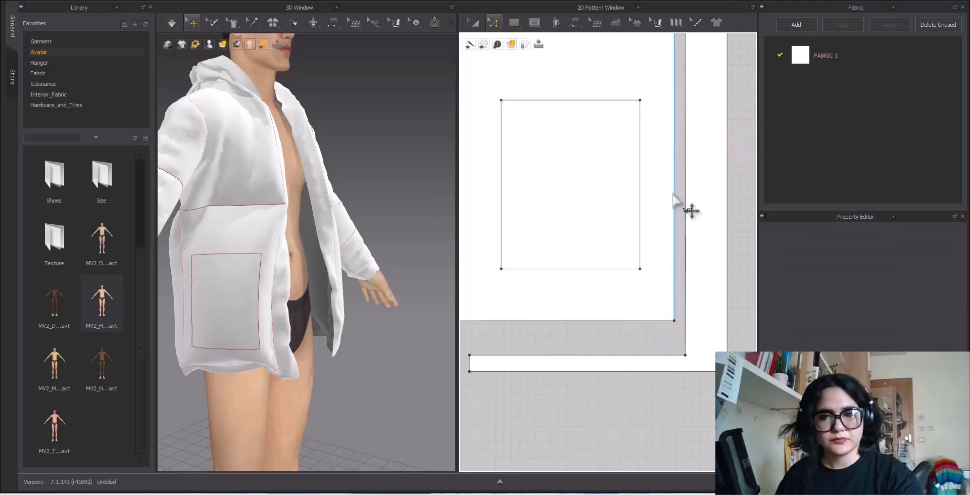
{"action": "right_click", "coordinate": [639, 269]}
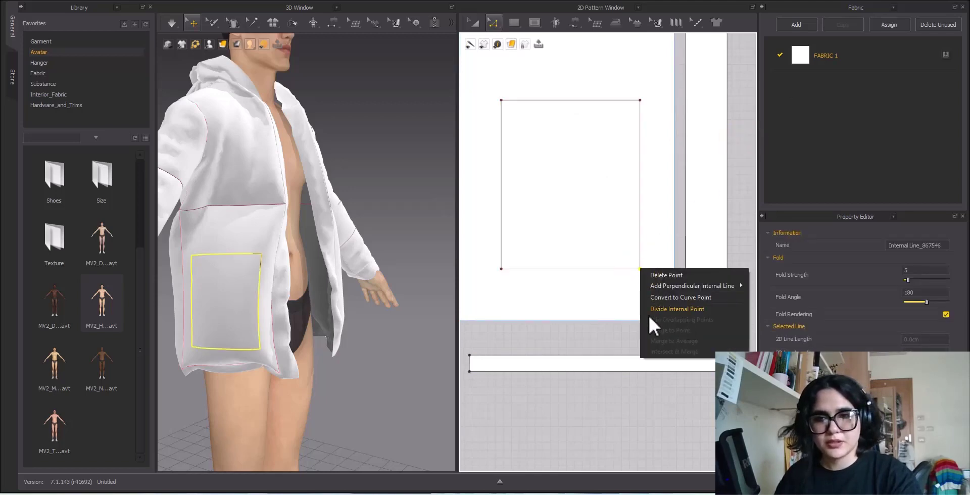
{"action": "left_click", "coordinate": [493, 19]}
{"action": "left_click", "coordinate": [517, 95]}
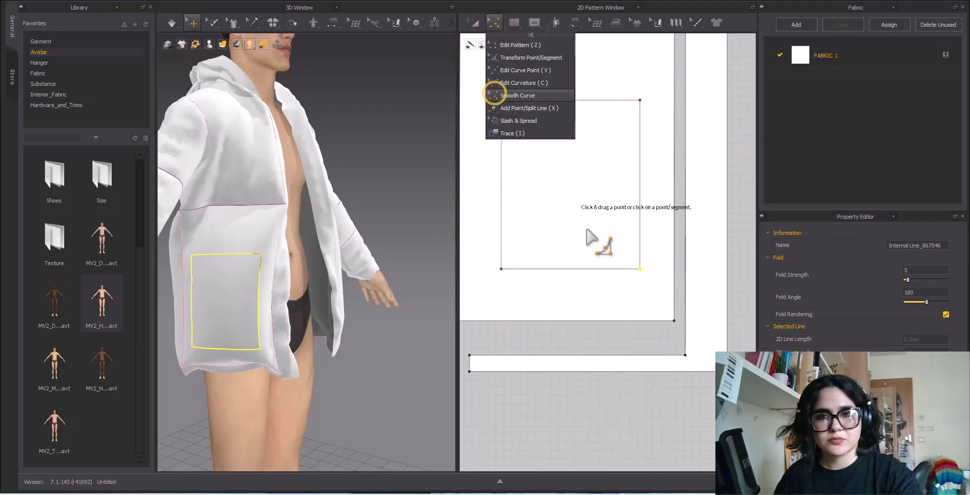
{"action": "left_click", "coordinate": [639, 268]}
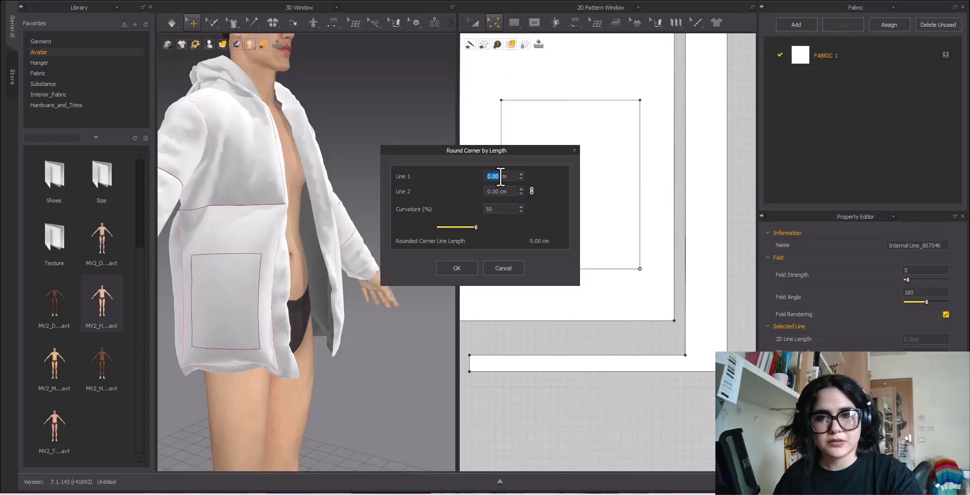
{"action": "left_click", "coordinate": [531, 190]}
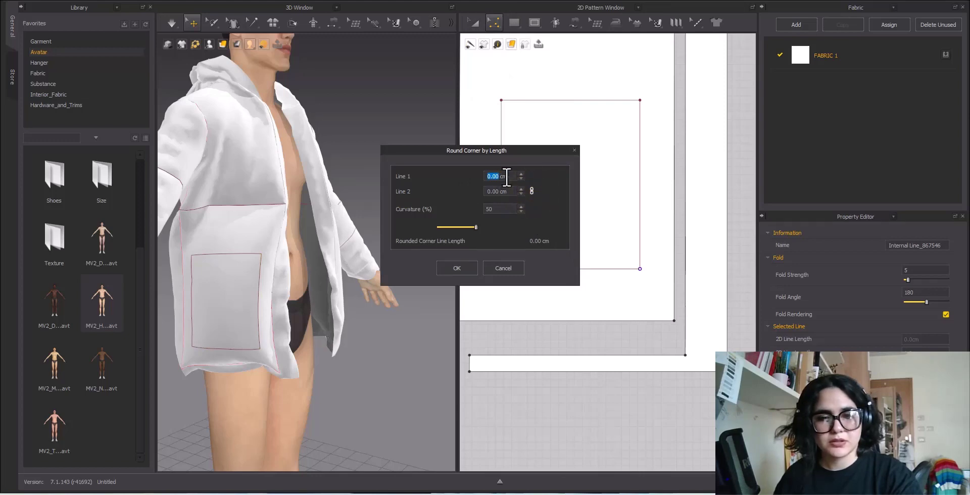
{"action": "left_click", "coordinate": [465, 269]}
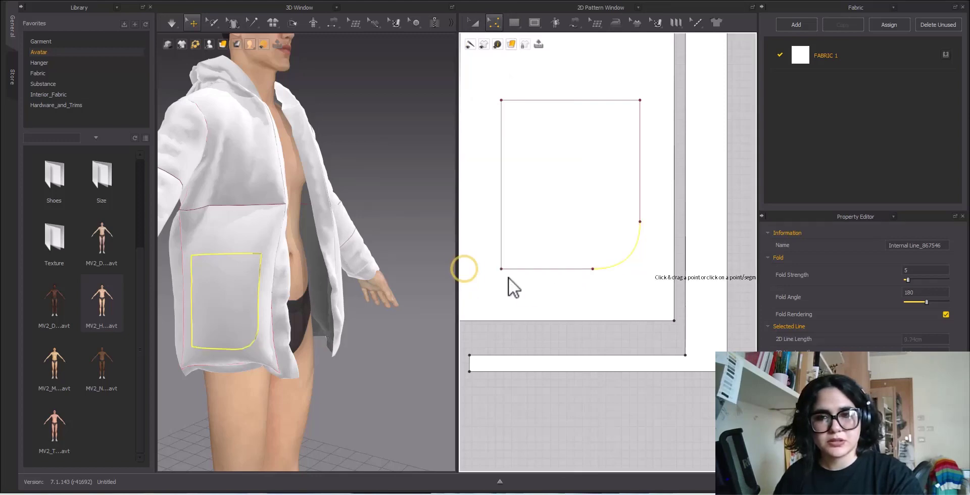
{"action": "left_click", "coordinate": [500, 269]}
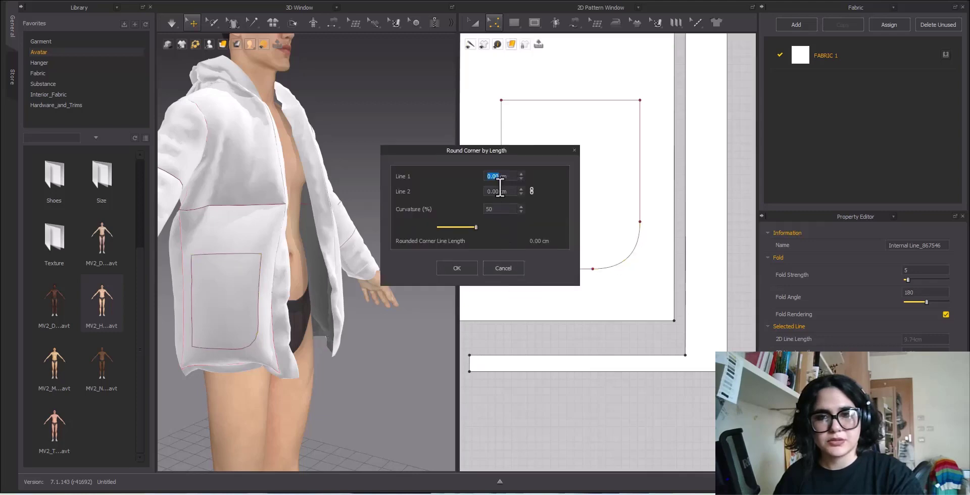
{"action": "left_click", "coordinate": [459, 267]}
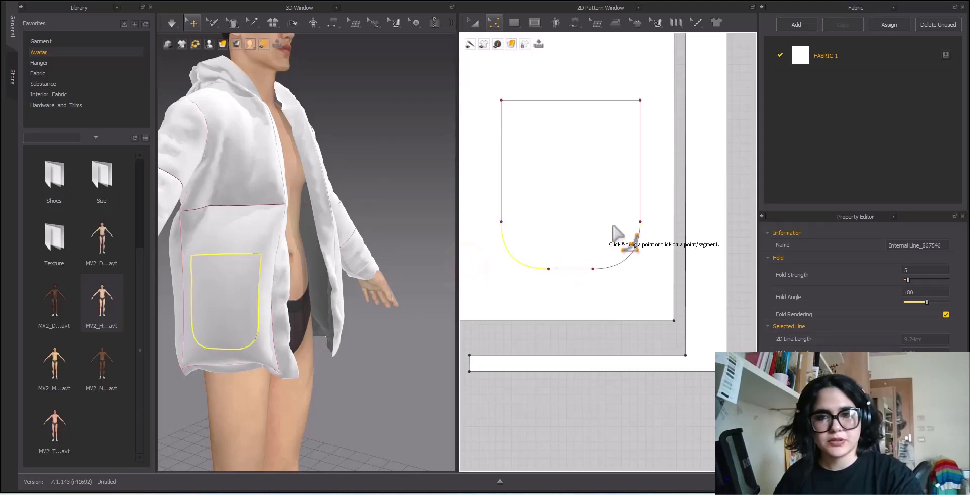
Clone the rounded pocket outline as a pattern and place it between the sleeve and the front panel.
{"action": "scroll", "coordinate": [505, 180], "scroll_direction": "down", "scroll_amount": 3}
{"action": "left_click", "coordinate": [473, 22]}
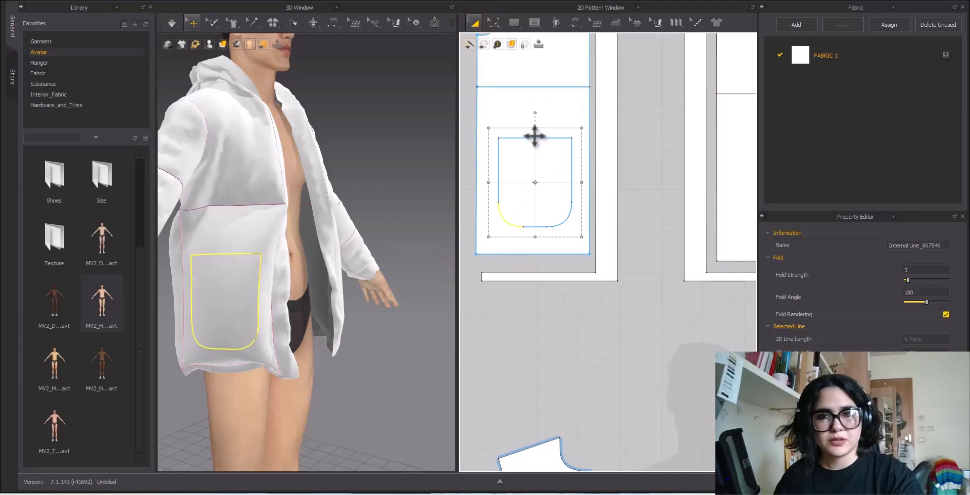
{"action": "right_click", "coordinate": [529, 140]}
{"action": "left_click", "coordinate": [529, 139]}
{"action": "right_click", "coordinate": [530, 139]}
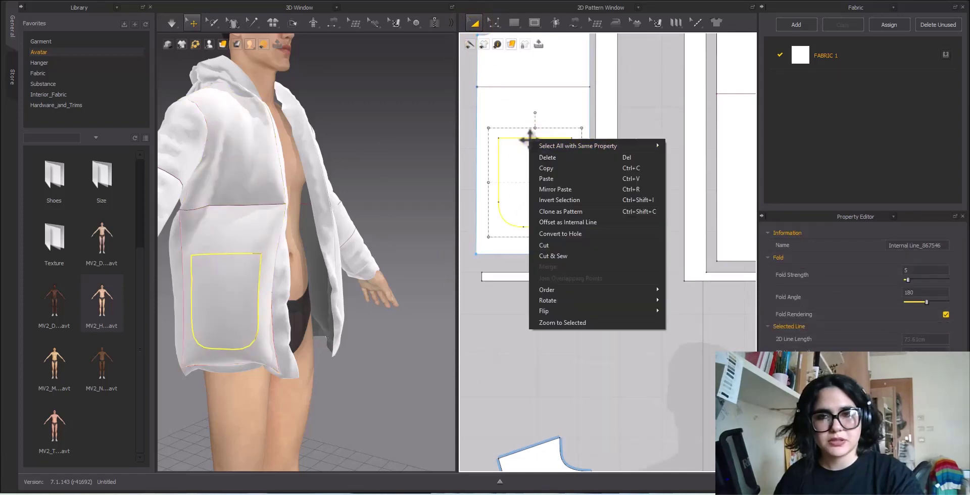
{"action": "left_click", "coordinate": [577, 212]}
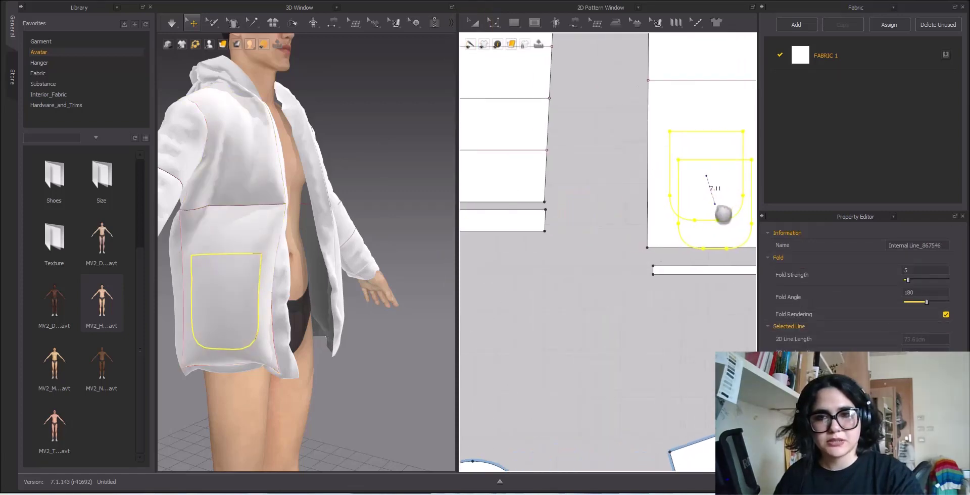
{"action": "left_click", "coordinate": [607, 187]}
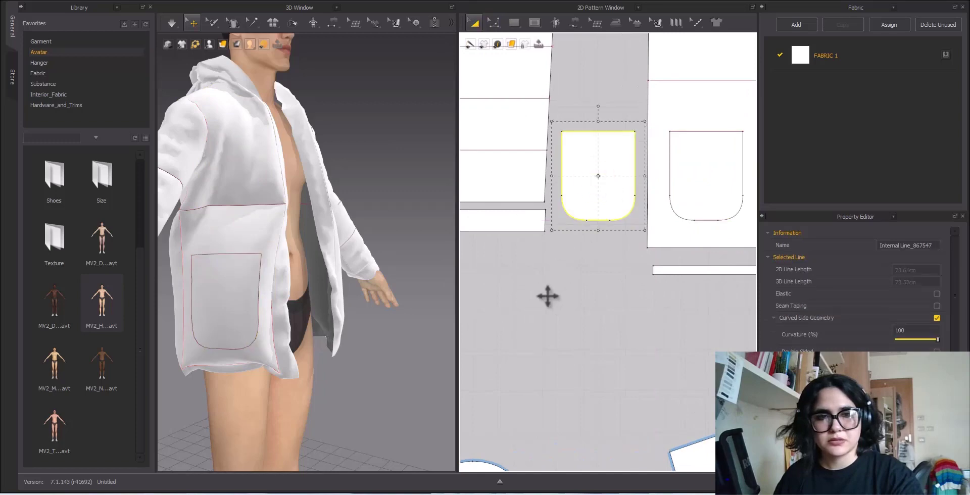
Move the cloned pocket pattern in 3D so it floats in front of the outline on the wearer's right front panel.
{"action": "scroll", "coordinate": [613, 290], "scroll_direction": "down", "scroll_amount": 3}
{"action": "scroll", "coordinate": [275, 174], "scroll_direction": "down", "scroll_amount": 5}
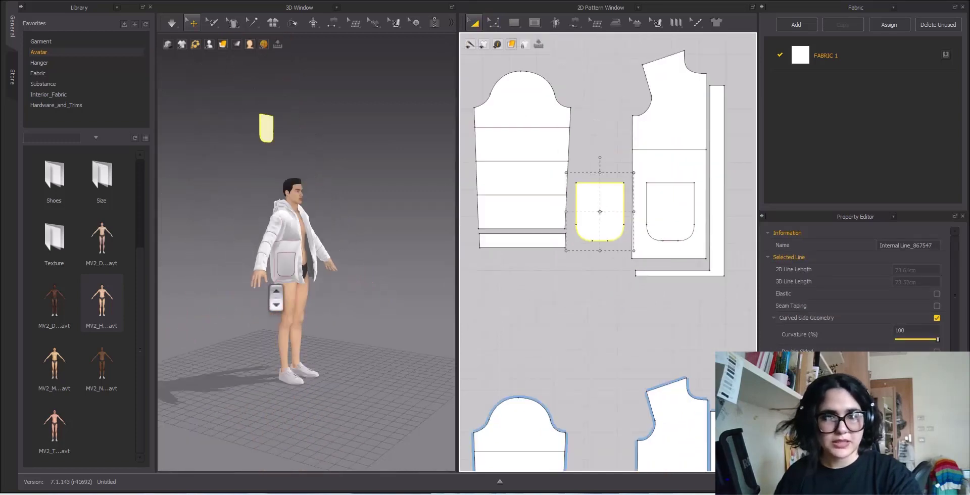
{"action": "mouse_move", "coordinate": [275, 175]}
{"action": "left_mouse_down"}
{"action": "mouse_move", "coordinate": [289, 265]}
{"action": "mouse_move", "coordinate": [231, 293]}
{"action": "left_mouse_up"}
{"action": "scroll", "coordinate": [286, 261], "scroll_direction": "up", "scroll_amount": 3}
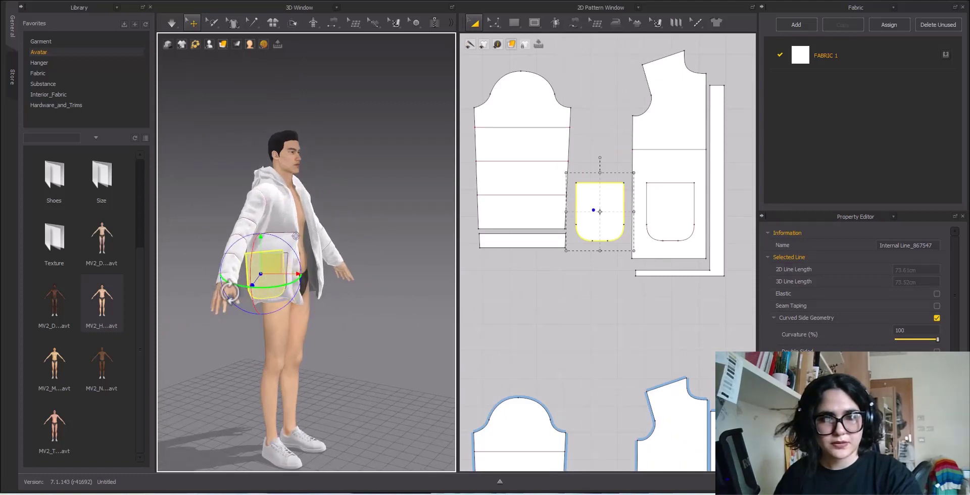
{"action": "scroll", "coordinate": [556, 275], "scroll_direction": "down", "scroll_amount": 4}
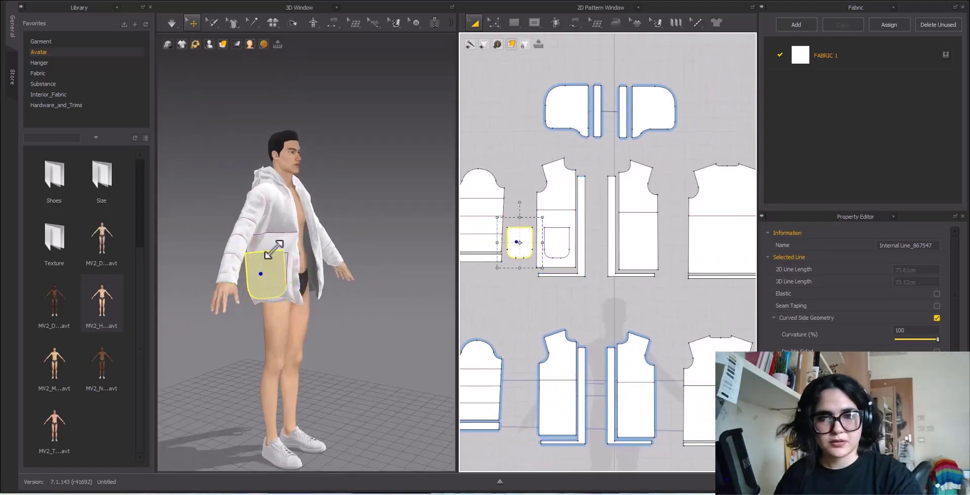
{"action": "scroll", "coordinate": [264, 298], "scroll_direction": "up", "scroll_amount": 3}
{"action": "left_click", "coordinate": [264, 297]}
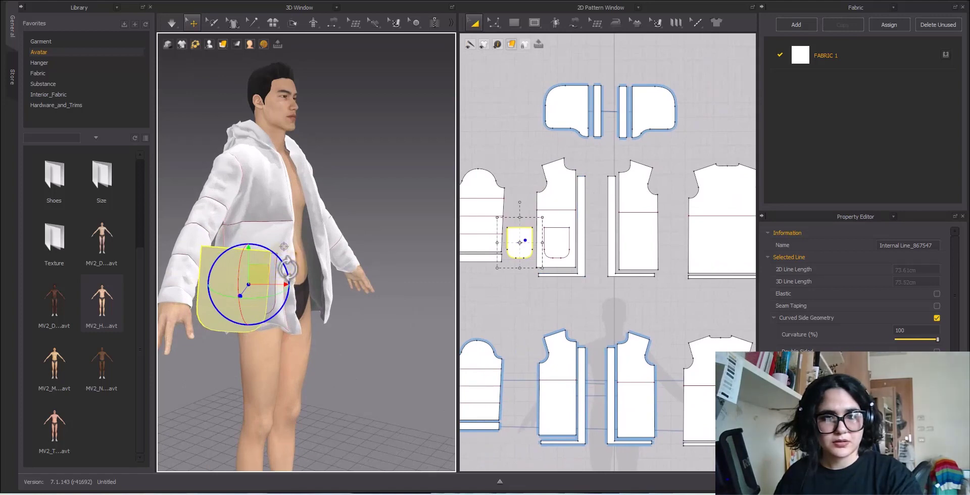
{"action": "left_click", "coordinate": [391, 327]}
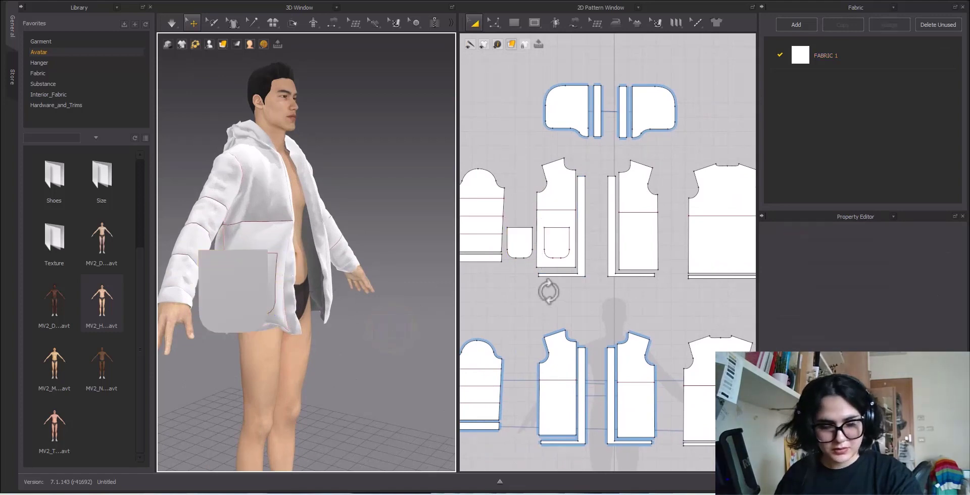
Free-sew the pocket's side and rounded lower edges to the matching internal outline on the front panel, leaving the upper edge open.
{"action": "scroll", "coordinate": [505, 252], "scroll_direction": "up", "scroll_amount": 5}
{"action": "scroll", "coordinate": [537, 217], "scroll_direction": "down", "scroll_amount": 2}
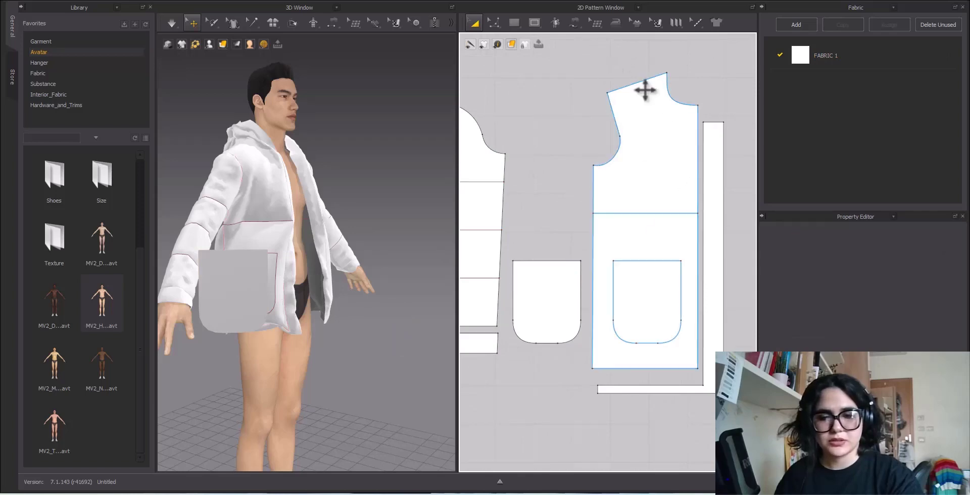
{"action": "key", "text": "m"}
{"action": "left_click", "coordinate": [681, 261]}
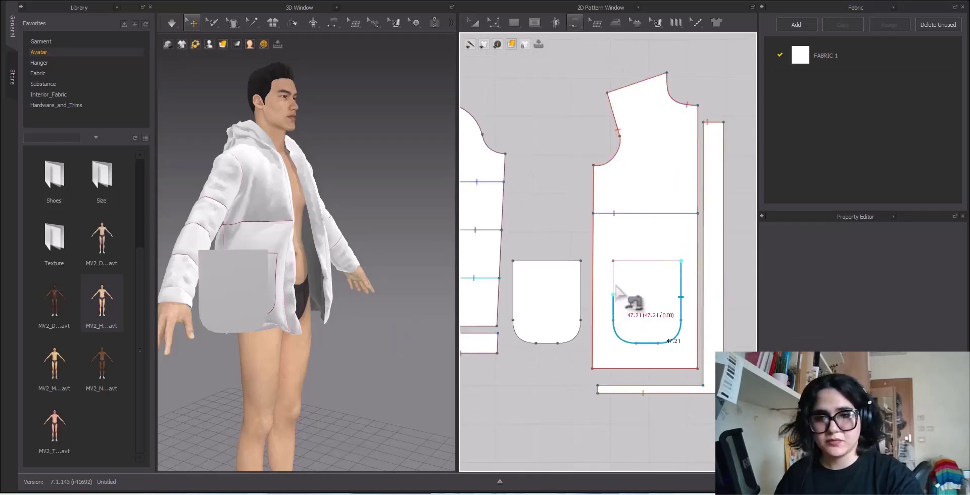
{"action": "left_click", "coordinate": [612, 262]}
{"action": "left_click", "coordinate": [581, 261]}
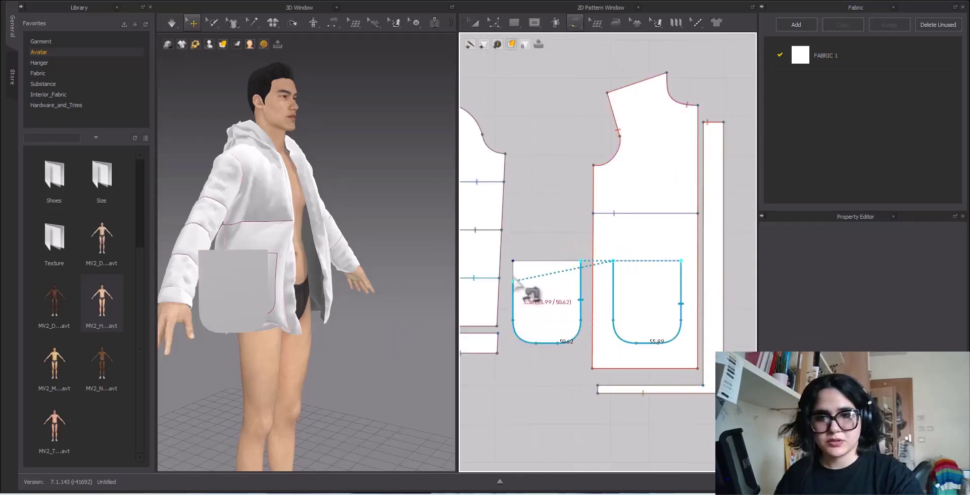
{"action": "left_click", "coordinate": [512, 261]}
Simulate the garment to pull the pocket onto the front panel and examine the result up close.
{"action": "key", "text": "a"}
{"action": "key", "text": "space"}
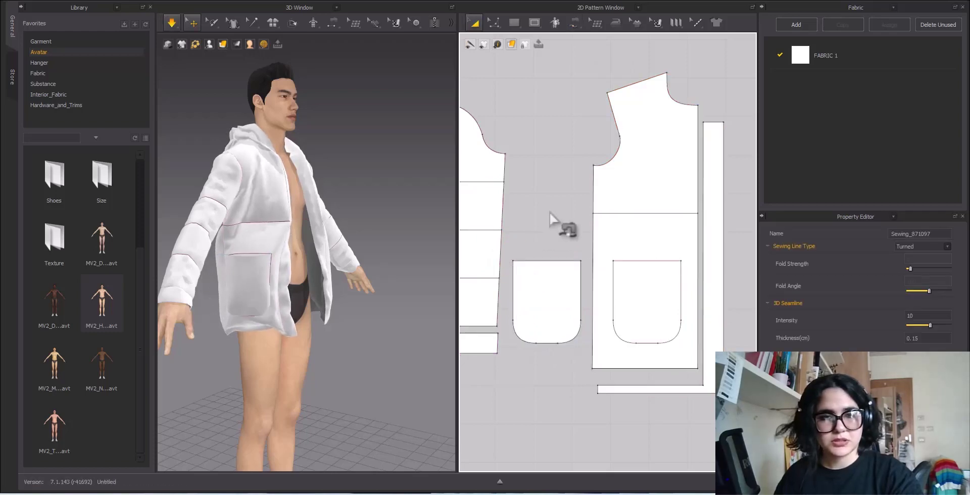
{"action": "key", "text": "b"}
{"action": "scroll", "coordinate": [276, 288], "scroll_direction": "up", "scroll_amount": 5}
{"action": "right_click_drag", "start_coordinate": [275, 288], "coordinate": [383, 210]}
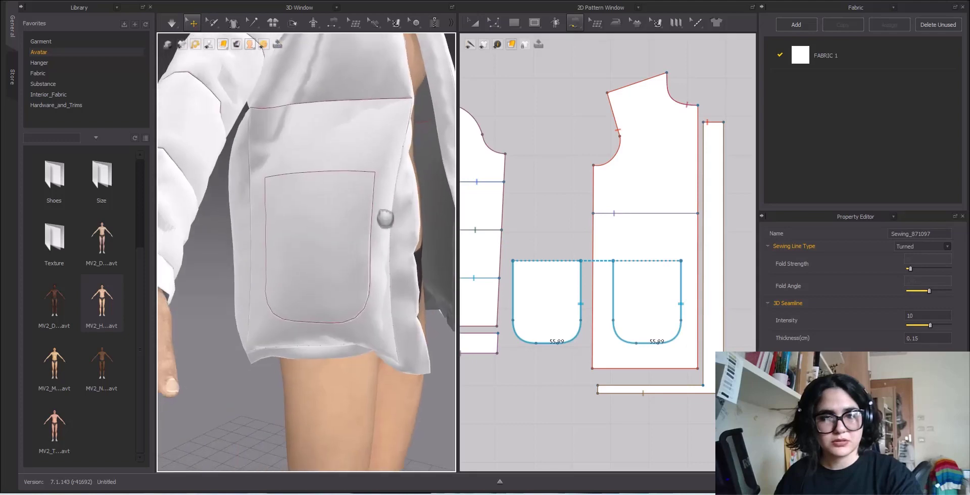
Widen the pocket pattern symmetrically beyond its outline and simulate to give the pocket extra volume.
{"action": "left_click", "coordinate": [474, 22]}
{"action": "scroll", "coordinate": [563, 200], "scroll_direction": "down", "scroll_amount": 3}
{"action": "left_click", "coordinate": [552, 280]}
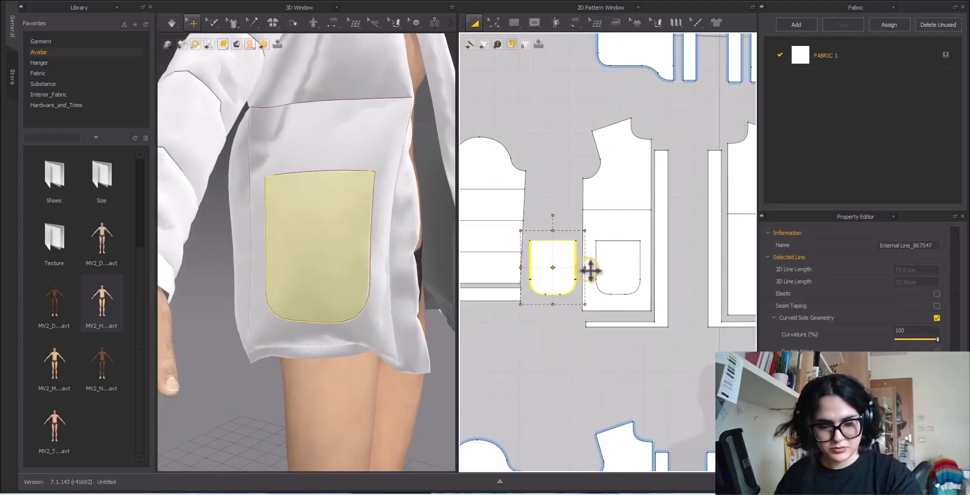
{"action": "left_click_drag", "start_coordinate": [590, 271], "coordinate": [595, 274]}
{"action": "key", "text": "space"}
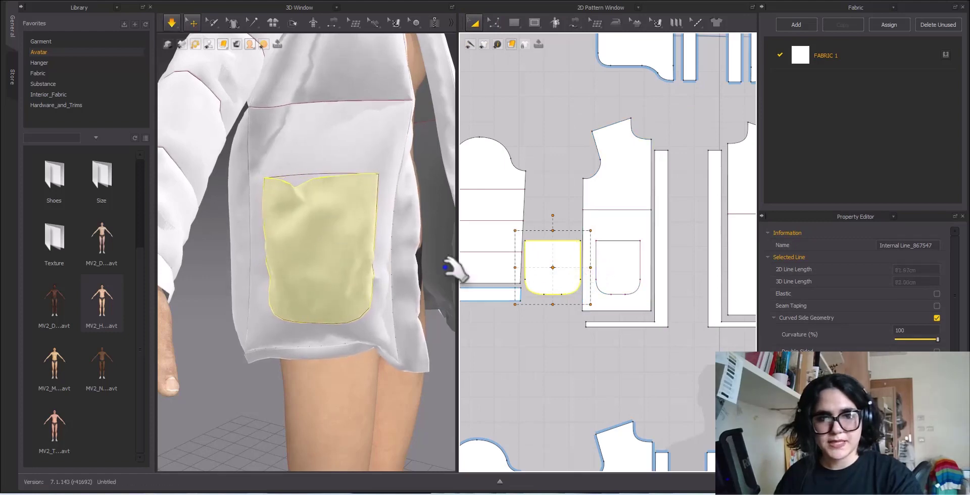
{"action": "key", "text": "space"}
Move the sleeve and its cuff pattern farther away from the pocket pattern to clear space around it.
{"action": "scroll", "coordinate": [651, 263], "scroll_direction": "up", "scroll_amount": 3}
{"action": "scroll", "coordinate": [628, 237], "scroll_direction": "down", "scroll_amount": 5}
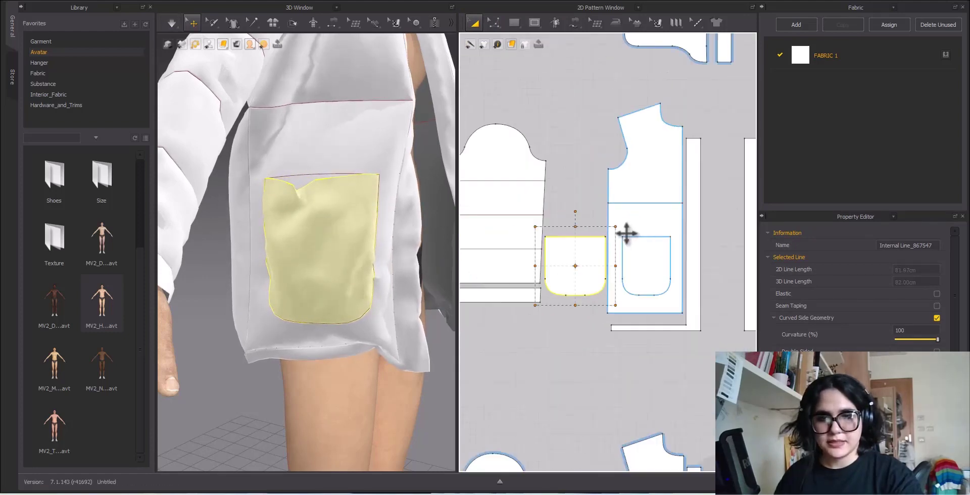
{"action": "scroll", "coordinate": [528, 167], "scroll_direction": "down", "scroll_amount": 3}
{"action": "middle_click_drag", "start_coordinate": [534, 131], "coordinate": [575, 126]}
{"action": "left_click_drag", "start_coordinate": [504, 112], "coordinate": [565, 172]}
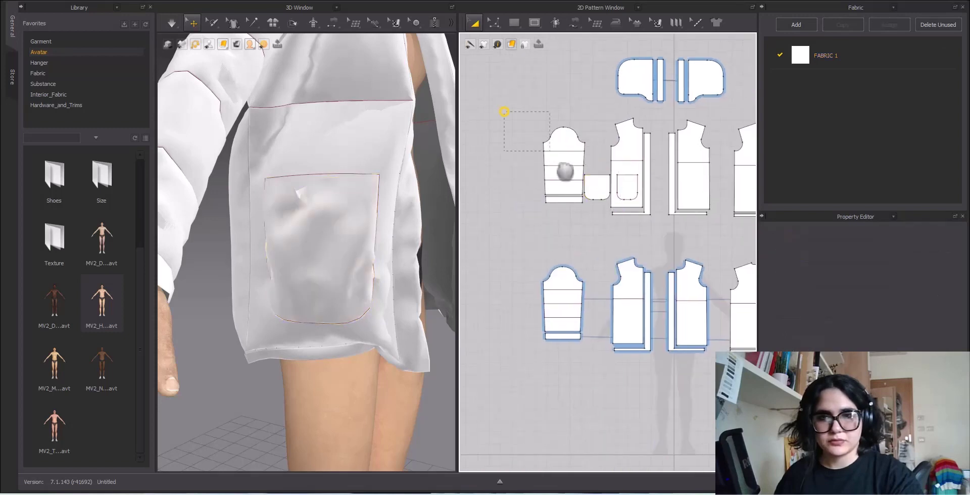
{"action": "left_click_drag", "start_coordinate": [587, 229], "coordinate": [588, 229]}
{"action": "left_click_drag", "start_coordinate": [558, 172], "coordinate": [541, 174]}
{"action": "left_click", "coordinate": [602, 226]}
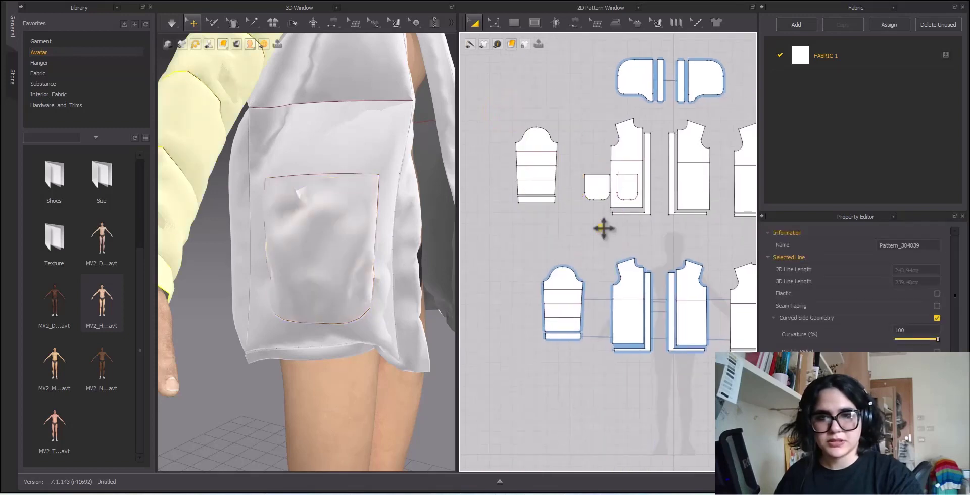
Draw a rectangular flap pattern just above the pocket pattern, roughly as wide as the pocket.
{"action": "left_click", "coordinate": [599, 190]}
{"action": "left_click", "coordinate": [589, 171]}
{"action": "scroll", "coordinate": [589, 169], "scroll_direction": "up", "scroll_amount": 5}
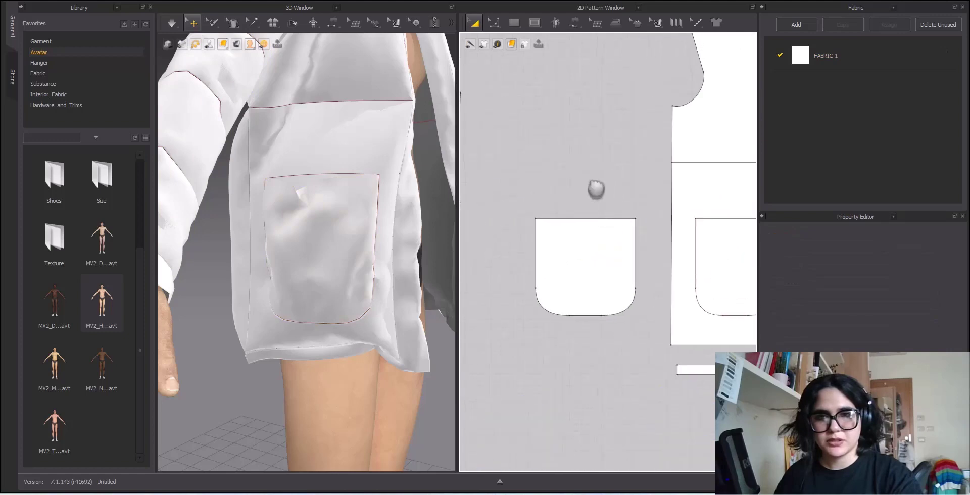
{"action": "left_click", "coordinate": [513, 22]}
{"action": "left_click", "coordinate": [538, 57]}
{"action": "left_click_drag", "start_coordinate": [540, 170], "coordinate": [634, 199]}
{"action": "key", "text": "z"}
Align both side edges of the flap rectangle with the sides of the pocket, making it about 22 cm wide.
{"action": "scroll", "coordinate": [551, 183], "scroll_direction": "up", "scroll_amount": 5}
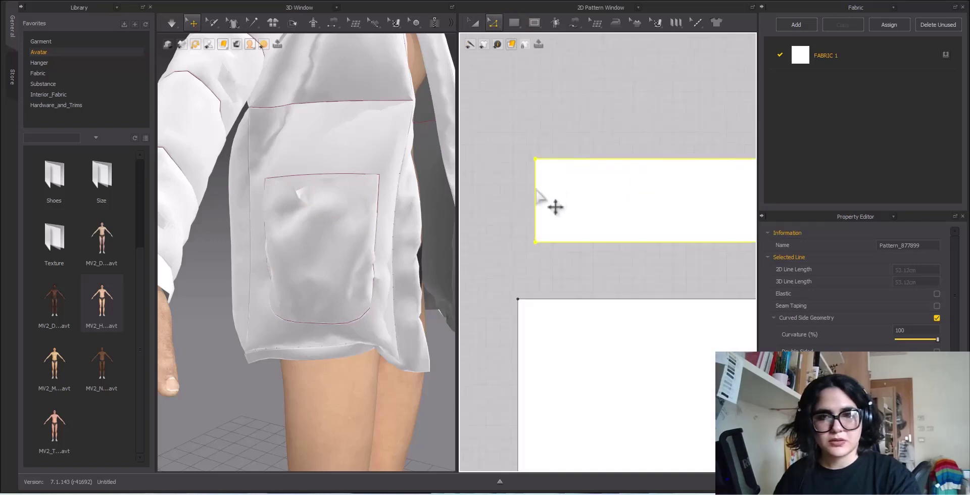
{"action": "left_click_drag", "start_coordinate": [536, 190], "coordinate": [518, 193]}
{"action": "scroll", "coordinate": [625, 222], "scroll_direction": "down", "scroll_amount": 3}
{"action": "middle_click_drag", "start_coordinate": [687, 223], "coordinate": [589, 225]}
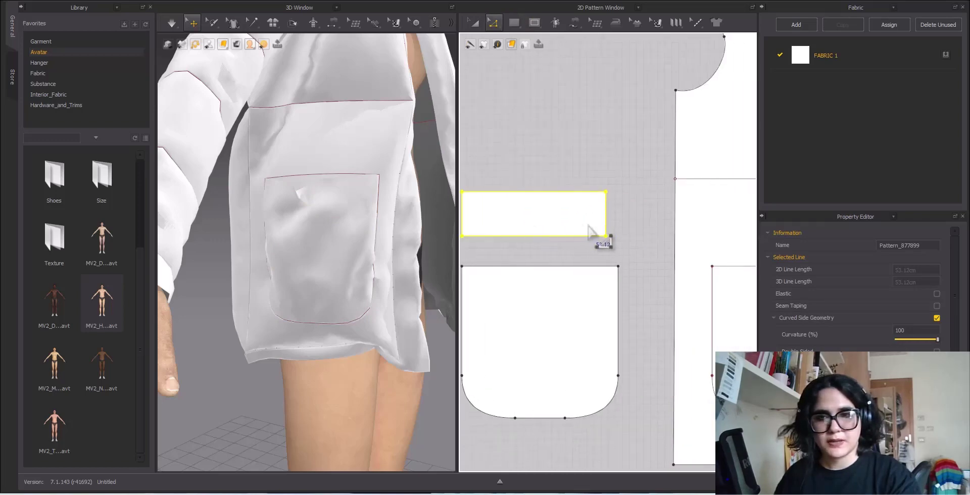
{"action": "left_click", "coordinate": [616, 219]}
{"action": "left_click_drag", "start_coordinate": [606, 218], "coordinate": [617, 221]}
{"action": "left_click", "coordinate": [599, 261]}
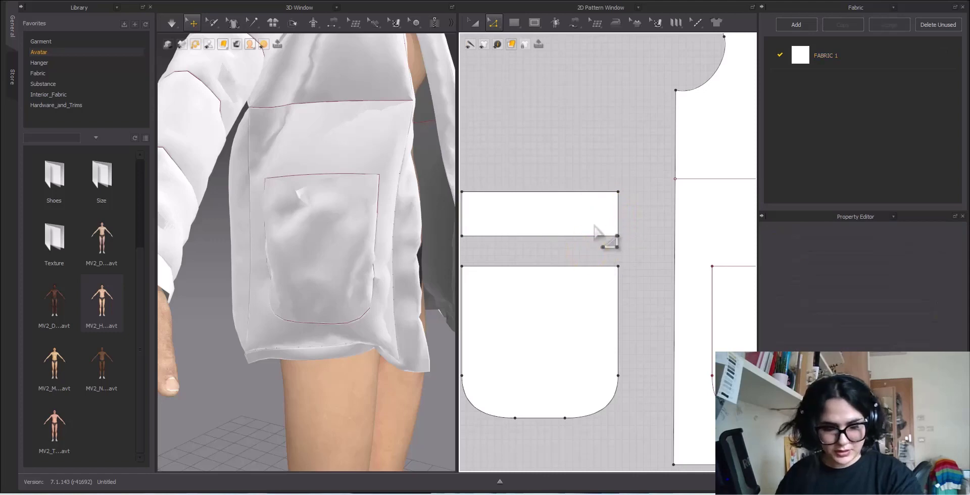
Split the flap's lower edge uniformly into 4 segments.
{"action": "scroll", "coordinate": [520, 230], "scroll_direction": "up", "scroll_amount": 3}
{"action": "key", "text": "x"}
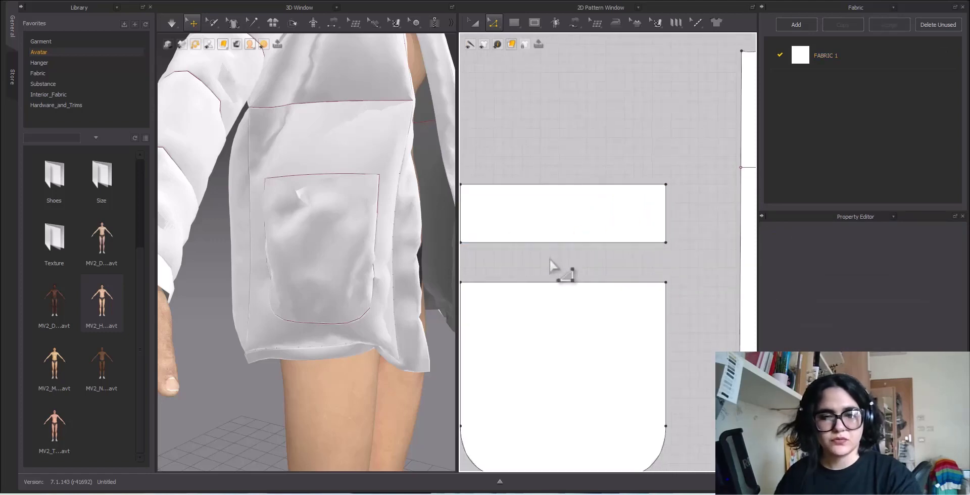
{"action": "scroll", "coordinate": [547, 242], "scroll_direction": "down", "scroll_amount": 3}
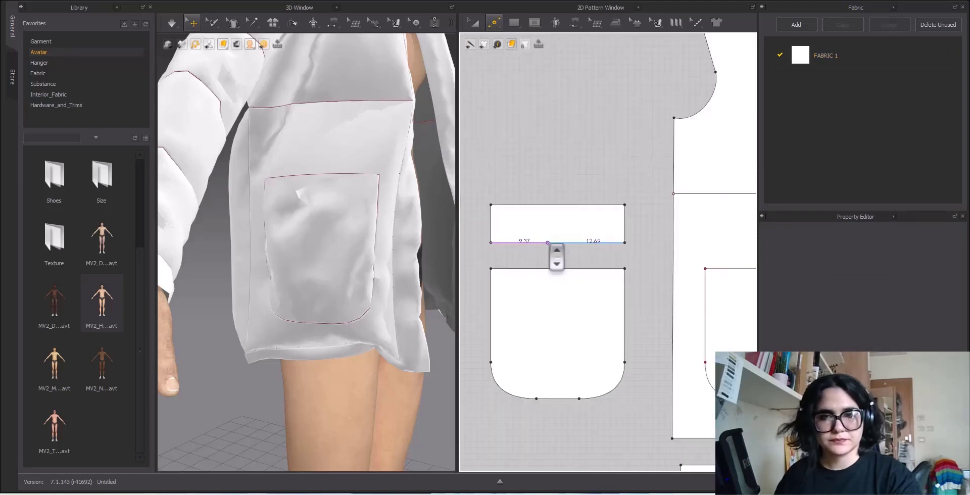
{"action": "right_click", "coordinate": [547, 243]}
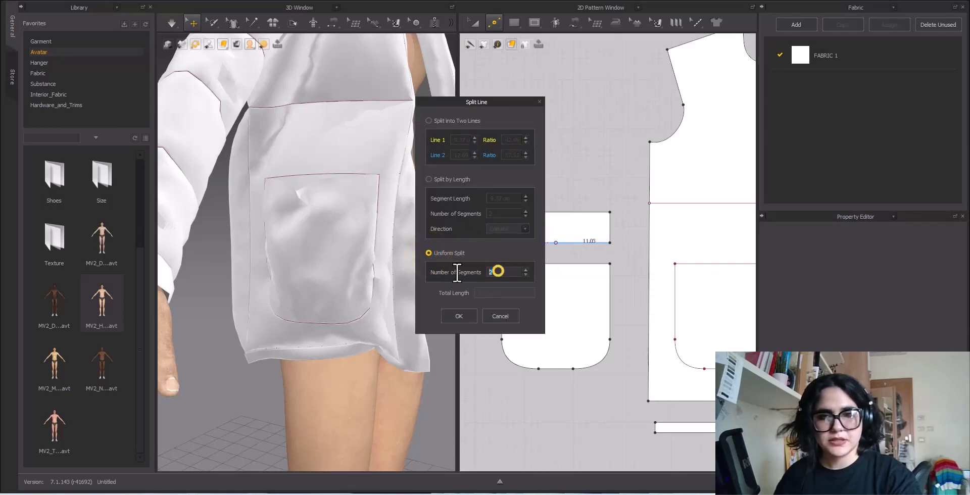
{"action": "left_click_drag", "start_coordinate": [501, 101], "coordinate": [433, 79]}
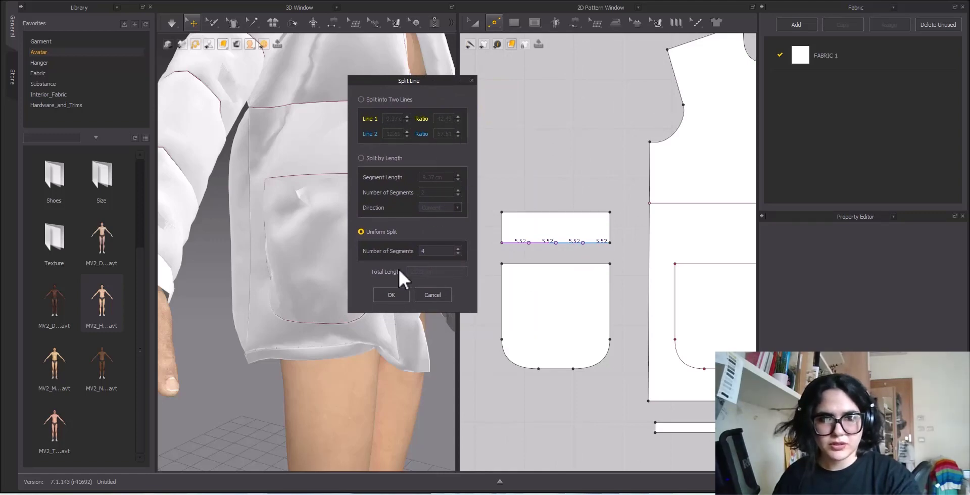
{"action": "left_click", "coordinate": [391, 295]}
{"action": "scroll", "coordinate": [589, 234], "scroll_direction": "up", "scroll_amount": 5}
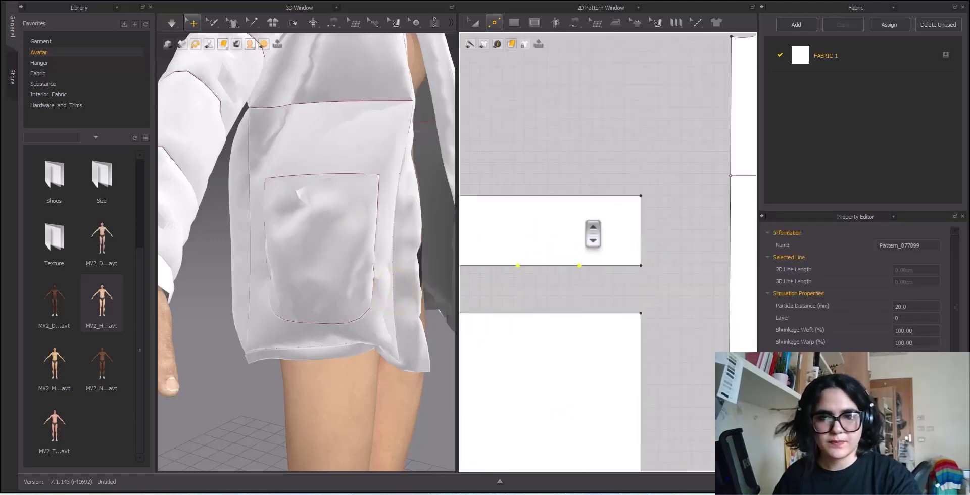
Move the flap pattern straight up to leave a wider gap above the pocket.
{"action": "left_click", "coordinate": [471, 22]}
{"action": "left_click", "coordinate": [552, 186]}
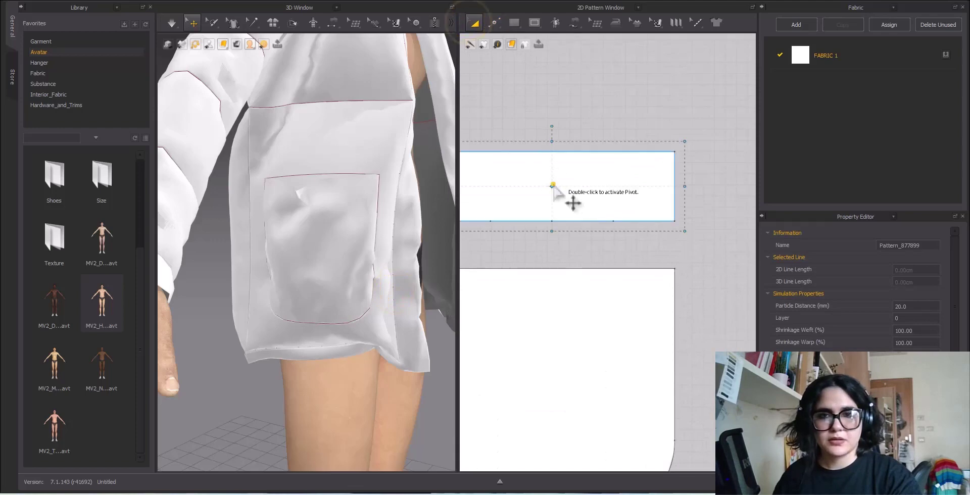
{"action": "left_click", "coordinate": [572, 120]}
{"action": "left_click_drag", "start_coordinate": [552, 188], "coordinate": [554, 133]}
{"action": "scroll", "coordinate": [555, 135], "scroll_direction": "down", "scroll_amount": 2}
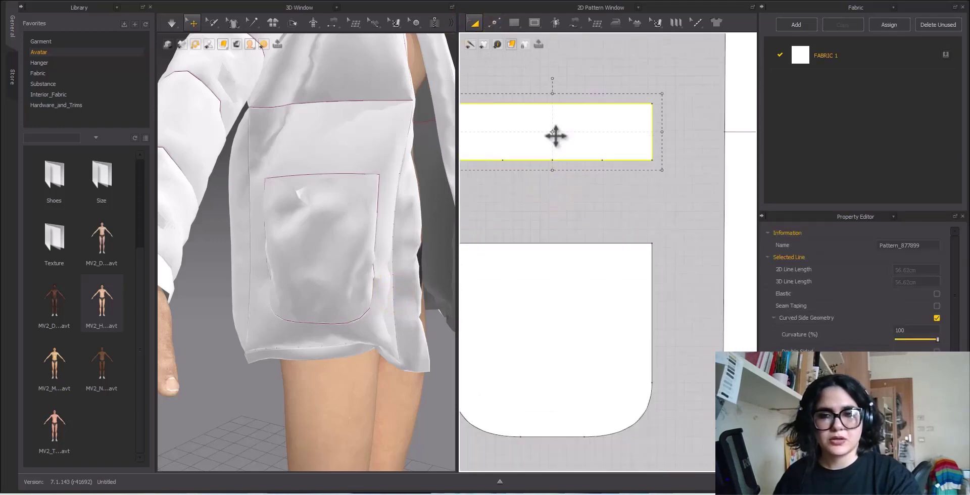
{"action": "middle_click_drag", "start_coordinate": [556, 135], "coordinate": [572, 158]}
{"action": "scroll", "coordinate": [576, 161], "scroll_direction": "down", "scroll_amount": 2}
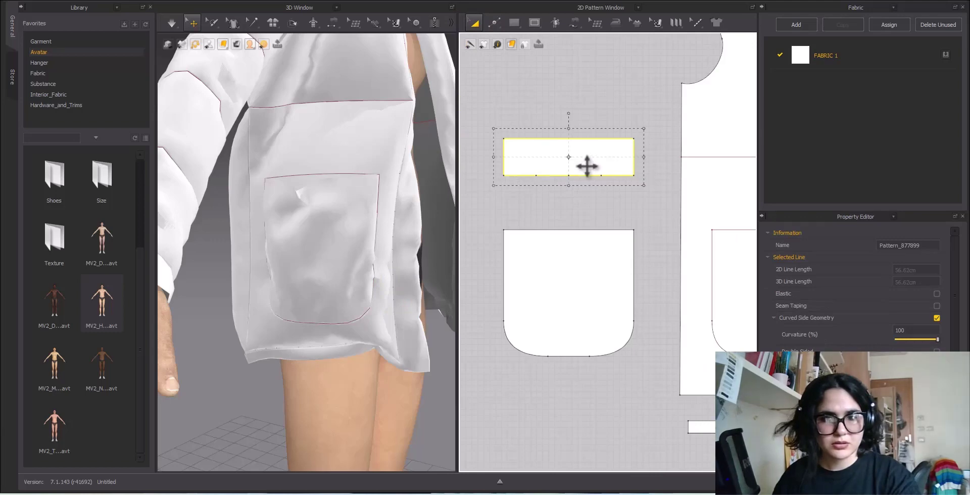
{"action": "scroll", "coordinate": [587, 166], "scroll_direction": "up", "scroll_amount": 2}
{"action": "left_click", "coordinate": [585, 206]}
Pull the middle point of the flap's lower edge straight down to form a shallow central tip.
{"action": "key", "text": "z"}
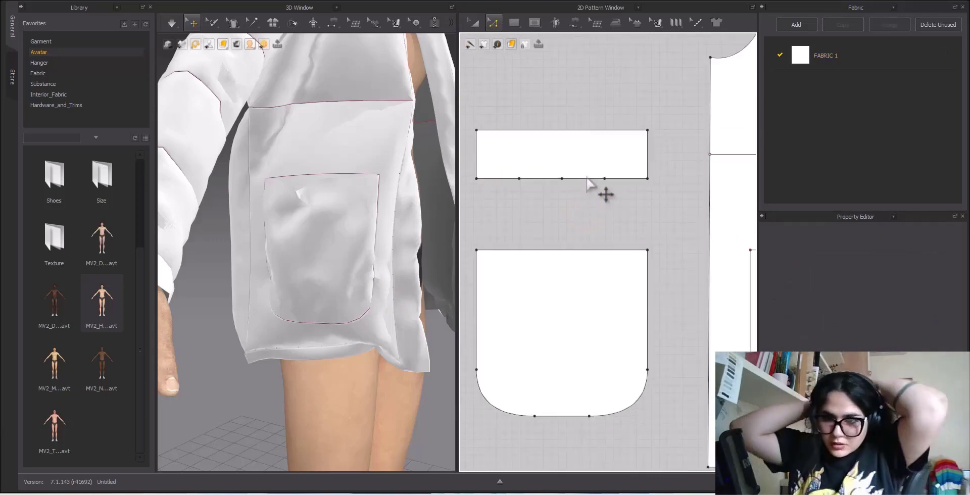
{"action": "left_click_drag", "start_coordinate": [586, 149], "coordinate": [624, 205]}
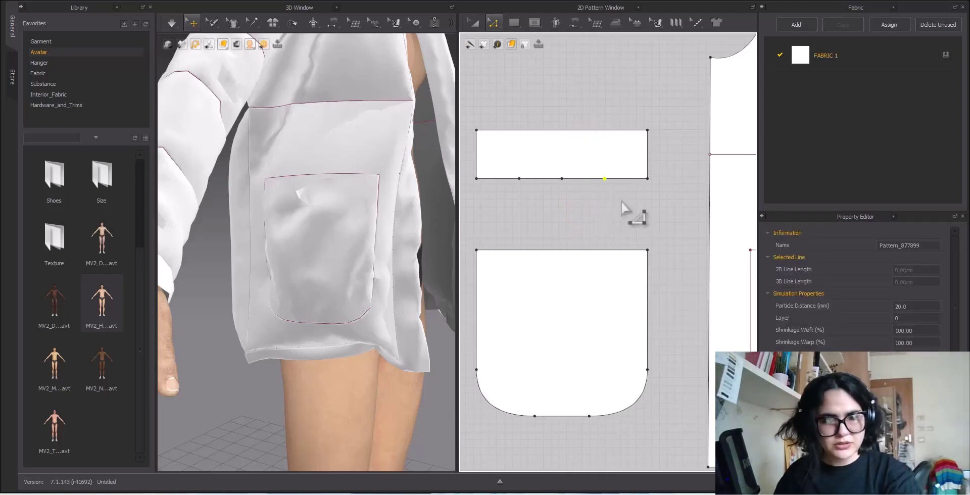
{"action": "left_click", "coordinate": [561, 179]}
{"action": "left_click_drag", "start_coordinate": [562, 178], "coordinate": [564, 202]}
{"action": "scroll", "coordinate": [606, 212], "scroll_direction": "up", "scroll_amount": 2}
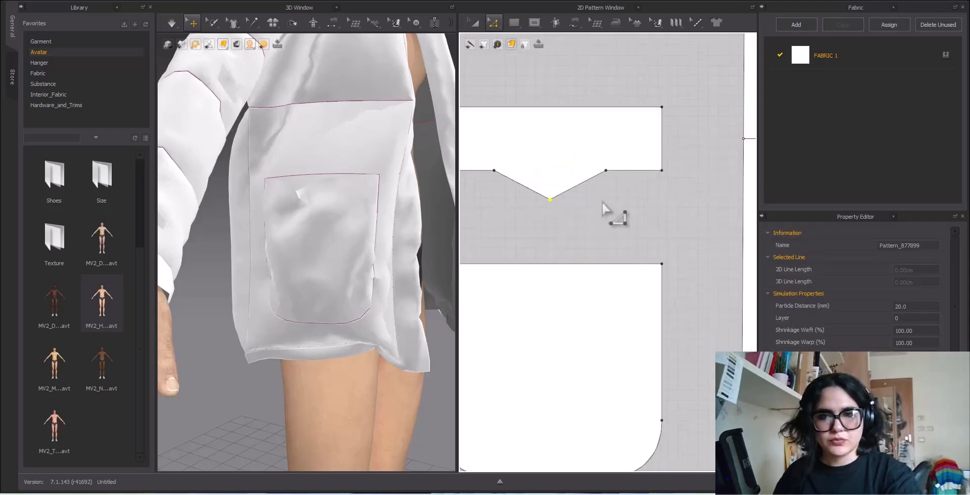
Convert the flap's central tip and the points on either side of it to curve points for a rounded lower edge.
{"action": "right_click", "coordinate": [605, 172]}
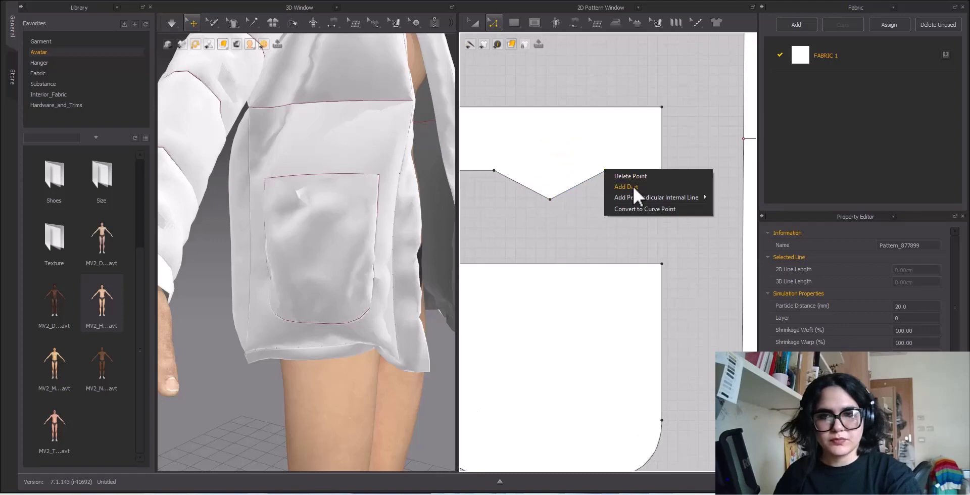
{"action": "left_click", "coordinate": [569, 208]}
{"action": "left_click", "coordinate": [604, 170]}
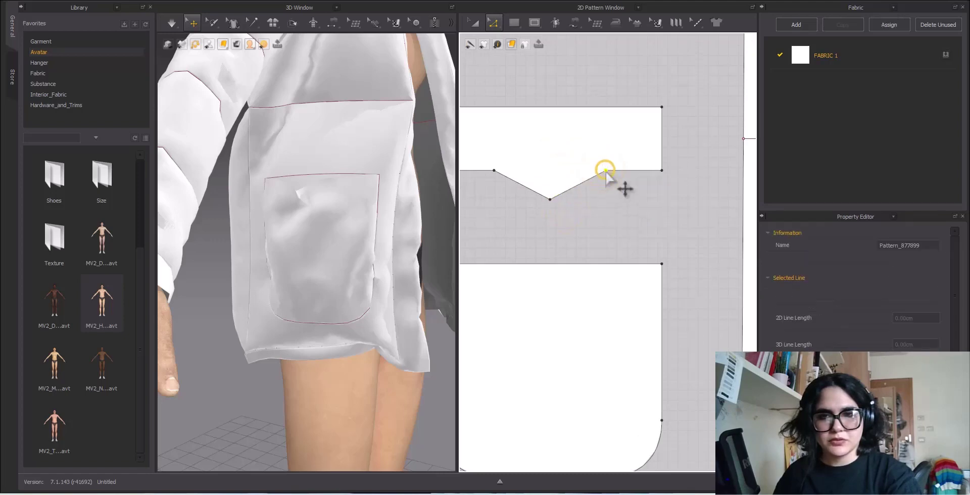
{"action": "right_click", "coordinate": [605, 169]}
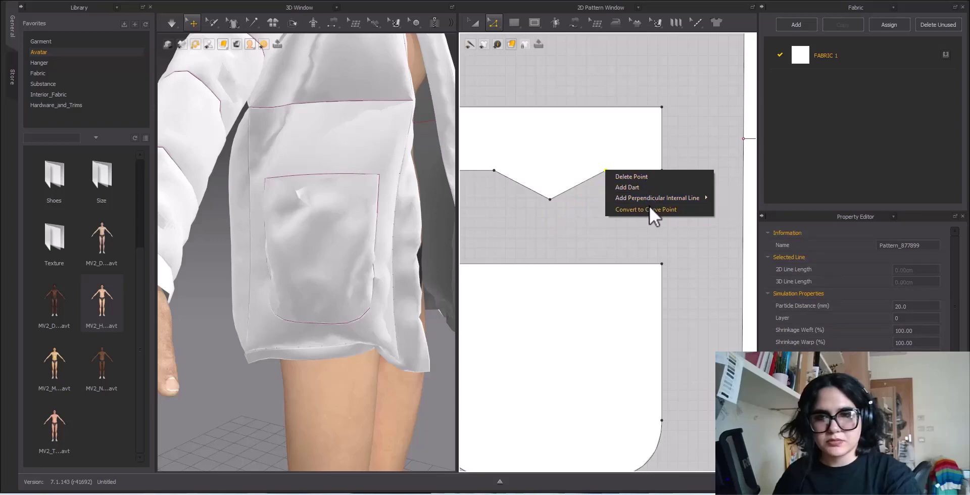
{"action": "left_click", "coordinate": [650, 209]}
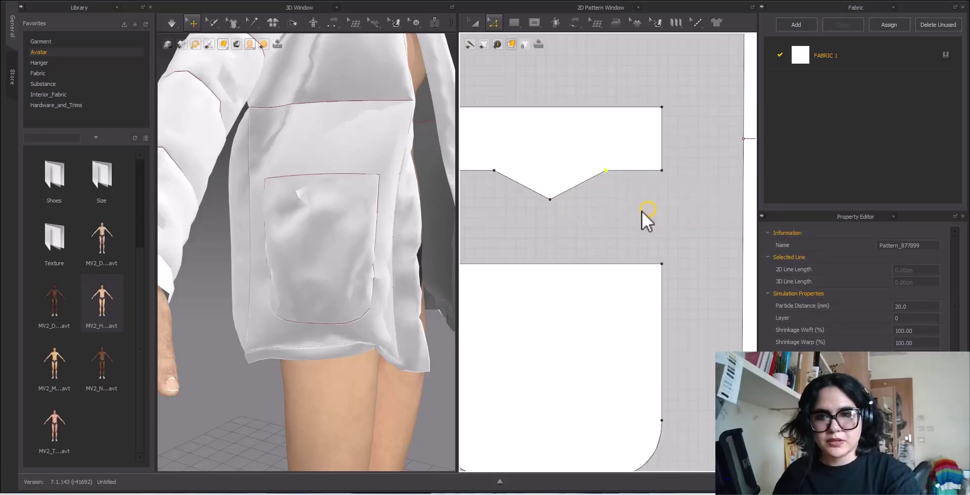
{"action": "right_click", "coordinate": [494, 171]}
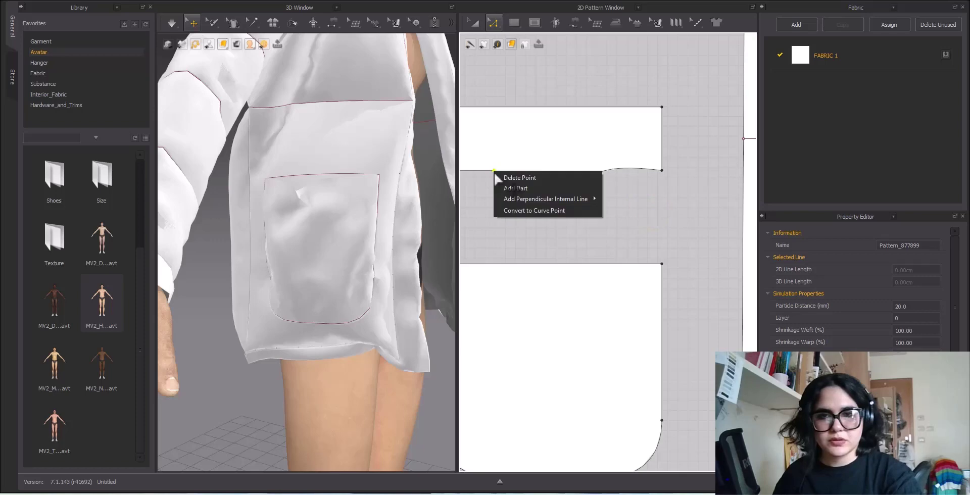
{"action": "left_click", "coordinate": [532, 211]}
{"action": "left_click_drag", "start_coordinate": [537, 210], "coordinate": [546, 201]}
{"action": "right_click", "coordinate": [550, 200]}
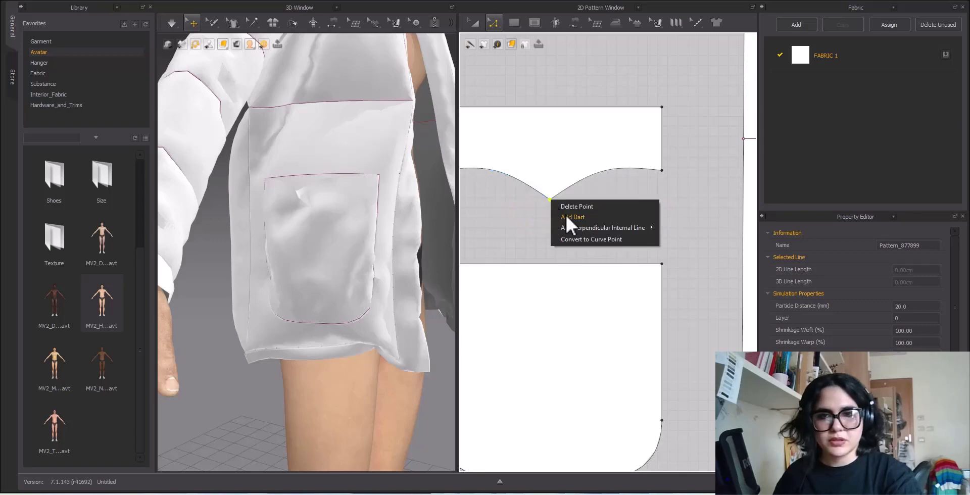
{"action": "left_click", "coordinate": [593, 237]}
{"action": "scroll", "coordinate": [591, 233], "scroll_direction": "down", "scroll_amount": 5}
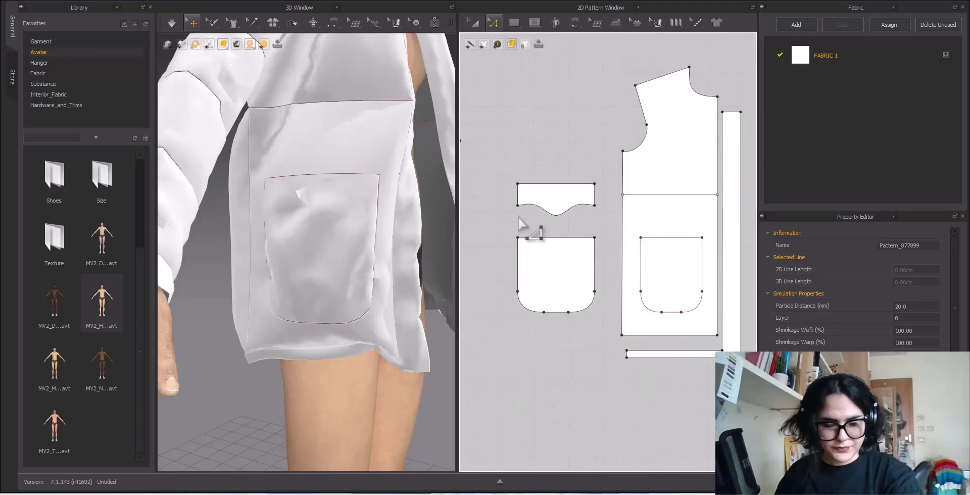
Raise both lower corners of the flap together so its lower edge curves down from the sides to the central tip.
{"action": "left_click", "coordinate": [600, 211]}
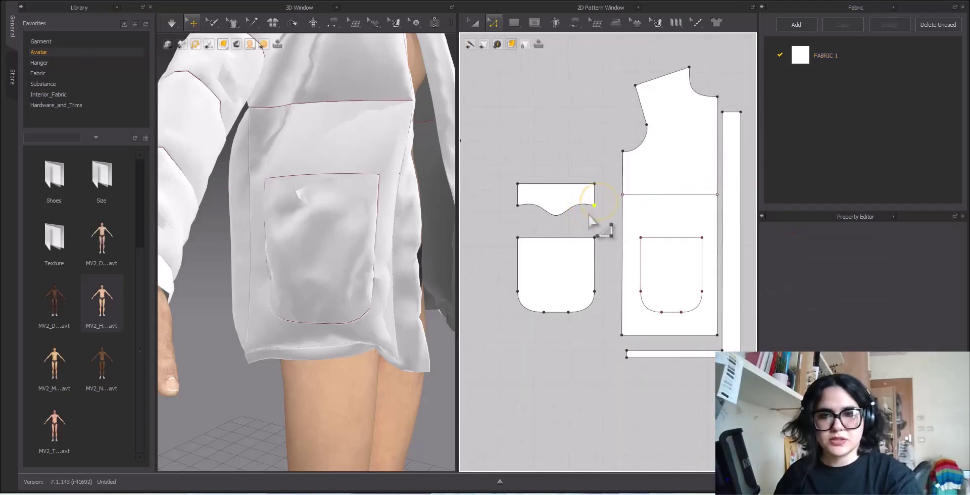
{"action": "left_click", "coordinate": [591, 218]}
{"action": "scroll", "coordinate": [563, 222], "scroll_direction": "up", "scroll_amount": 4}
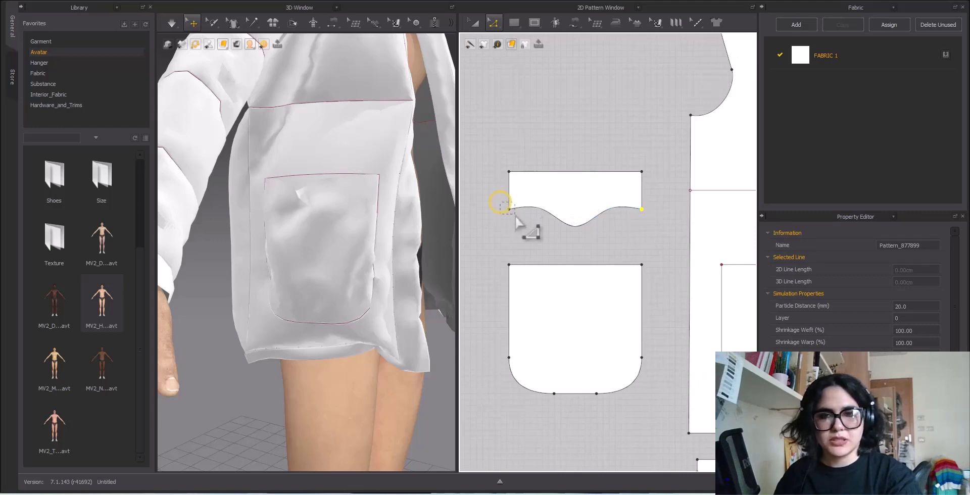
{"action": "mouse_move", "coordinate": [509, 211]}
{"action": "left_mouse_down"}
{"action": "mouse_move", "coordinate": [507, 196]}
{"action": "mouse_move", "coordinate": [518, 205]}
{"action": "left_mouse_up"}
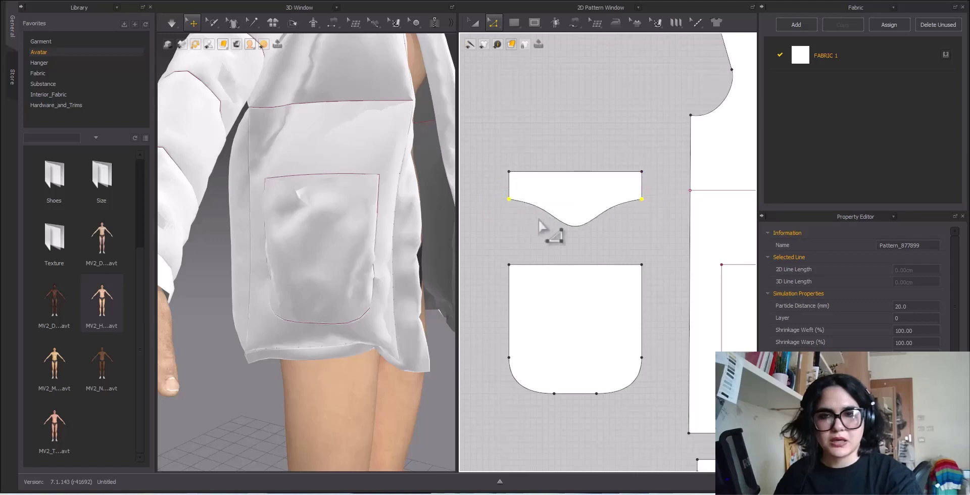
{"action": "scroll", "coordinate": [541, 219], "scroll_direction": "up", "scroll_amount": 3}
{"action": "left_click", "coordinate": [633, 235]}
{"action": "scroll", "coordinate": [633, 235], "scroll_direction": "down", "scroll_amount": 4}
{"action": "scroll", "coordinate": [628, 245], "scroll_direction": "up", "scroll_amount": 3}
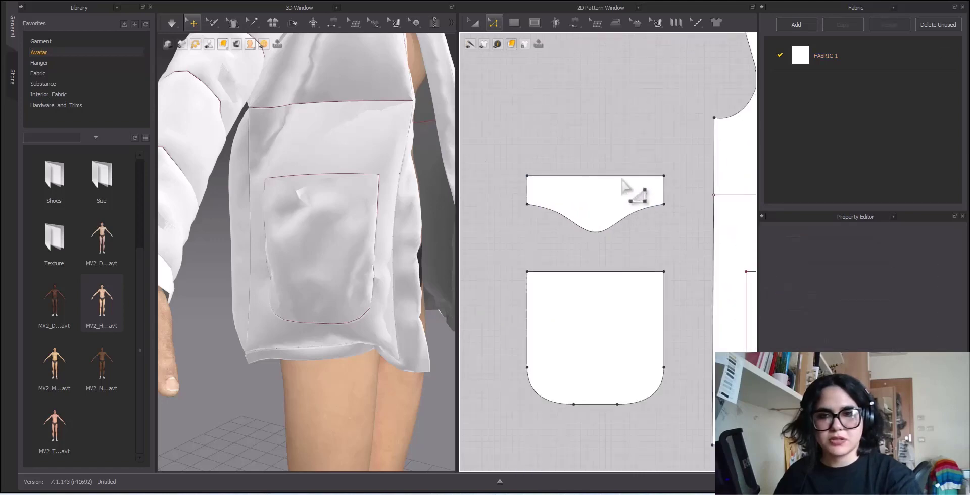
Rotate and move the flap around the avatar's side so it sits in front of the pocket, outside the jacket.
{"action": "scroll", "coordinate": [533, 78], "scroll_direction": "down", "scroll_amount": 4}
{"action": "scroll", "coordinate": [358, 149], "scroll_direction": "down", "scroll_amount": 7}
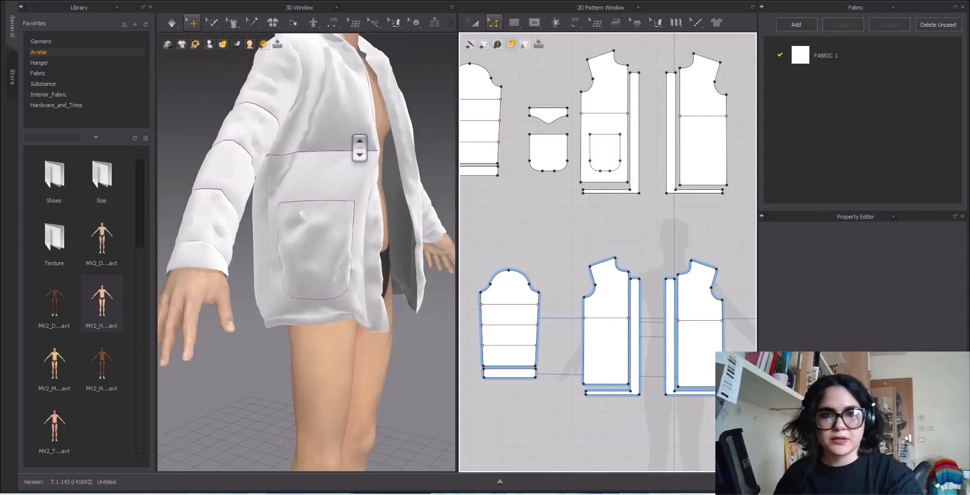
{"action": "left_click_drag", "start_coordinate": [290, 48], "coordinate": [313, 238]}
{"action": "scroll", "coordinate": [313, 239], "scroll_direction": "up", "scroll_amount": 3}
{"action": "left_click", "coordinate": [309, 223]}
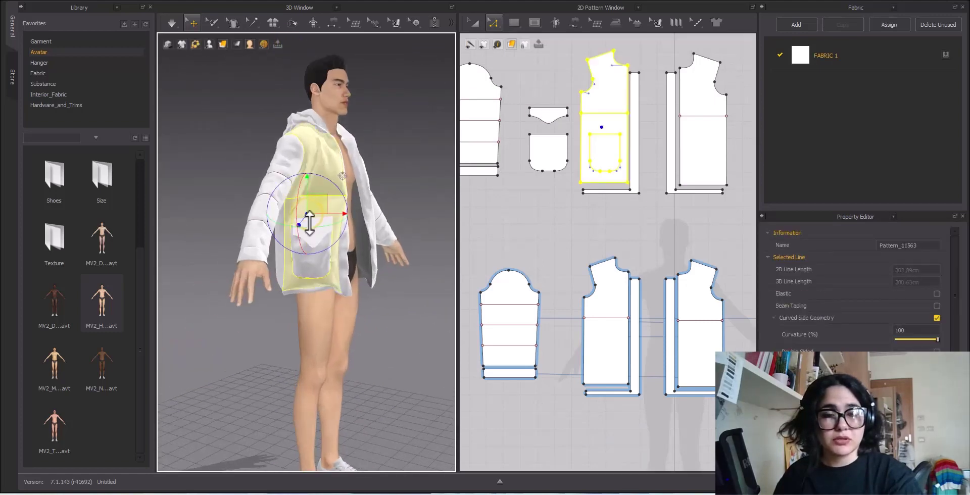
{"action": "left_click", "coordinate": [418, 199]}
{"action": "left_click", "coordinate": [313, 230]}
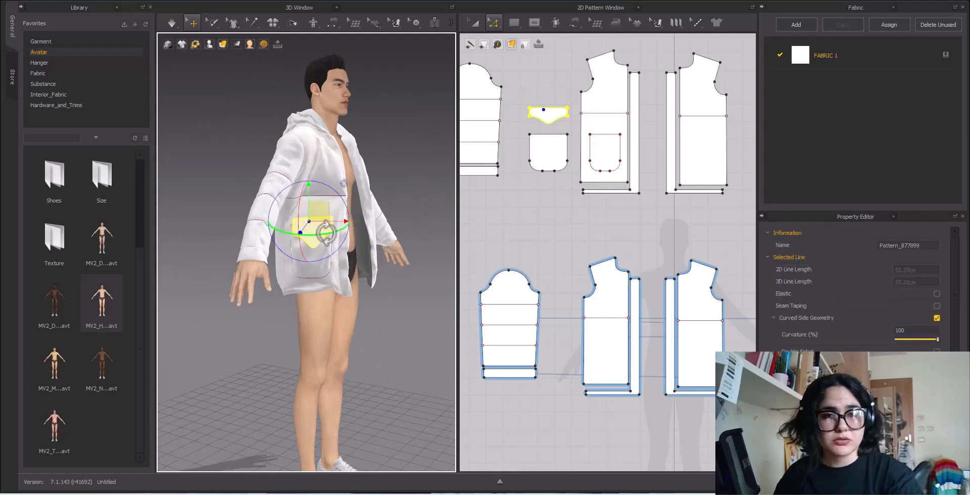
{"action": "left_click_drag", "start_coordinate": [324, 232], "coordinate": [281, 240]}
{"action": "scroll", "coordinate": [308, 243], "scroll_direction": "up", "scroll_amount": 2}
{"action": "right_click_drag", "start_coordinate": [308, 244], "coordinate": [386, 241]}
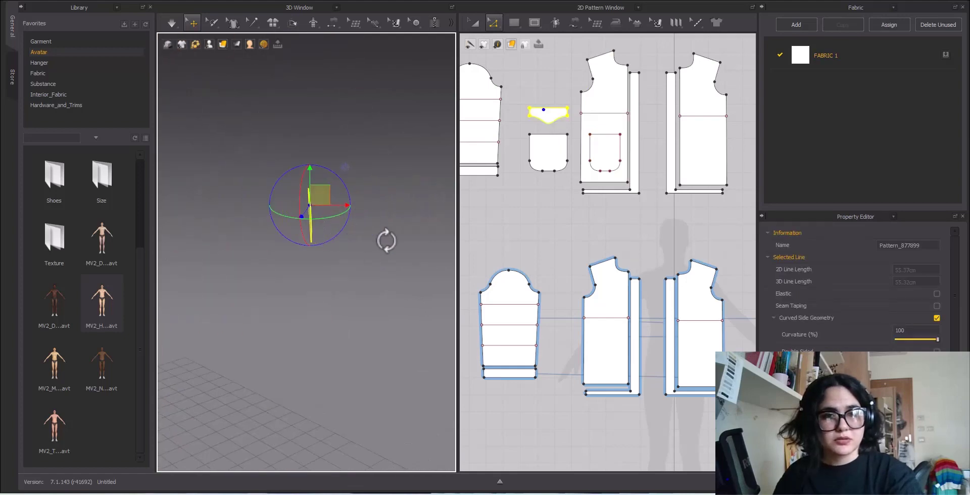
{"action": "left_click_drag", "start_coordinate": [335, 206], "coordinate": [173, 212]}
{"action": "middle_click_drag", "start_coordinate": [174, 212], "coordinate": [375, 228]}
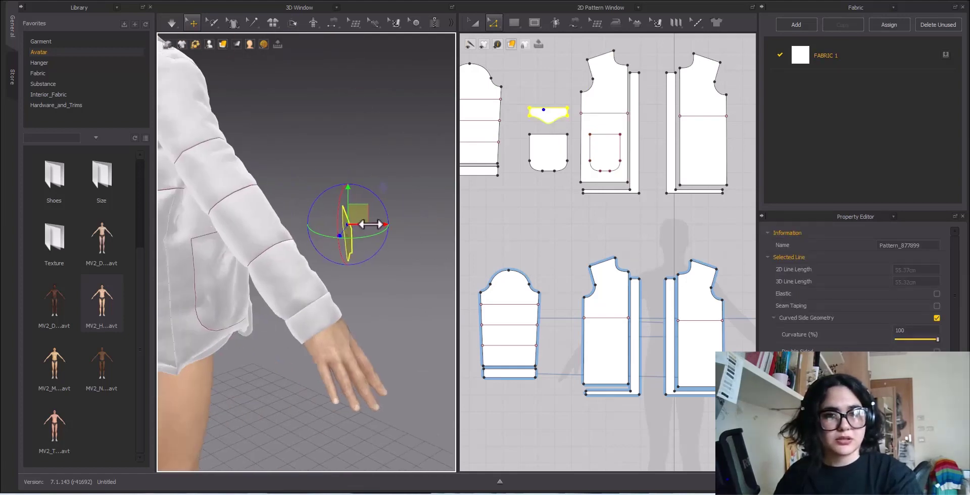
{"action": "right_click_drag", "start_coordinate": [370, 224], "coordinate": [325, 216]}
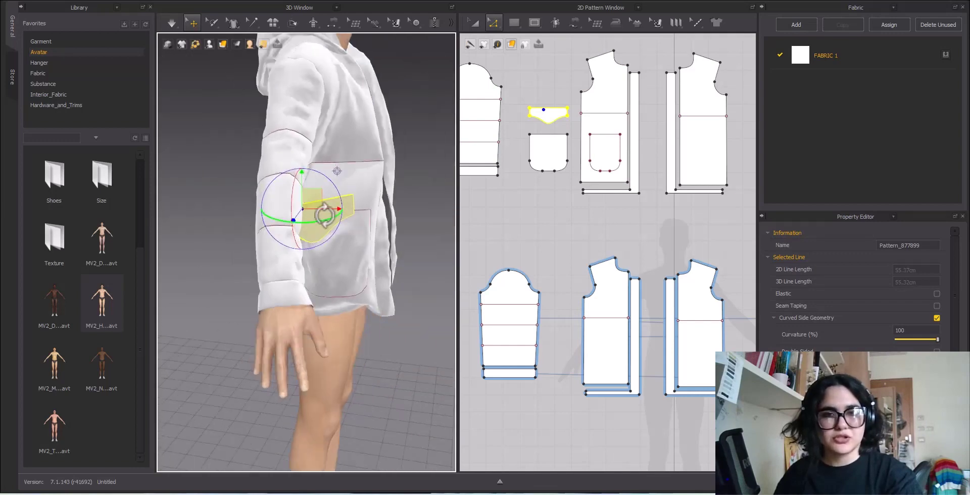
{"action": "left_click_drag", "start_coordinate": [331, 209], "coordinate": [370, 211]}
Sew the flap's upper edge to the upper edge of the pocket outline on the front panel.
{"action": "middle_click_drag", "start_coordinate": [566, 197], "coordinate": [555, 268]}
{"action": "scroll", "coordinate": [555, 268], "scroll_direction": "up", "scroll_amount": 3}
{"action": "scroll", "coordinate": [555, 268], "scroll_direction": "down", "scroll_amount": 2}
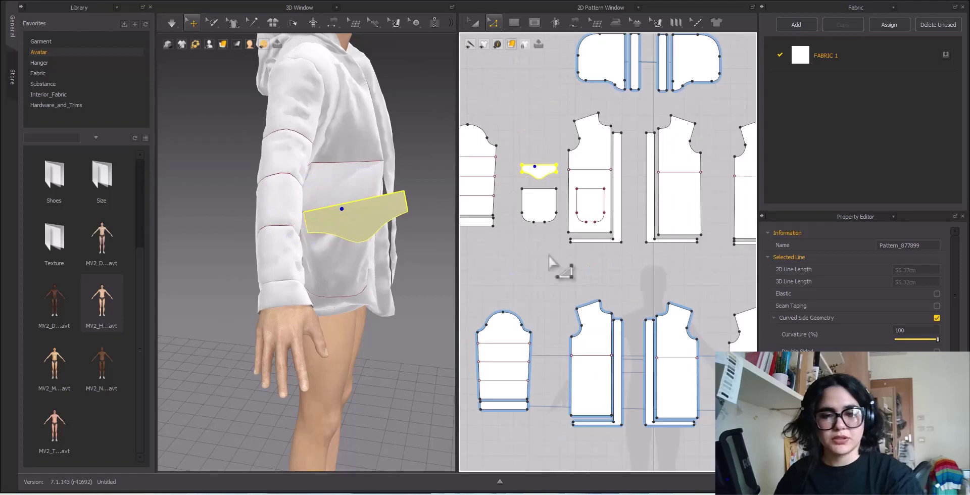
{"action": "key", "text": "n"}
{"action": "left_click", "coordinate": [537, 166]}
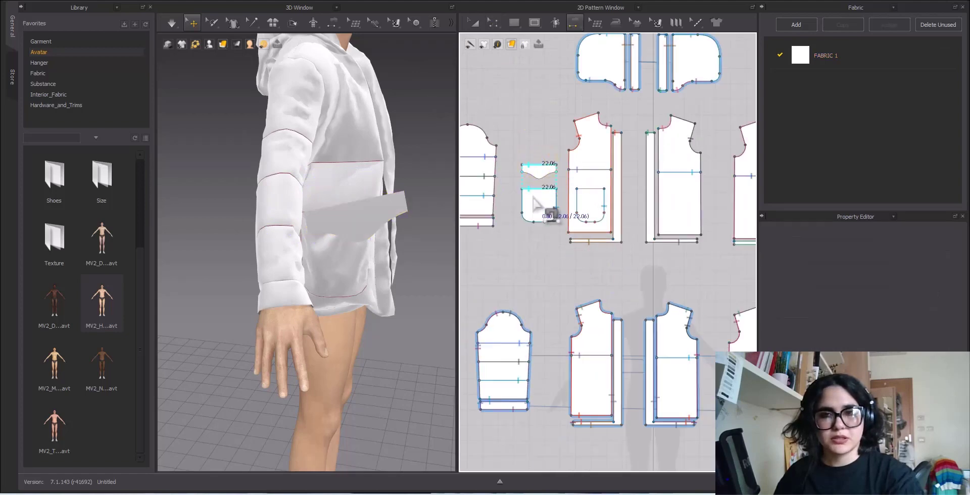
{"action": "left_click", "coordinate": [588, 189]}
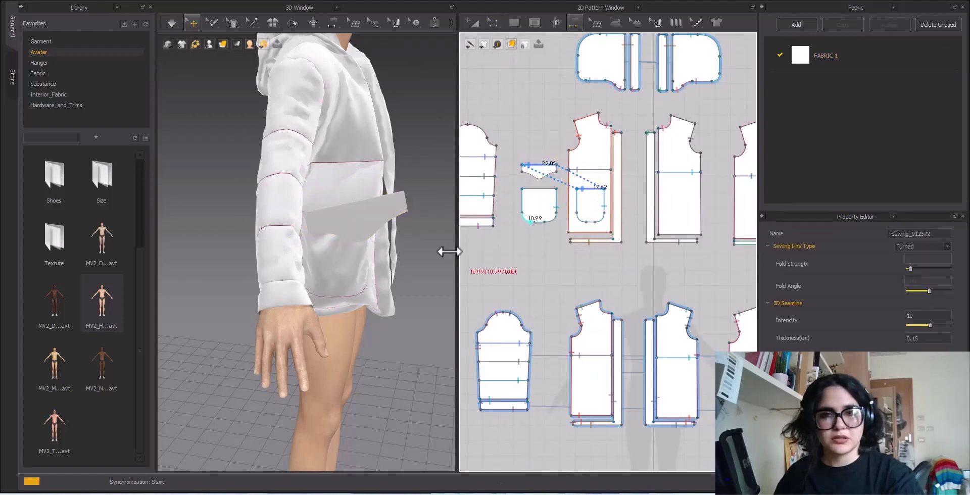
Simulate the garment and pull the flap down so it drapes over the pocket, then stop the simulation.
{"action": "key", "text": "space"}
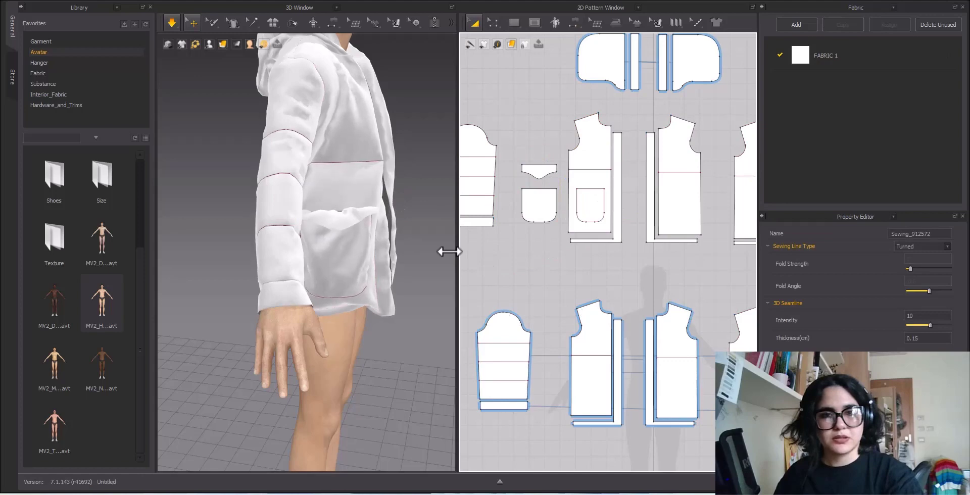
{"action": "left_click", "coordinate": [340, 237]}
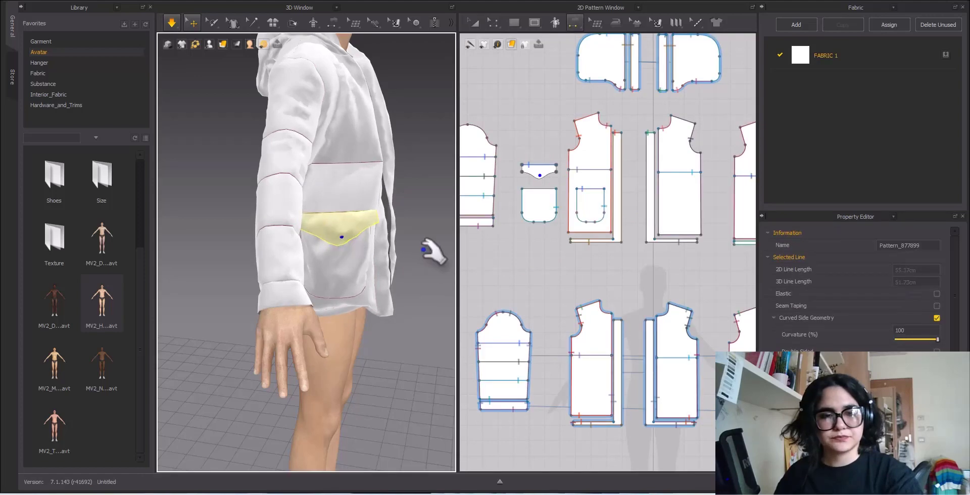
{"action": "key", "text": "space"}
Copy the pocket outline from the front panel and paste it onto the opposite front panel at the matching height.
{"action": "scroll", "coordinate": [437, 255], "scroll_direction": "down", "scroll_amount": 2}
{"action": "right_click_drag", "start_coordinate": [436, 254], "coordinate": [317, 255]}
{"action": "scroll", "coordinate": [316, 254], "scroll_direction": "down", "scroll_amount": 3}
{"action": "scroll", "coordinate": [361, 267], "scroll_direction": "up", "scroll_amount": 3}
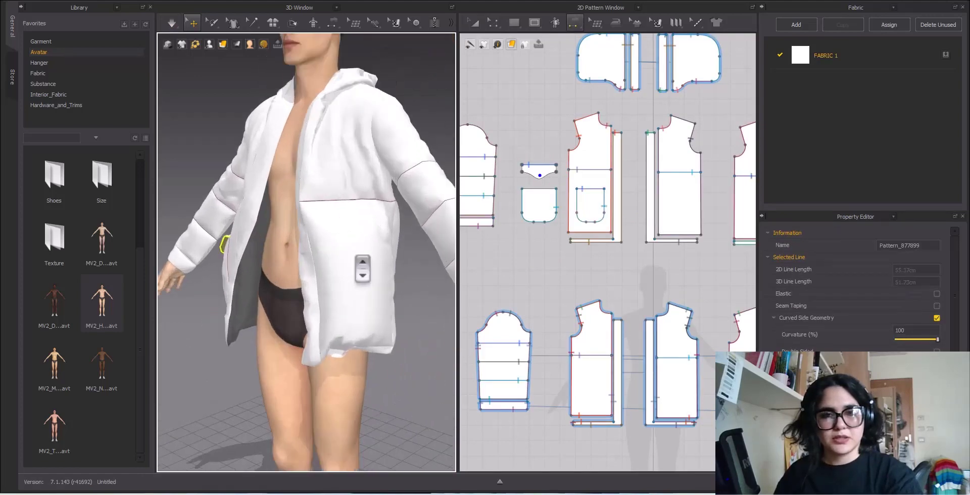
{"action": "scroll", "coordinate": [599, 205], "scroll_direction": "up", "scroll_amount": 2}
{"action": "key", "text": "a"}
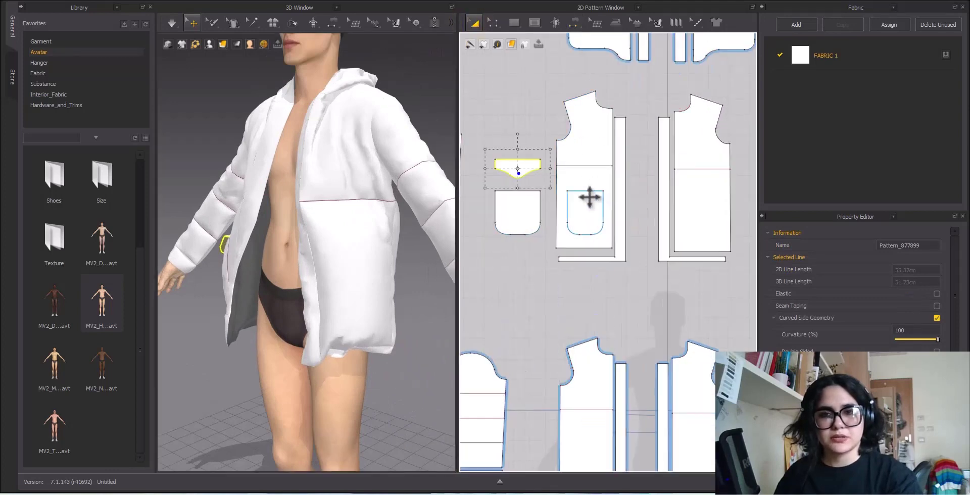
{"action": "left_click", "coordinate": [588, 191]}
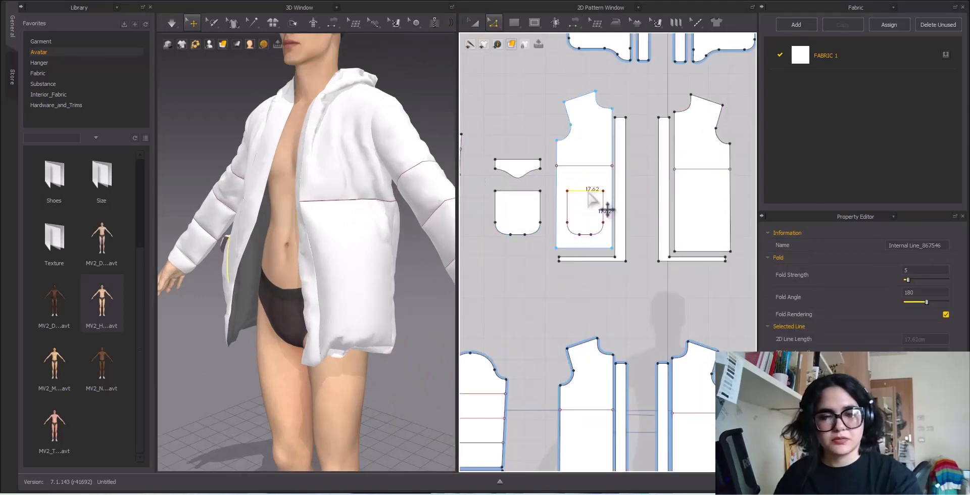
{"action": "key", "text": "a"}
{"action": "left_click", "coordinate": [599, 295]}
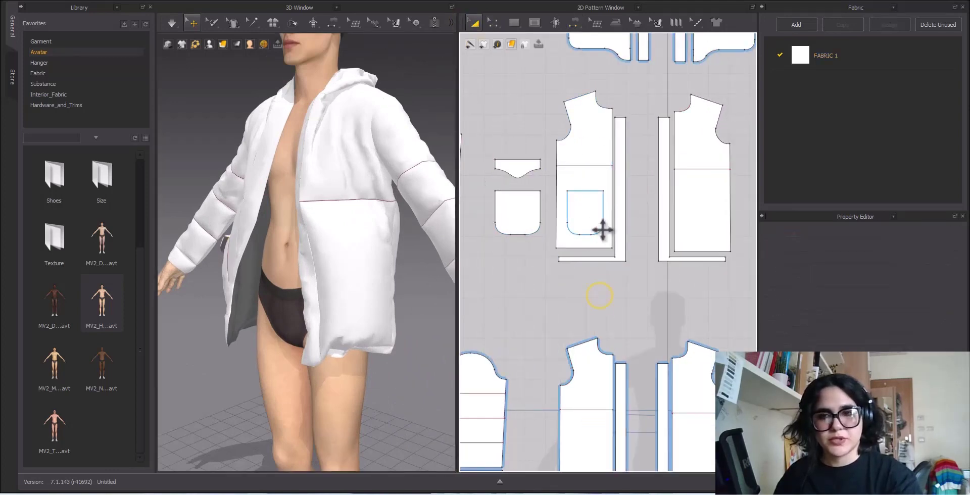
{"action": "left_click", "coordinate": [595, 193]}
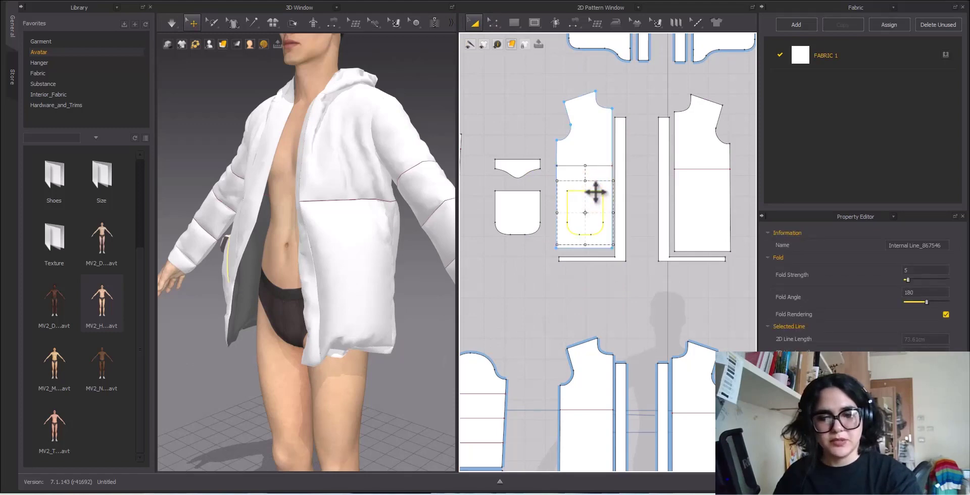
{"action": "key", "text": "ctrl+d"}
{"action": "left_click", "coordinate": [479, 255]}
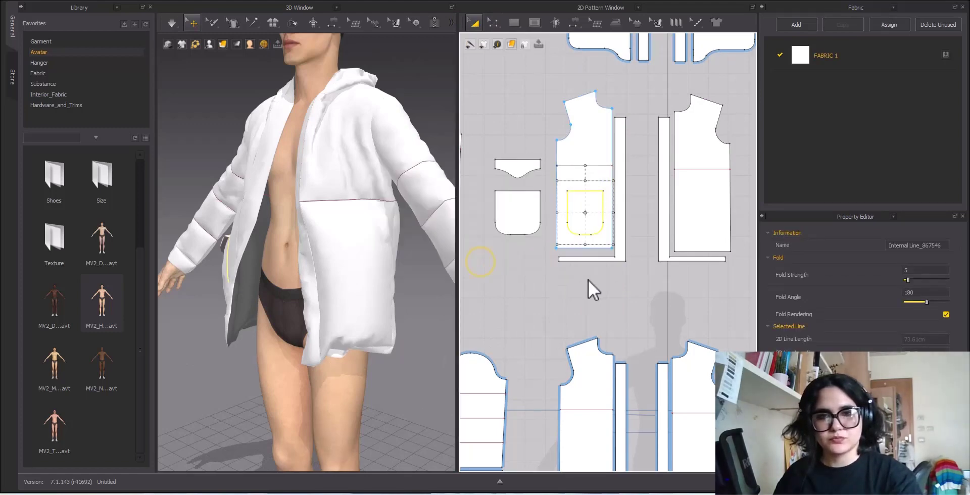
{"action": "scroll", "coordinate": [574, 284], "scroll_direction": "up", "scroll_amount": 5}
{"action": "scroll", "coordinate": [520, 177], "scroll_direction": "down", "scroll_amount": 2}
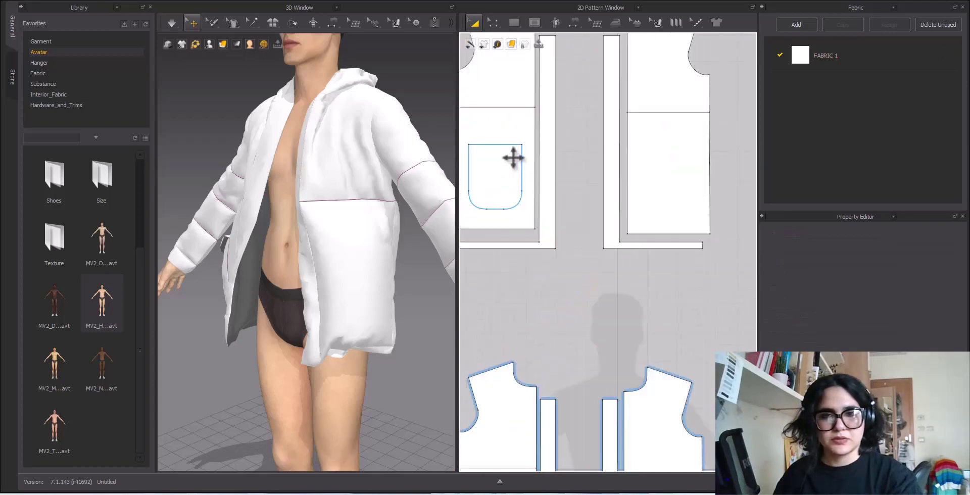
{"action": "left_click", "coordinate": [514, 146]}
{"action": "left_click_drag", "start_coordinate": [514, 146], "coordinate": [668, 178]}
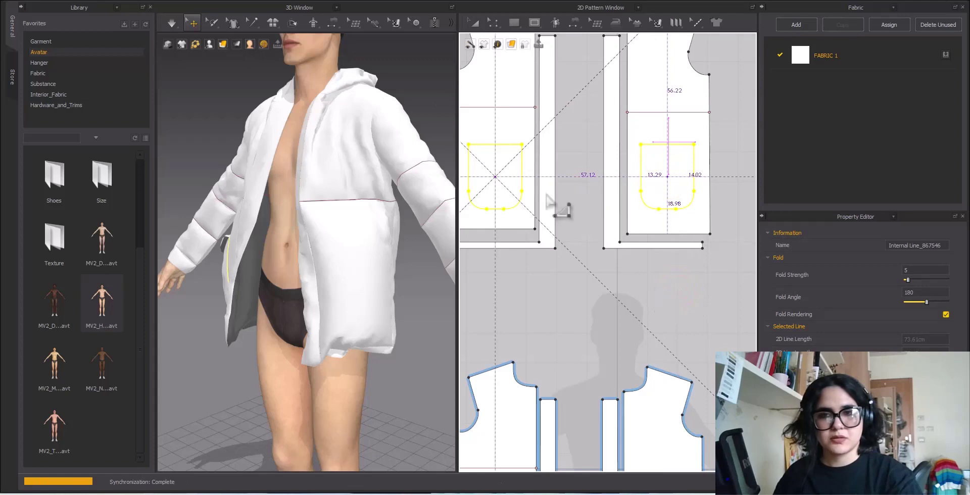
Create a symmetric copy of the flap and pocket patterns and place it above the upper back panel.
{"action": "left_click", "coordinate": [474, 22]}
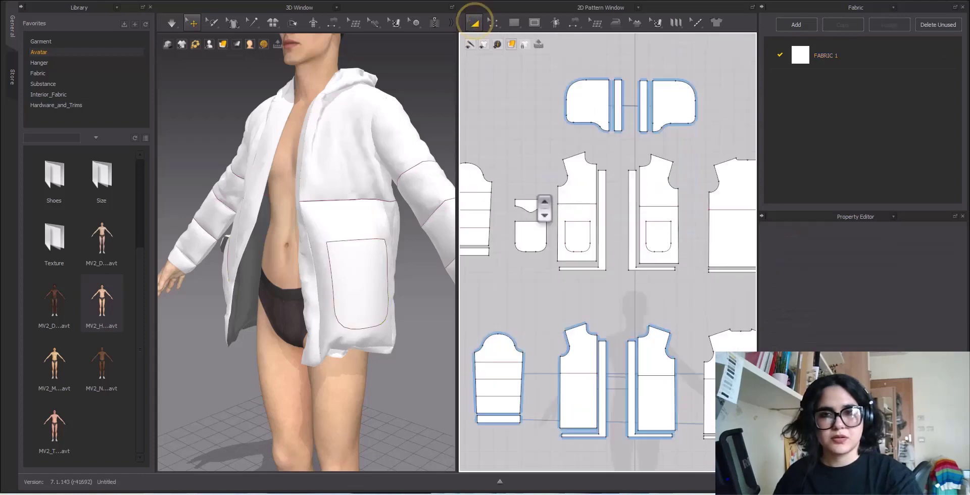
{"action": "left_click_drag", "start_coordinate": [499, 188], "coordinate": [592, 218]}
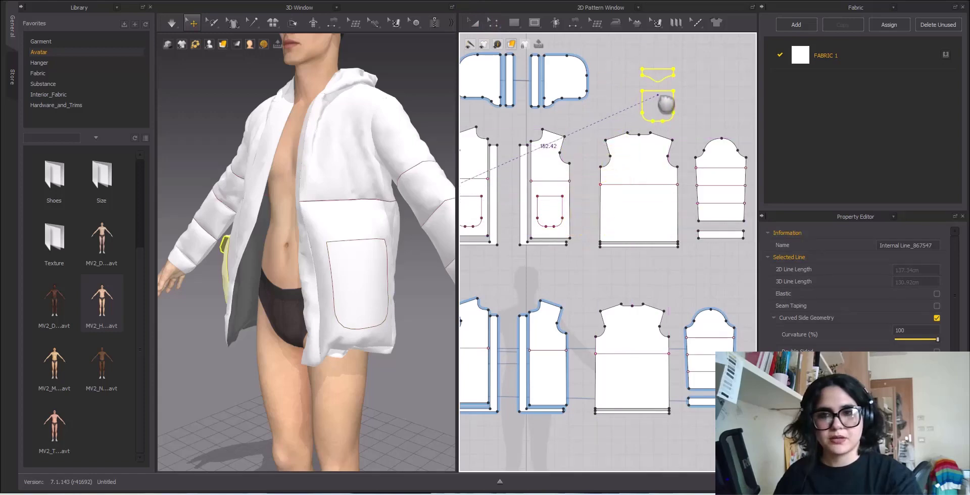
{"action": "left_click", "coordinate": [674, 102]}
Shift the upper back and sleeve patterns aside and move the copied flap and pocket beside the opposite front panel.
{"action": "right_click_drag", "start_coordinate": [689, 188], "coordinate": [626, 199]}
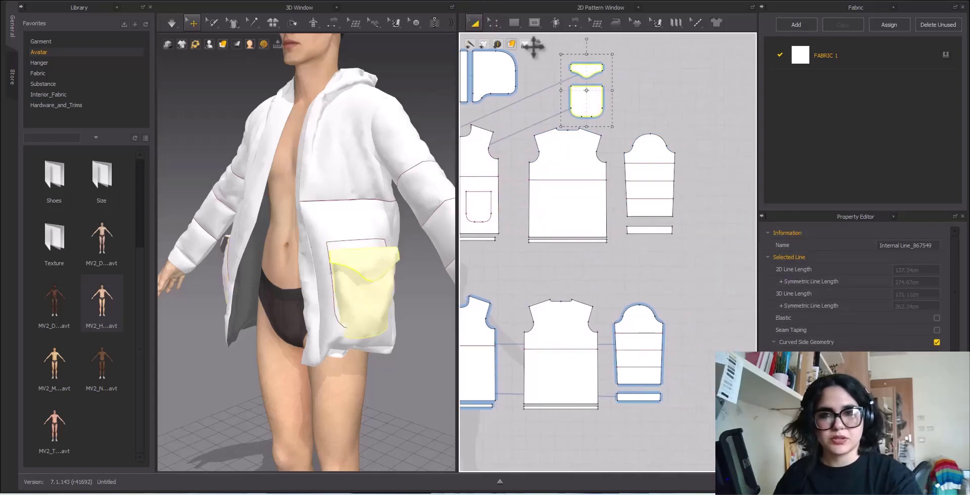
{"action": "left_click", "coordinate": [473, 23]}
{"action": "left_click", "coordinate": [514, 157]}
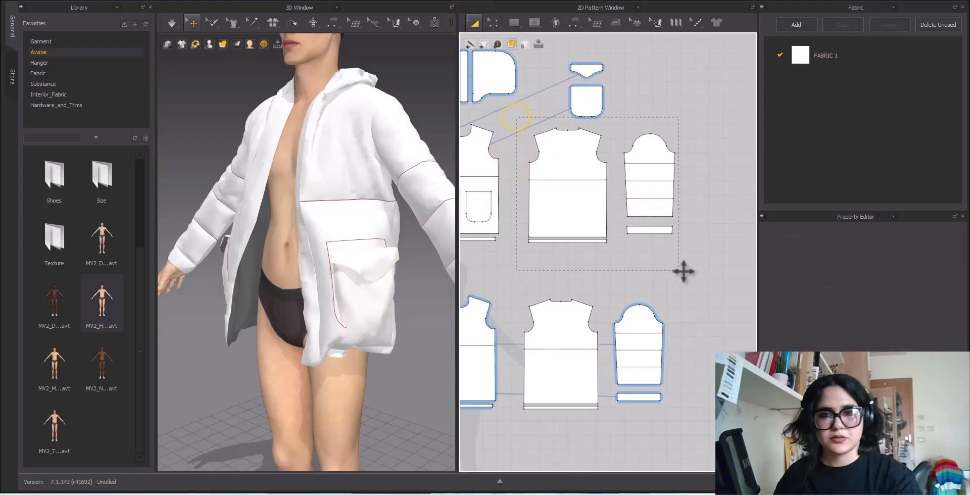
{"action": "left_click_drag", "start_coordinate": [683, 272], "coordinate": [683, 272]}
{"action": "left_click_drag", "start_coordinate": [604, 211], "coordinate": [662, 210]}
{"action": "left_click_drag", "start_coordinate": [552, 44], "coordinate": [525, 210]}
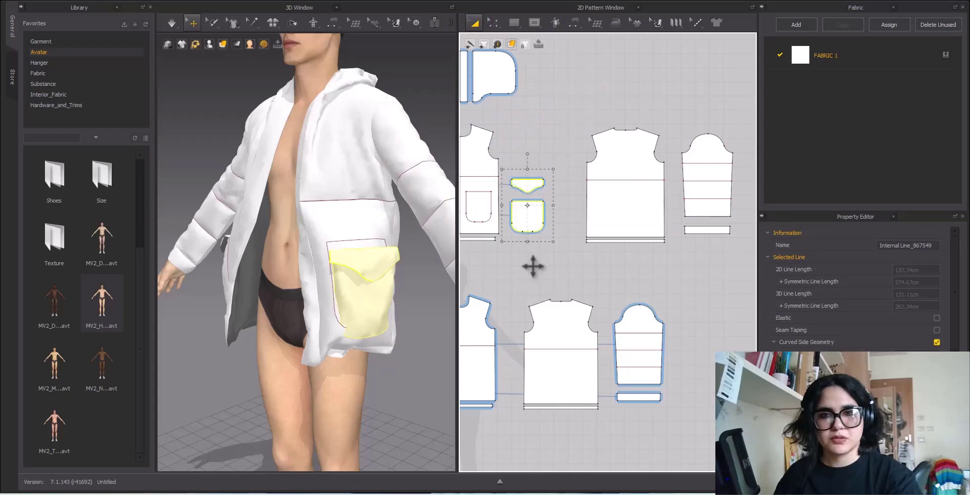
Sew the copied pocket's sides and curved bottom to the matching outline on the front panel and simulate the garment.
{"action": "left_click", "coordinate": [502, 259]}
{"action": "middle_click_drag", "start_coordinate": [503, 260], "coordinate": [606, 248]}
{"action": "scroll", "coordinate": [608, 248], "scroll_direction": "up", "scroll_amount": 5}
{"action": "key", "text": "m"}
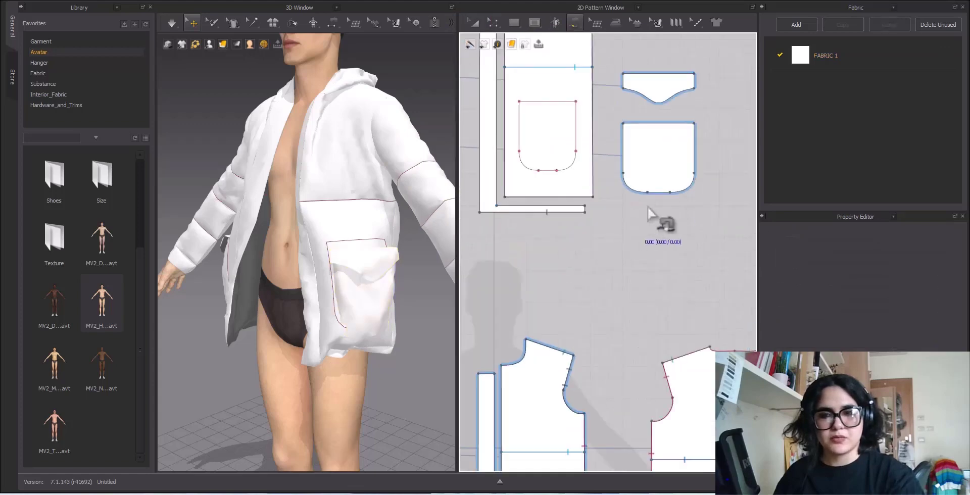
{"action": "left_click", "coordinate": [695, 123]}
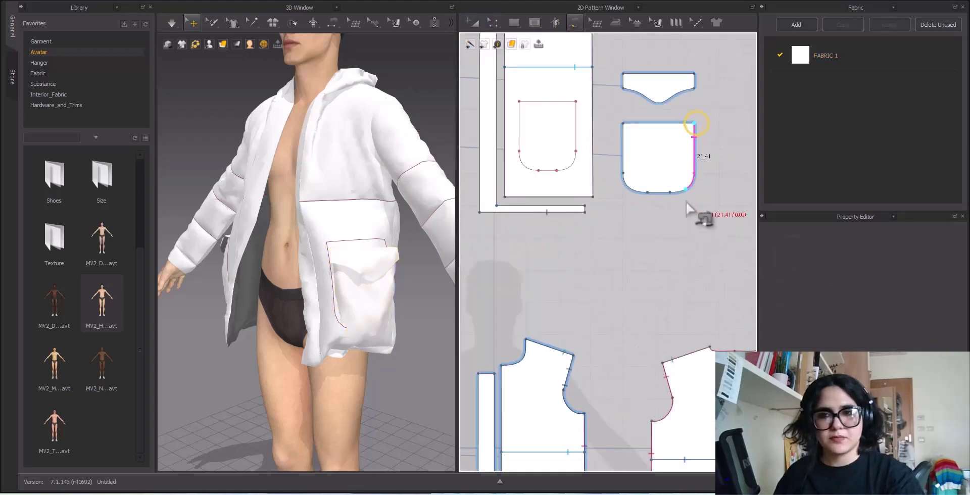
{"action": "left_click", "coordinate": [576, 102]}
{"action": "left_click", "coordinate": [519, 101]}
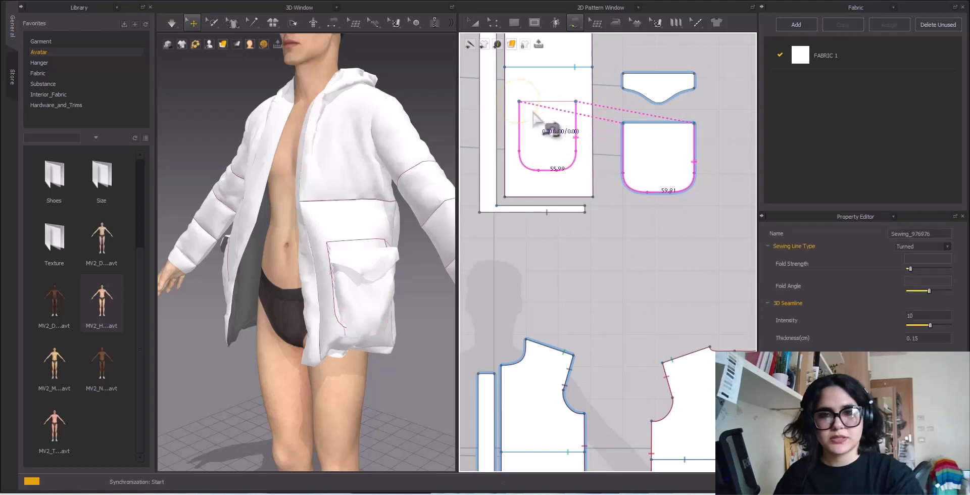
{"action": "key", "text": "a"}
{"action": "key", "text": "space"}
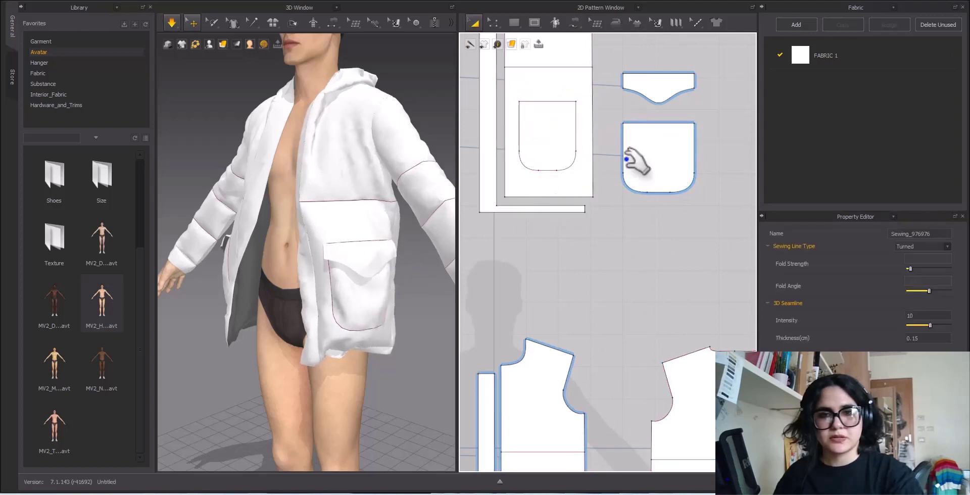
{"action": "key", "text": "space"}
Sew the flap's straight upper edge to the upper line of the pocket outline and simulate the garment.
{"action": "key", "text": "m"}
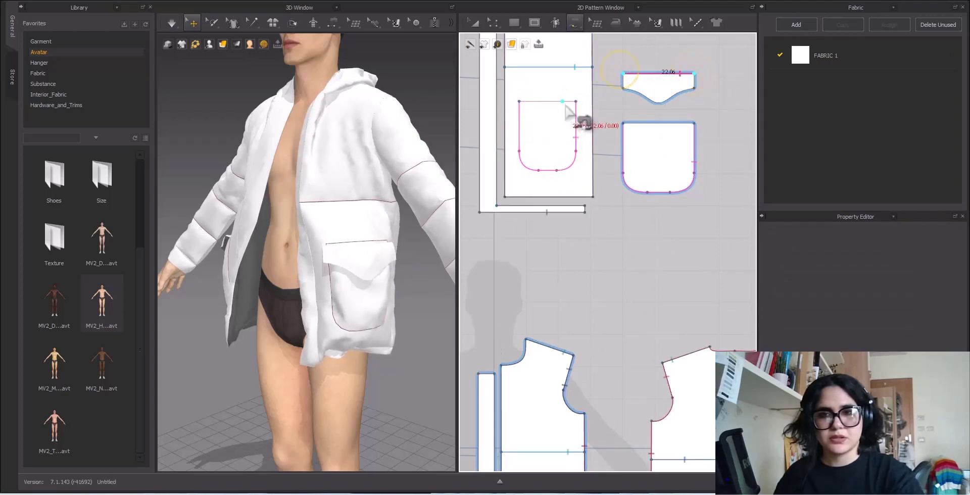
{"action": "left_click", "coordinate": [576, 100]}
{"action": "left_click", "coordinate": [519, 102]}
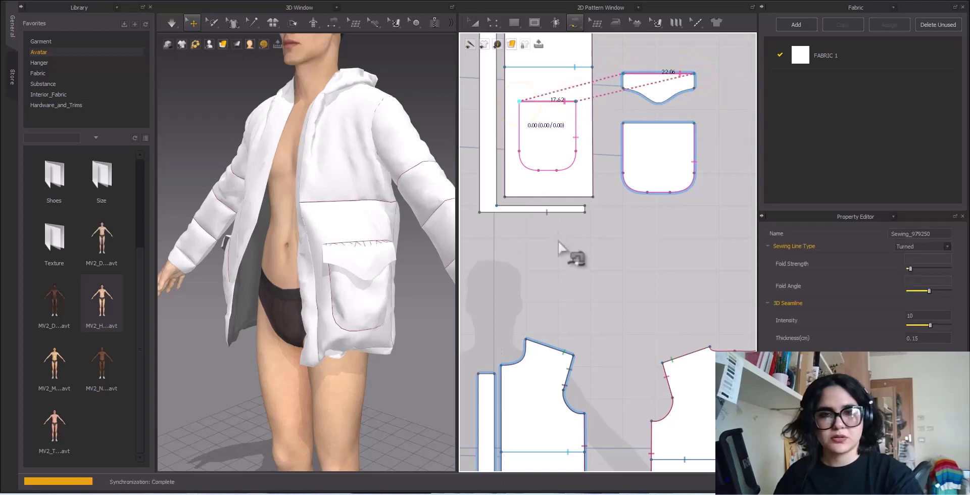
{"action": "key", "text": "a"}
{"action": "key", "text": "space"}
{"action": "key", "text": "space"}
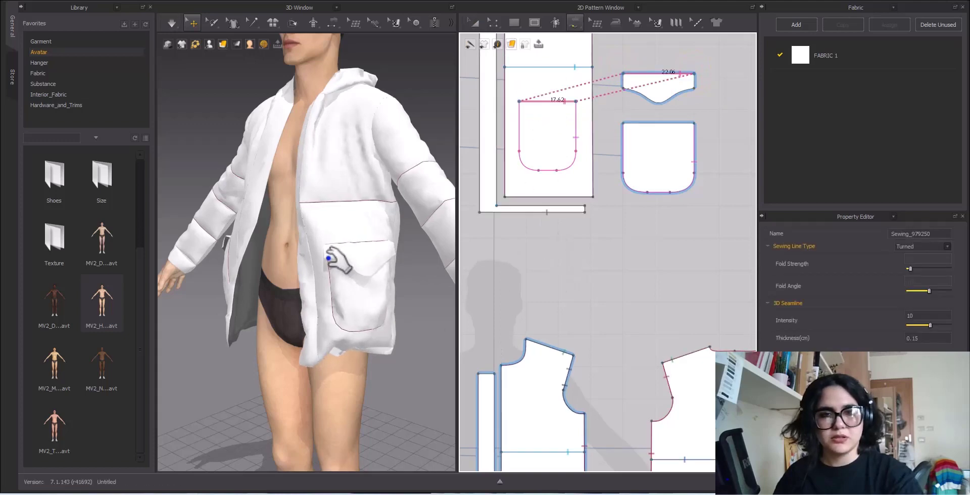
Move the flap onto the front panel's pocket outline and narrow it from both sides to match the outline's width.
{"action": "scroll", "coordinate": [331, 257], "scroll_direction": "down", "scroll_amount": 3}
{"action": "right_click_drag", "start_coordinate": [281, 217], "coordinate": [335, 219]}
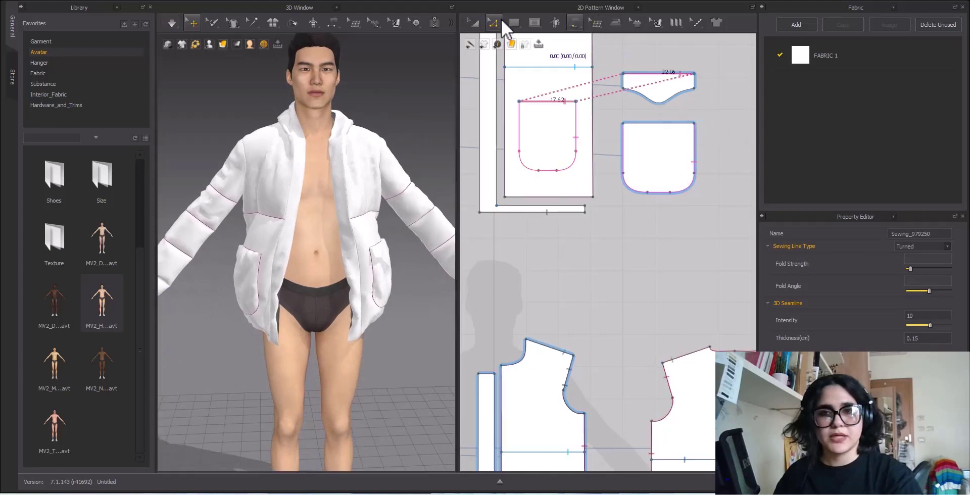
{"action": "left_click", "coordinate": [474, 23]}
{"action": "left_click_drag", "start_coordinate": [668, 86], "coordinate": [558, 118]}
{"action": "scroll", "coordinate": [557, 119], "scroll_direction": "up", "scroll_amount": 5}
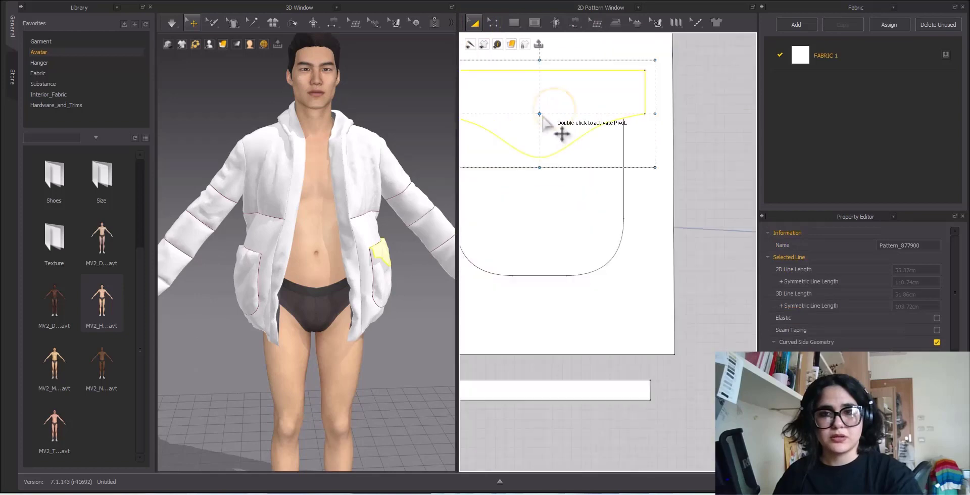
{"action": "scroll", "coordinate": [556, 129], "scroll_direction": "down", "scroll_amount": 3}
{"action": "left_click", "coordinate": [638, 140]}
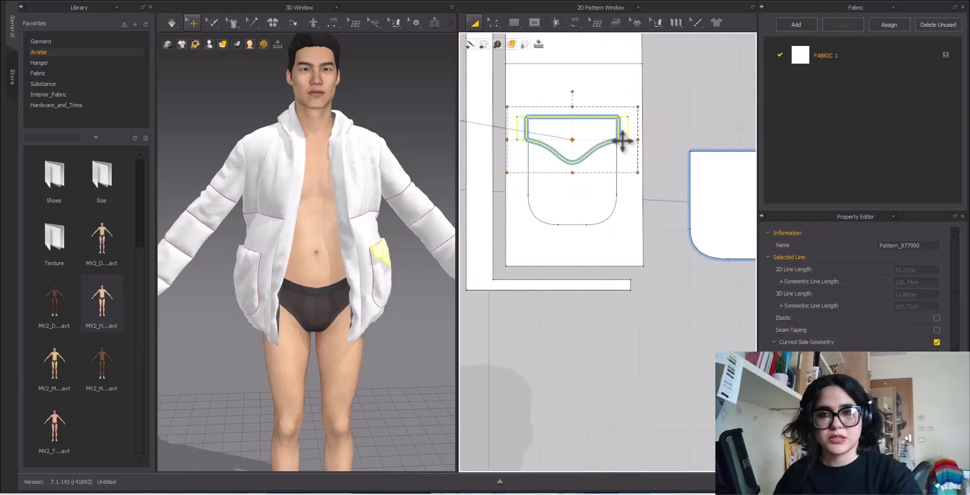
{"action": "left_click_drag", "start_coordinate": [619, 143], "coordinate": [599, 141]}
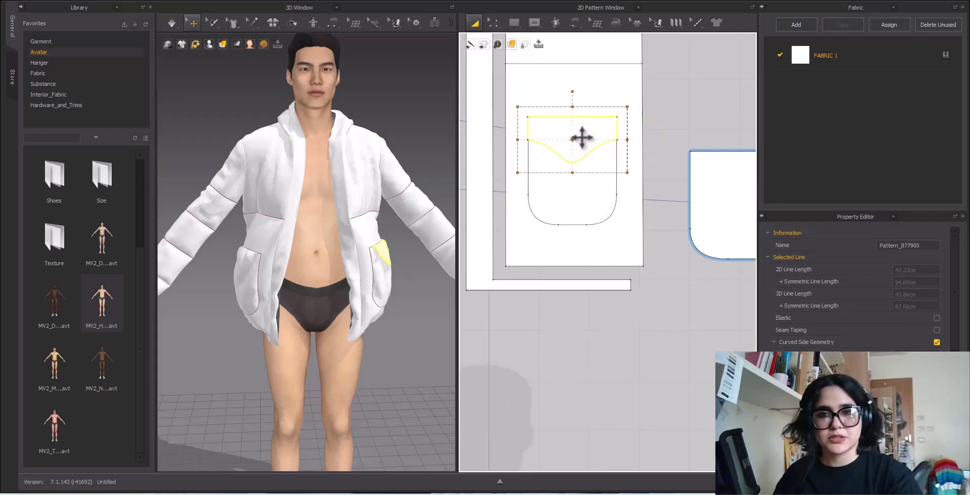
Move the flap off the front panel and place it above the pocket pattern beside it.
{"action": "scroll", "coordinate": [582, 137], "scroll_direction": "down", "scroll_amount": 5}
{"action": "mouse_move", "coordinate": [579, 156]}
{"action": "middle_mouse_down"}
{"action": "mouse_move", "coordinate": [669, 171]}
{"action": "mouse_move", "coordinate": [576, 174]}
{"action": "middle_mouse_up"}
{"action": "scroll", "coordinate": [543, 121], "scroll_direction": "up", "scroll_amount": 5}
{"action": "scroll", "coordinate": [613, 128], "scroll_direction": "down", "scroll_amount": 5}
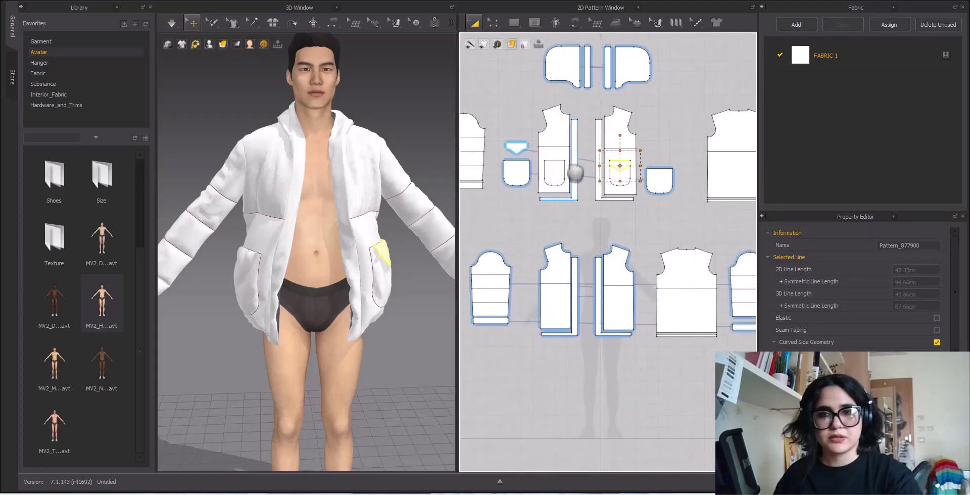
{"action": "scroll", "coordinate": [621, 175], "scroll_direction": "up", "scroll_amount": 5}
{"action": "left_click_drag", "start_coordinate": [622, 177], "coordinate": [783, 129]}
{"action": "scroll", "coordinate": [724, 161], "scroll_direction": "down", "scroll_amount": 3}
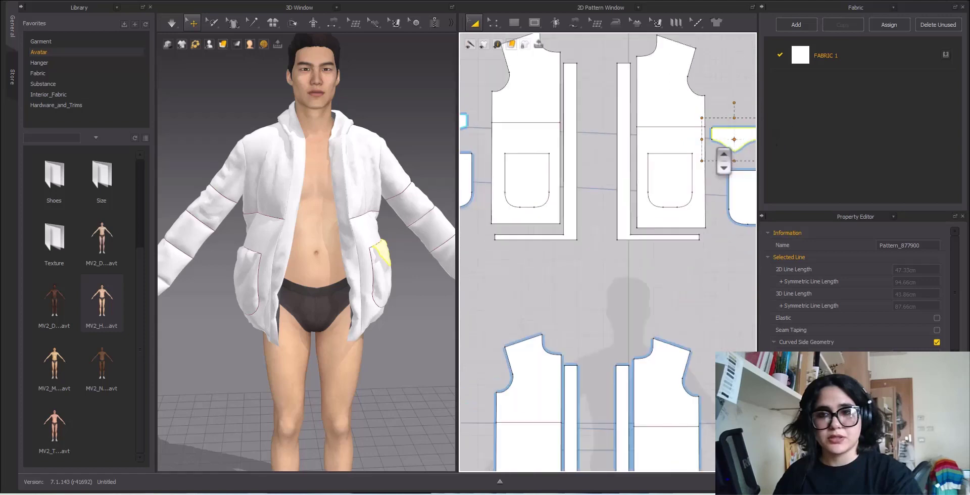
{"action": "middle_click_drag", "start_coordinate": [723, 160], "coordinate": [649, 173]}
{"action": "mouse_move", "coordinate": [672, 136]}
{"action": "left_mouse_down"}
{"action": "mouse_move", "coordinate": [697, 142]}
{"action": "mouse_move", "coordinate": [678, 149]}
{"action": "left_mouse_up"}
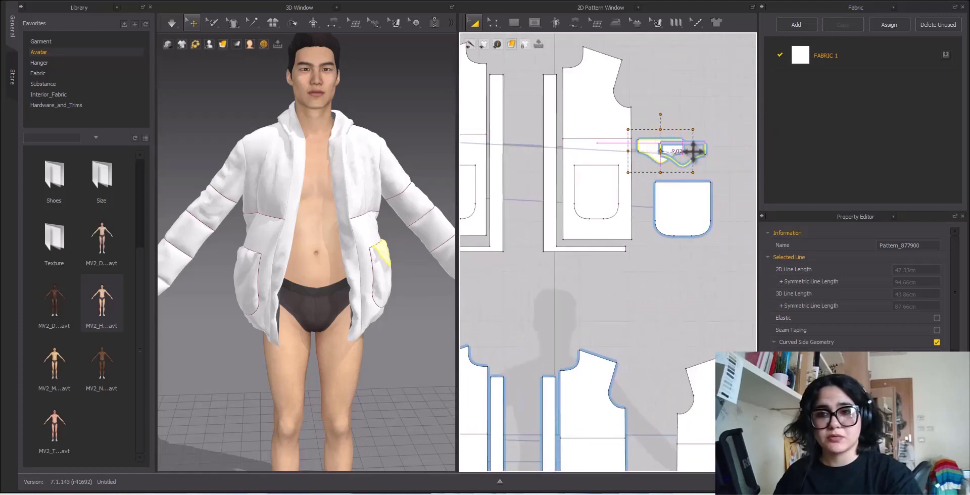
Simulate the garment with the narrowed flaps, then stop the simulation.
{"action": "left_click", "coordinate": [714, 104]}
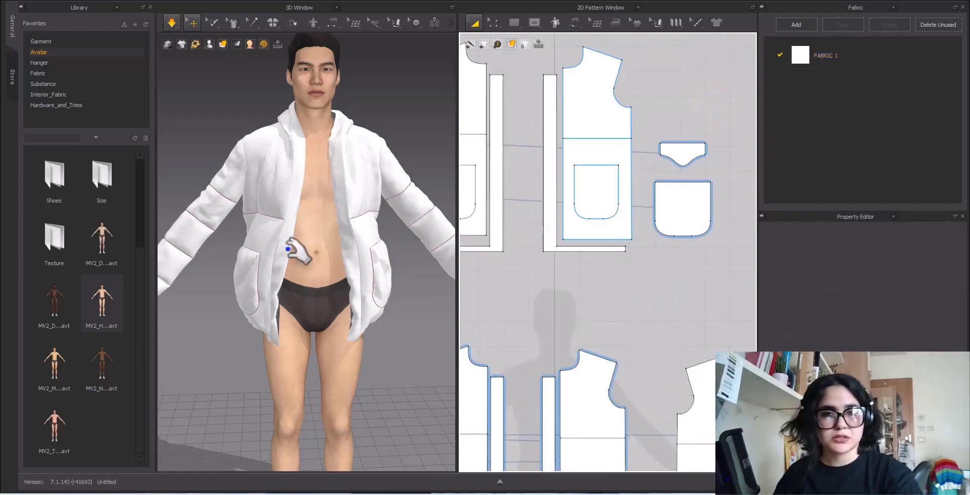
{"action": "key", "text": "space"}
{"action": "scroll", "coordinate": [437, 229], "scroll_direction": "down", "scroll_amount": 3}
{"action": "scroll", "coordinate": [555, 185], "scroll_direction": "down", "scroll_amount": 5}
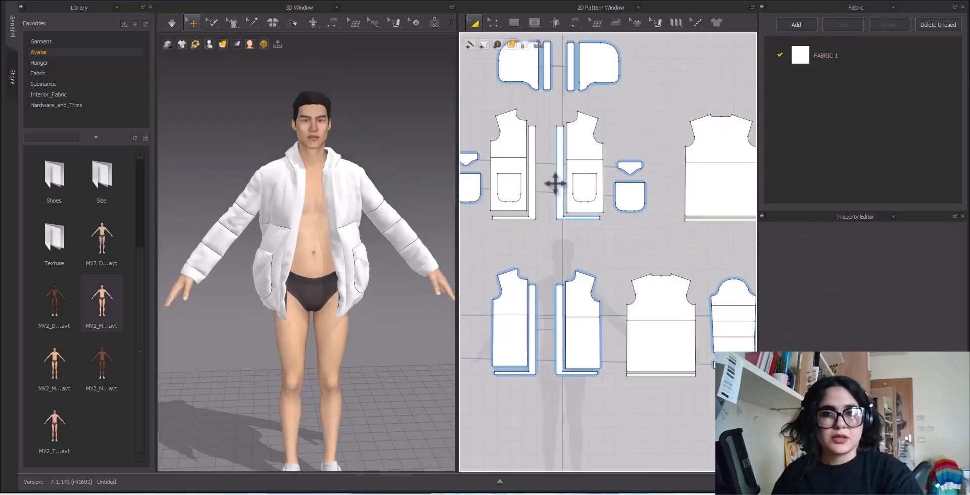
Examine the jacket on the avatar from the front, side and back, checking the drape and both flapped pockets.
{"action": "mouse_move", "coordinate": [629, 494]}
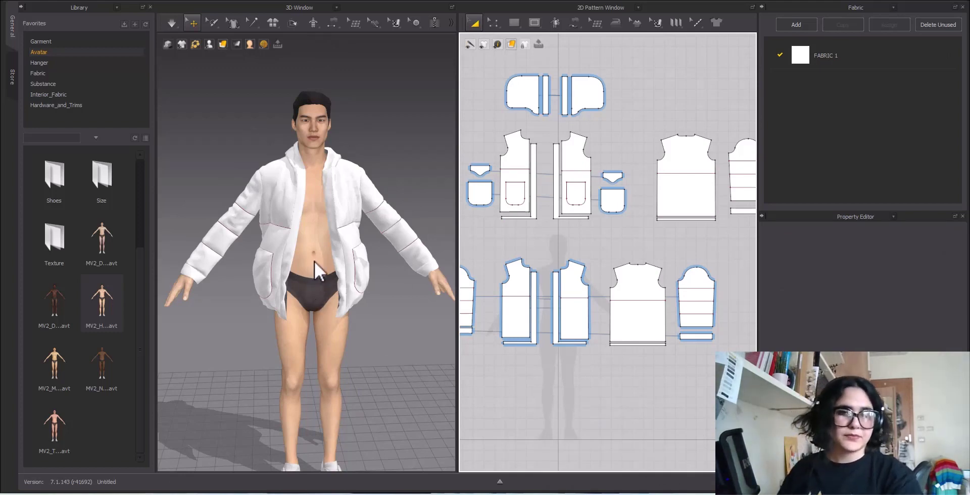
{"action": "right_click_drag", "start_coordinate": [312, 223], "coordinate": [139, 177]}
{"action": "right_click_drag", "start_coordinate": [427, 286], "coordinate": [320, 285]}
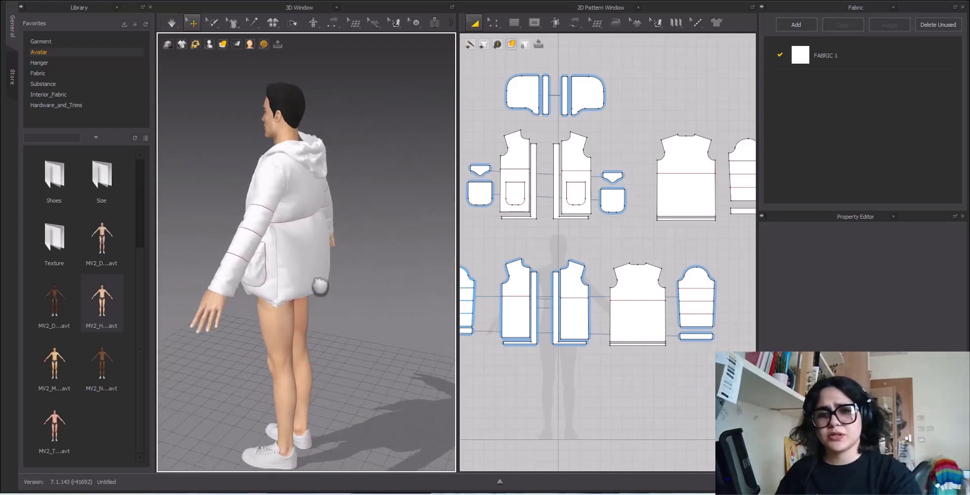
{"action": "middle_click_drag", "start_coordinate": [320, 286], "coordinate": [314, 284]}
{"action": "scroll", "coordinate": [344, 253], "scroll_direction": "up", "scroll_amount": 4}
{"action": "right_click_drag", "start_coordinate": [344, 253], "coordinate": [401, 234]}
{"action": "scroll", "coordinate": [296, 232], "scroll_direction": "down", "scroll_amount": 4}
{"action": "scroll", "coordinate": [401, 233], "scroll_direction": "up", "scroll_amount": 4}
{"action": "scroll", "coordinate": [631, 214], "scroll_direction": "down", "scroll_amount": 2}
{"action": "scroll", "coordinate": [632, 213], "scroll_direction": "down", "scroll_amount": 3}
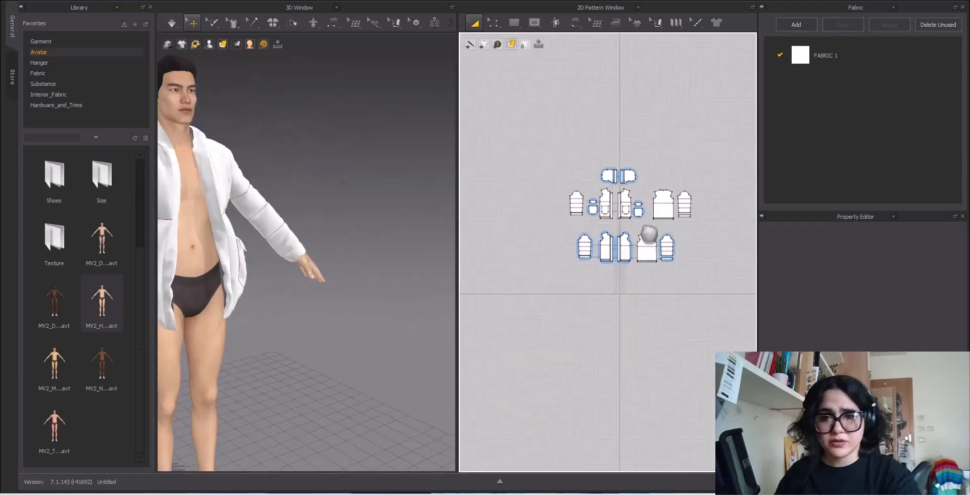
{"action": "middle_click_drag", "start_coordinate": [235, 264], "coordinate": [349, 202]}
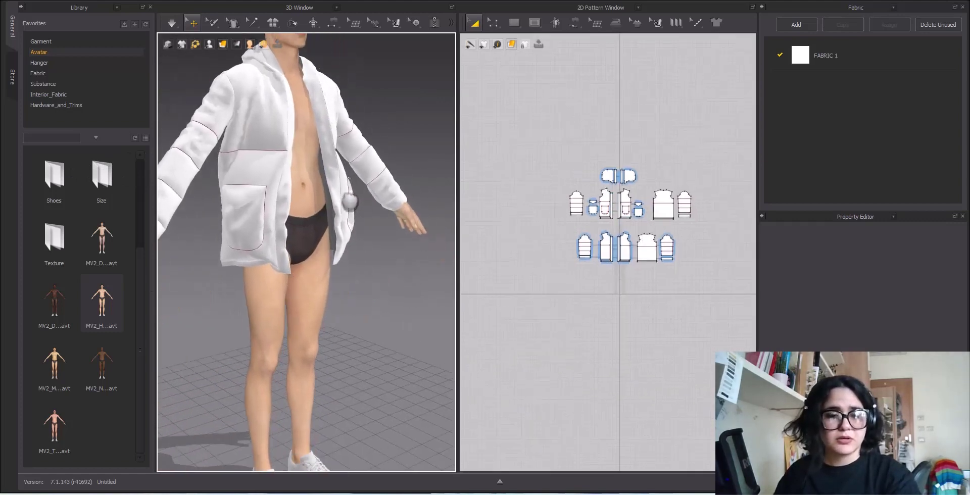
{"action": "right_click_drag", "start_coordinate": [349, 202], "coordinate": [320, 189]}
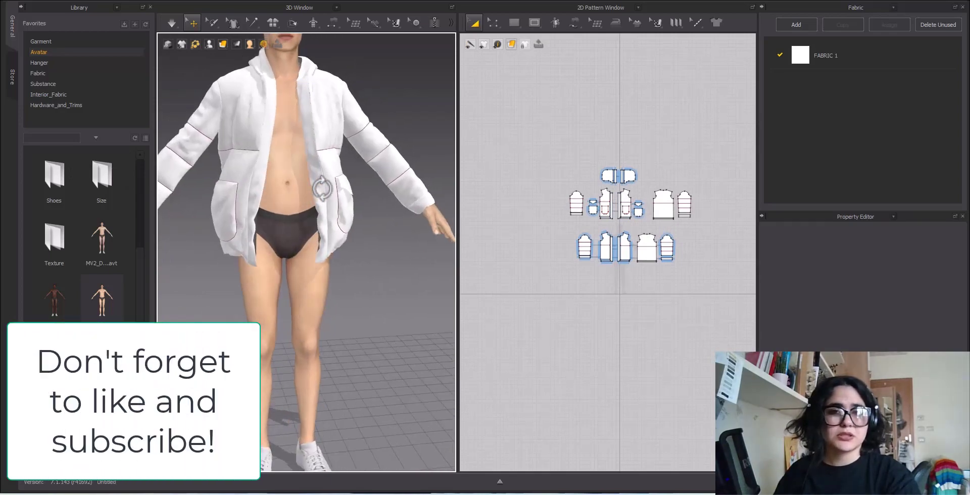
{"action": "middle_click_drag", "start_coordinate": [315, 193], "coordinate": [371, 218]}
{"action": "scroll", "coordinate": [314, 242], "scroll_direction": "down", "scroll_amount": 4}
{"action": "scroll", "coordinate": [307, 231], "scroll_direction": "up", "scroll_amount": 4}
{"action": "scroll", "coordinate": [319, 329], "scroll_direction": "down", "scroll_amount": 3}
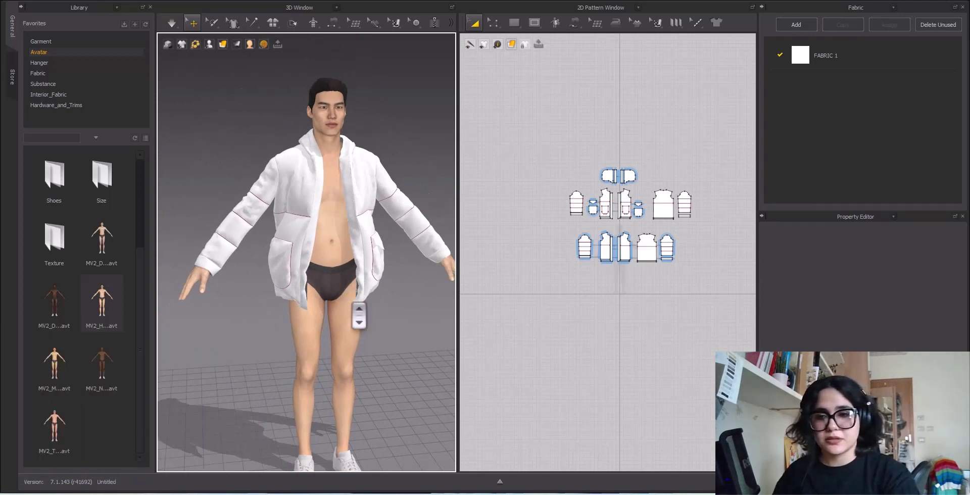